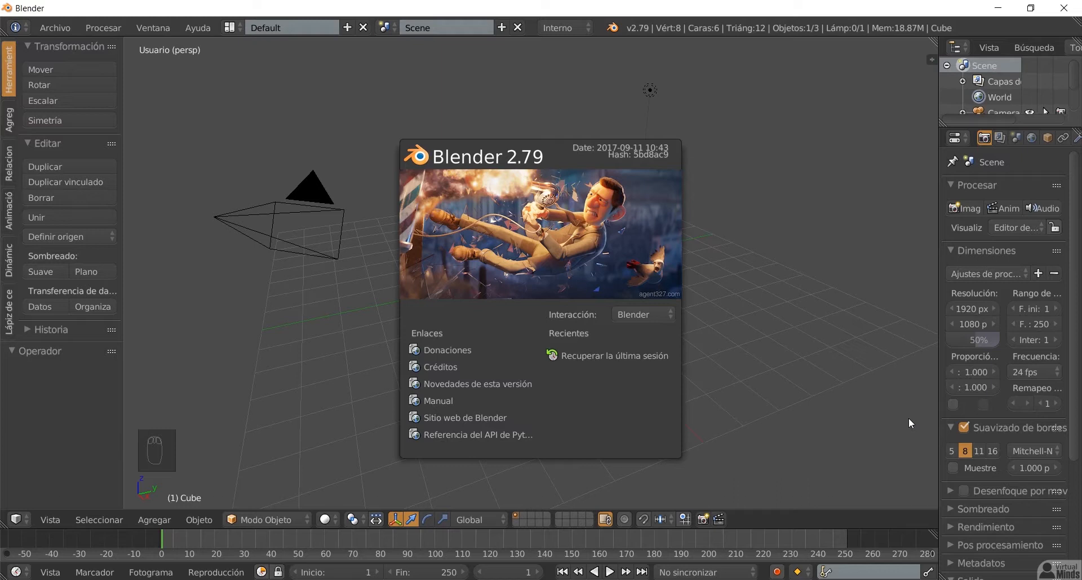
Step: Rename the default cube as base in the outliner
left_click(640, 282)
middle_click_drag(452, 310, 508, 316)
scroll(508, 315, "up", 2)
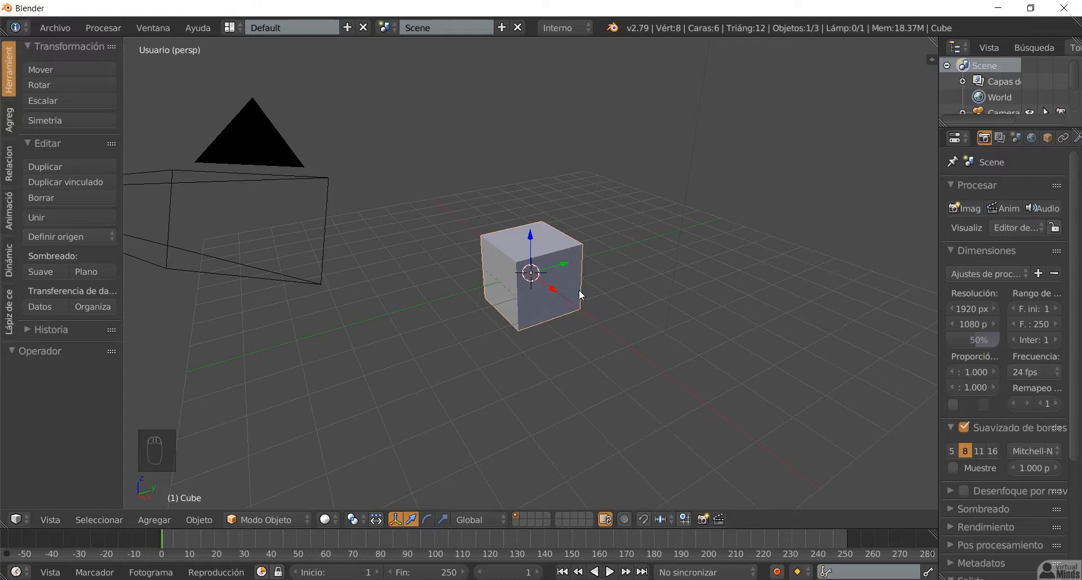
scroll(580, 289, "up", 1)
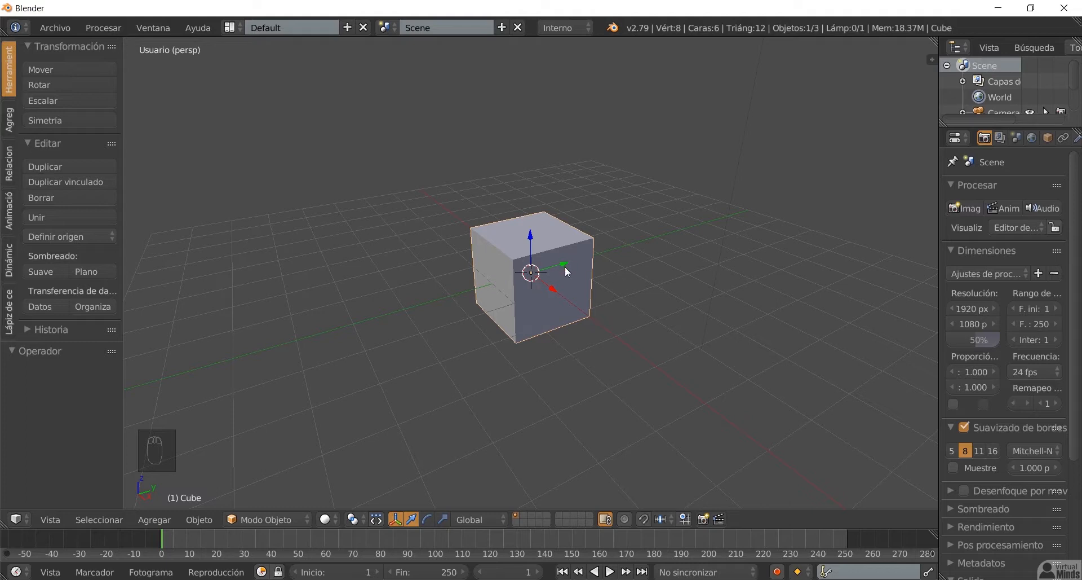
left_click_drag(939, 130, 907, 193)
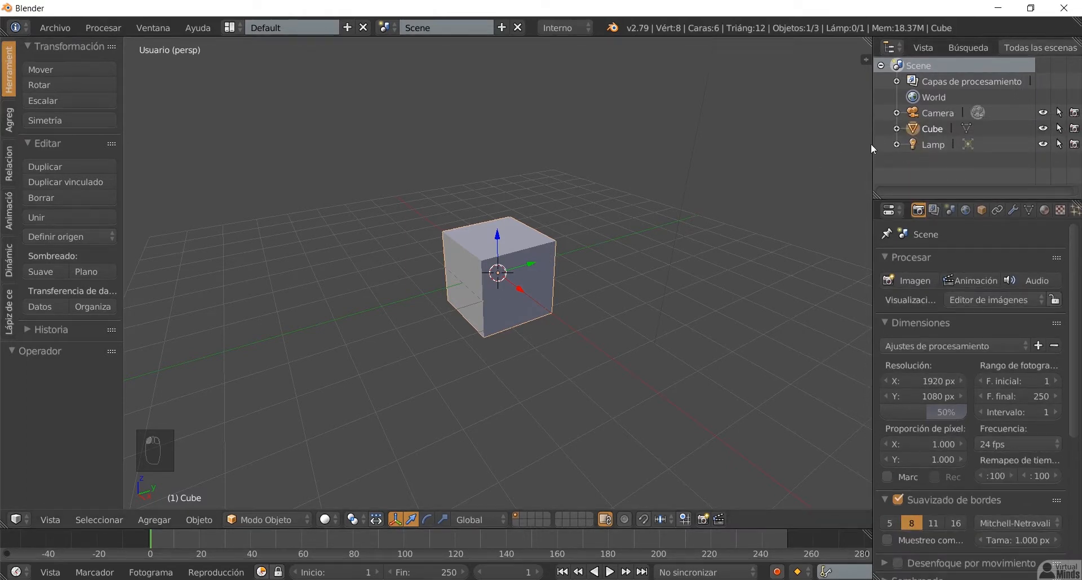
double_click(937, 127)
type("base")
key("Return")
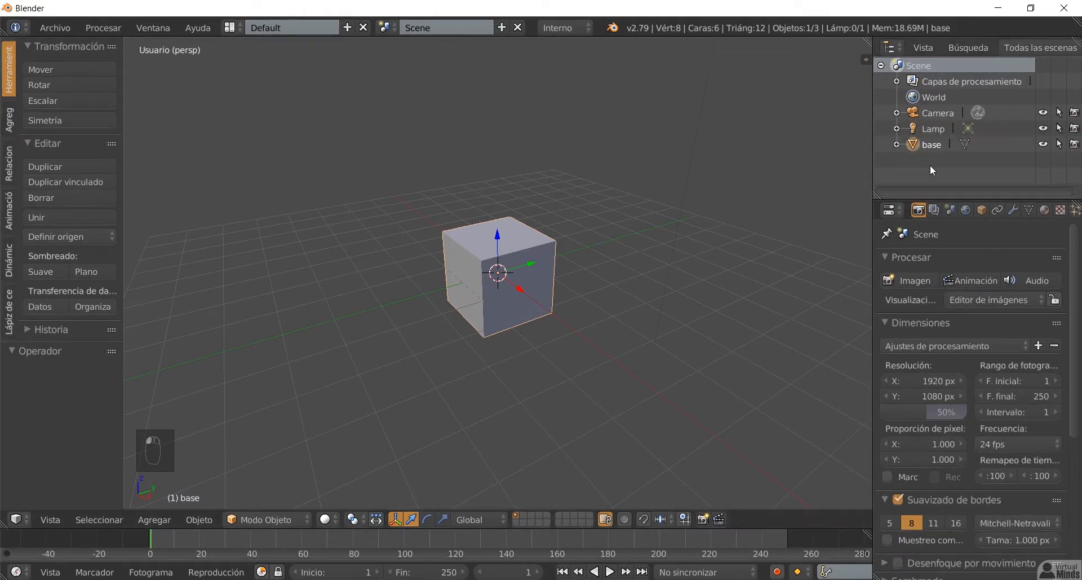
left_click_drag(871, 177, 1018, 177)
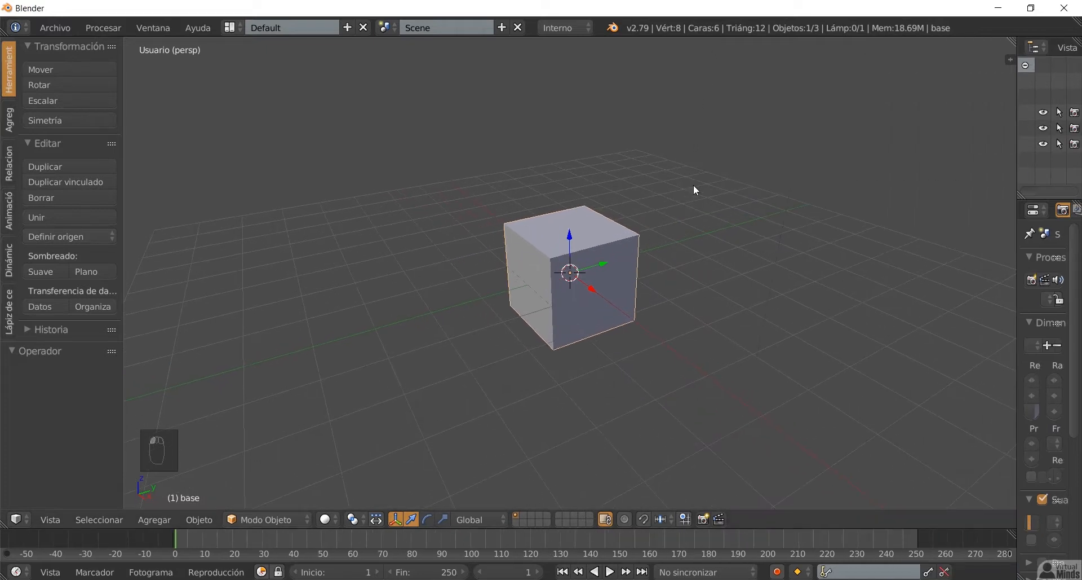
Step: Flatten the base cube into a slab by scaling it to about 0.163 along the Z axis
key("s")
key("z")
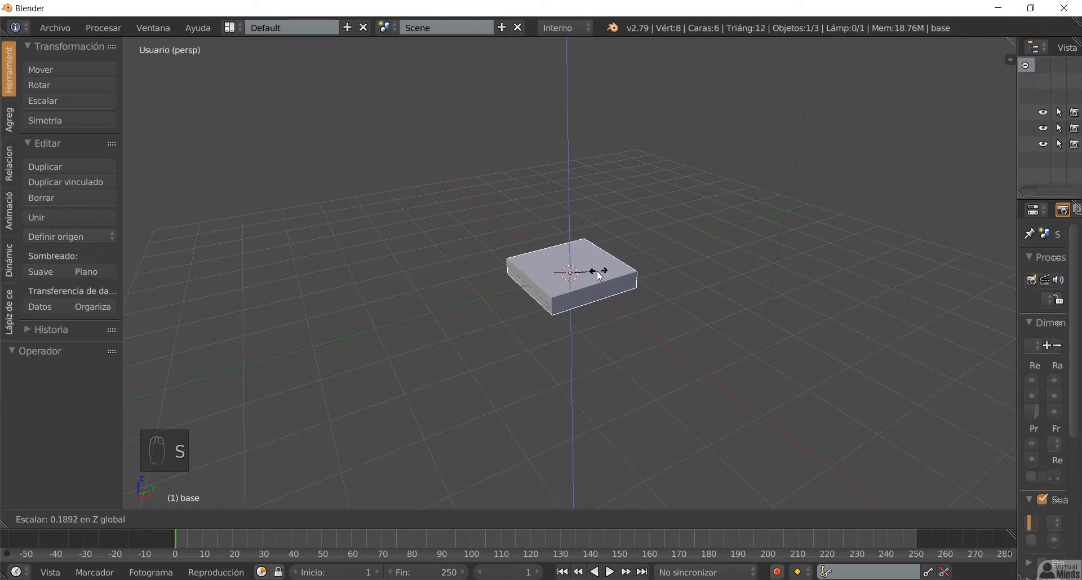
left_click(592, 304)
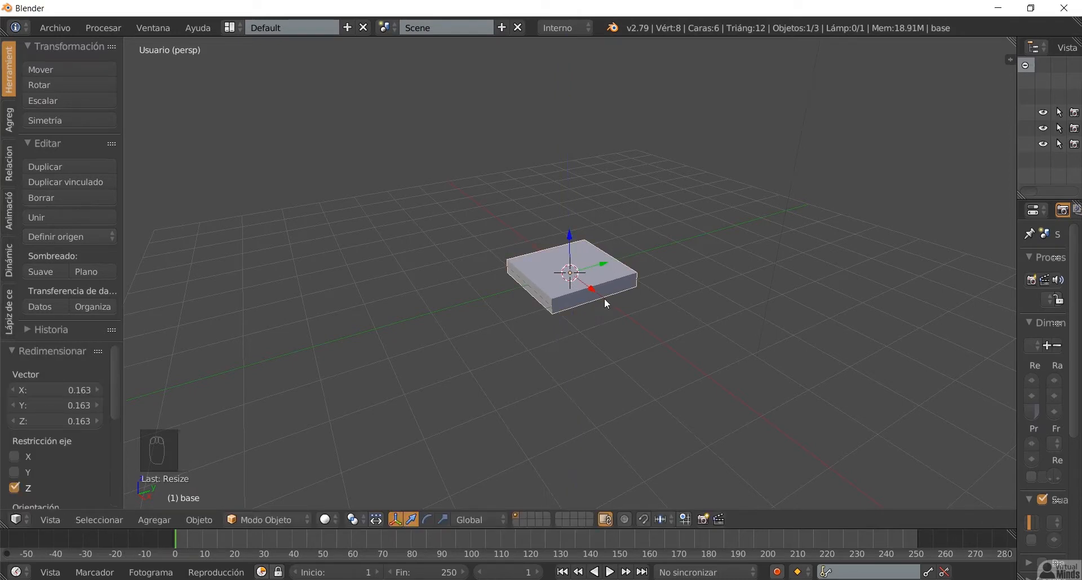
Step: Lengthen the slab in top orthographic view by scaling it to about 2.822 along the X axis
key("KP_7")
key("KP_5")
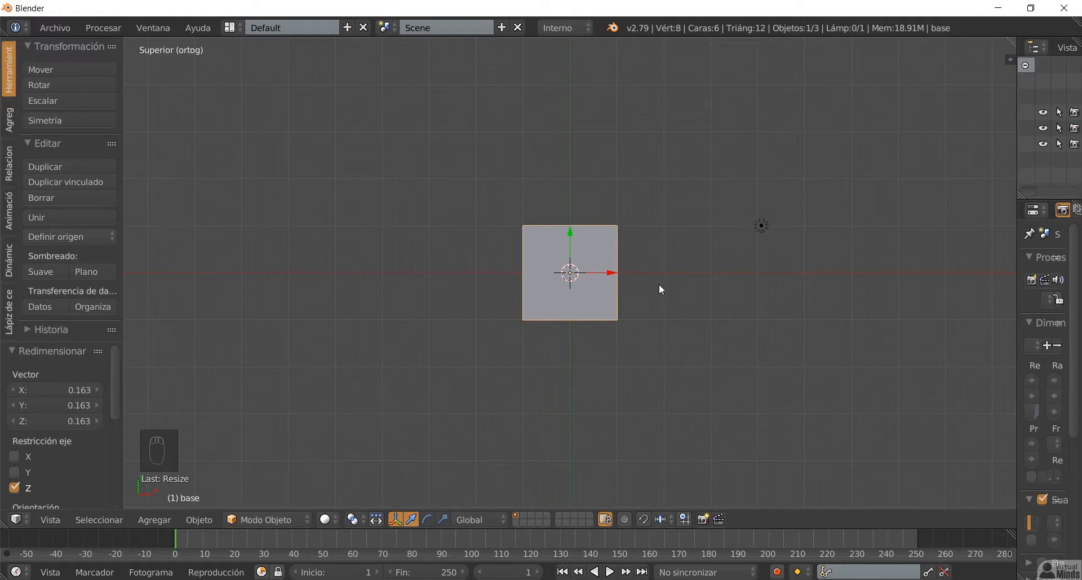
key("s")
key("x")
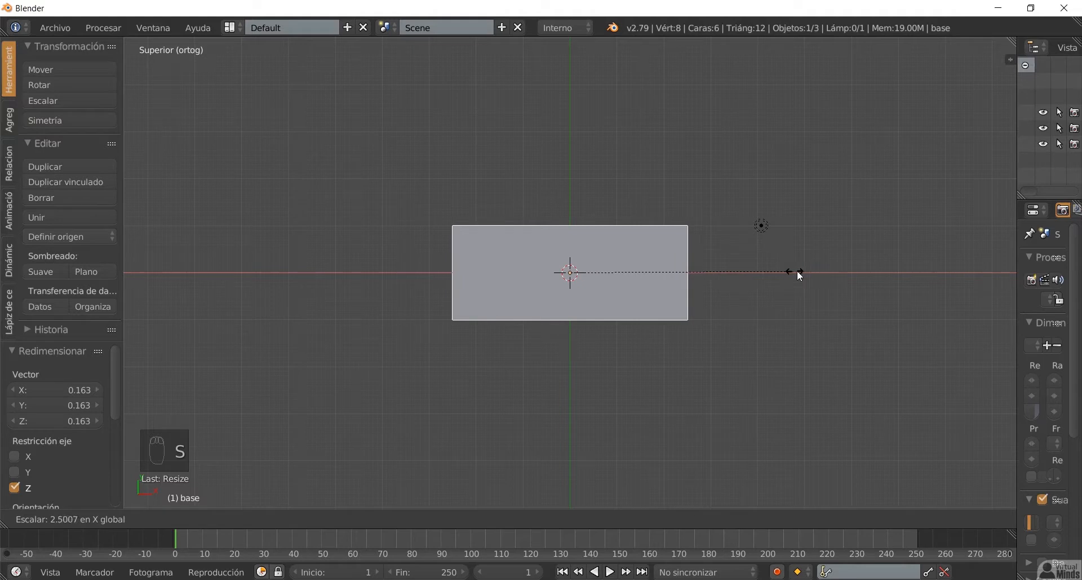
left_click(822, 273)
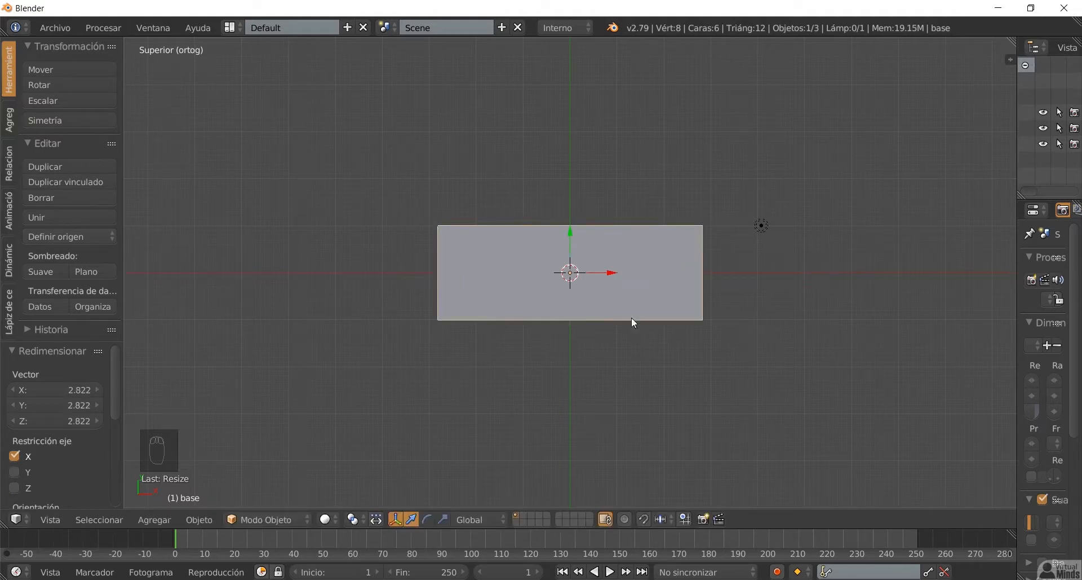
Step: Thin the elongated slab further by scaling it to about 0.597 along the Z axis
middle_click_drag(550, 353, 600, 277)
key("KP_5")
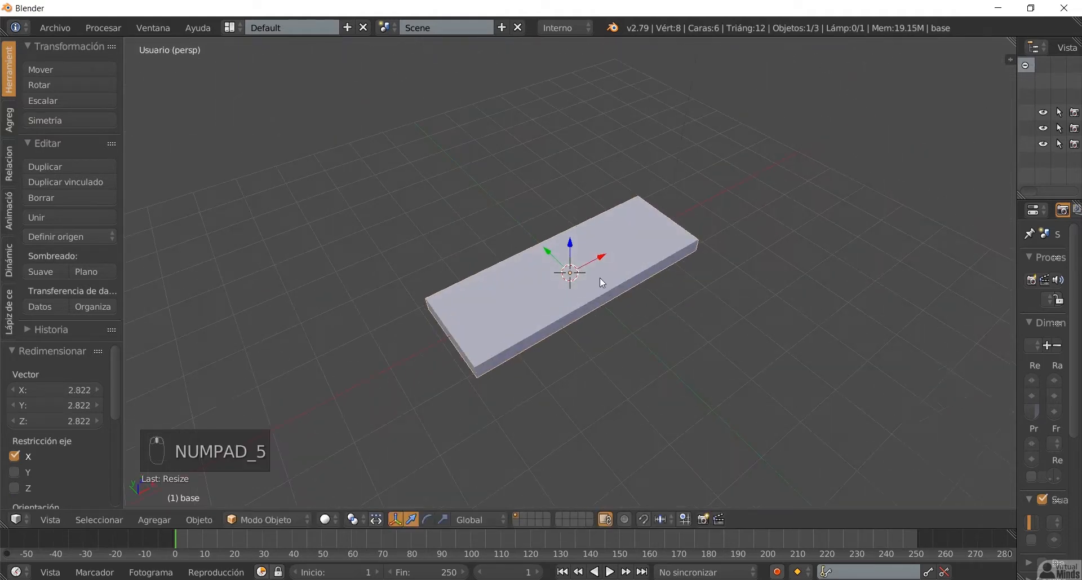
middle_click_drag(506, 349, 517, 317)
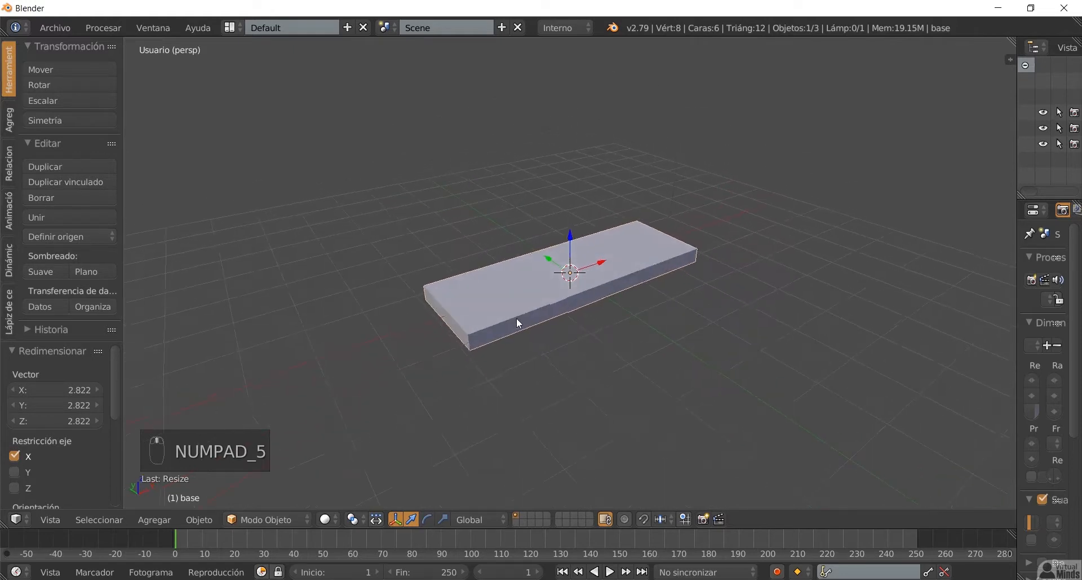
middle_click_drag(679, 336, 558, 310)
scroll(564, 309, "up", 3)
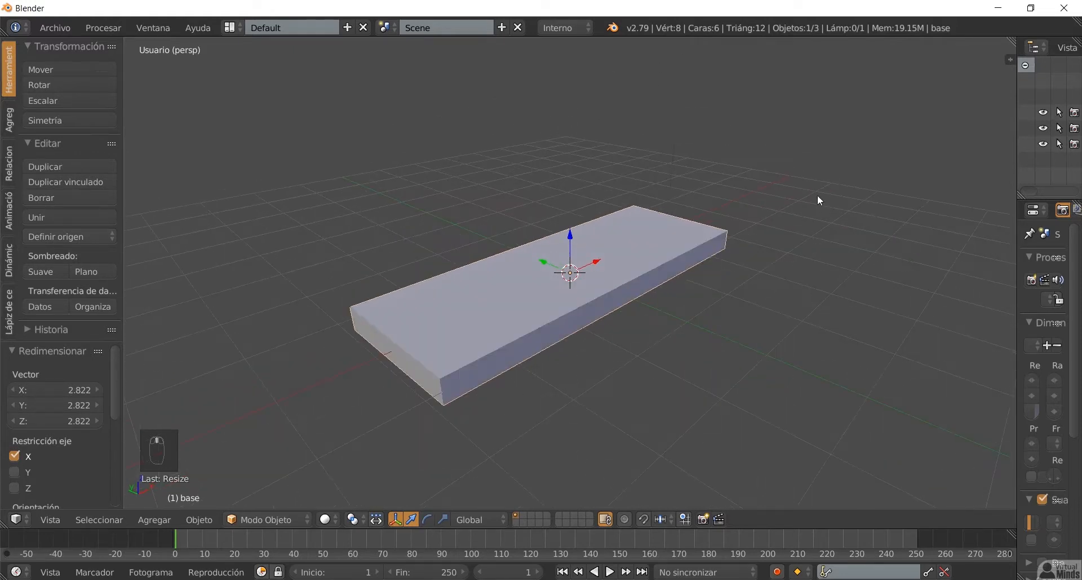
key("s")
key("z")
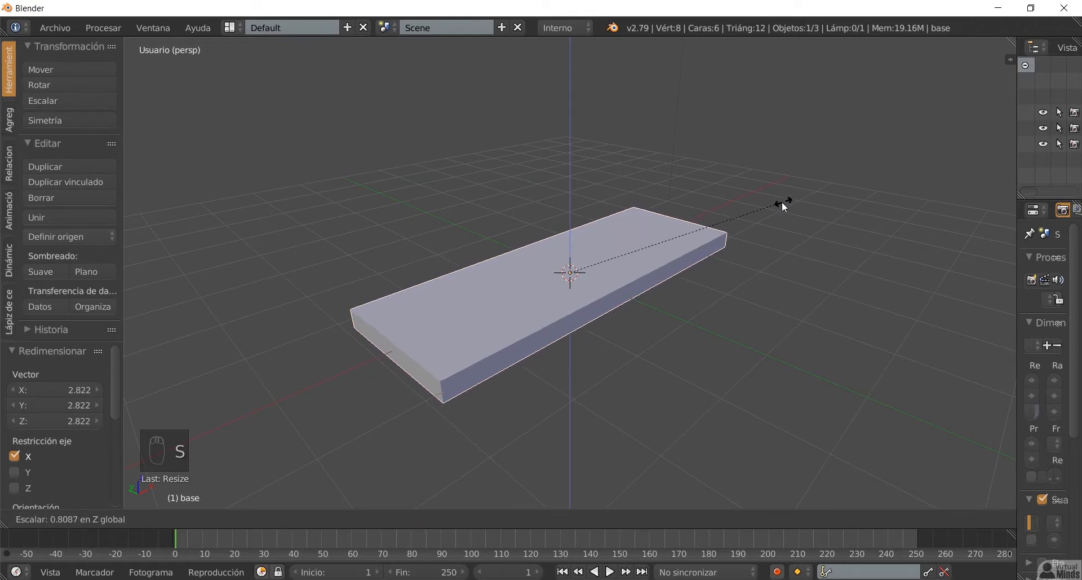
left_click(728, 219)
middle_click_drag(518, 330, 414, 305)
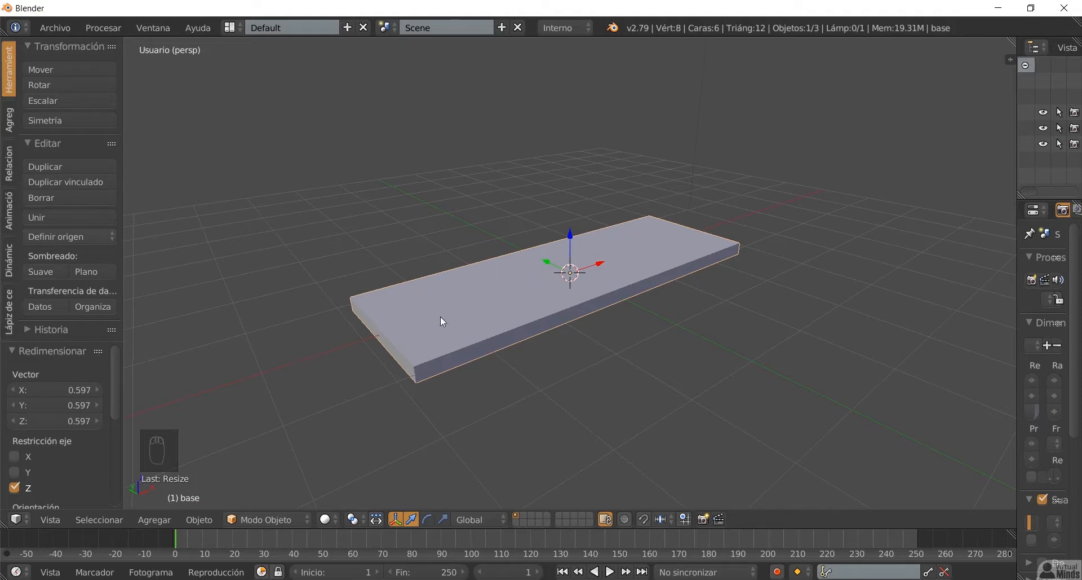
Step: Put the slab in edit mode with face selection and select only its top face
key("Tab")
middle_click_drag(603, 363, 510, 371)
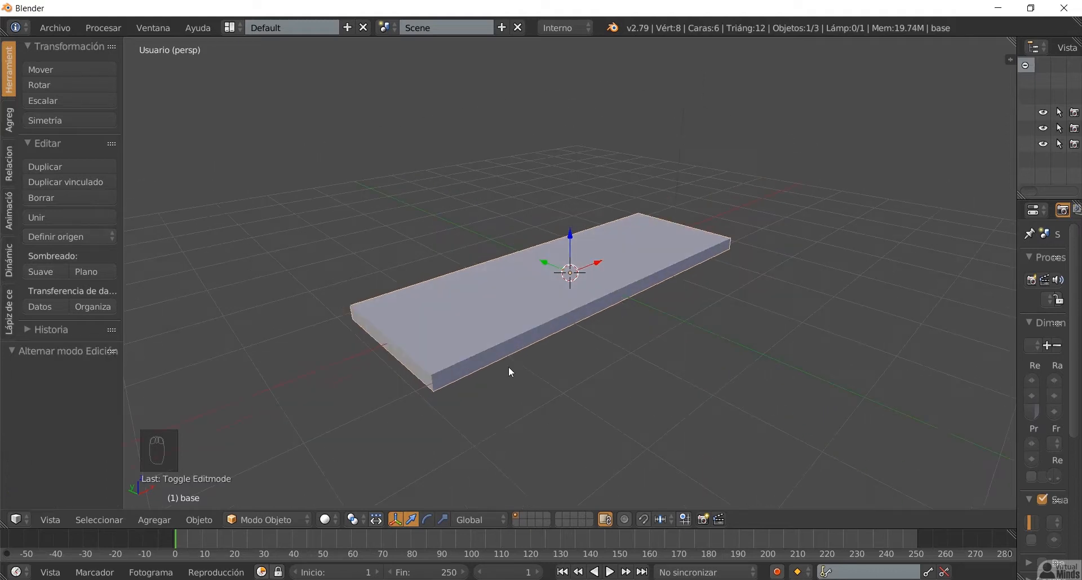
left_click(290, 517)
left_click(293, 484)
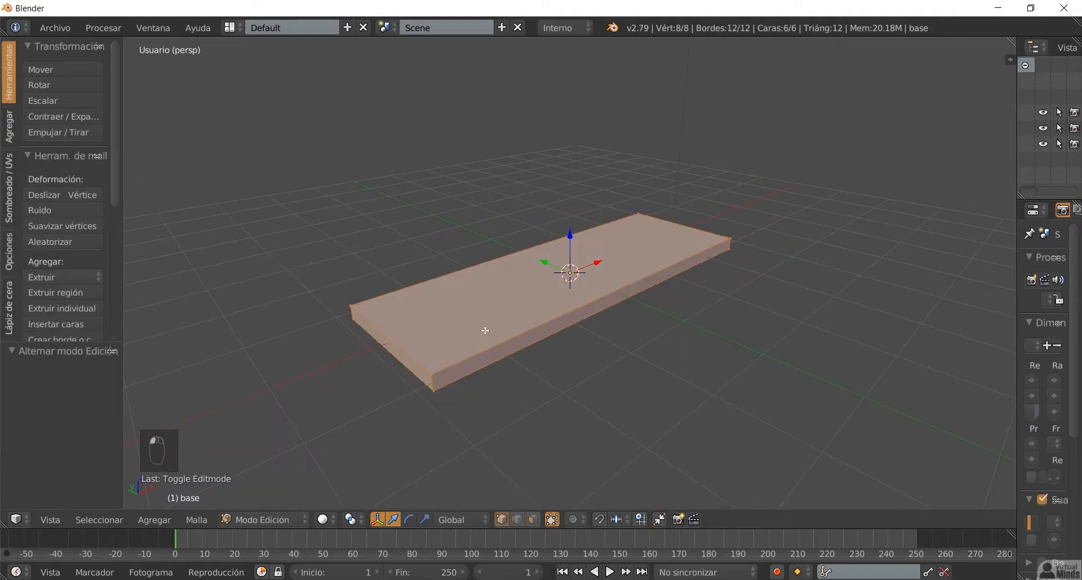
left_click(533, 519)
middle_click_drag(564, 293, 541, 291)
right_click(541, 291)
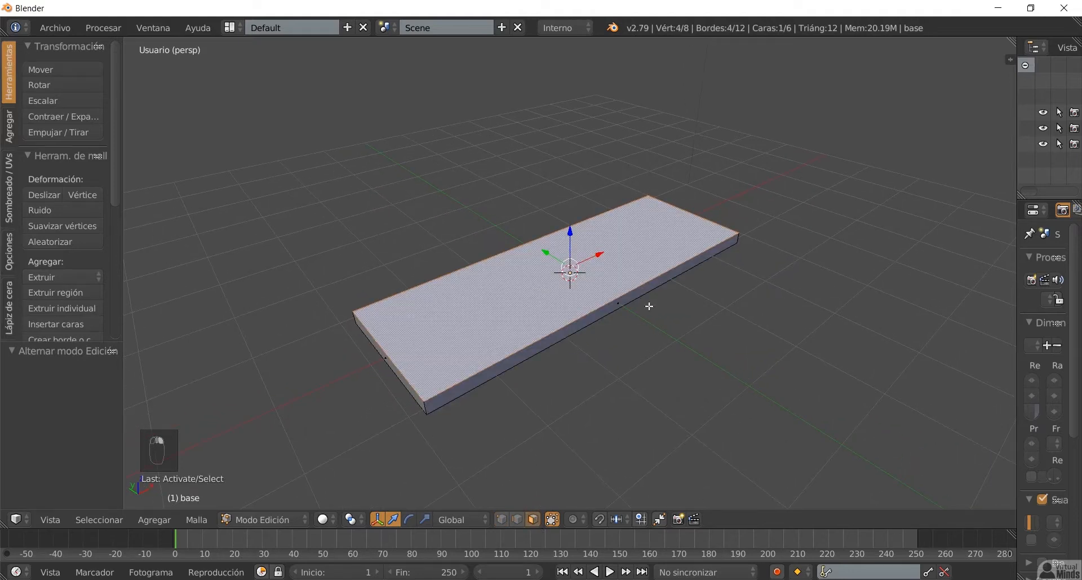
middle_click_drag(574, 344, 566, 293)
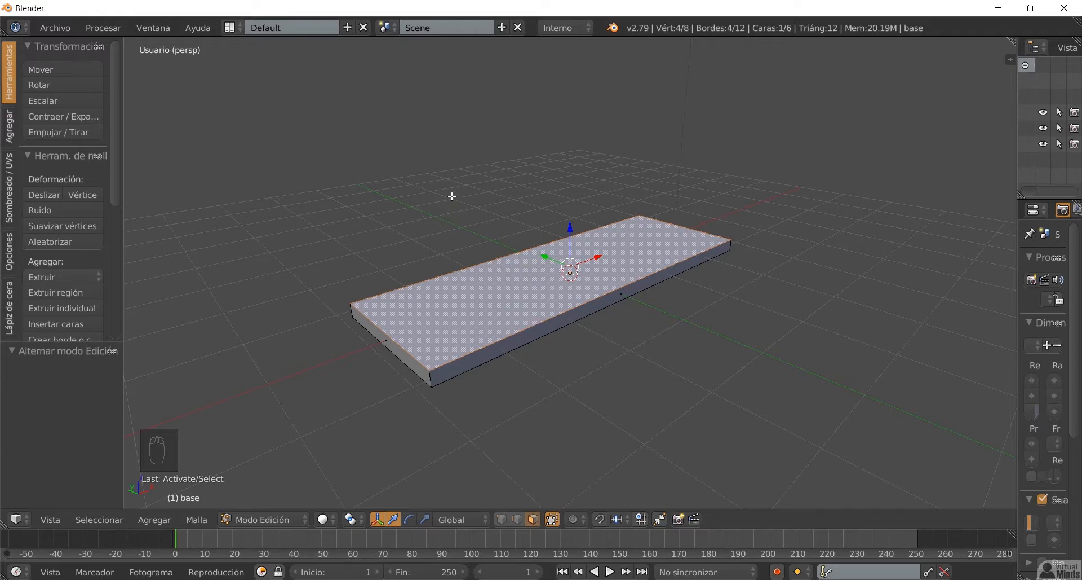
Step: Extrude the slab's top face in place with zero offset
key("e")
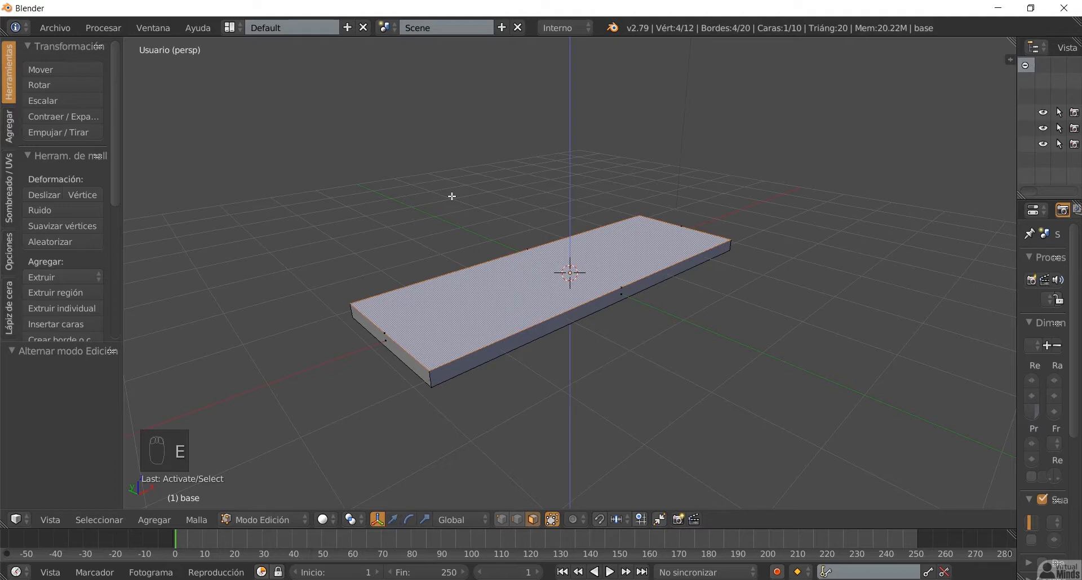
left_click(452, 196)
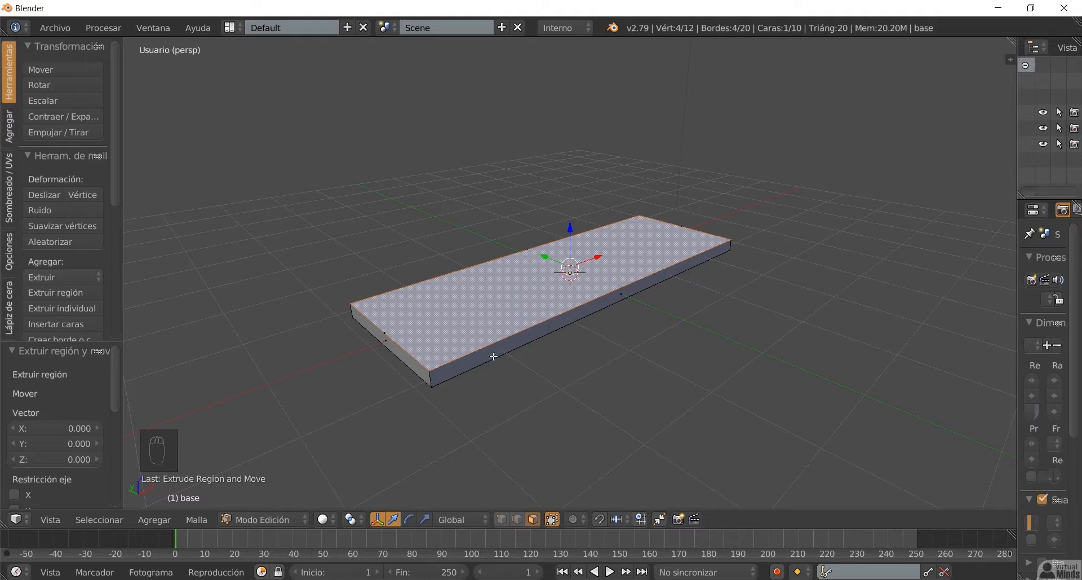
scroll(512, 371, "up", 1)
middle_click_drag(426, 369, 457, 363)
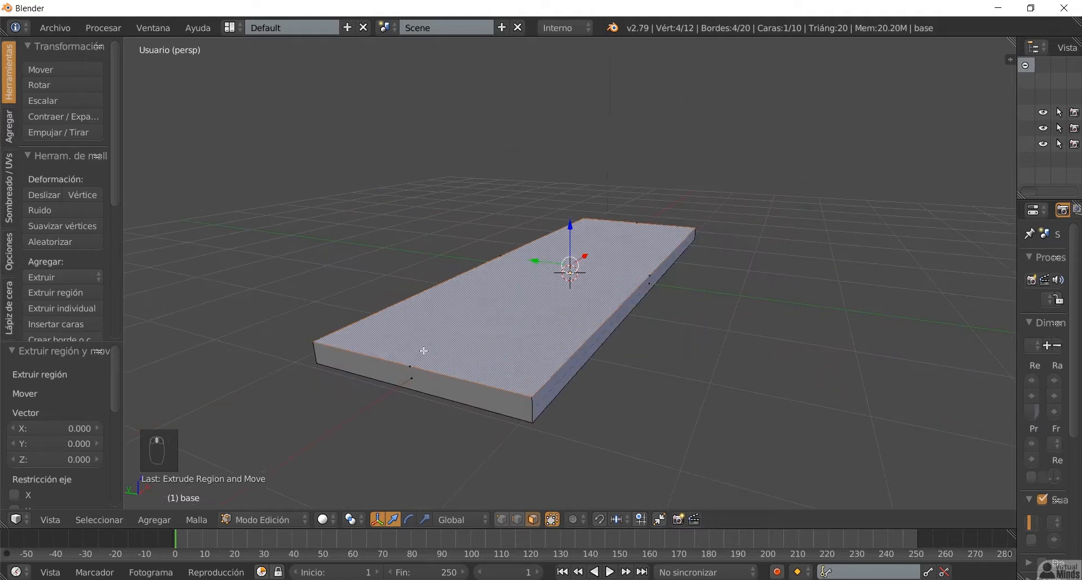
middle_click_drag(544, 323, 471, 326)
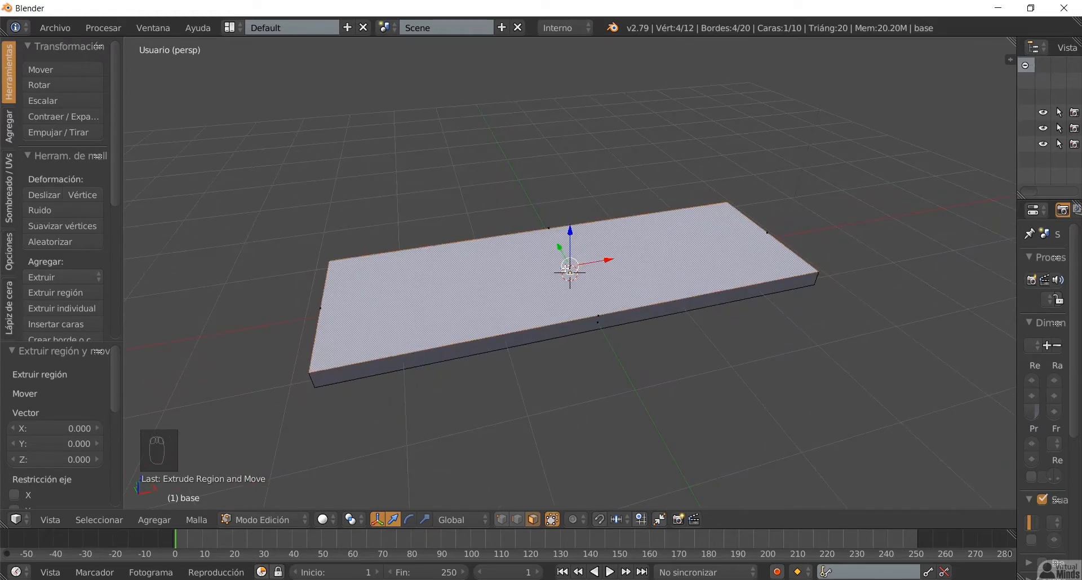
Step: Shrink the extruded top face in top orthographic view to about 0.802 along Y and about 0.93 along X, leaving an even border
key("KP_7")
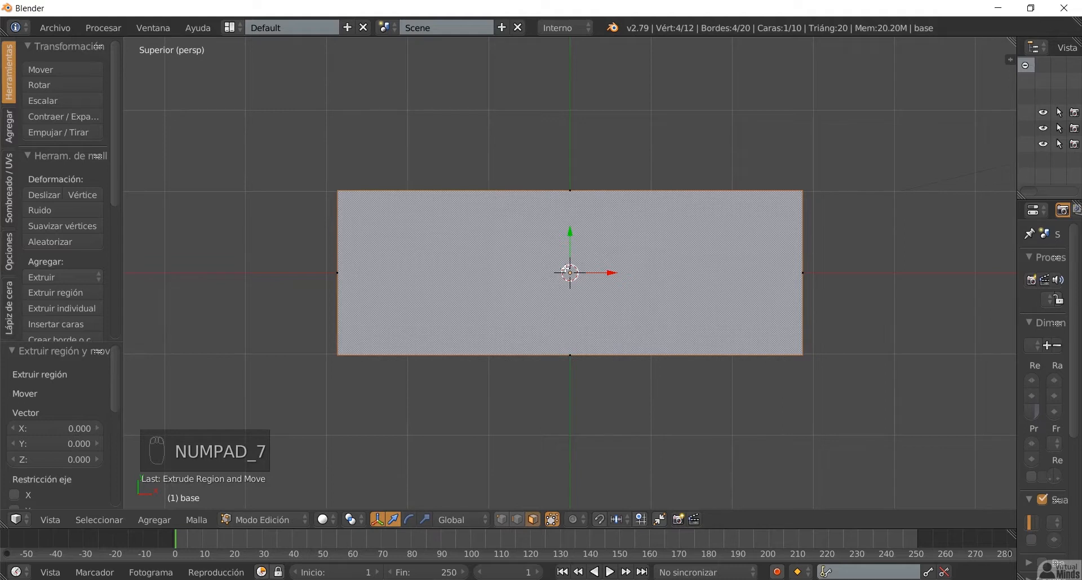
key("KP_5")
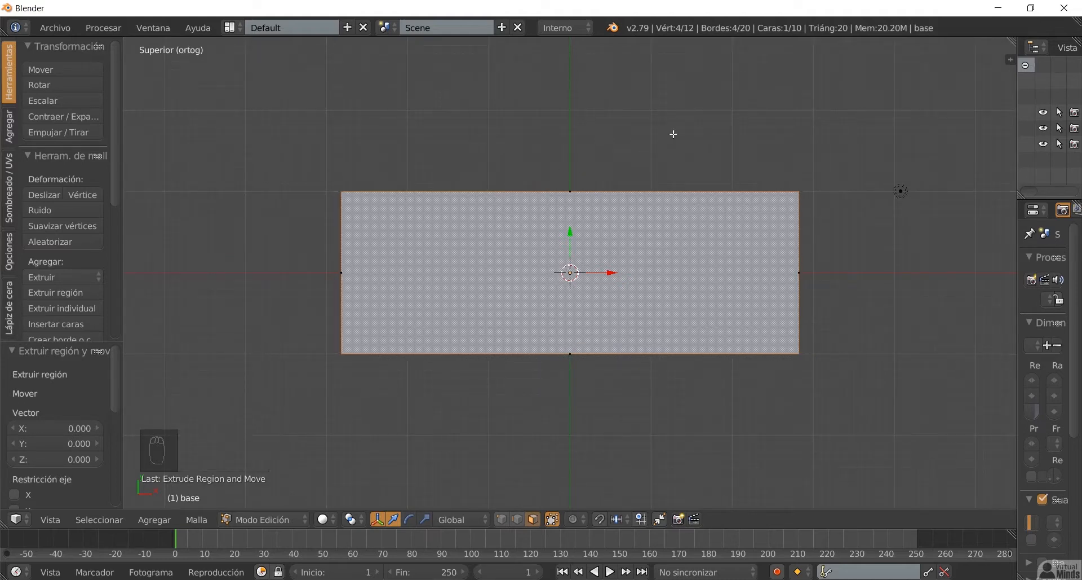
key("s")
key("y")
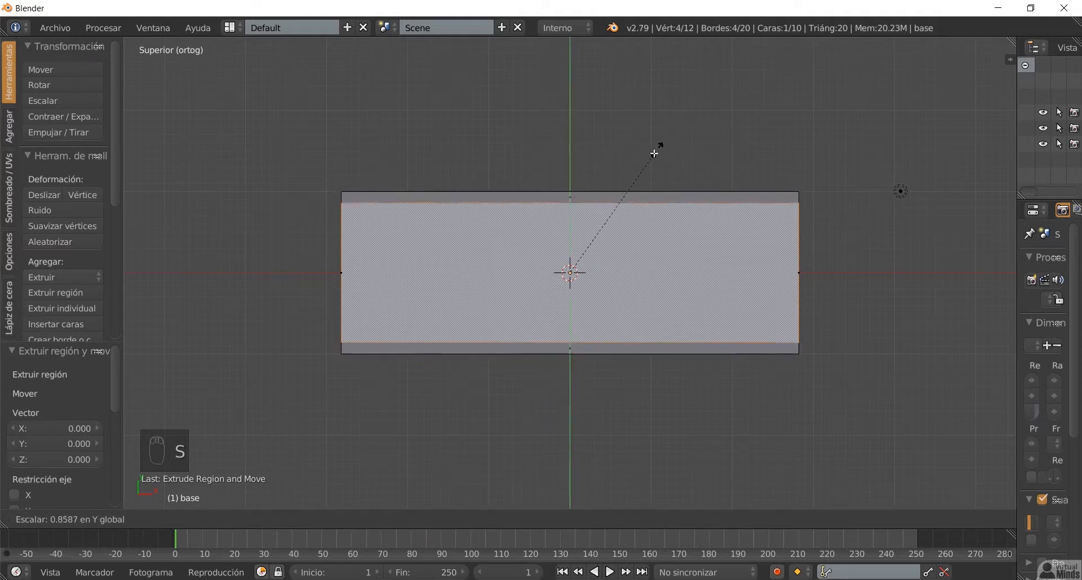
left_click(651, 159)
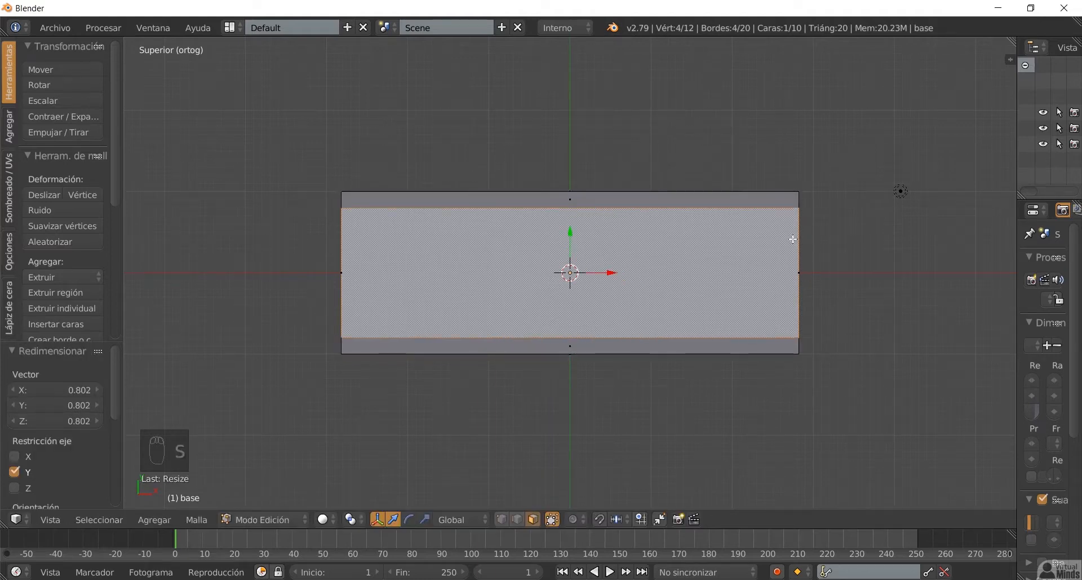
key("s")
key("x")
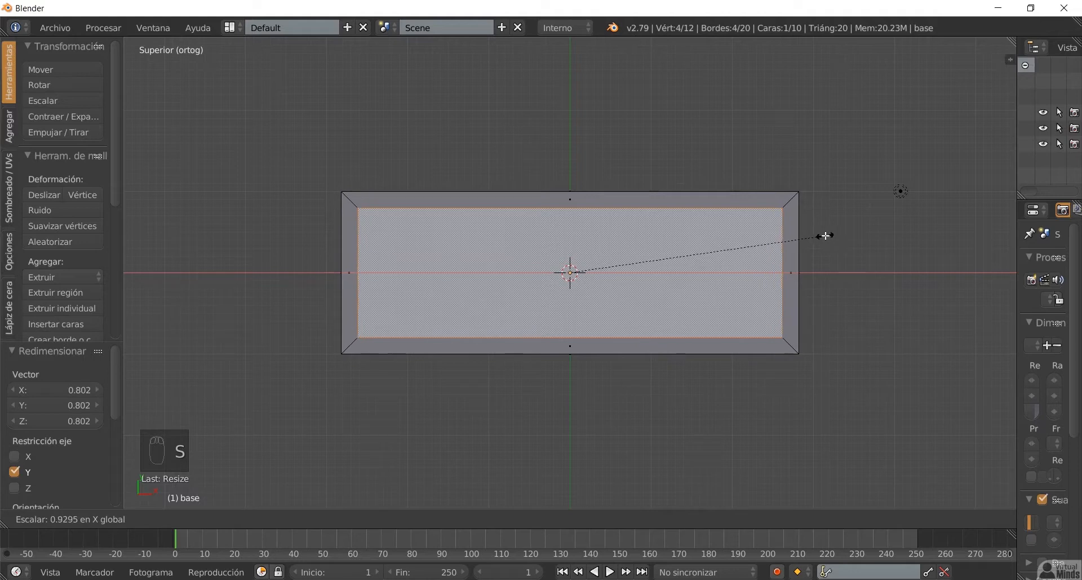
left_click(826, 236)
Step: Examine the inset border of the slab in object mode and return to edit mode
middle_click_drag(540, 363, 567, 312)
key("KP_5")
left_click(263, 519)
left_click(270, 496)
middle_click_drag(410, 378, 492, 365)
left_click(290, 514)
left_click(293, 488)
middle_click_drag(533, 297, 376, 315)
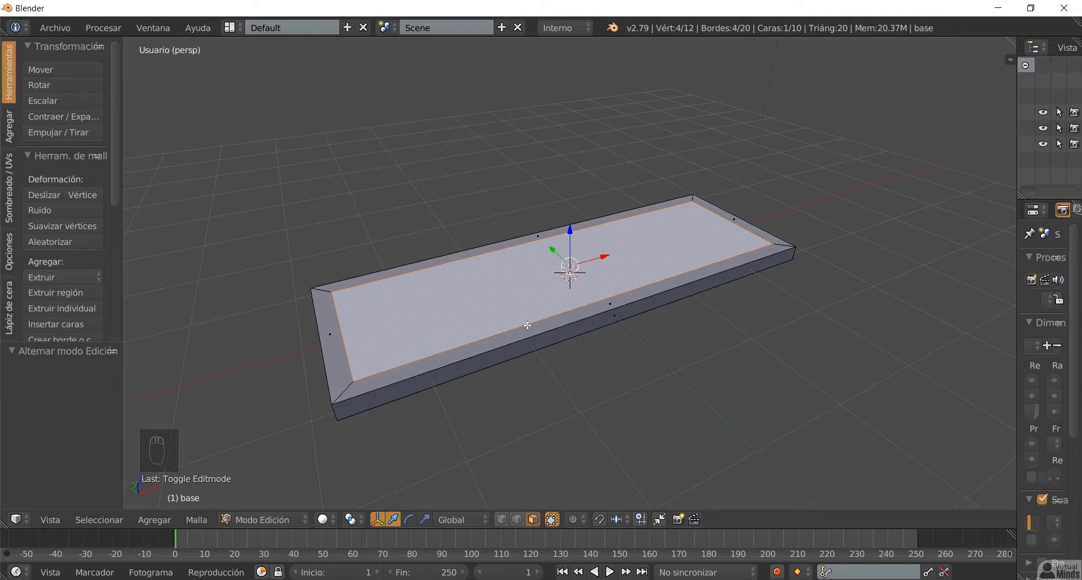
Step: Extrude the inset top face downward by about 0.166 to hollow out the slab
middle_click_drag(508, 338, 606, 256)
key("e")
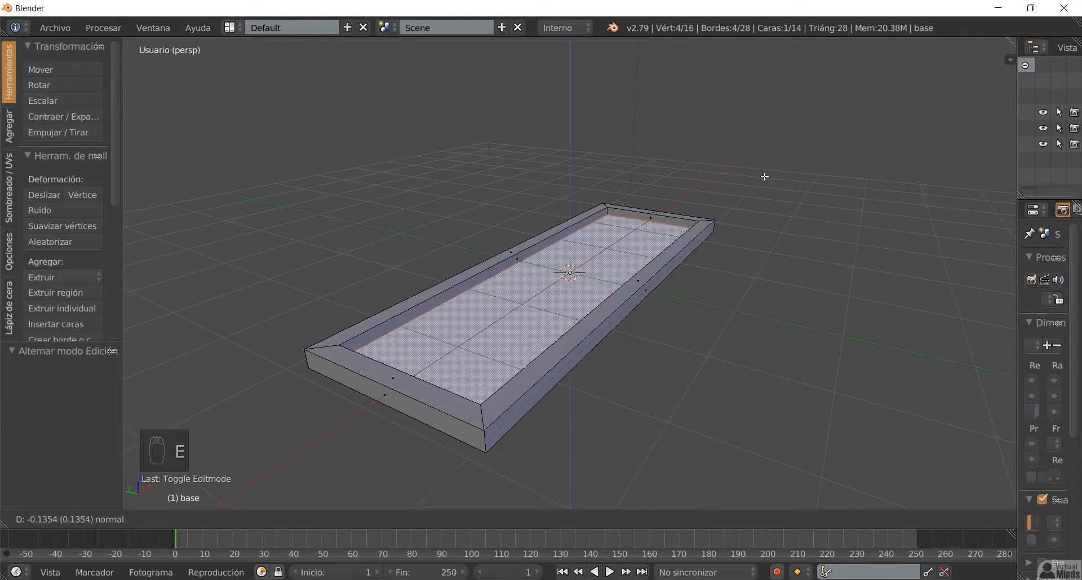
left_click(763, 178)
Step: Inspect the slab's underside and the recess floor's thickness, using wireframe display in front orthographic view
middle_click_drag(531, 387, 483, 261)
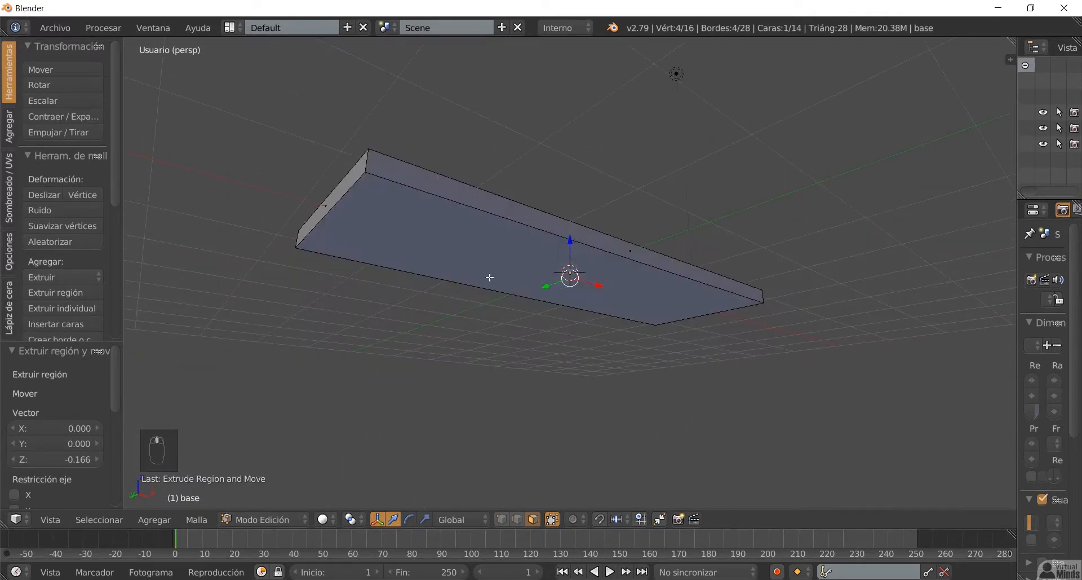
middle_click_drag(561, 307, 496, 338)
scroll(547, 356, "up", 4)
key("KP_1")
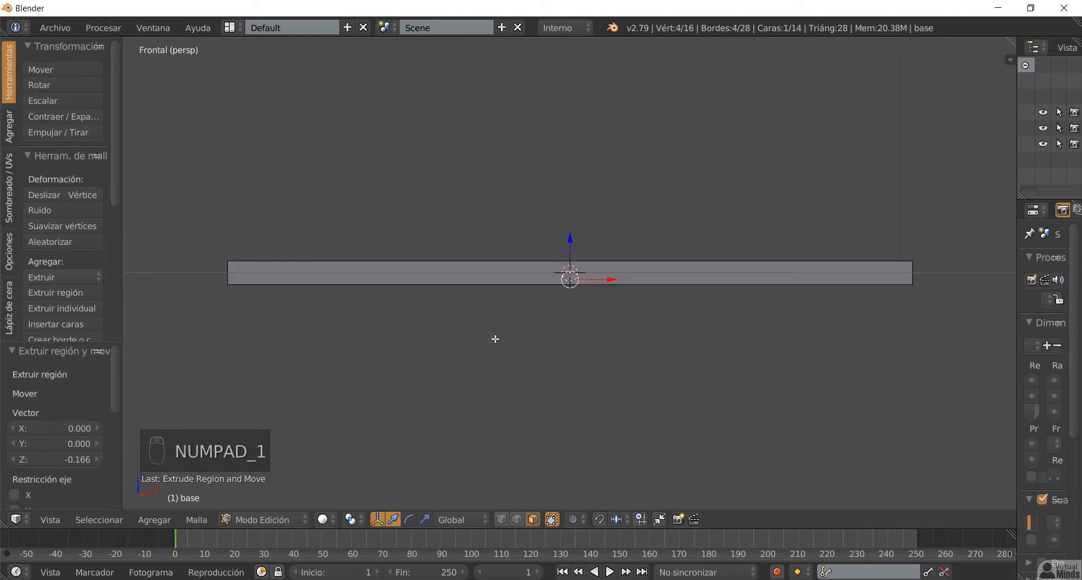
key("KP_5")
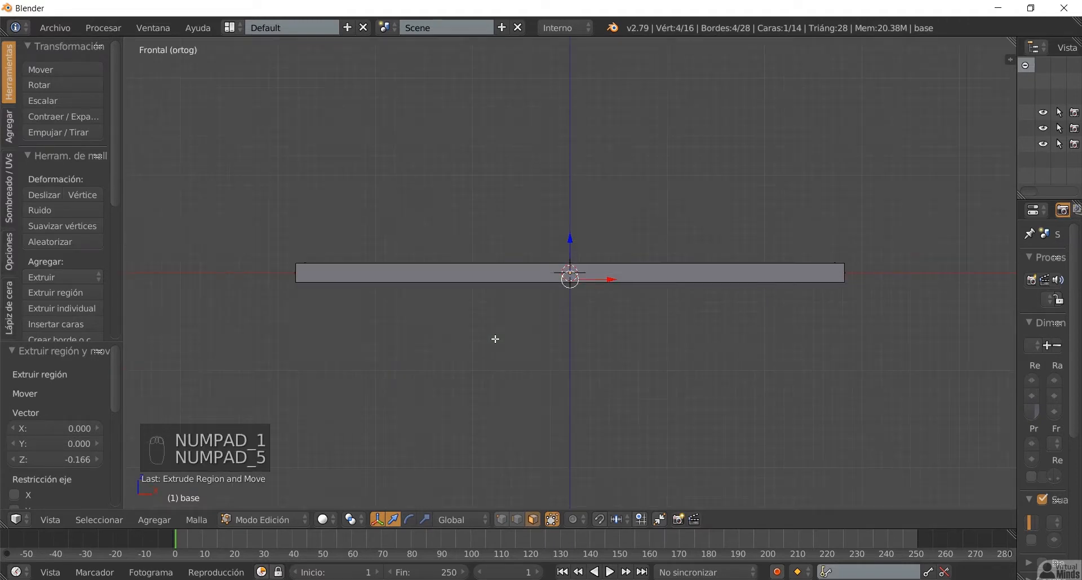
scroll(492, 338, "up", 1)
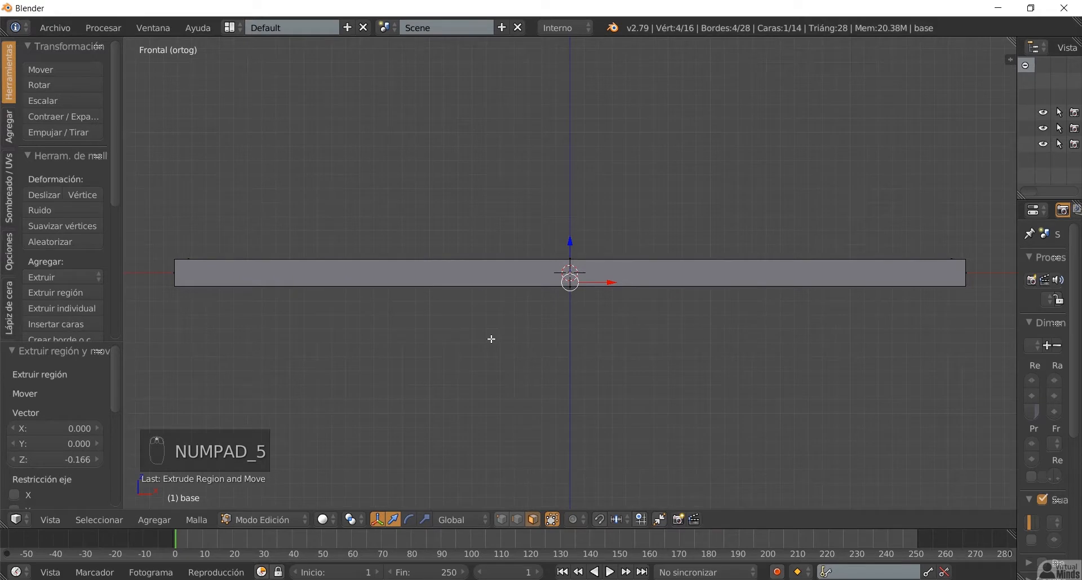
key("z")
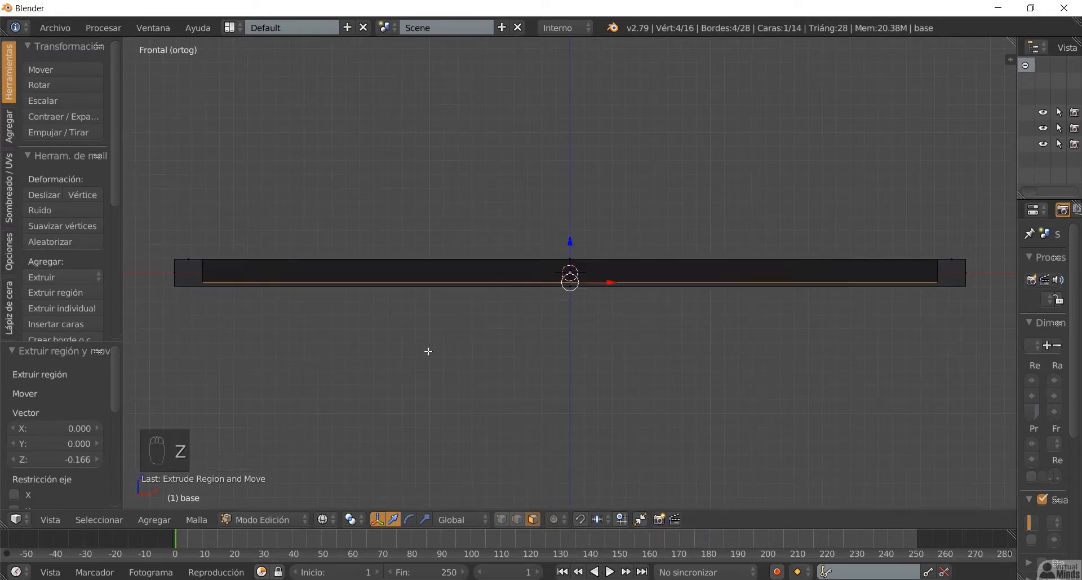
Step: Raise the recess floor along Z in front orthographic wireframe view, finishing with a move of about 0.036
left_click(331, 519)
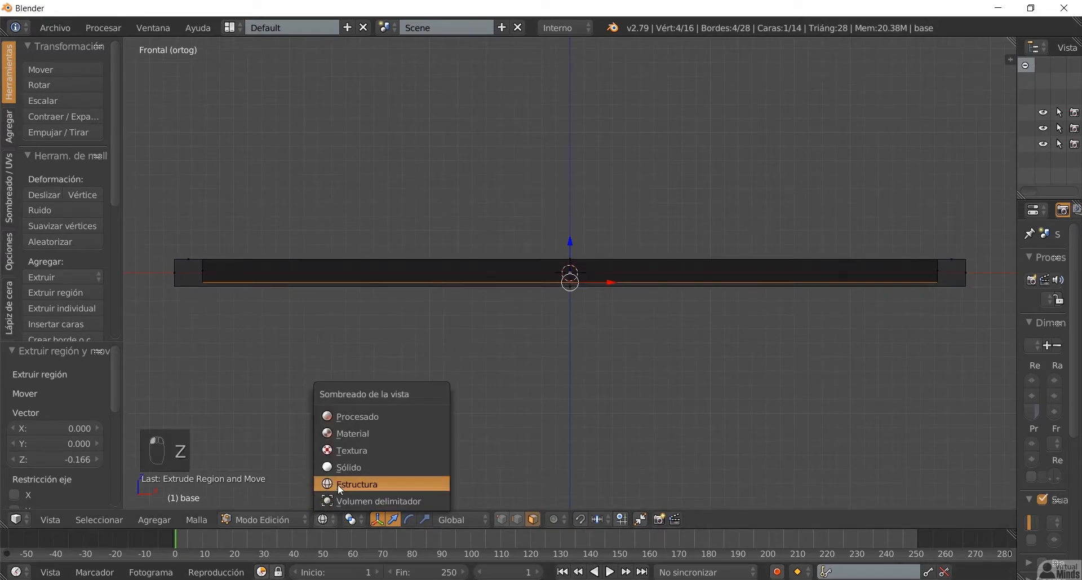
left_click(358, 482)
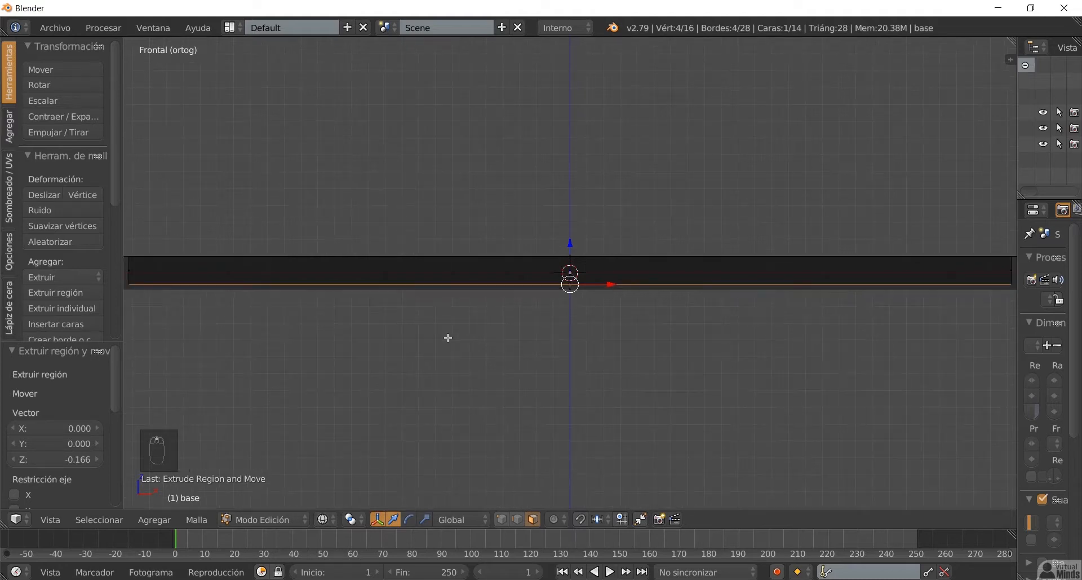
key("g")
key("z")
left_click(570, 243)
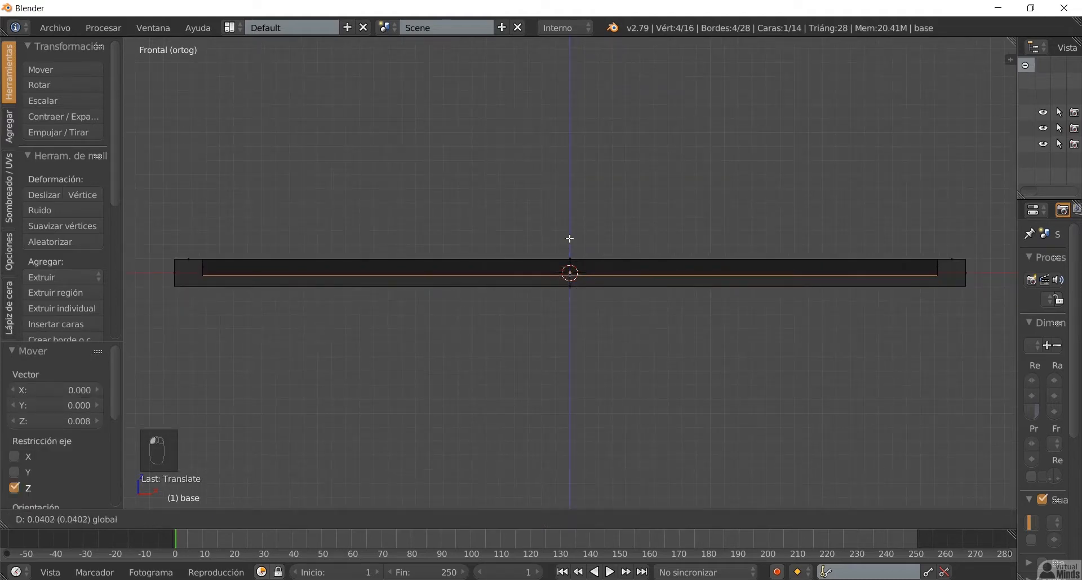
left_click(570, 243)
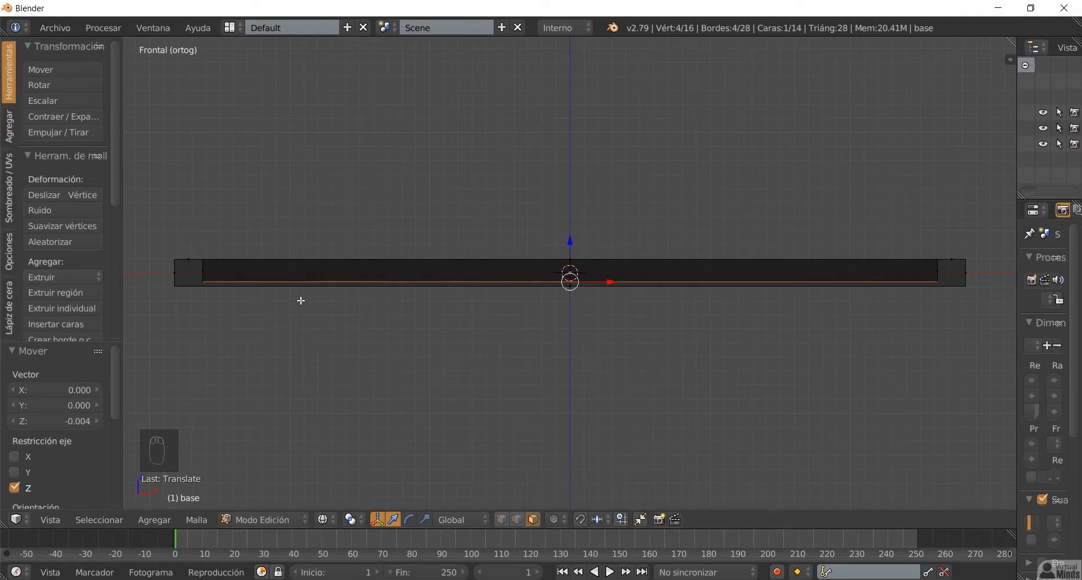
key("g")
key("z")
left_click(570, 241)
Step: Return to solid shading in perspective view and examine the tray's recess and border from several angles
mouse_move(448, 325)
middle_mouse_down()
mouse_move(365, 345)
mouse_move(394, 357)
mouse_move(358, 435)
middle_mouse_up()
left_click(326, 518)
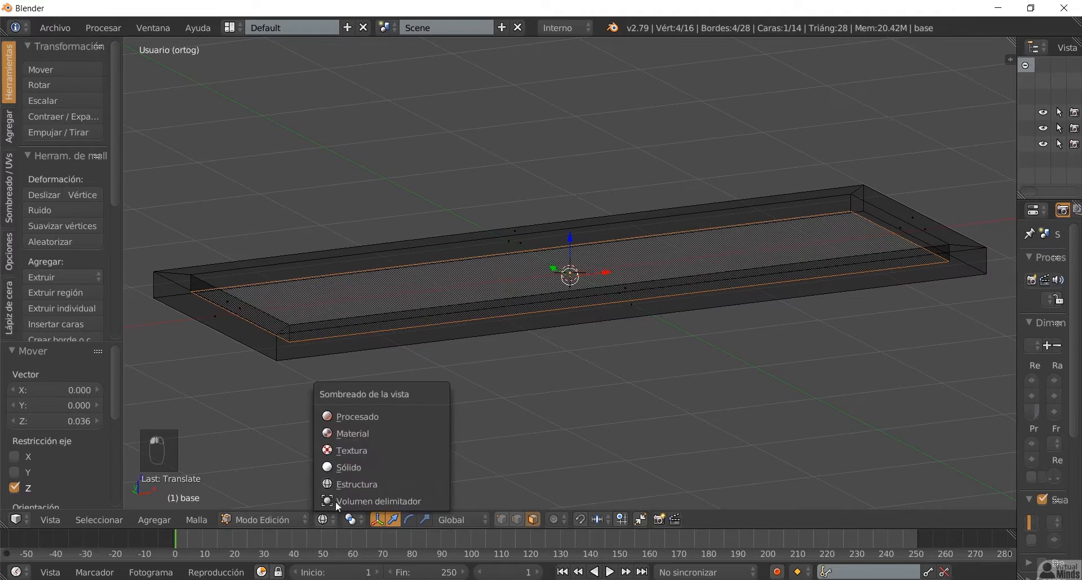
left_click(338, 468)
key("KP_5")
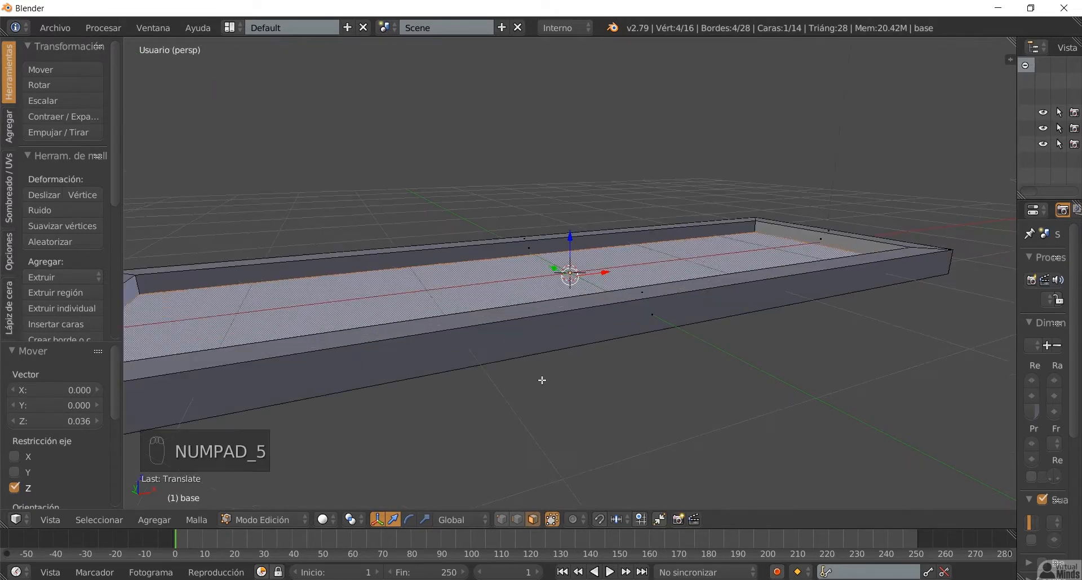
scroll(539, 380, "down", 3)
middle_click_drag(530, 380, 470, 393)
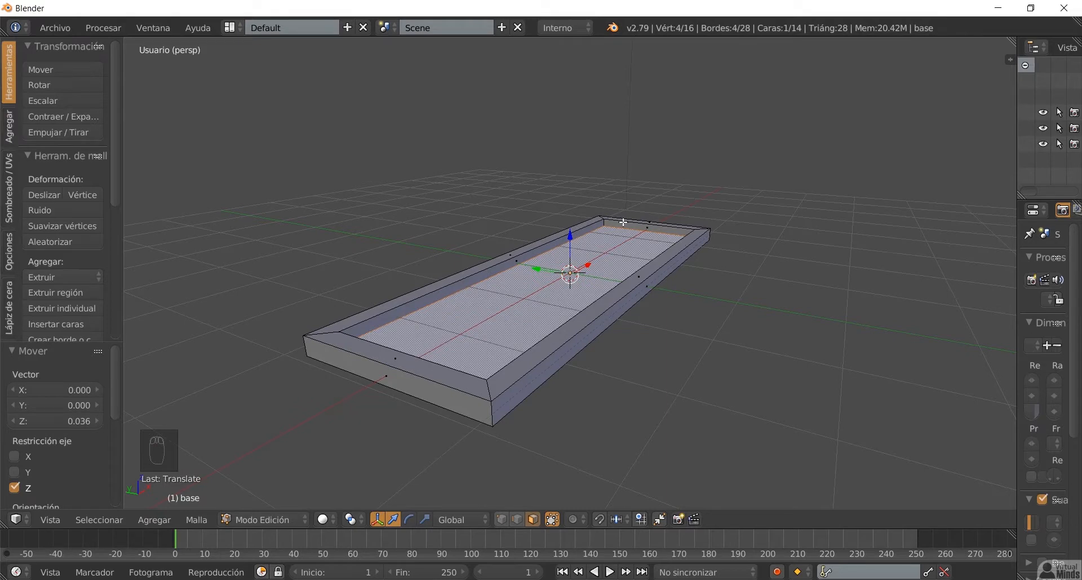
middle_click_drag(570, 354, 497, 381)
middle_click_drag(425, 345, 438, 341)
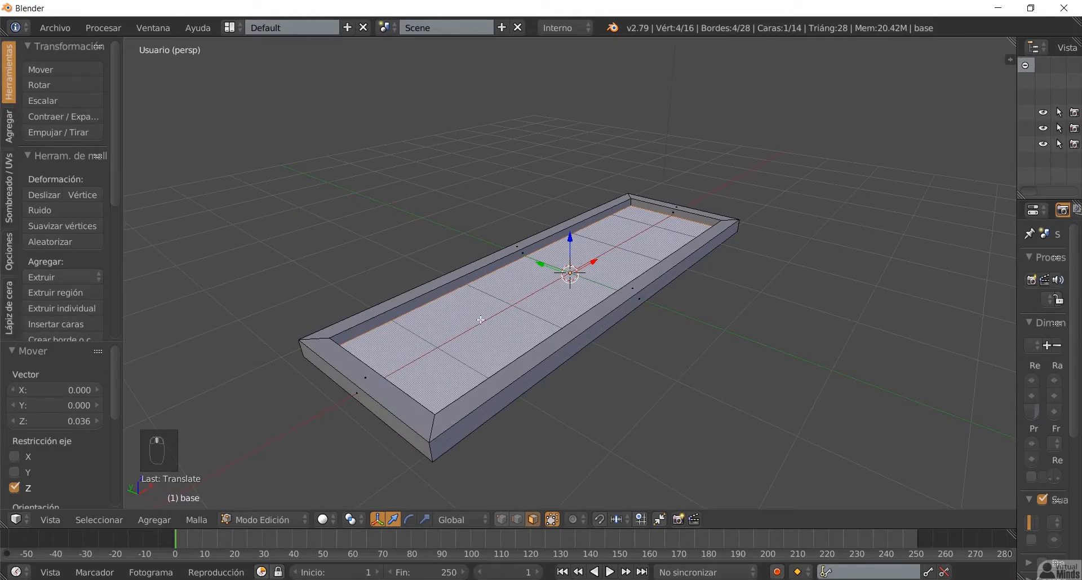
middle_click_drag(562, 299, 496, 356)
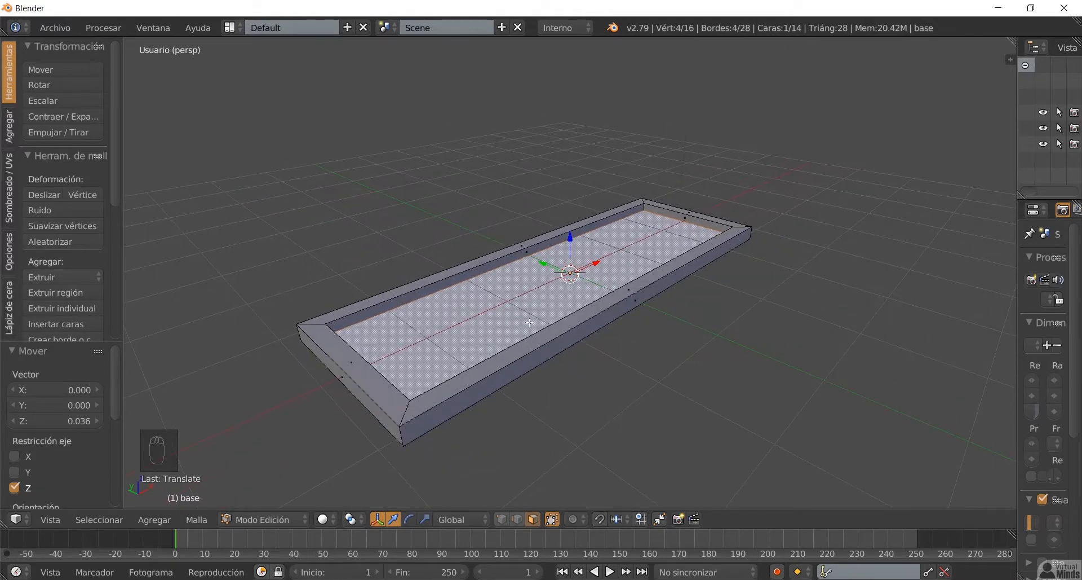
Step: Duplicate the recess floor face in place and separate the copy into its own object
key("shift+d")
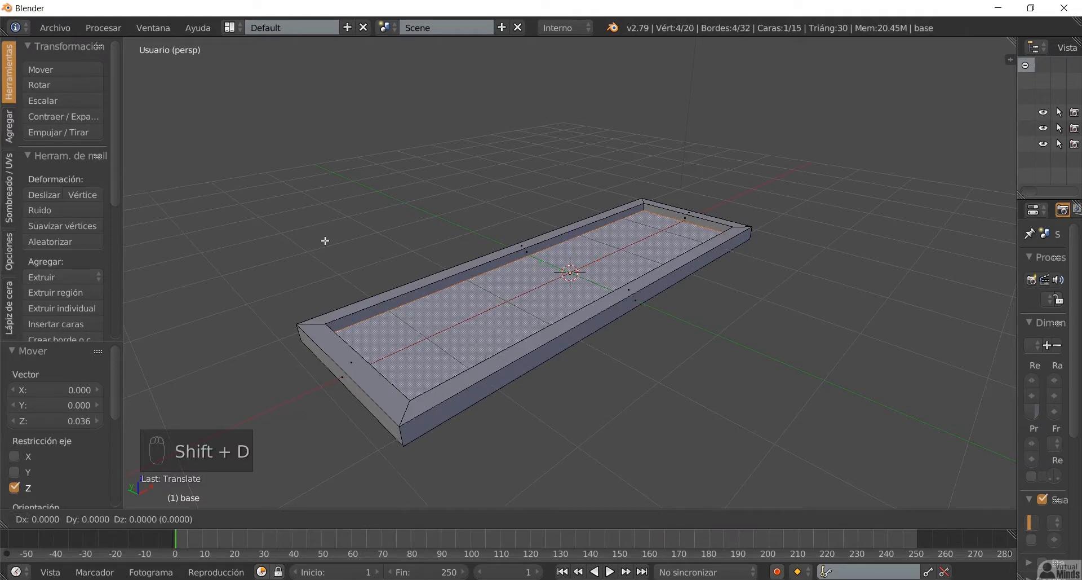
right_click(325, 241)
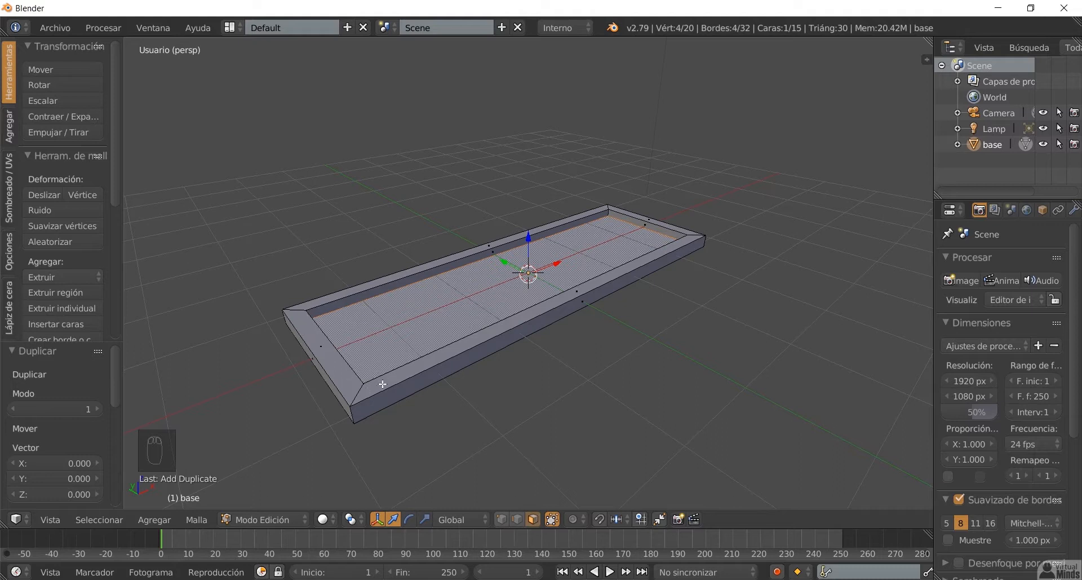
middle_click_drag(316, 343, 334, 338)
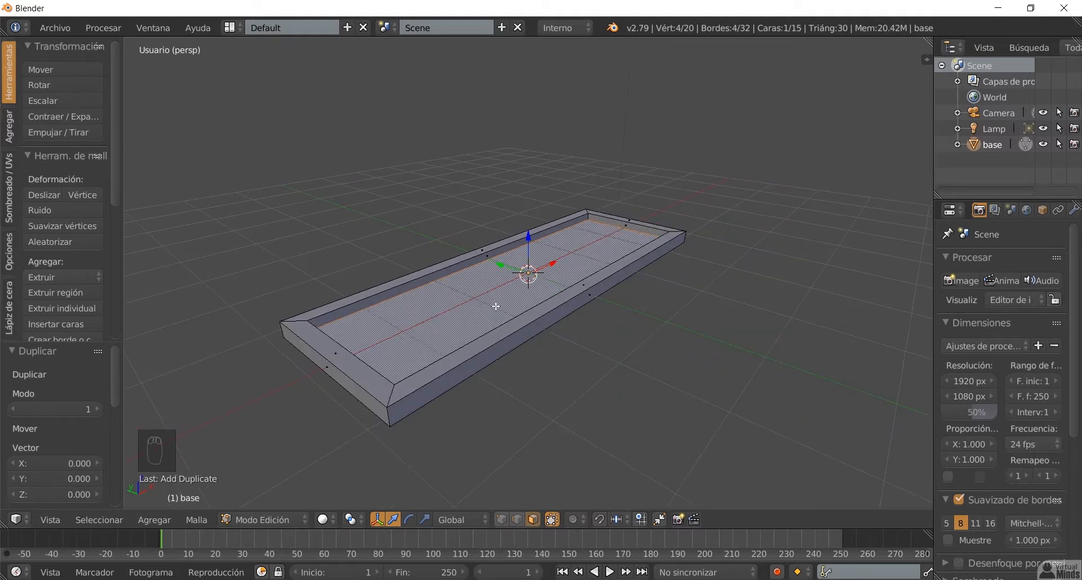
middle_click_drag(499, 307, 478, 290)
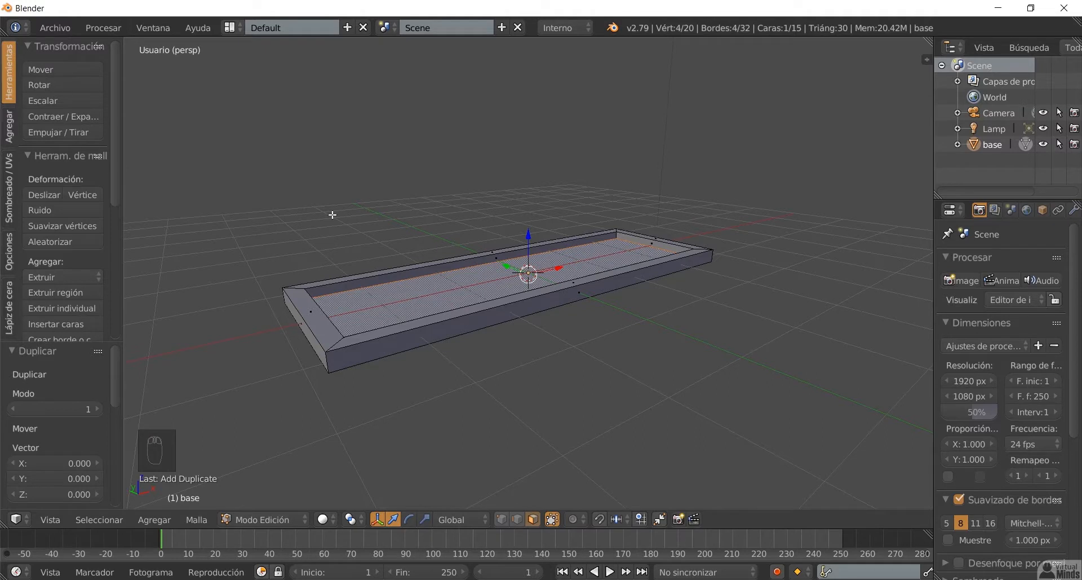
key("p")
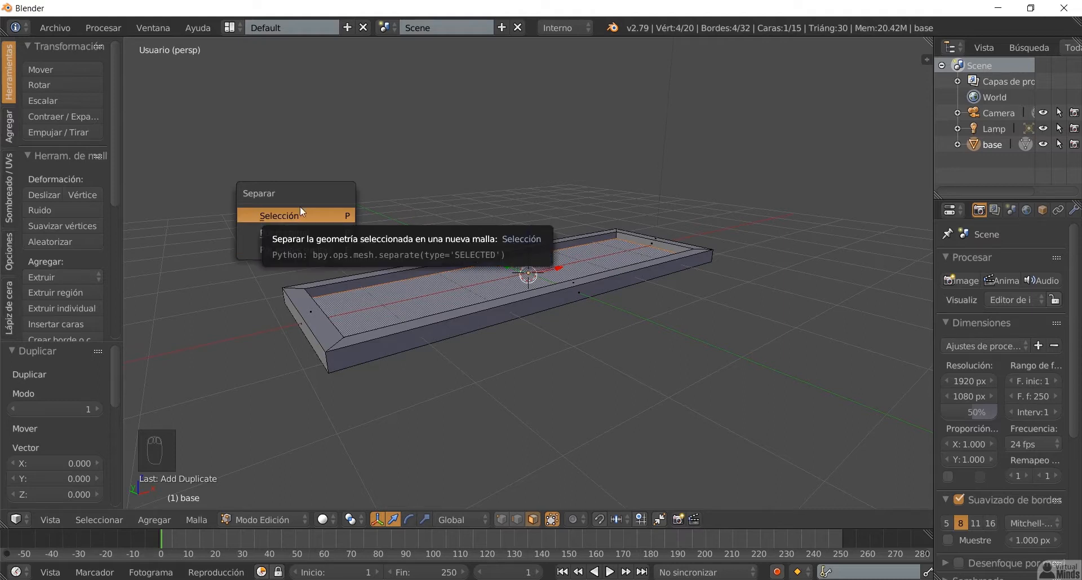
left_click(279, 215)
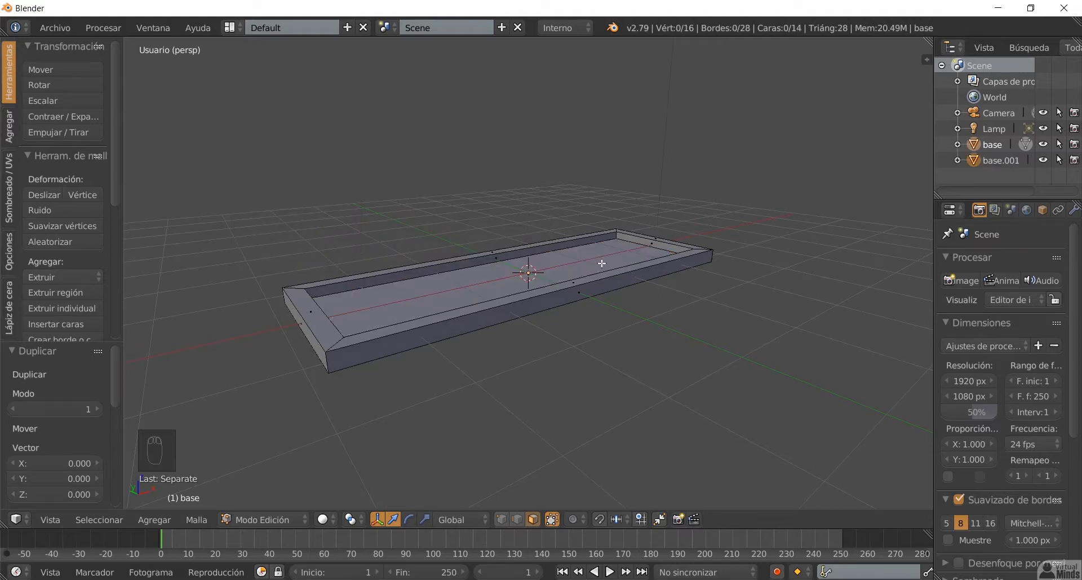
middle_click_drag(595, 286, 609, 299)
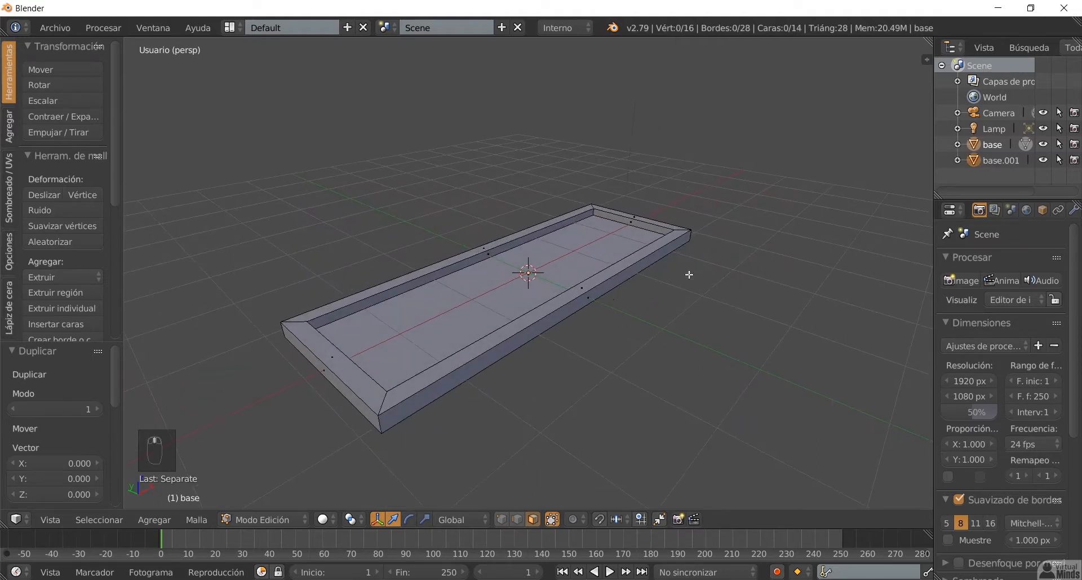
Step: Rename the separated object base.001 as teclas
left_click_drag(932, 190, 842, 190)
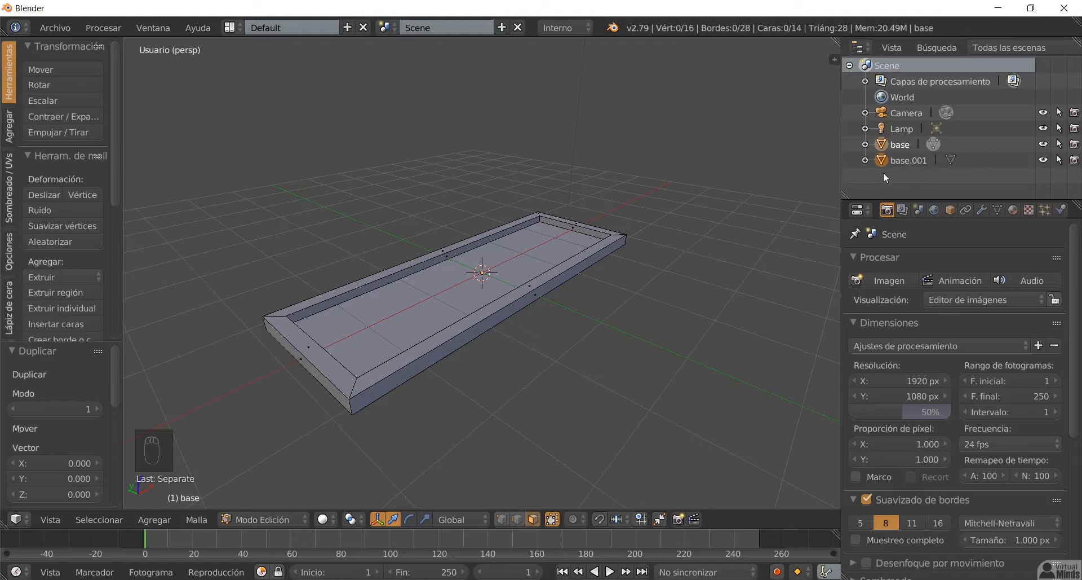
double_click(907, 161)
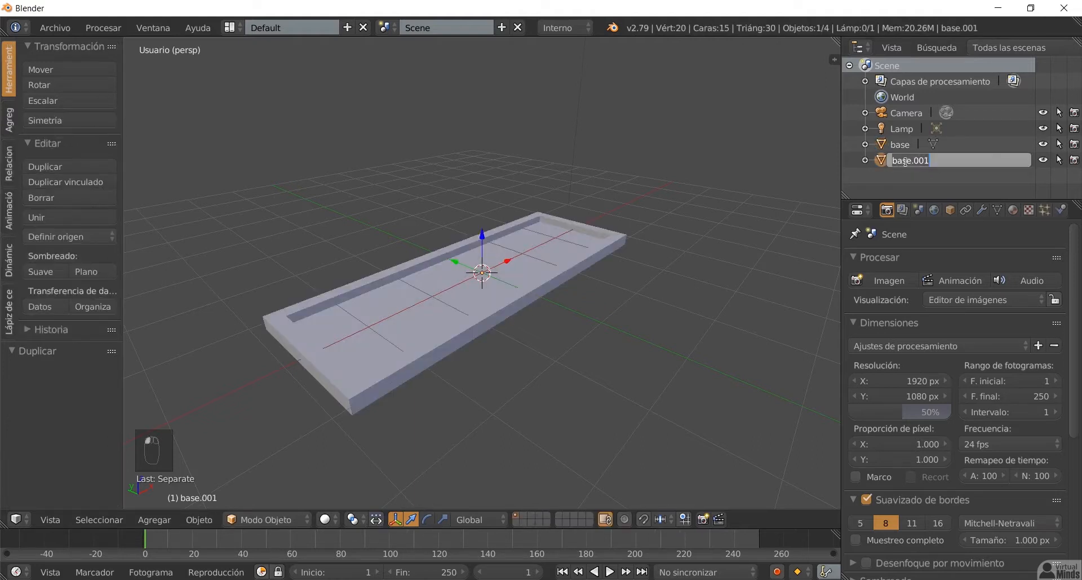
type("teclas")
key("Return")
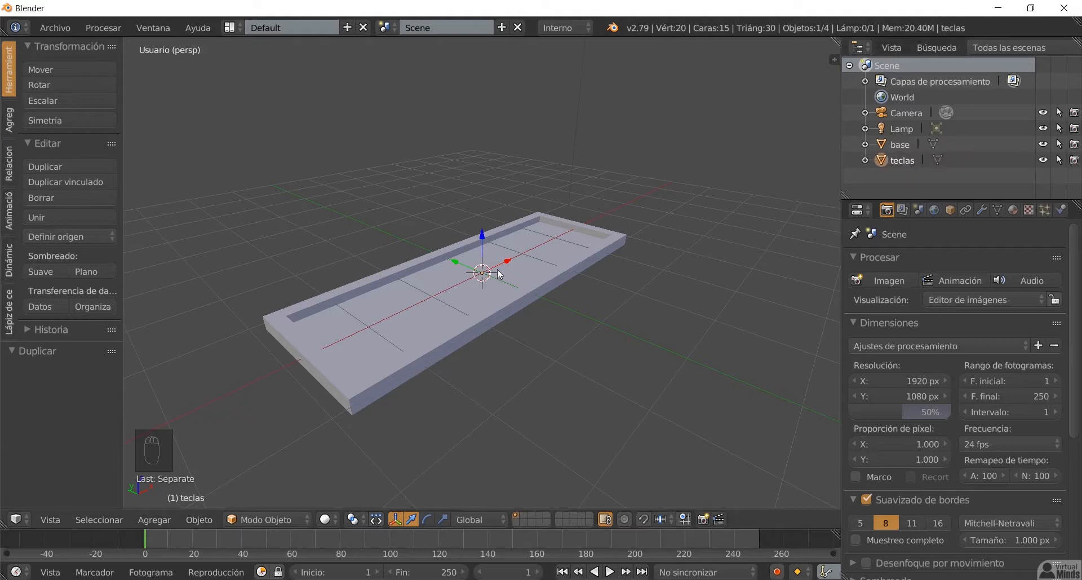
Step: Try moving the base and teclas objects separately along Z
left_click(901, 144)
left_click_drag(481, 237, 477, 290)
right_click(477, 290)
right_click(512, 250)
mouse_move(483, 235)
left_mouse_down()
mouse_move(478, 191)
mouse_move(480, 236)
left_mouse_up()
middle_click_drag(361, 293, 317, 300)
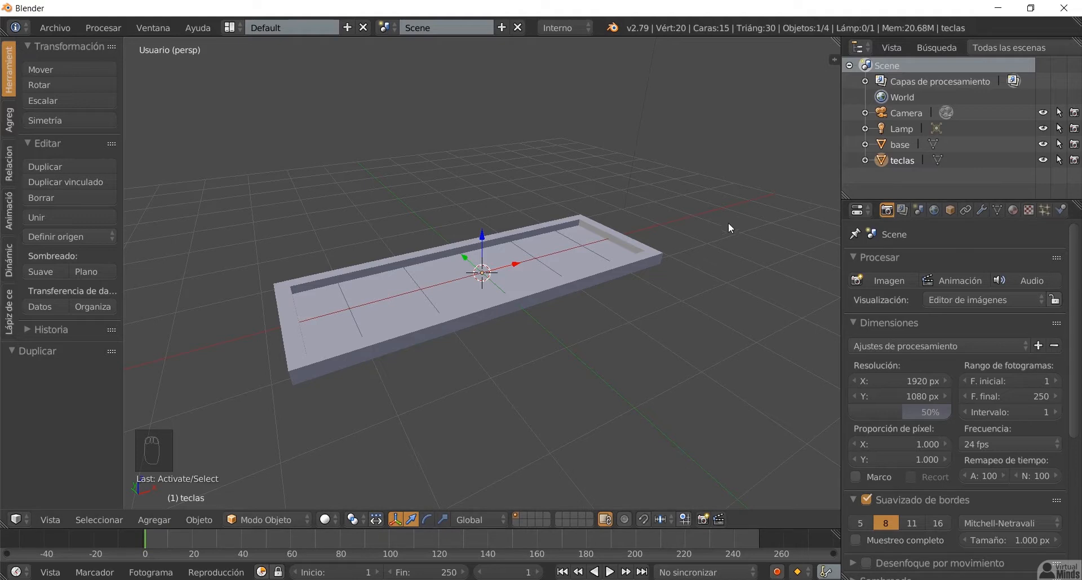
Step: Hide the base object and show the teclas plane in top orthographic view
left_click(1043, 144)
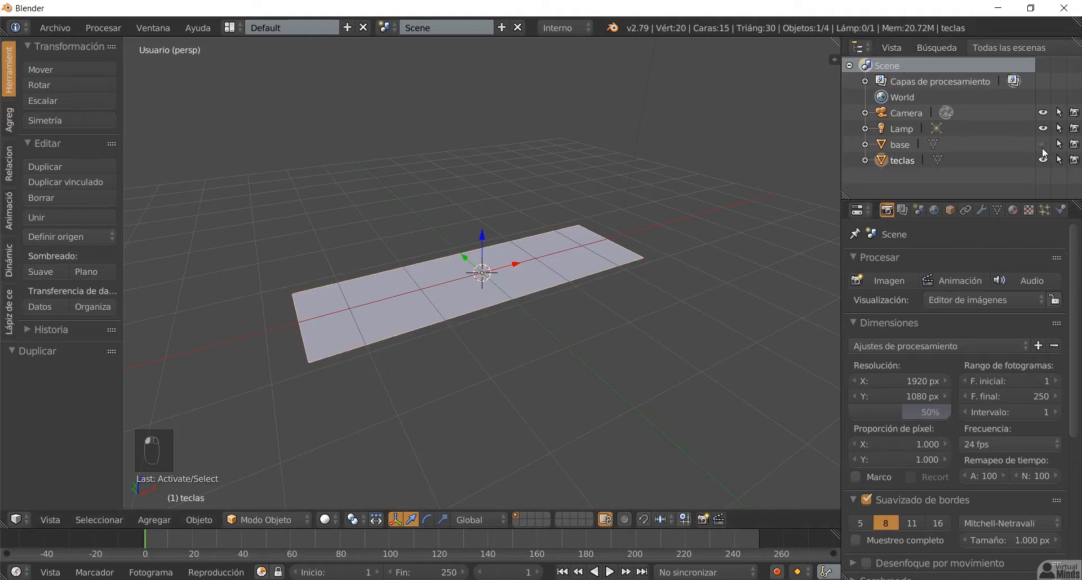
middle_click_drag(543, 297, 485, 324)
left_click_drag(845, 218, 975, 220)
middle_click_drag(410, 292, 473, 325)
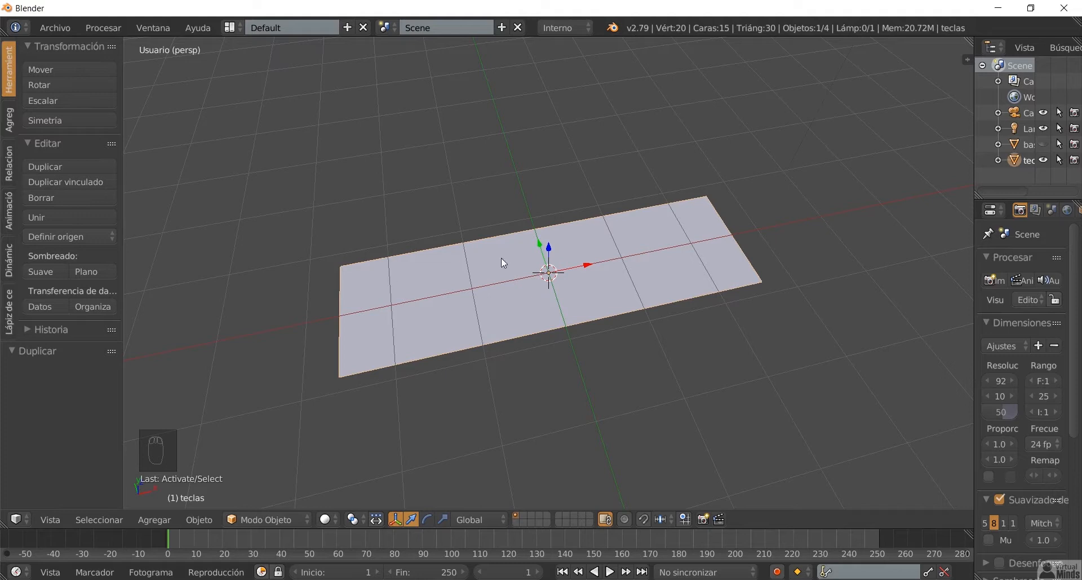
mouse_move(609, 270)
middle_mouse_down()
mouse_move(648, 279)
mouse_move(599, 277)
middle_mouse_up()
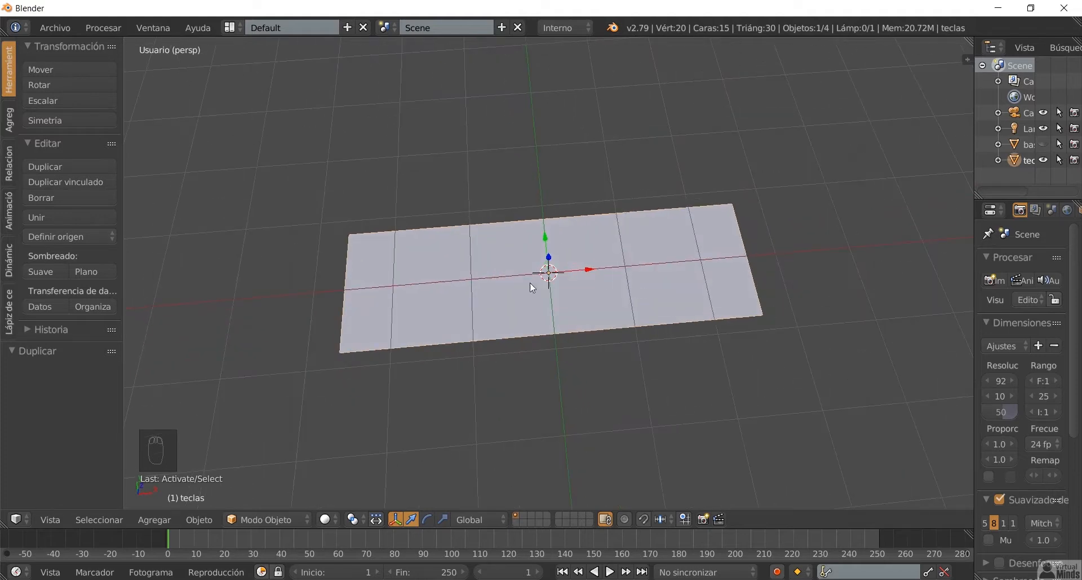
key("KP_7")
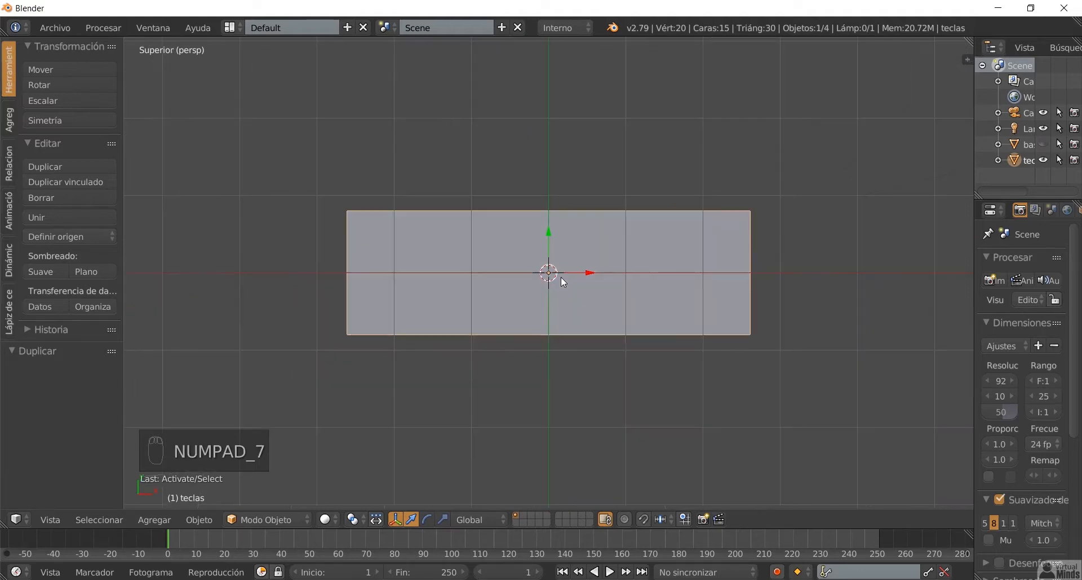
key("KP_5")
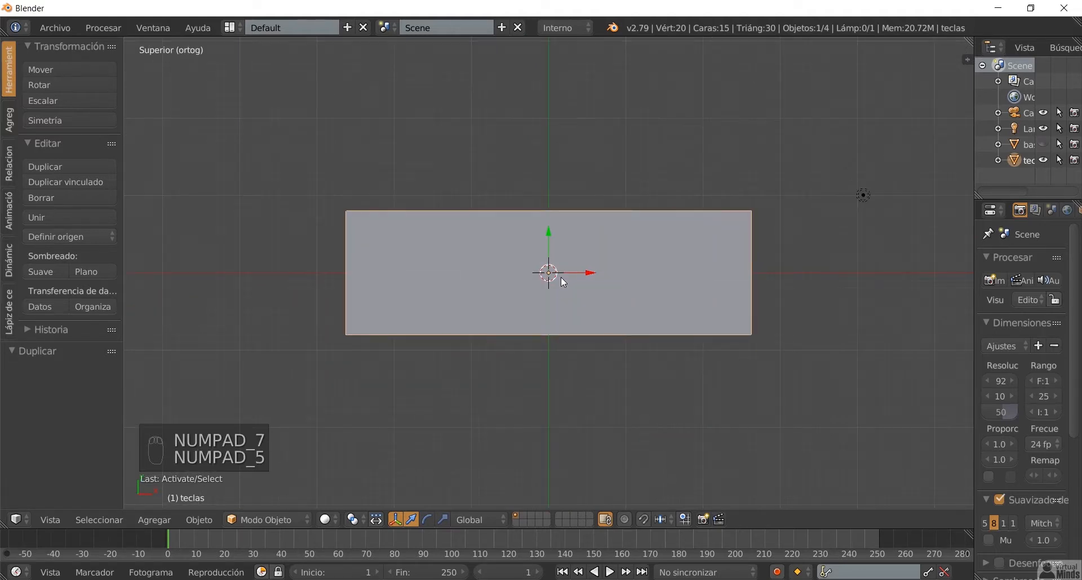
scroll(393, 264, "up", 1)
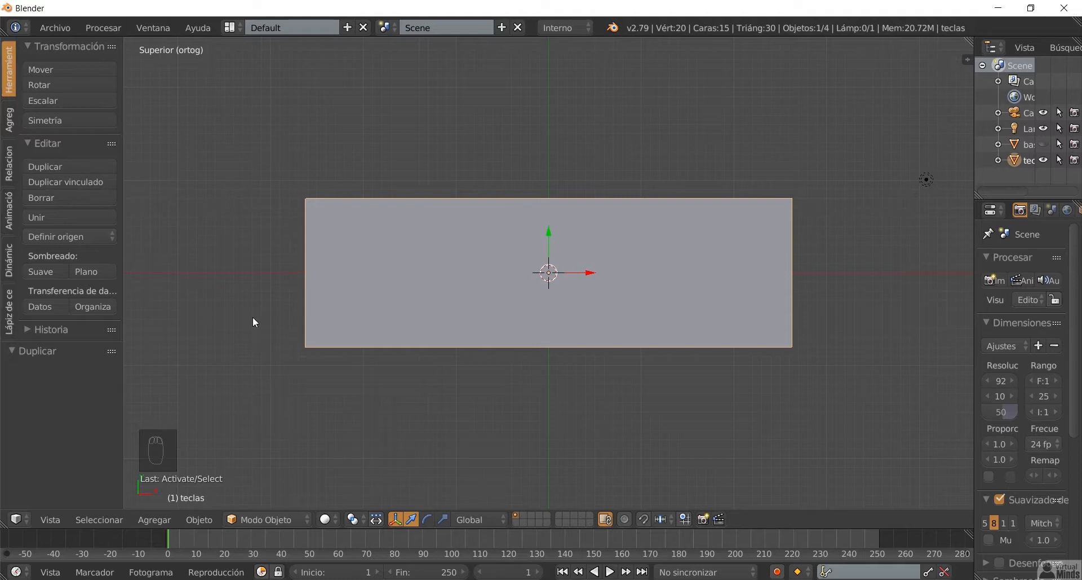
Step: In edit mode, add a lengthwise loop cut to the teclas plane and slide it near the upper long edge
left_click(299, 516)
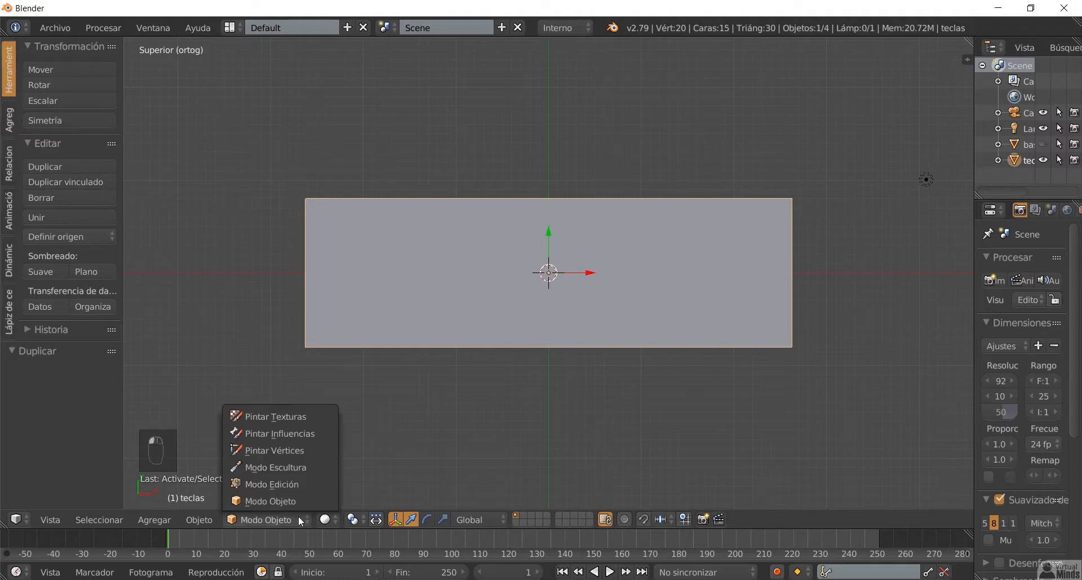
left_click(288, 485)
left_click_drag(111, 133, 113, 207)
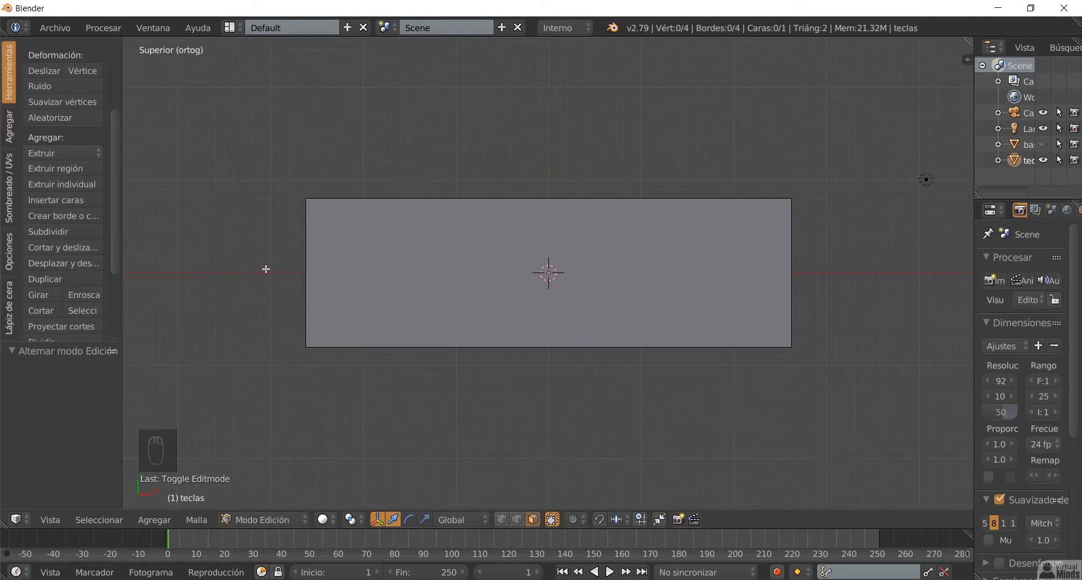
key("ctrl+r")
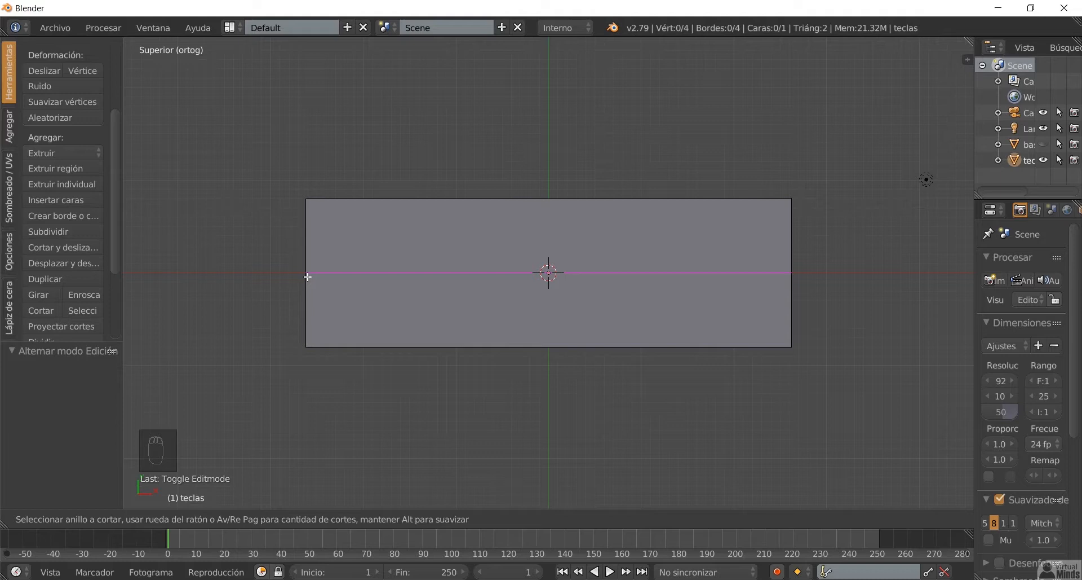
left_click(308, 276)
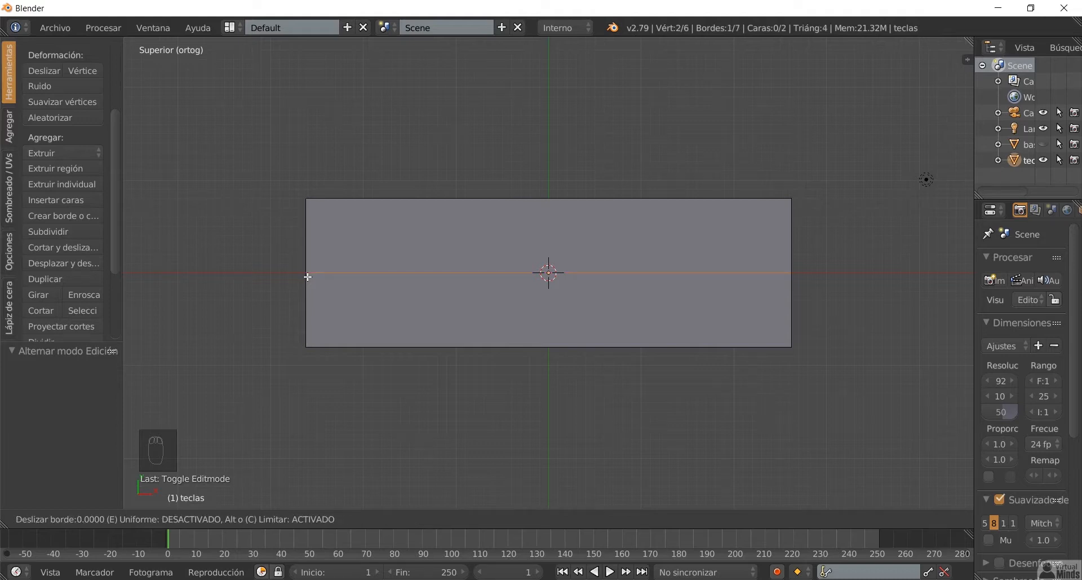
left_click(303, 228)
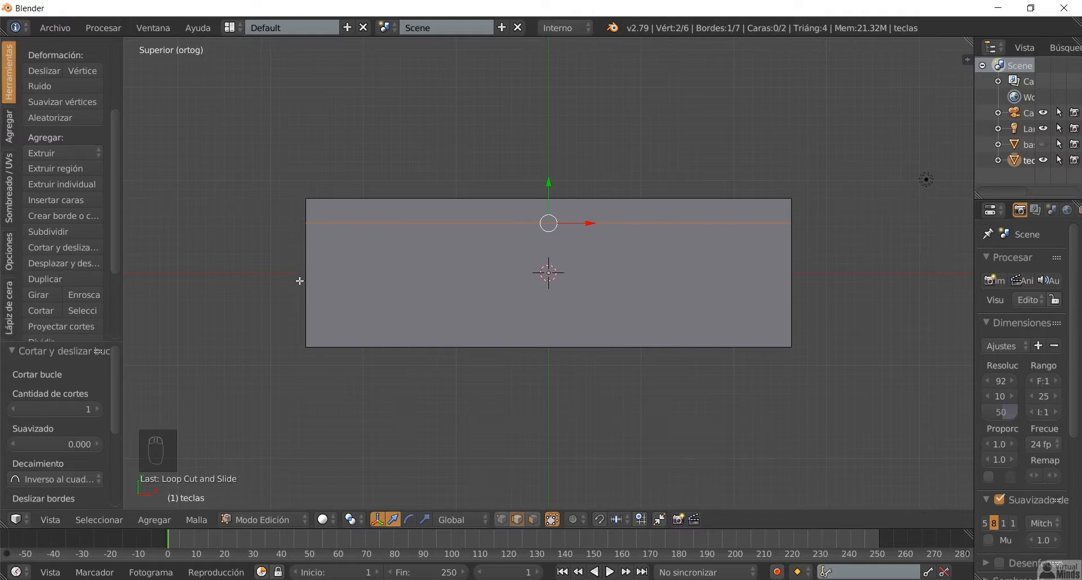
Step: Add two crosswise loop cuts to the teclas plane, one slightly right of centre and one midway between it and the right edge
key("ctrl+r")
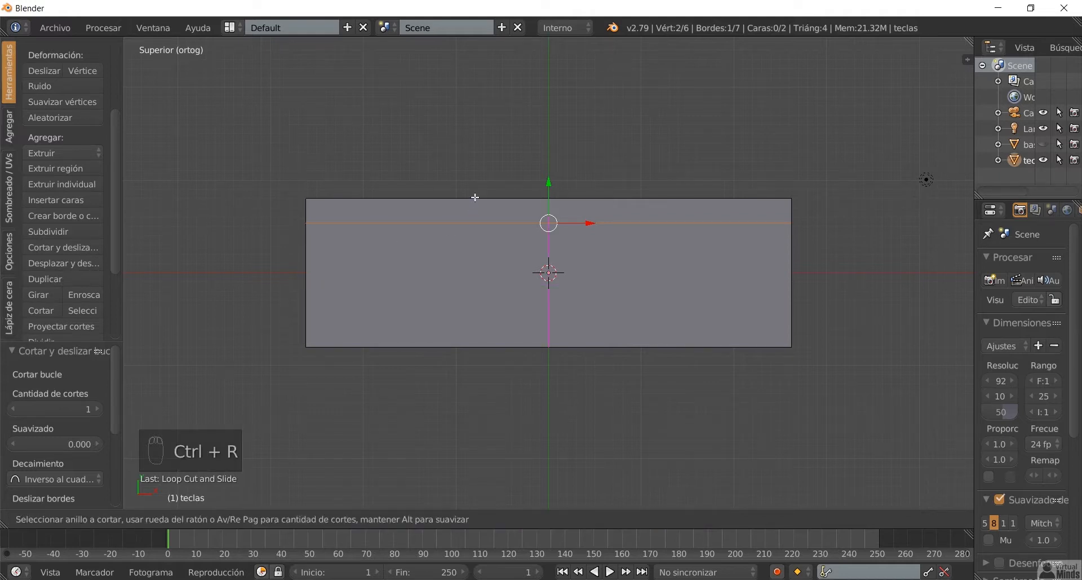
left_click(552, 207)
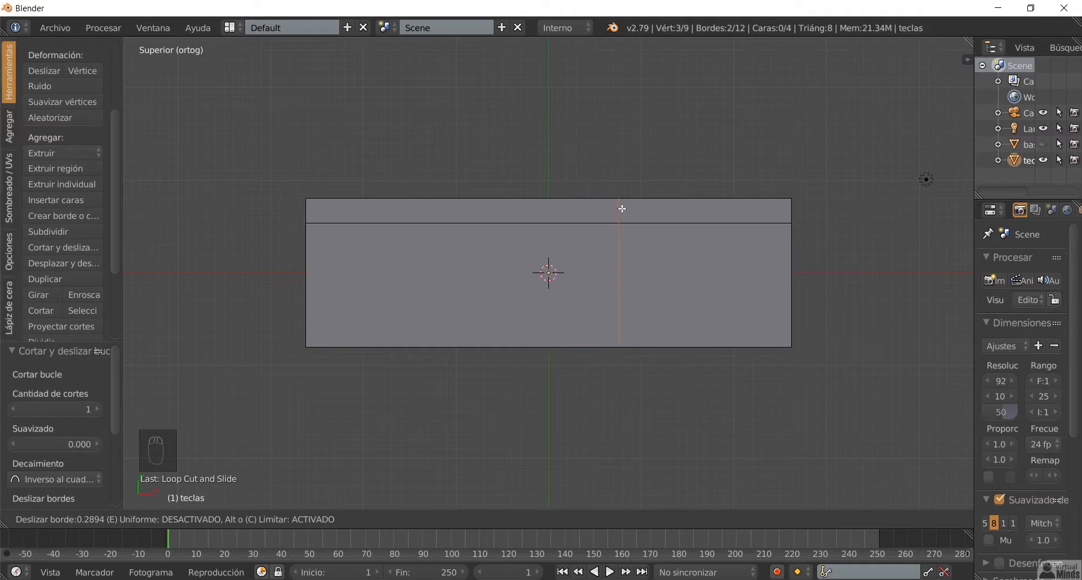
left_click(603, 210)
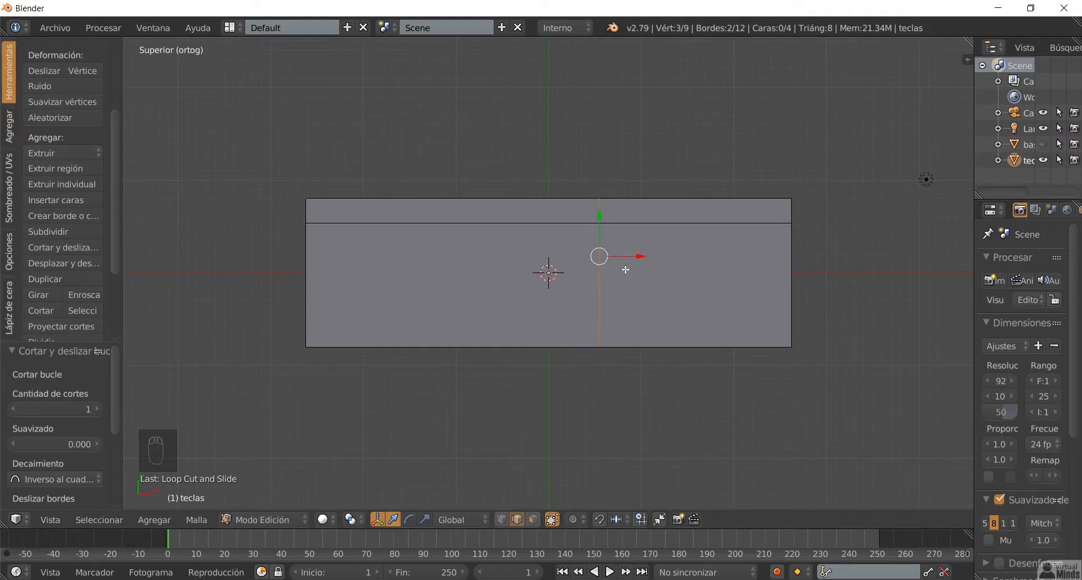
key("ctrl+r")
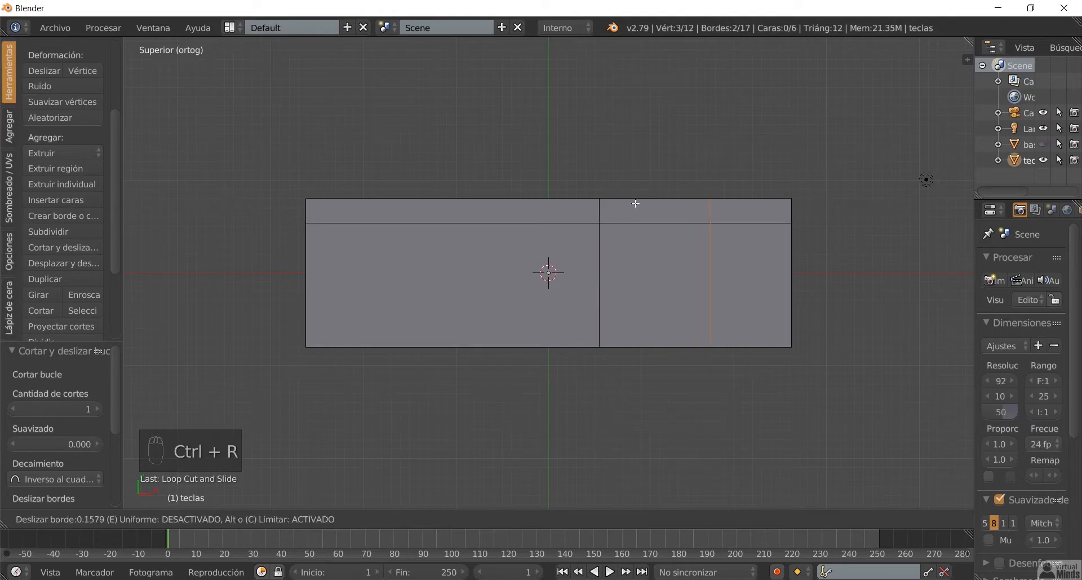
left_click(628, 203)
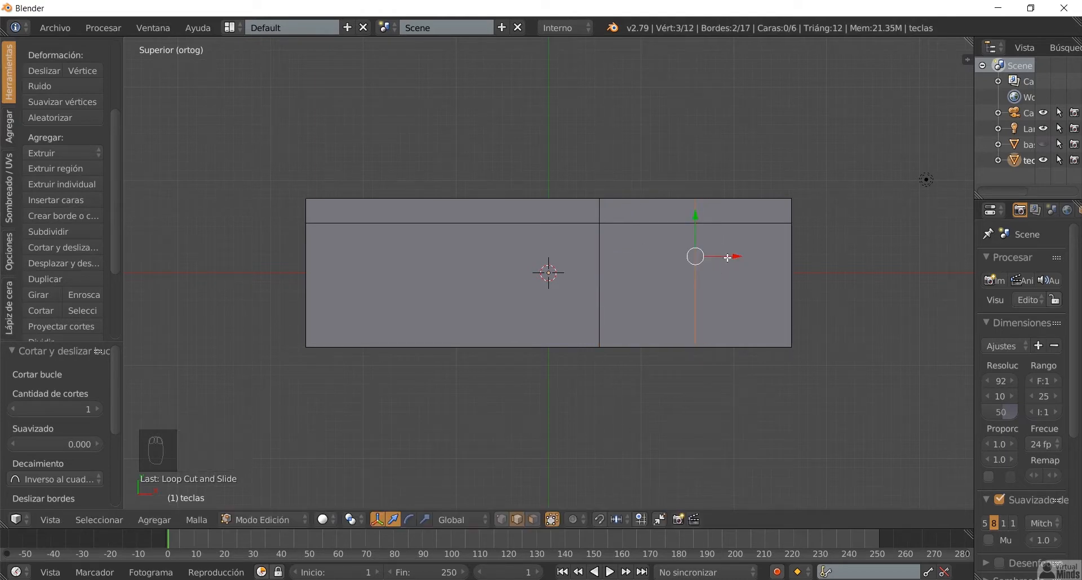
key("a")
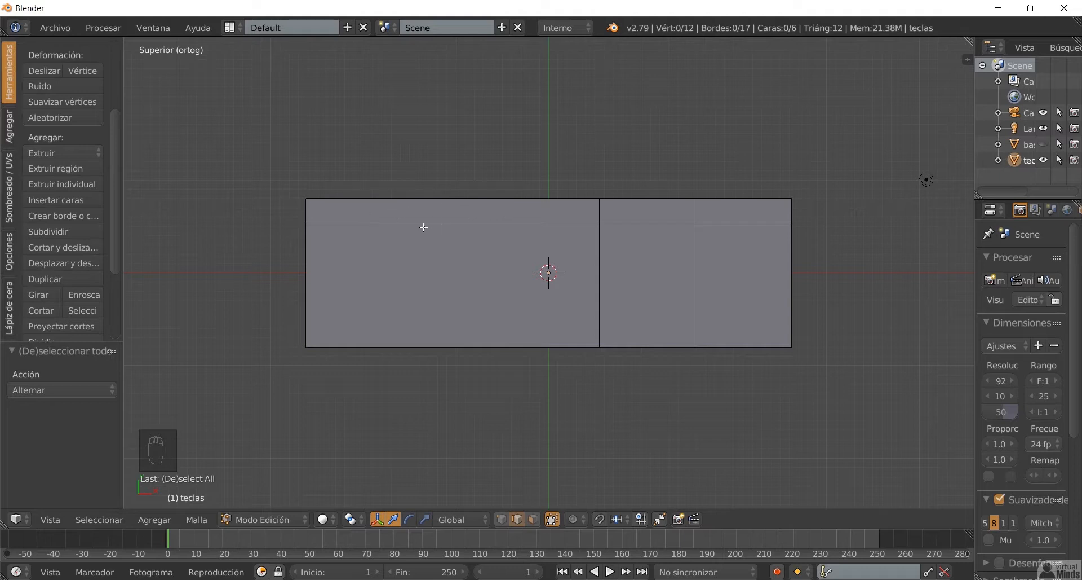
Step: Add a second lengthwise loop cut just above the existing one to form a narrow strip
key("ctrl+r")
left_click(307, 220)
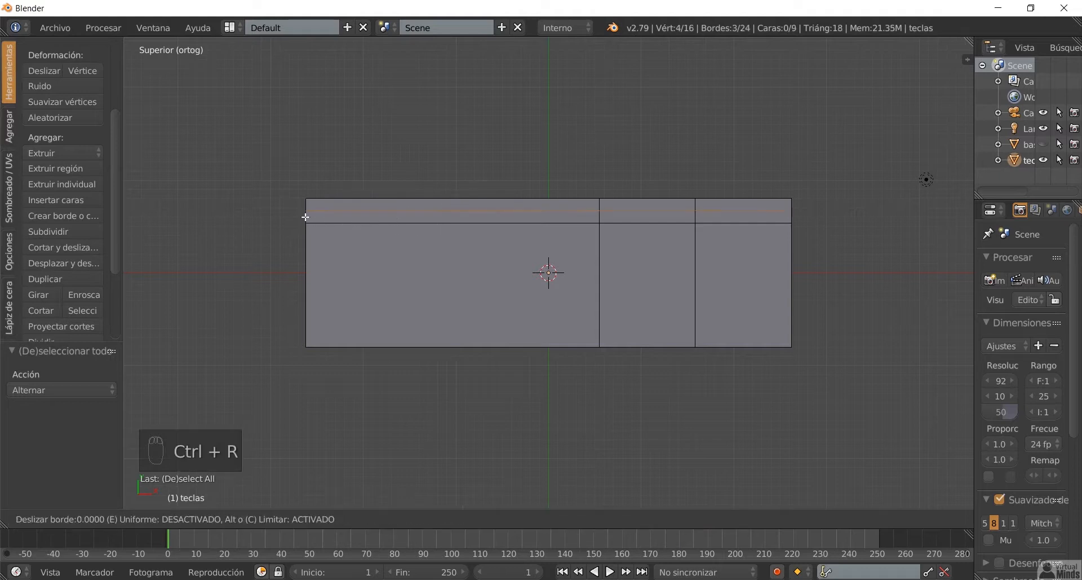
left_click(307, 224)
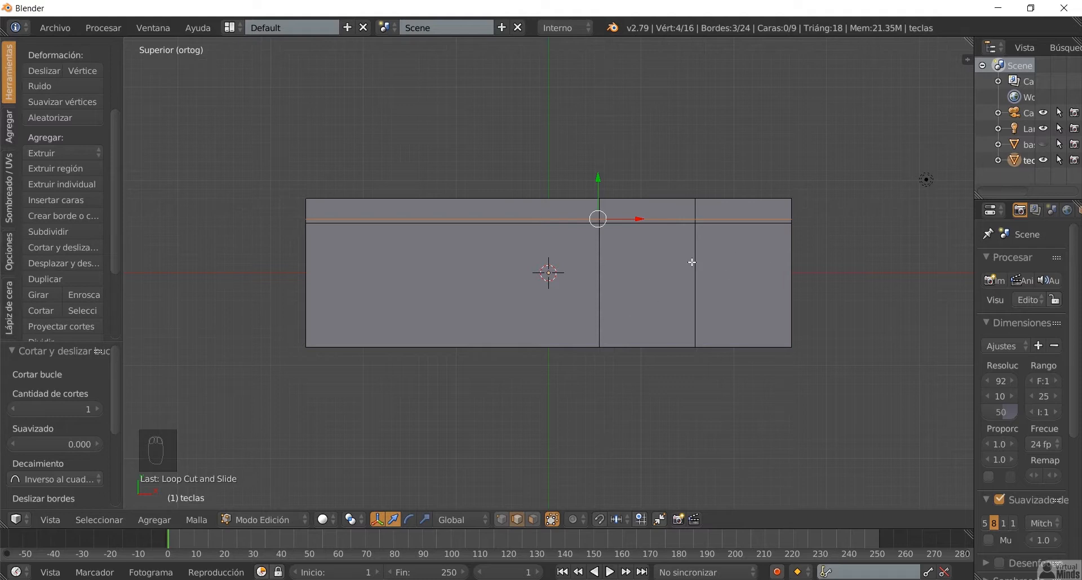
Step: Add a crosswise loop cut close to the left side of each of the two crosswise dividers, forming narrow gaps
key("ctrl+r")
left_click(685, 214)
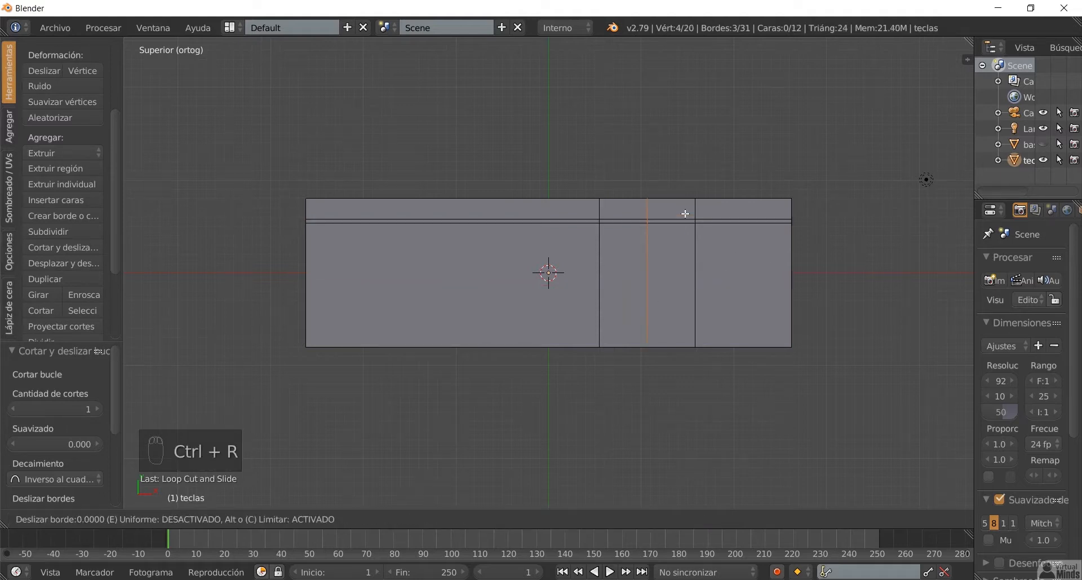
left_click(725, 214)
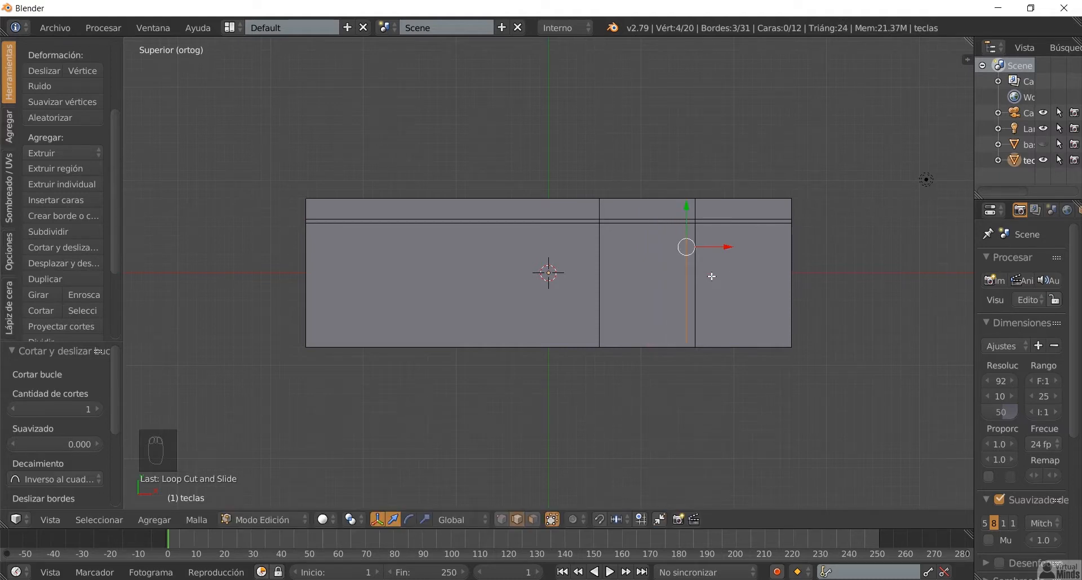
key("a")
key("ctrl+z")
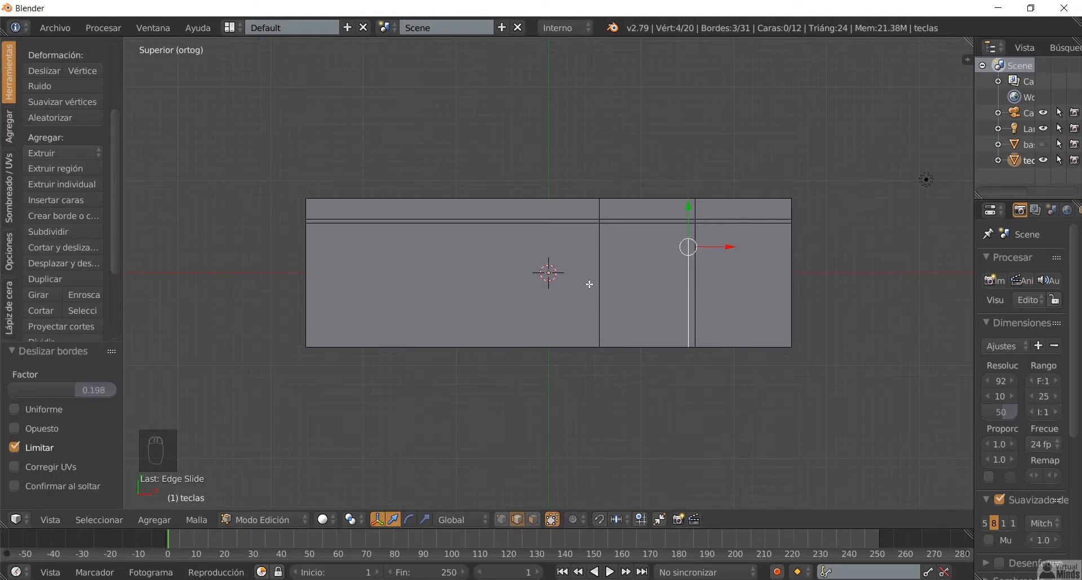
key("ctrl+r")
left_click(586, 220)
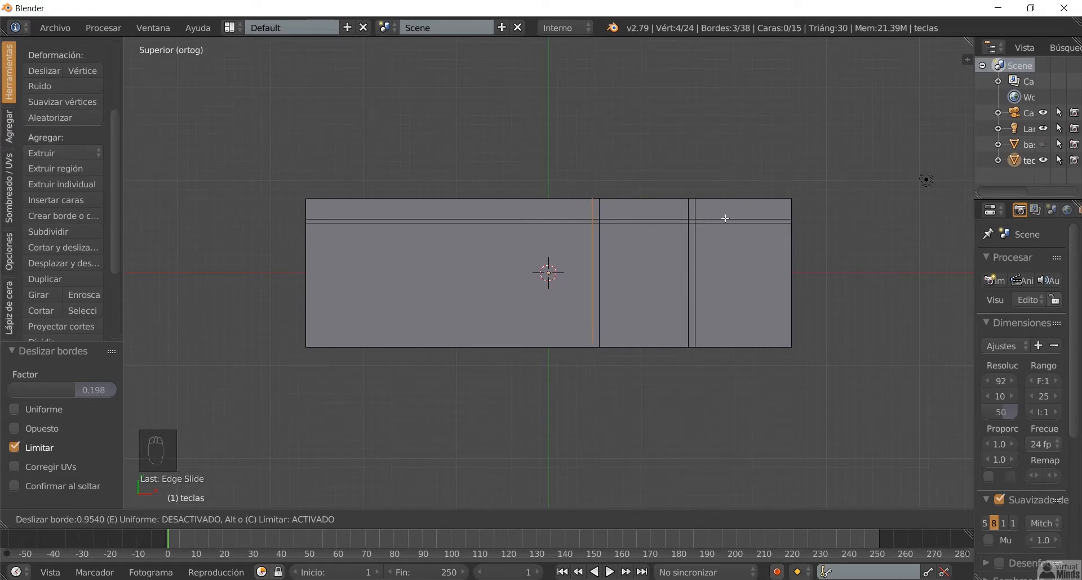
left_click(726, 218)
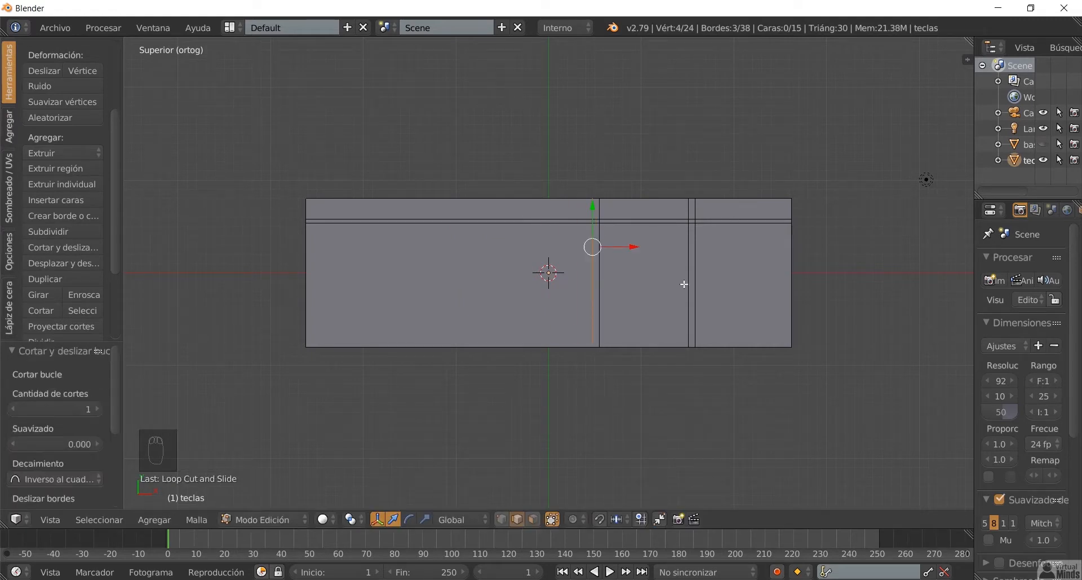
Step: Edge-slide the lower lengthwise loop slightly downward with a factor of about -0.017 to widen the strip
right_click(562, 223, "alt")
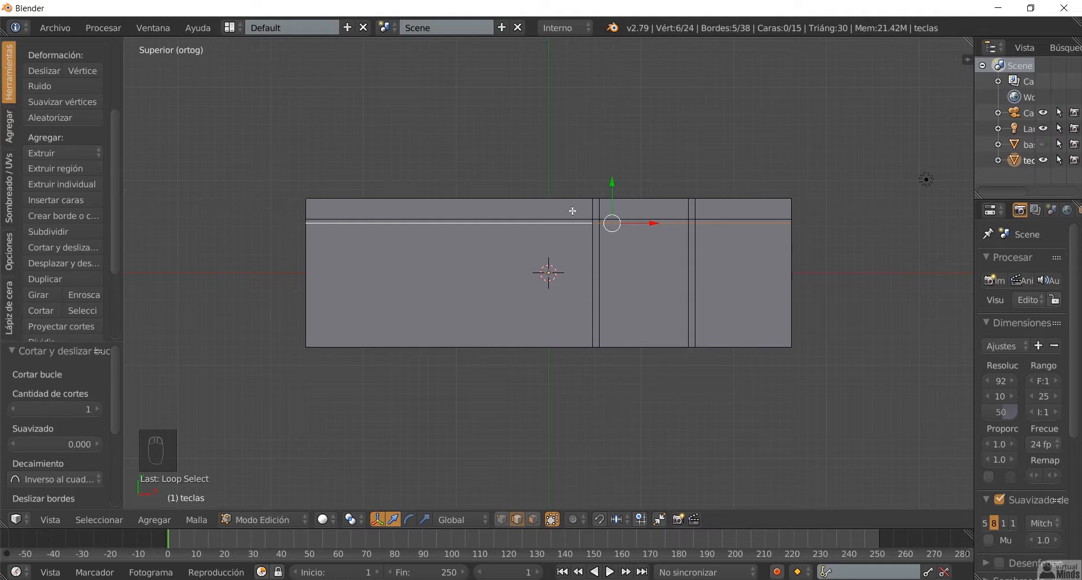
key("g")
key("g")
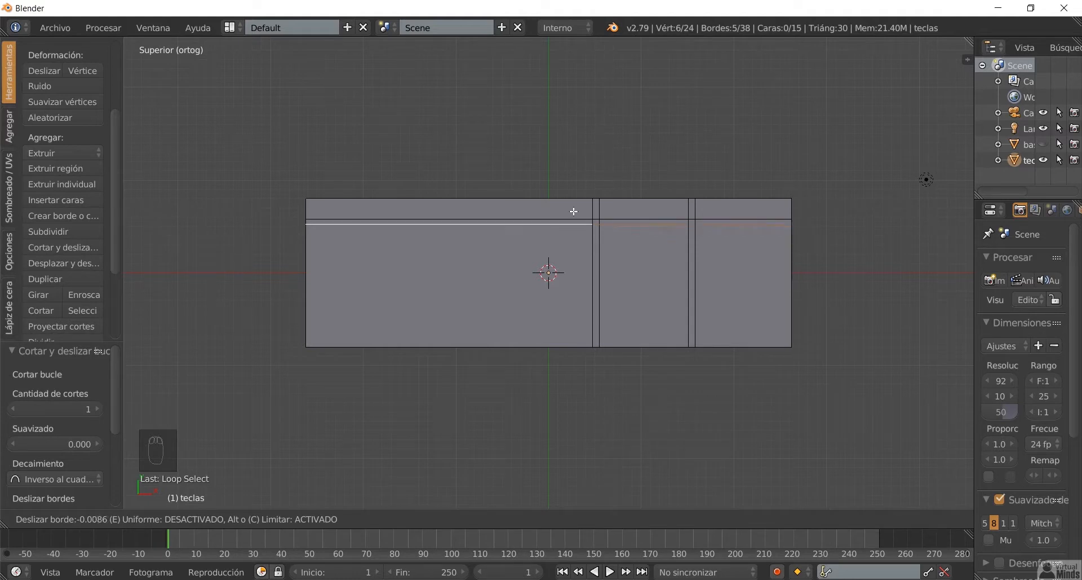
left_click(573, 214)
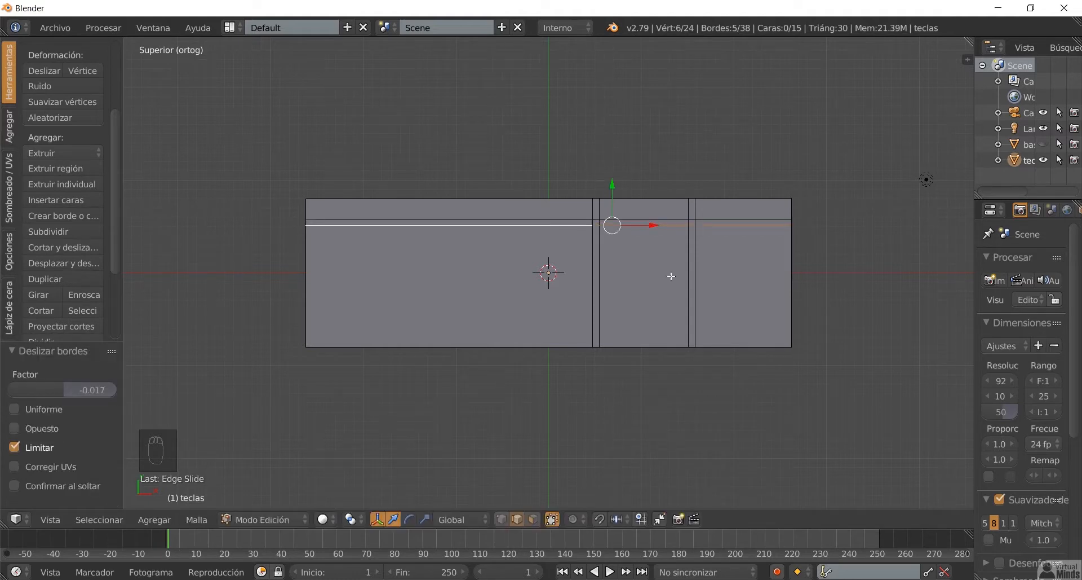
key("a")
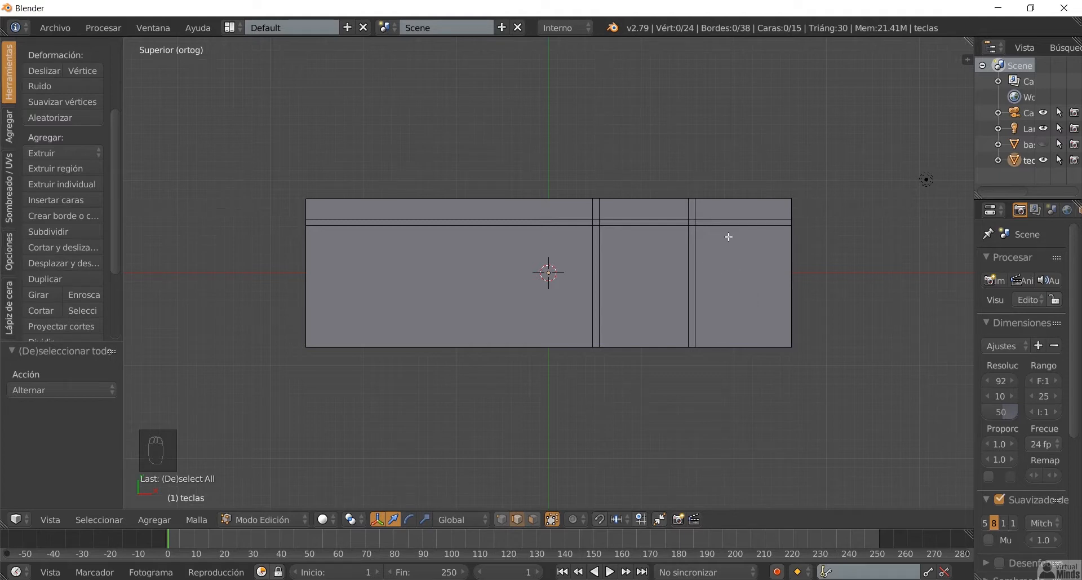
Step: Add three evenly spaced crosswise loop cuts in the wide section at the plane's right end
key("ctrl+r")
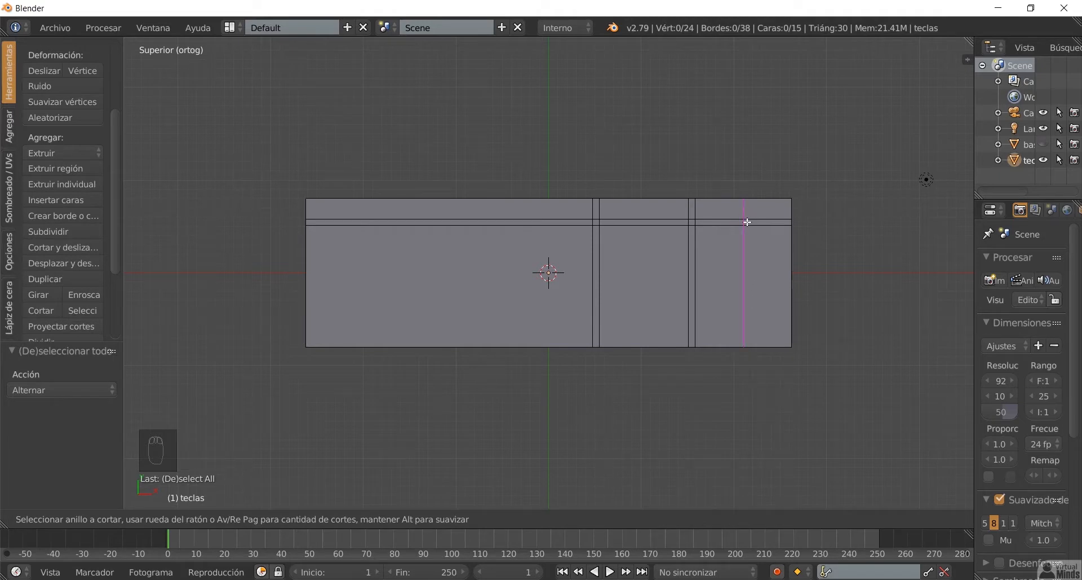
scroll(745, 221, "up", 1)
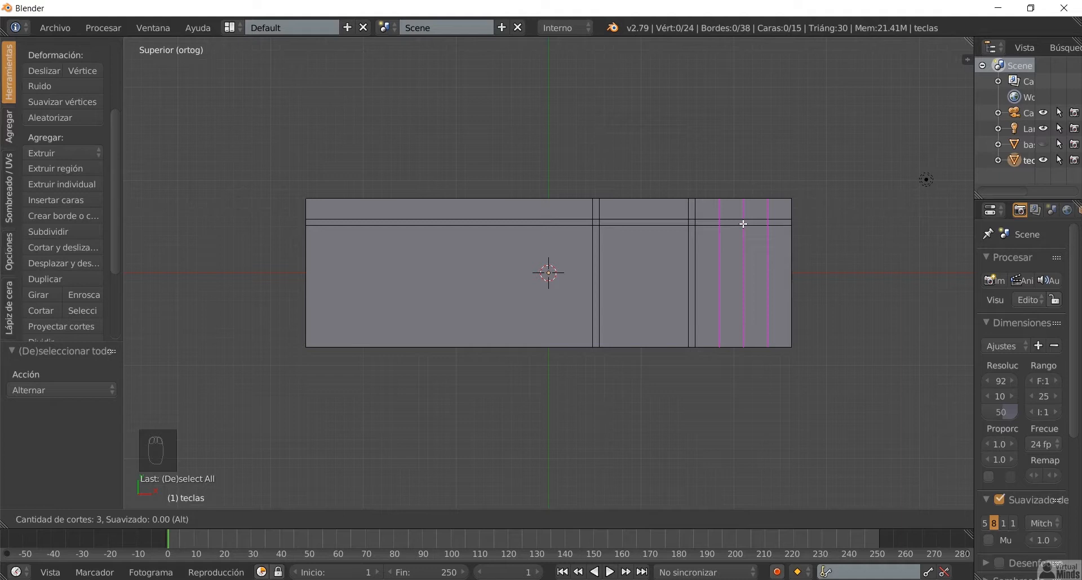
left_click(744, 224)
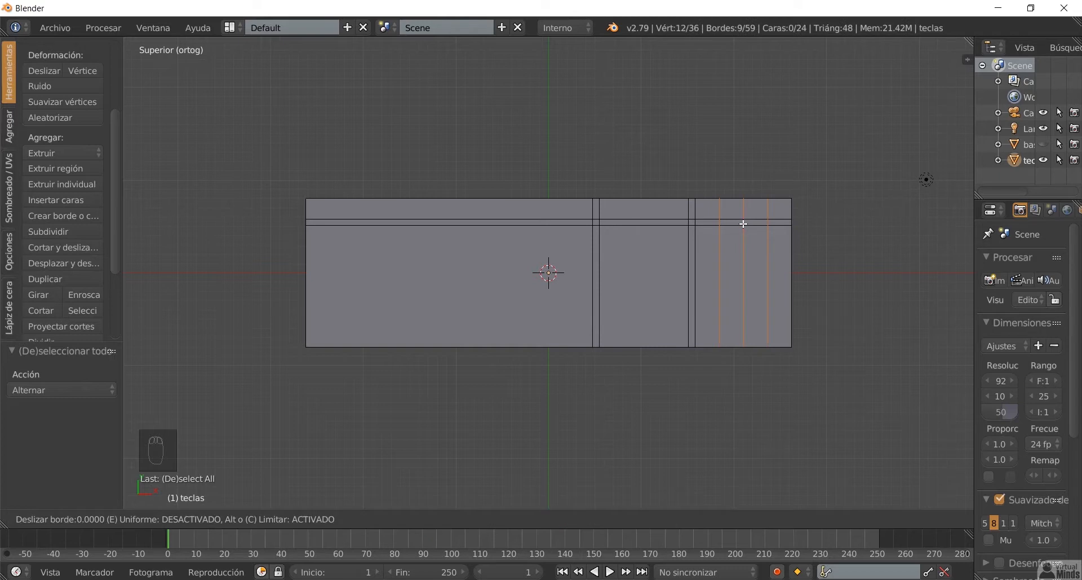
right_click(744, 223)
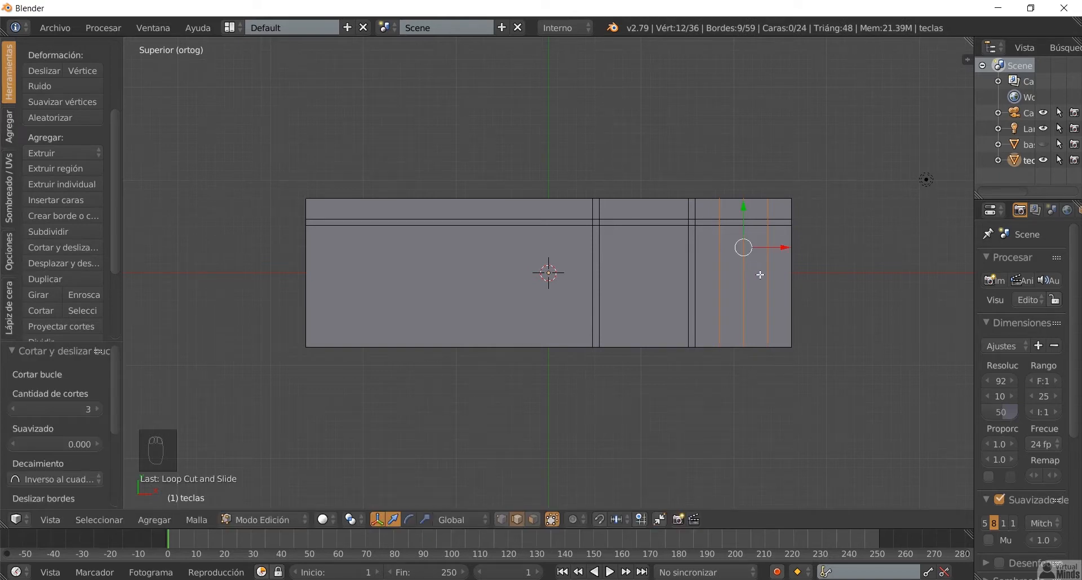
key("a")
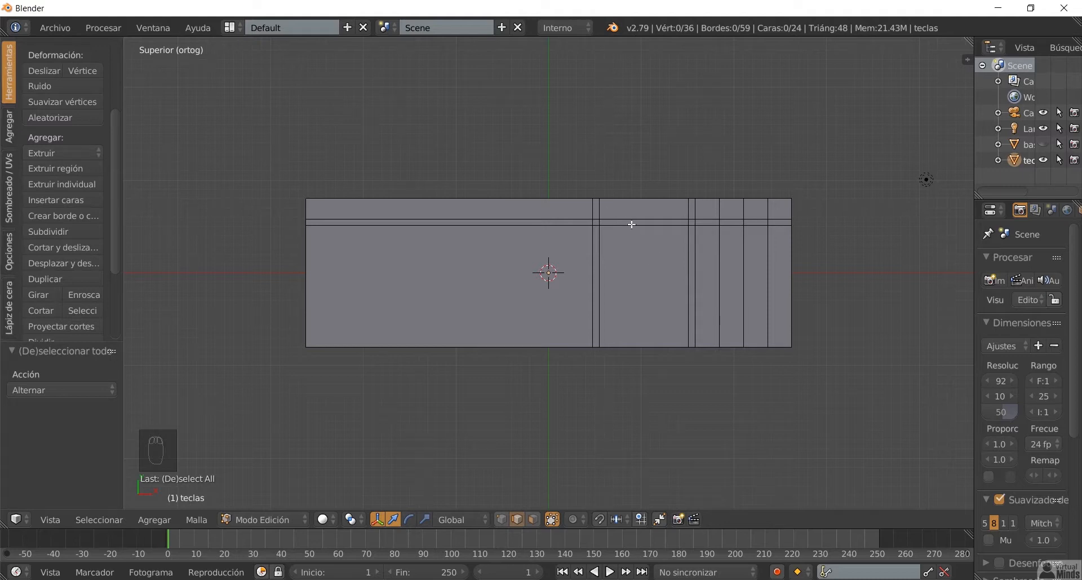
Step: Add two evenly spaced crosswise loop cuts in the middle section between the narrow gaps
key("ctrl+r")
scroll(635, 224, "up", 1)
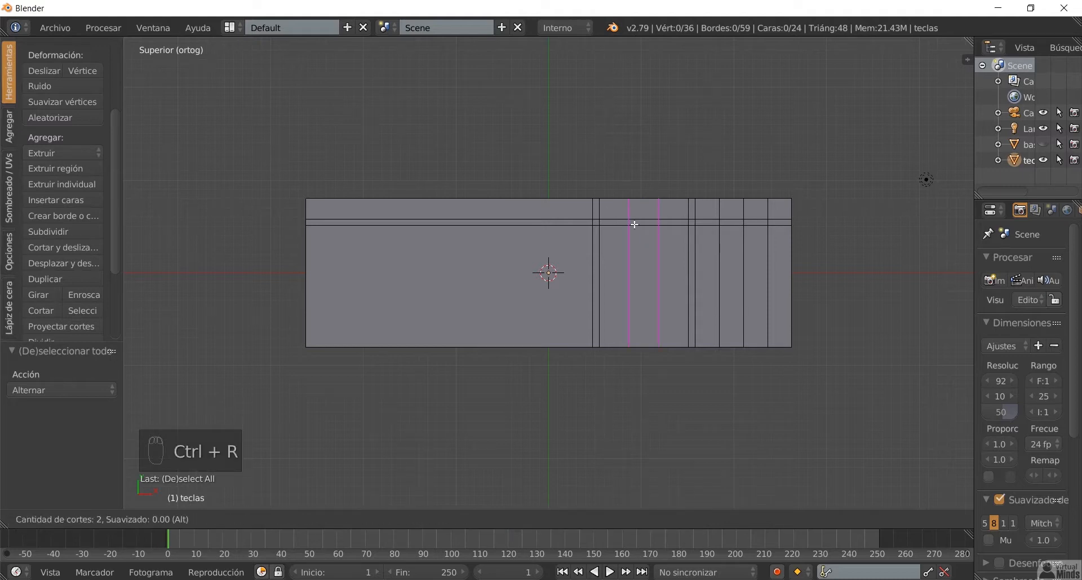
left_click(635, 224)
right_click(635, 224)
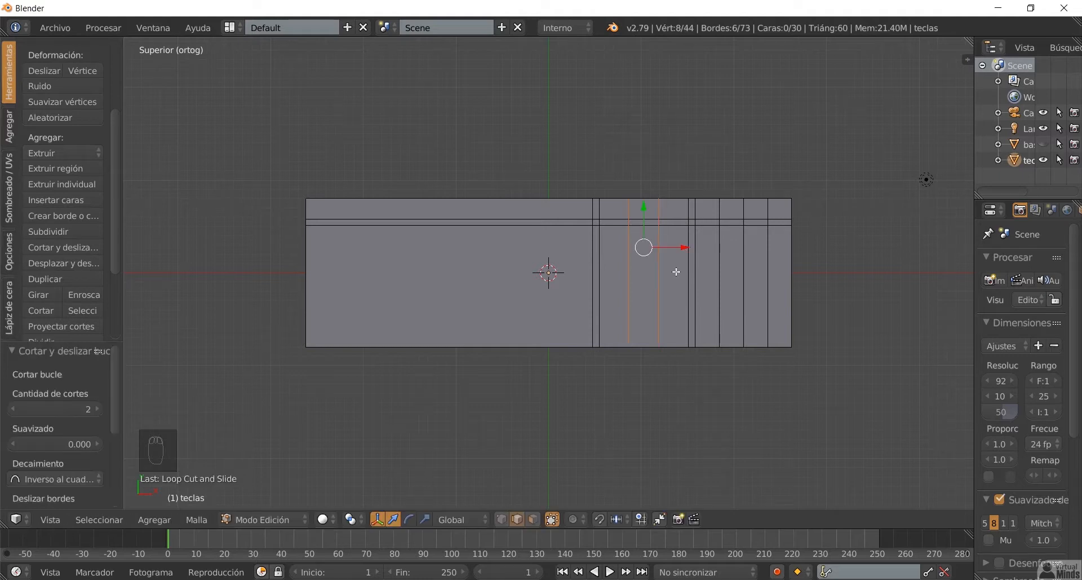
key("a")
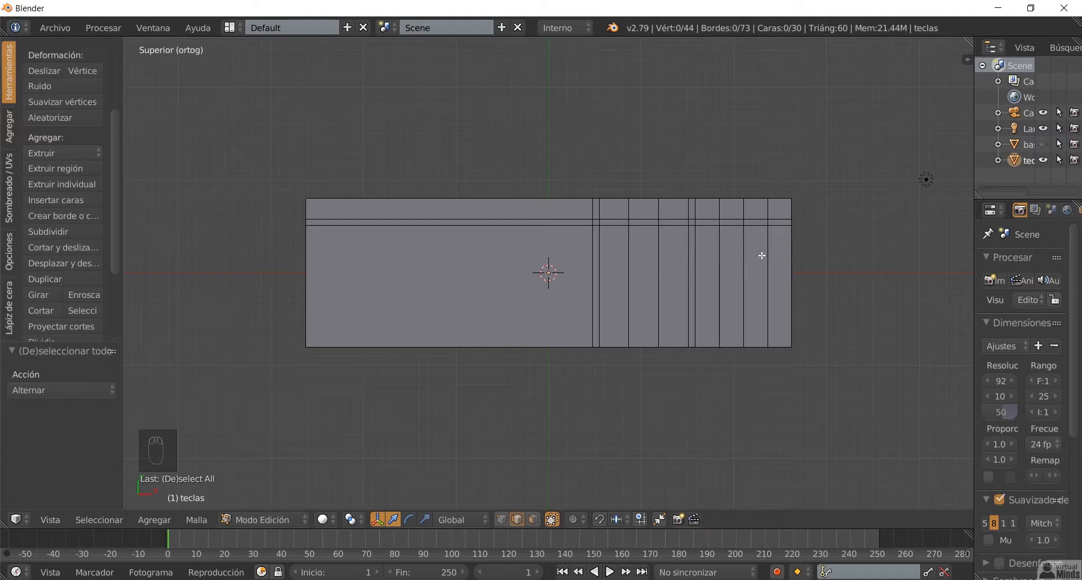
Step: Edge-slide the middle section's two inner loops to the right, the right one slightly and the left one by about 0.288
right_click(659, 237, "alt")
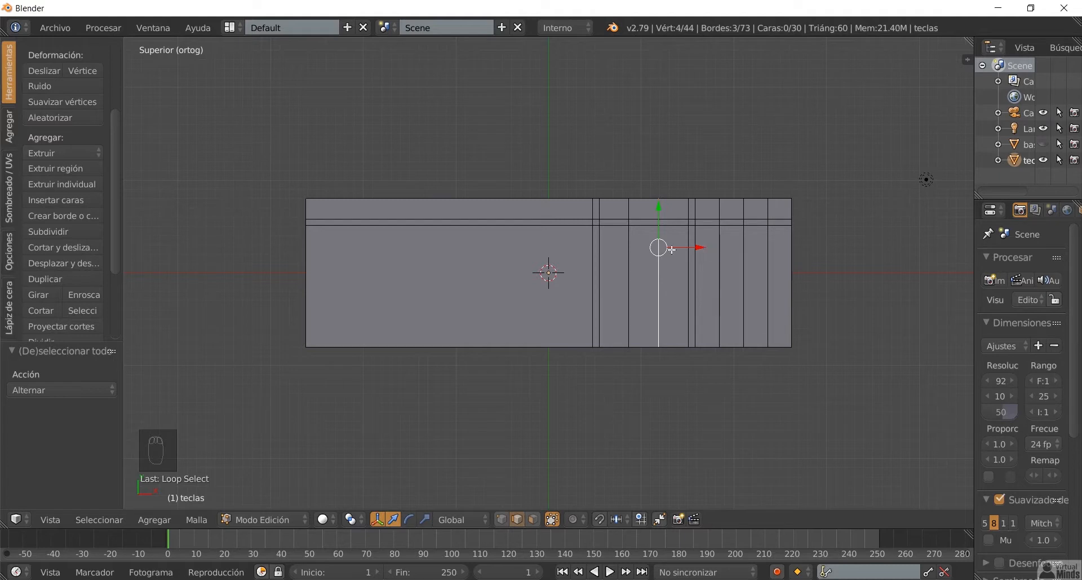
key("g")
key("g")
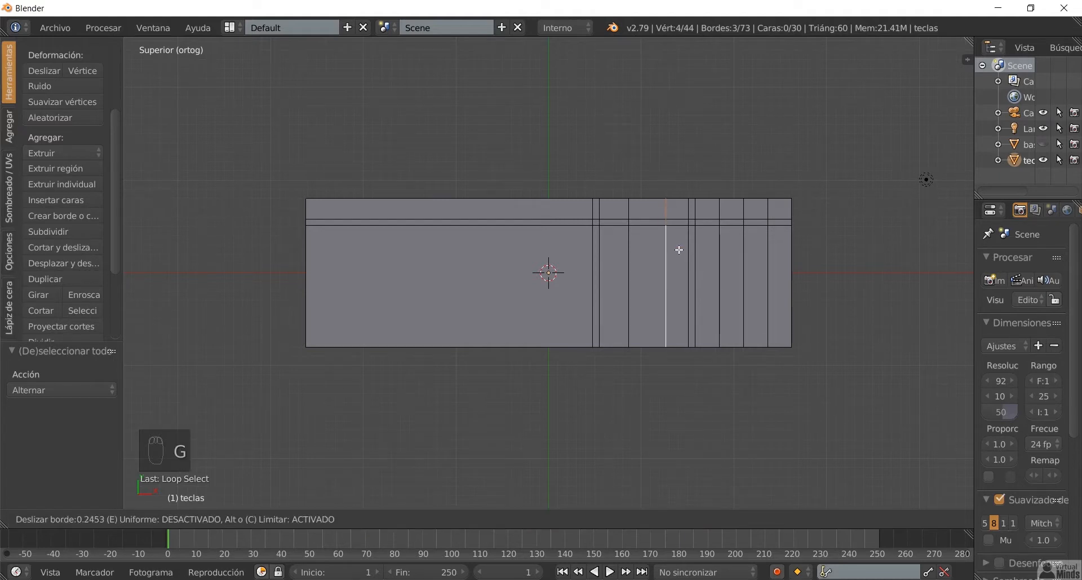
left_click(661, 250)
right_click(630, 224, "shift")
right_click(630, 211, "alt+shift")
key("a")
right_click(625, 219, "alt")
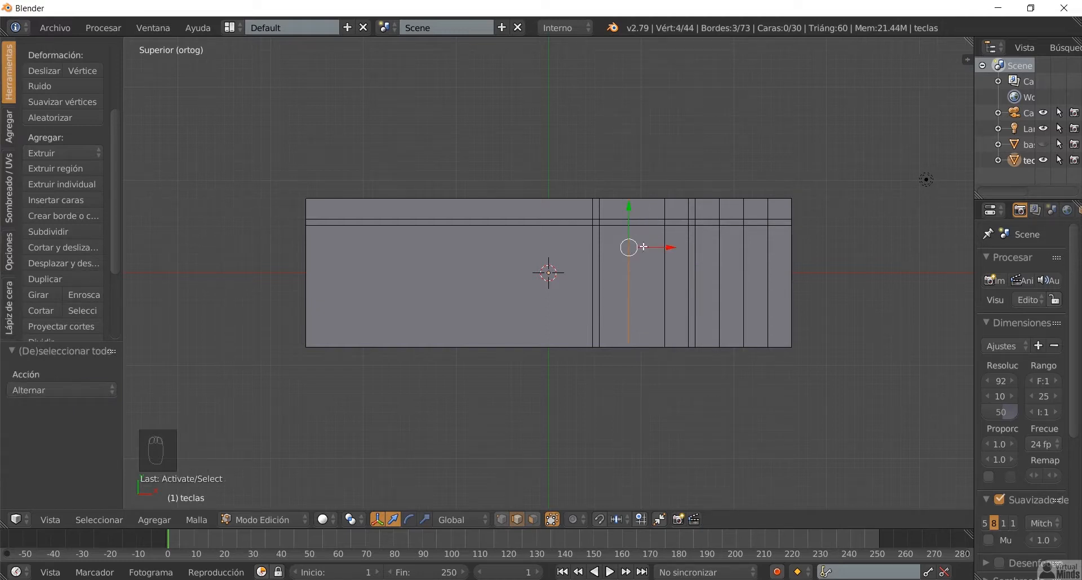
key("g")
key("g")
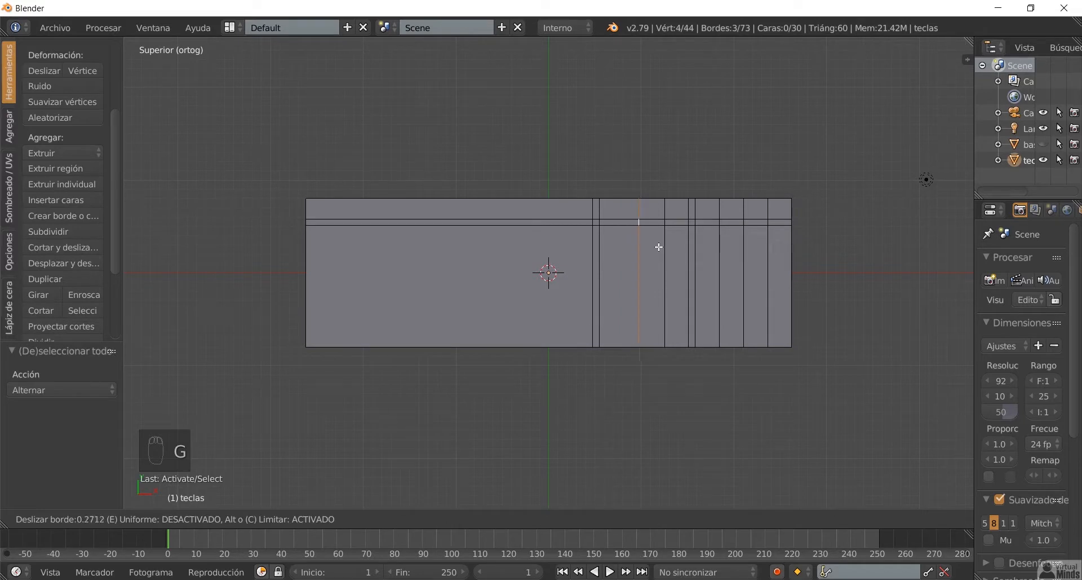
left_click(662, 245)
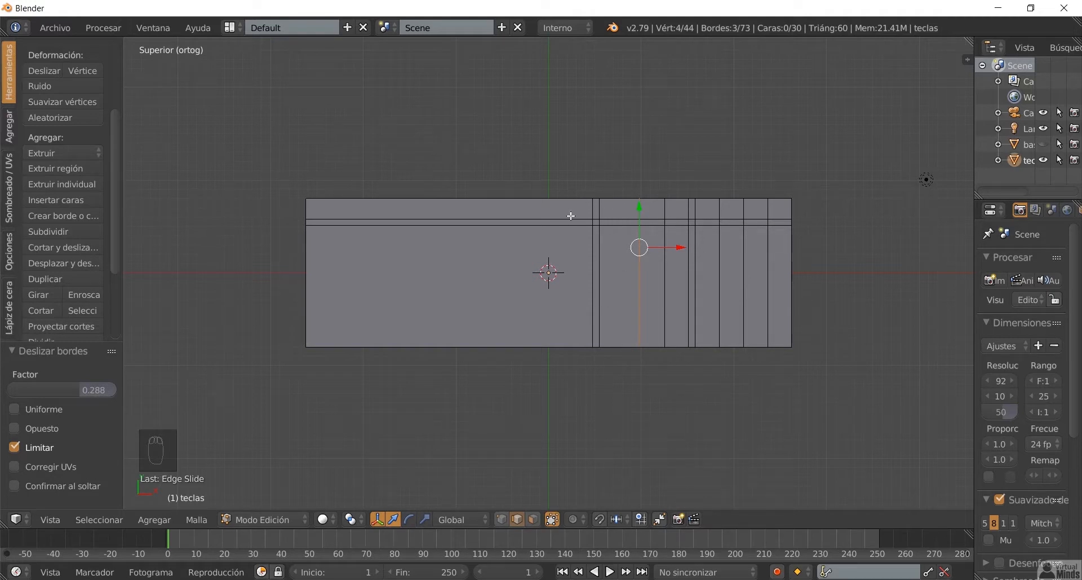
right_click(599, 247)
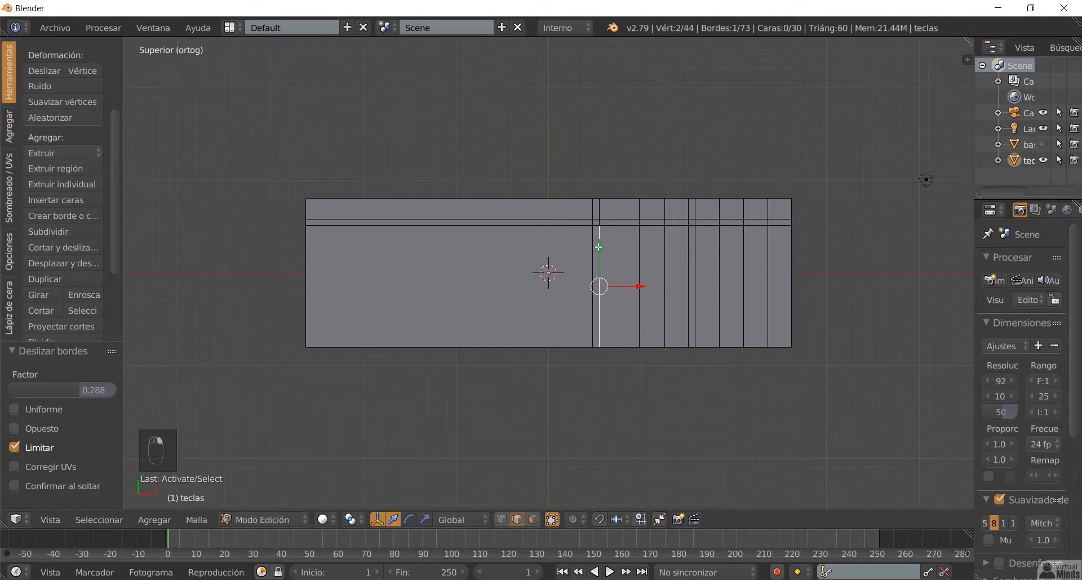
right_click(599, 226, "alt")
right_click(592, 213, "alt")
right_click(601, 259, "alt+shift")
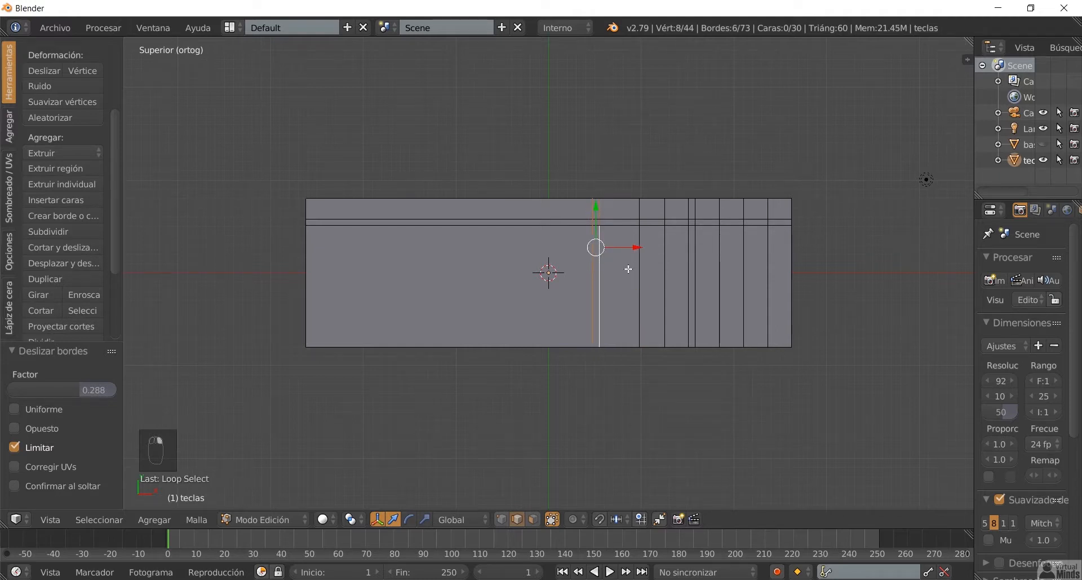
key("g")
key("g")
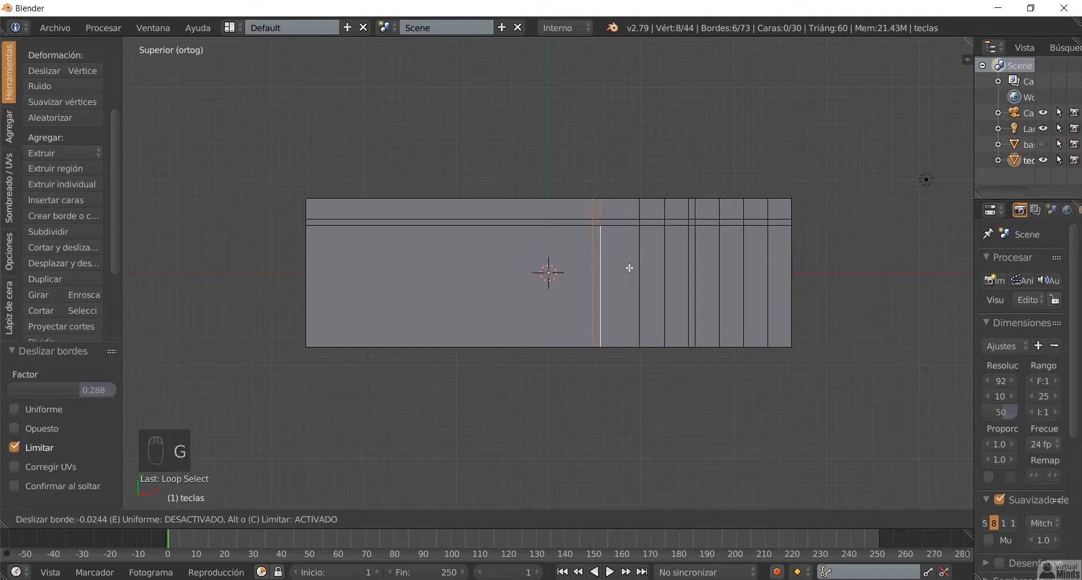
right_click(637, 265)
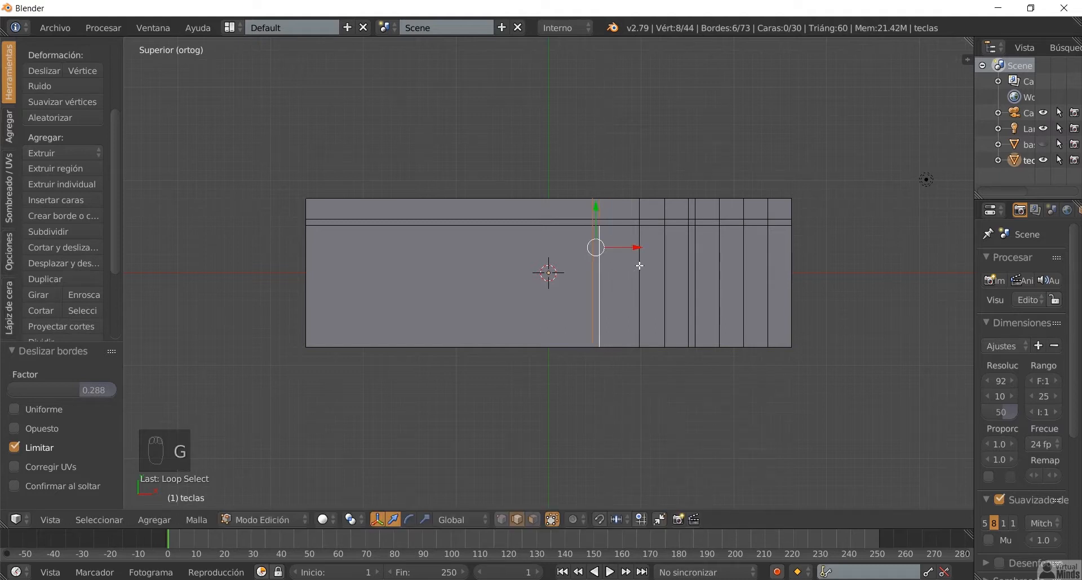
key("a")
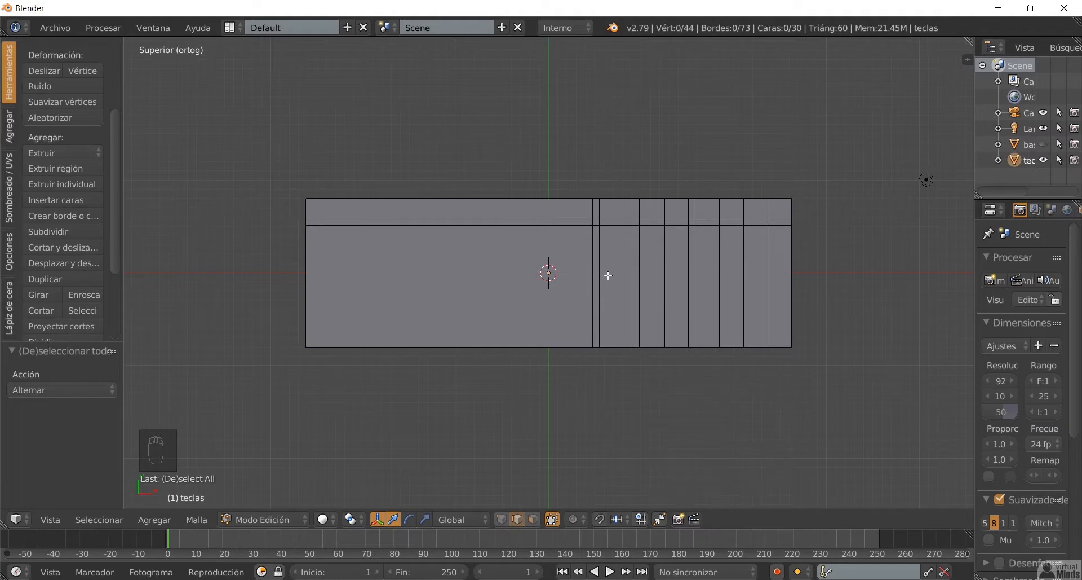
Step: Edge-slide the right loop of the left narrow gap to the right with a factor of about -0.390
right_click(601, 243)
right_click(599, 209, "alt")
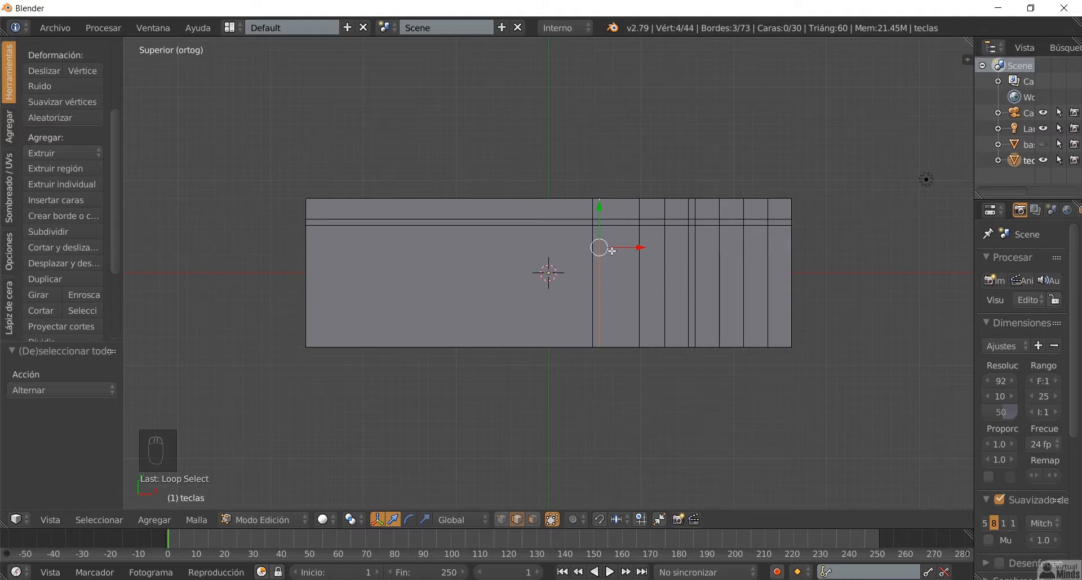
key("g")
key("g")
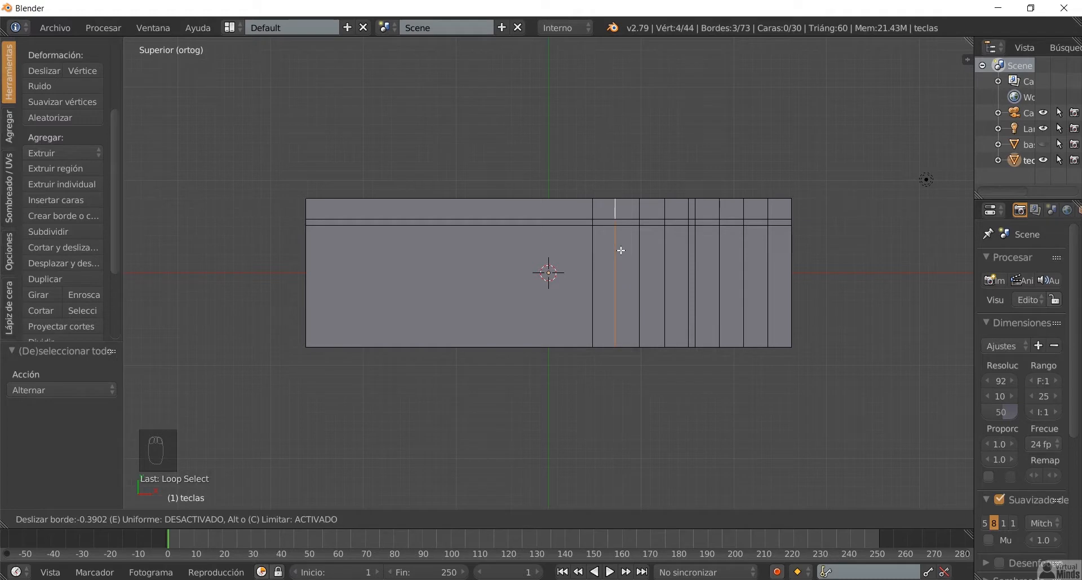
left_click(620, 248)
Step: Edge-slide the left loop of that gap to the right until only a narrow strip separates the two loops
right_click(593, 243, "alt")
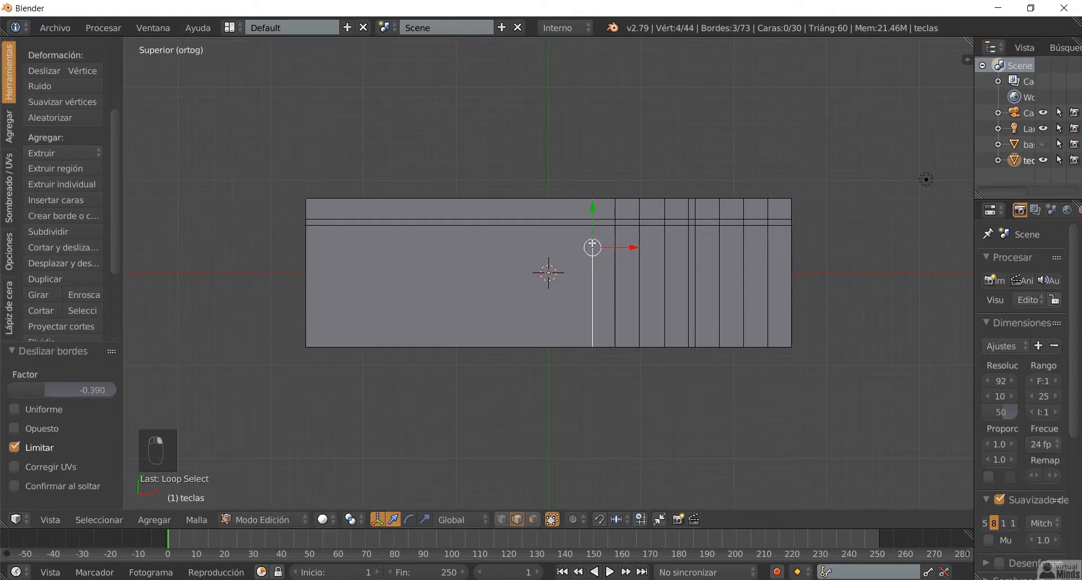
key("g")
key("g")
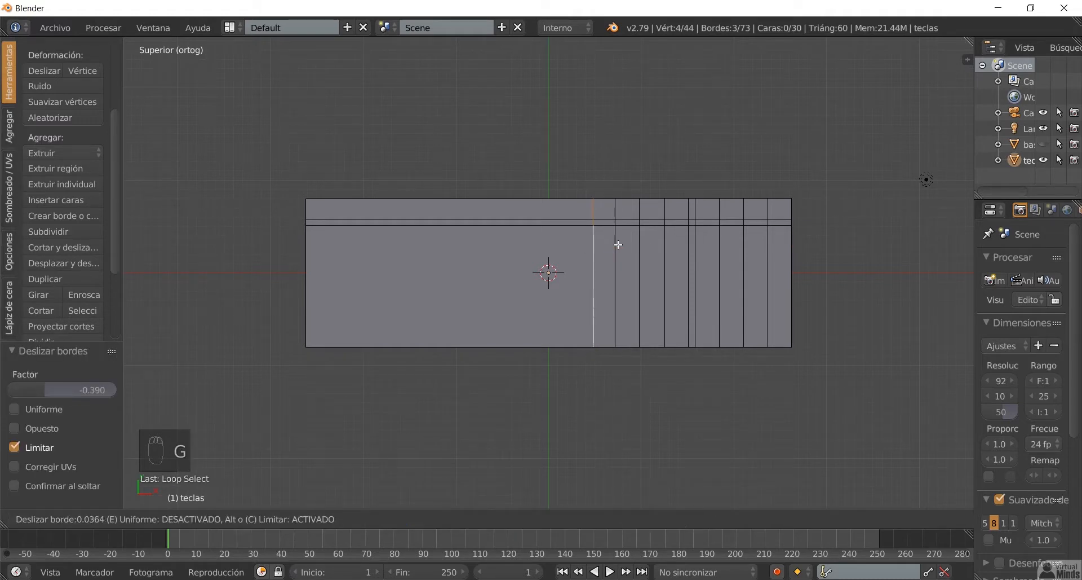
left_click(732, 229)
key("a")
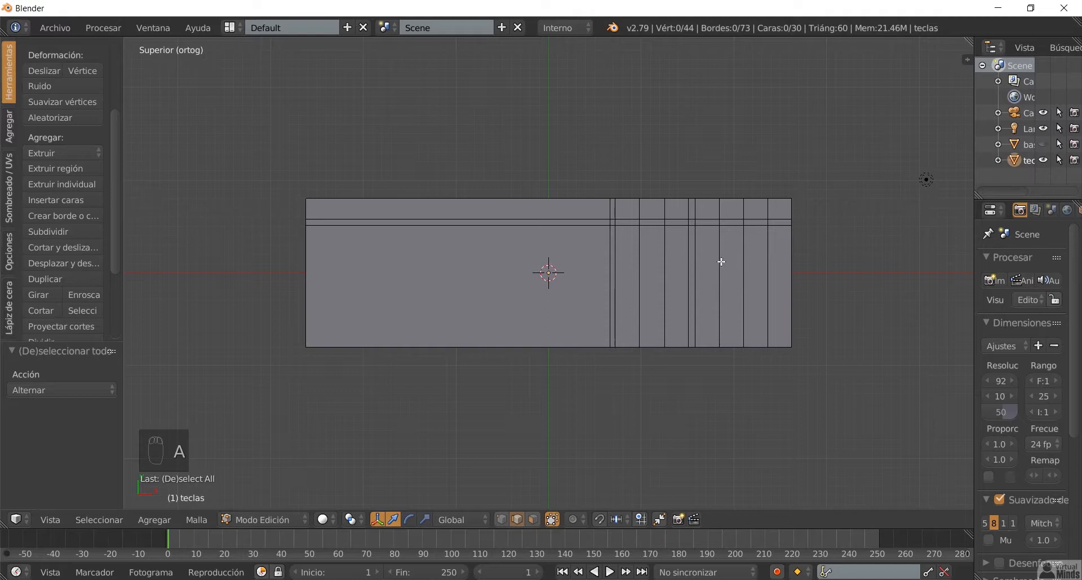
Step: Edge-slide the right narrow gap's boundary slightly to make the gap a little narrower
right_click(695, 248, "alt")
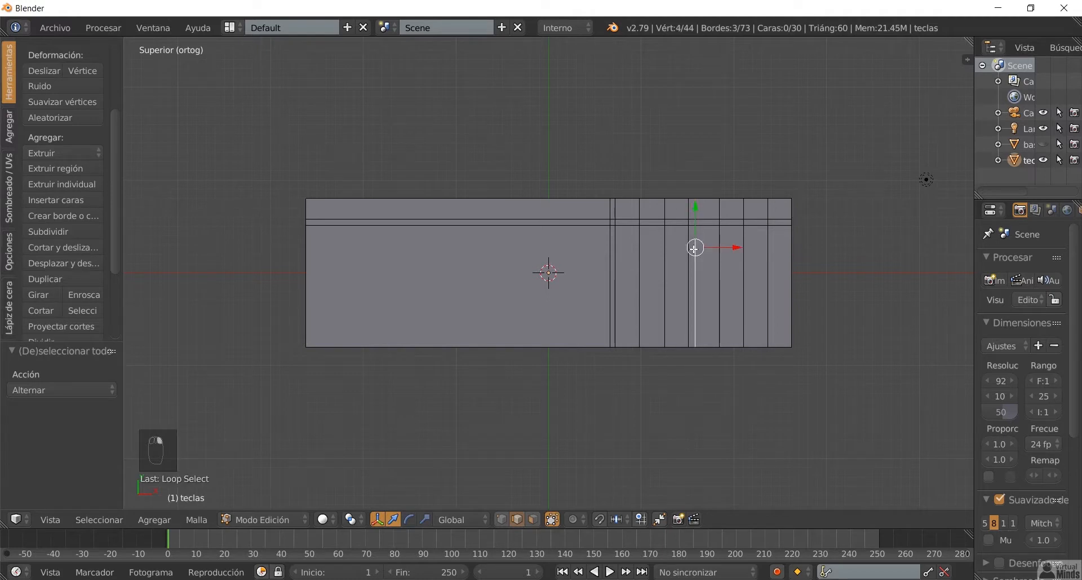
key("g")
left_click(736, 298)
key("a")
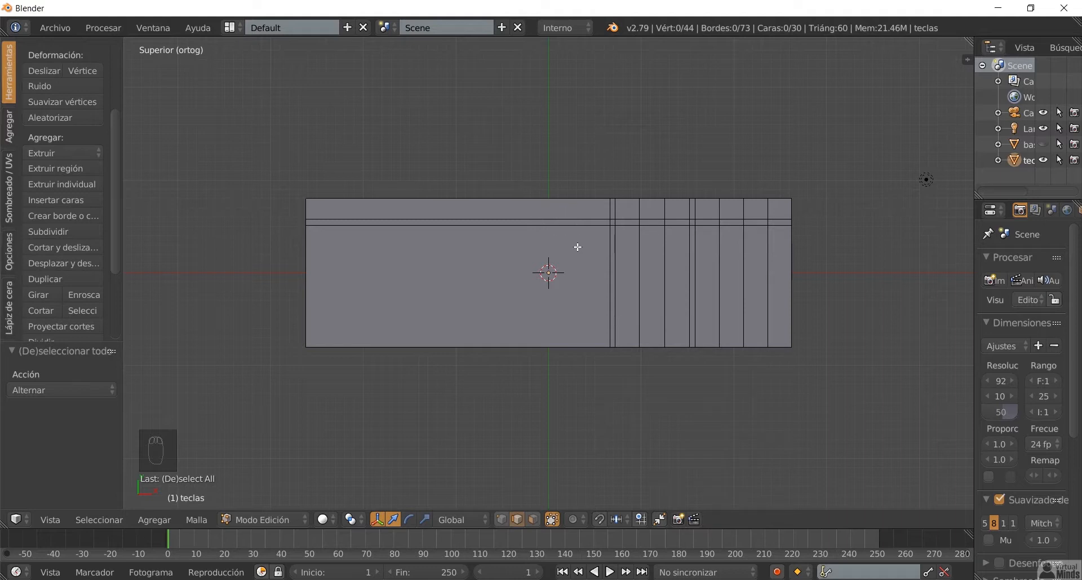
Step: Add two crosswise loop cuts left of the left narrow gap, one key width apart, with slide factors of about 0.84 and 0.83
key("ctrl+r")
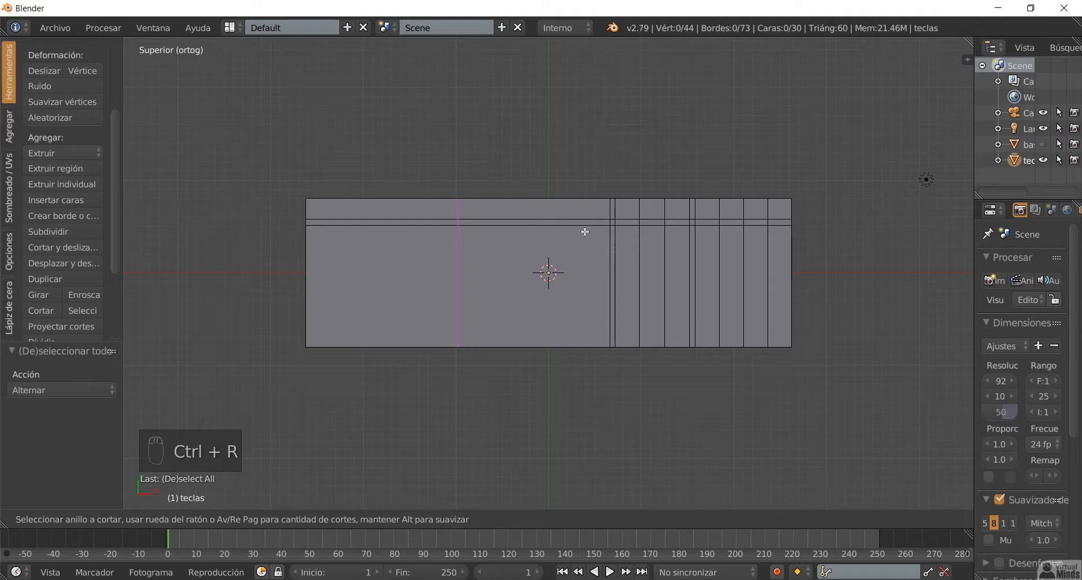
left_click(581, 230)
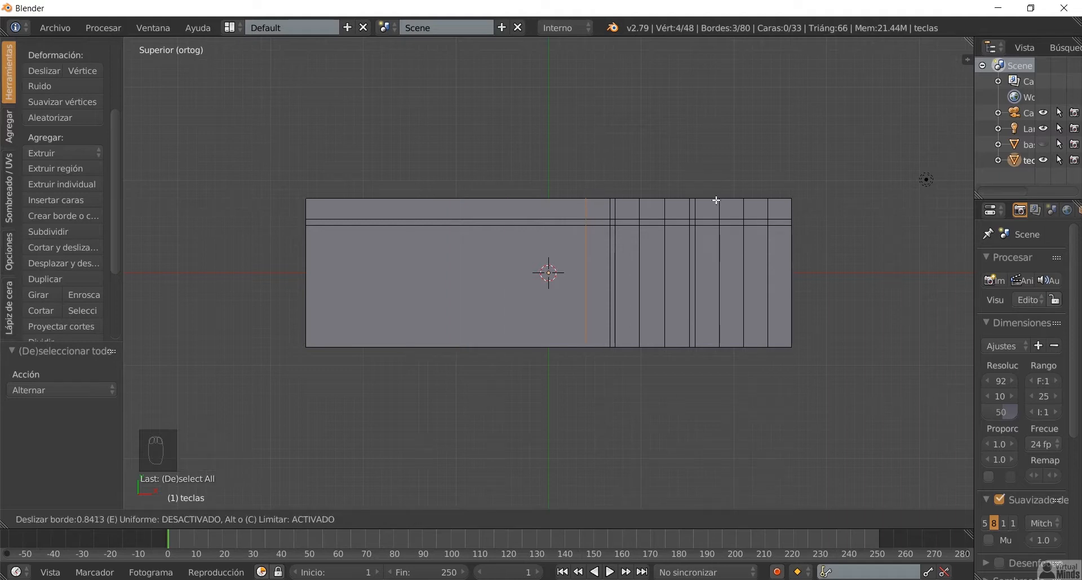
left_click(716, 200)
key("ctrl+r")
left_click(564, 220)
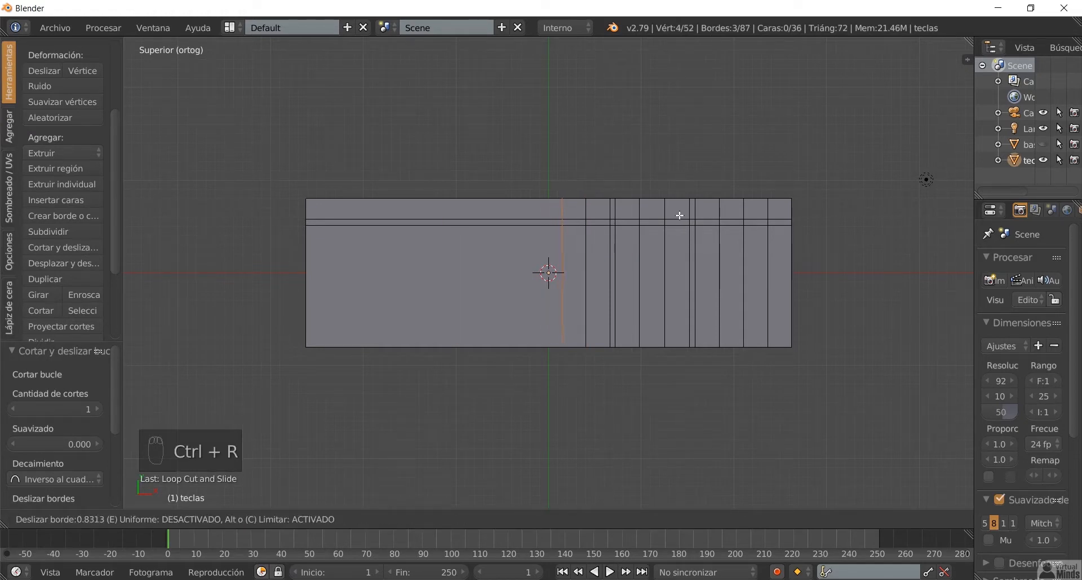
left_click(680, 216)
Step: Add two more crosswise loop cuts further left around the plane's centre, each one key width apart
key("ctrl+r")
left_click(538, 219)
left_click(636, 221)
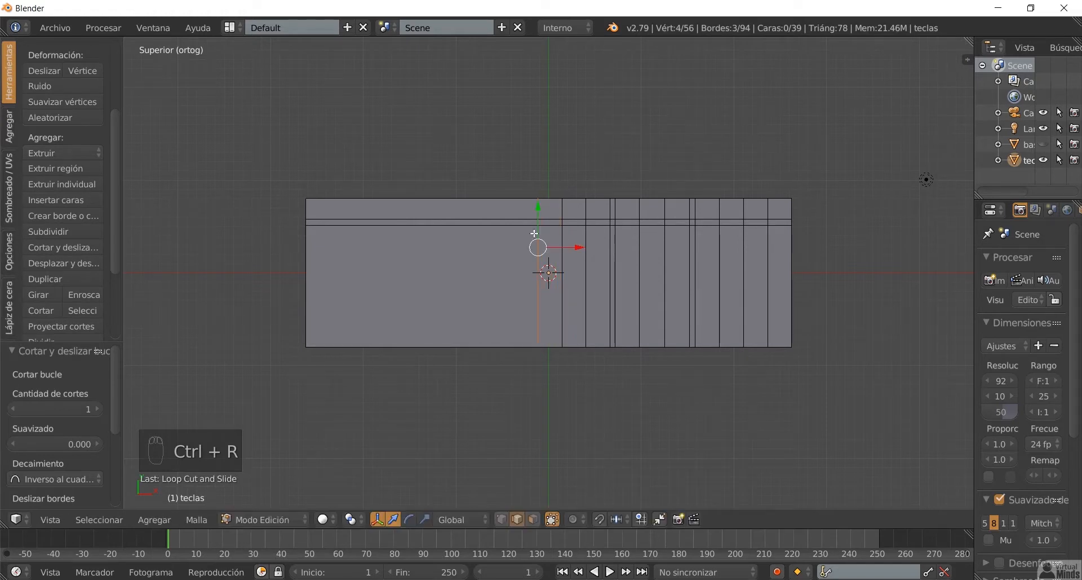
key("ctrl+r")
left_click(517, 235)
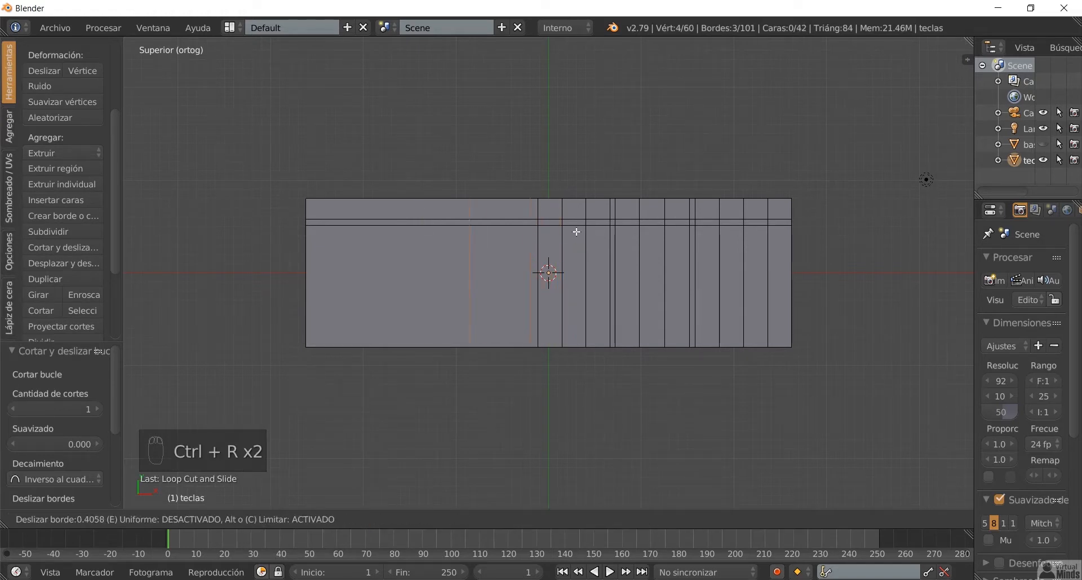
left_click(606, 245)
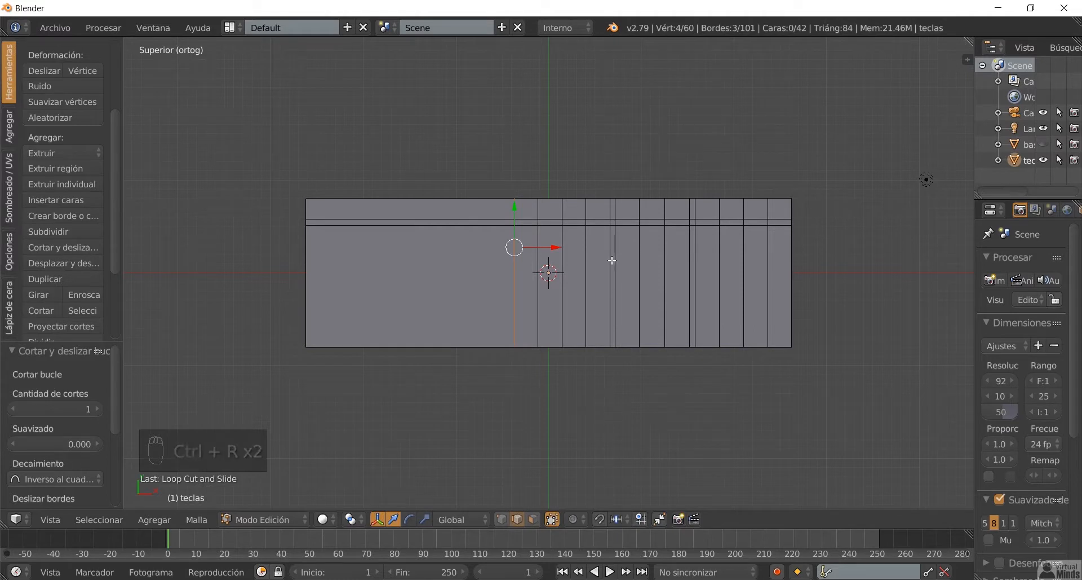
key("a")
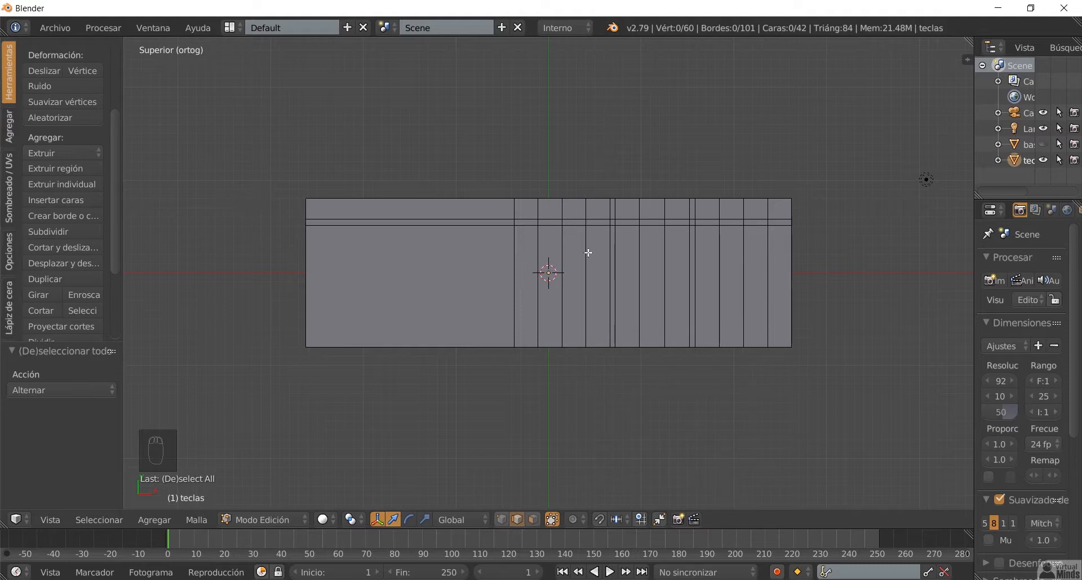
Step: Edge-slide the left loop of the left narrow gap slightly to the left to widen the gap
right_click(609, 238, "alt")
key("g")
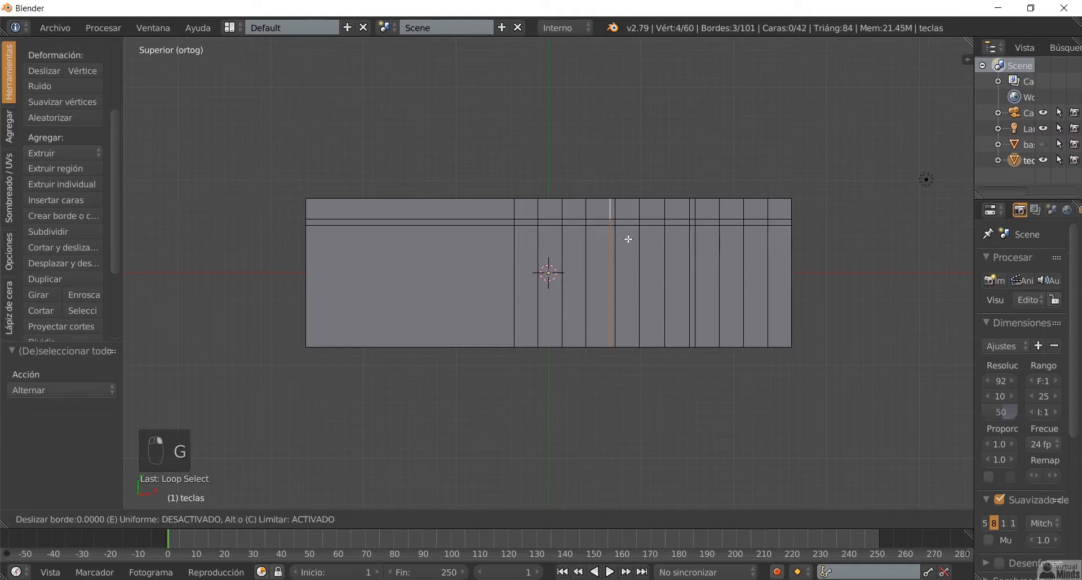
left_click(626, 239)
key("a")
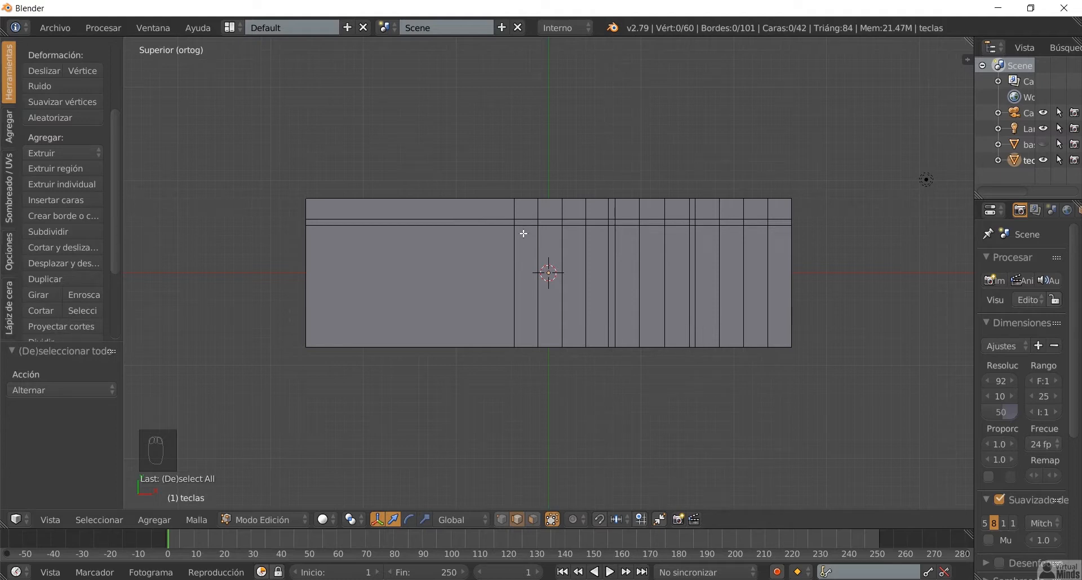
key("ctrl+r")
left_click(500, 213)
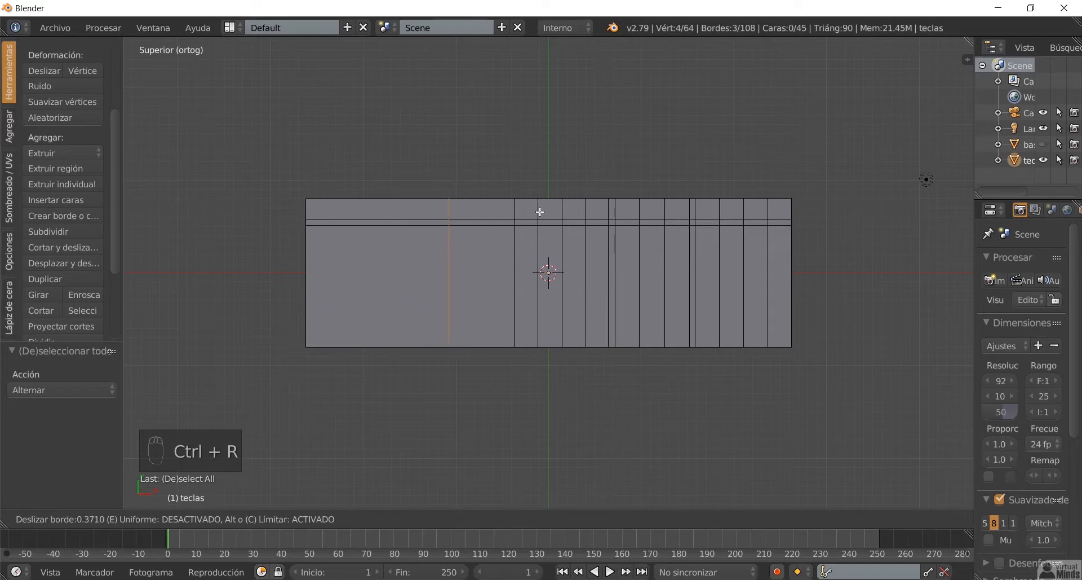
right_click(592, 206)
key("ctrl+z")
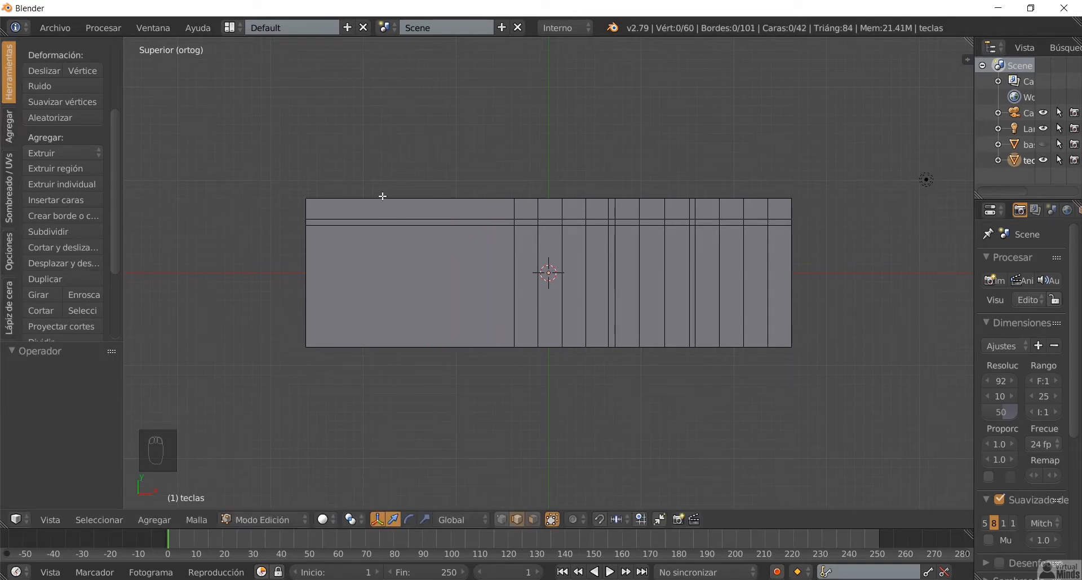
Step: Add two crosswise loop cuts in the wide left section, continuing the key-width spacing from its right edge
key("ctrl+r")
left_click(460, 212)
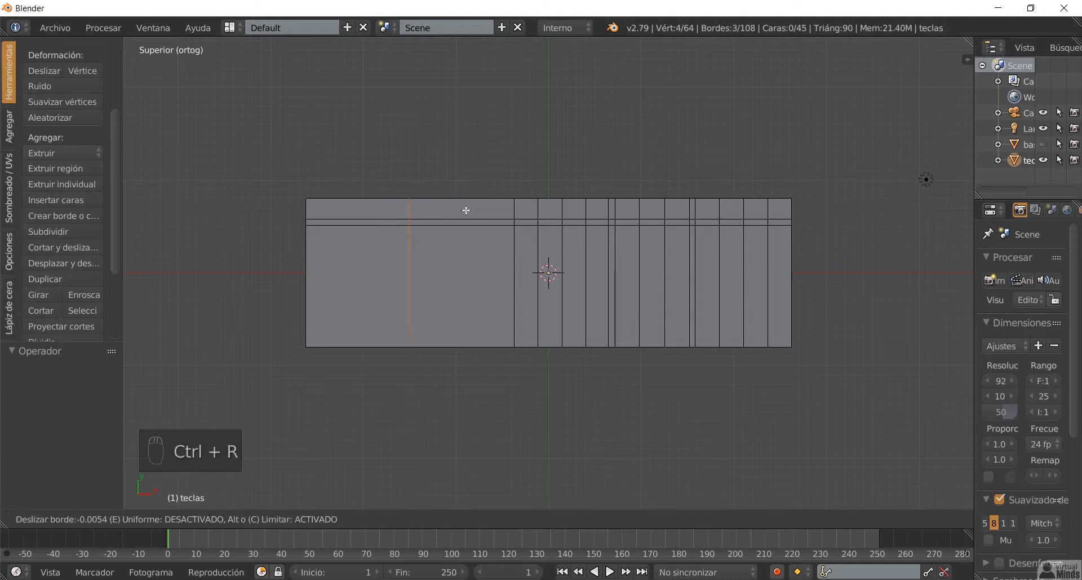
left_click(540, 203)
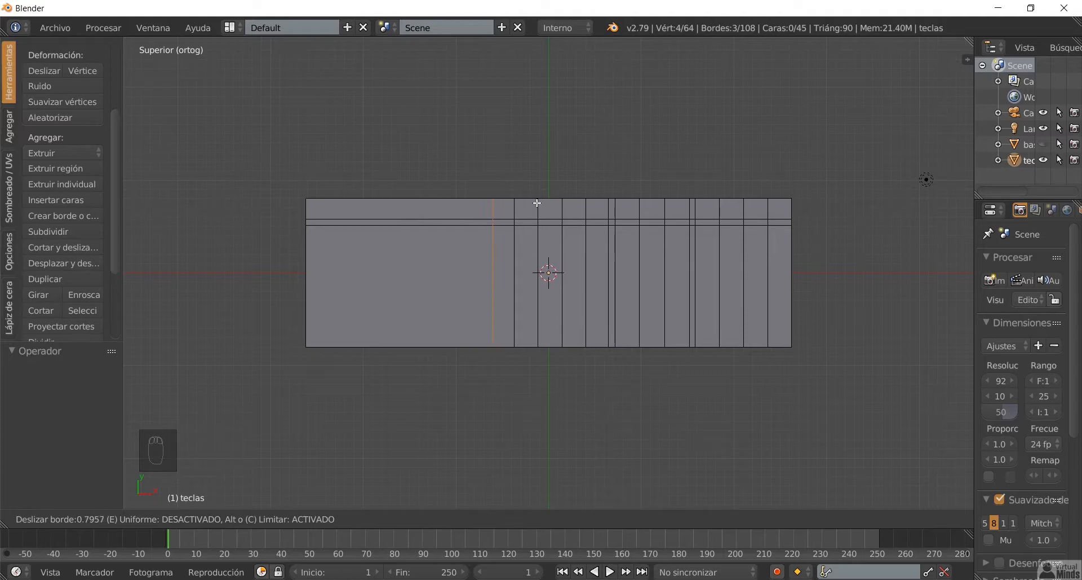
key("ctrl+r")
left_click(459, 232)
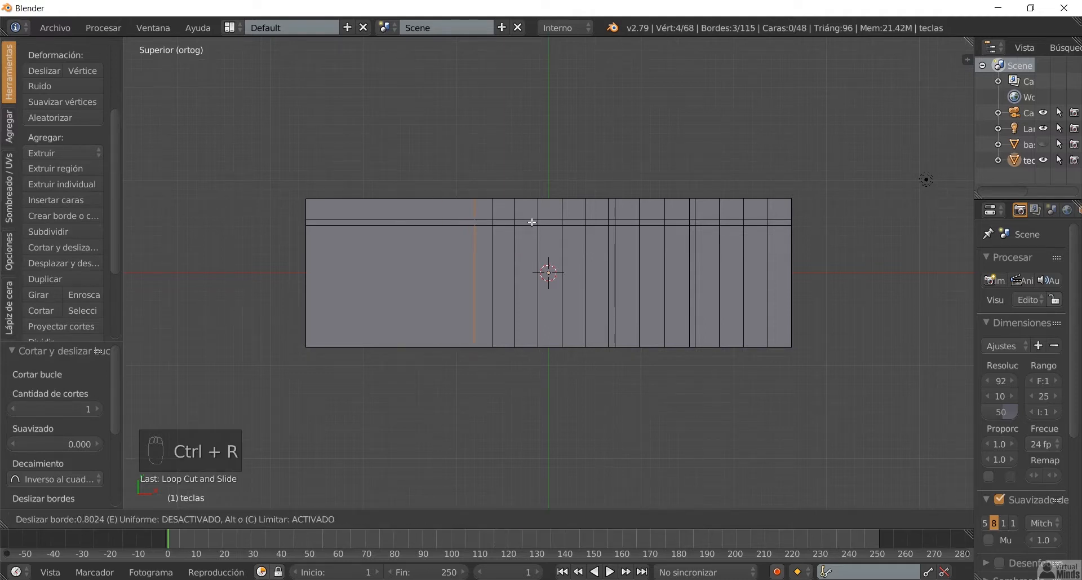
left_click(526, 223)
Step: Add three further crosswise loop cuts toward the left end of the plane, each one key width apart
key("ctrl+r")
left_click(466, 241)
left_click(509, 228)
key("ctrl+r")
left_click(430, 232)
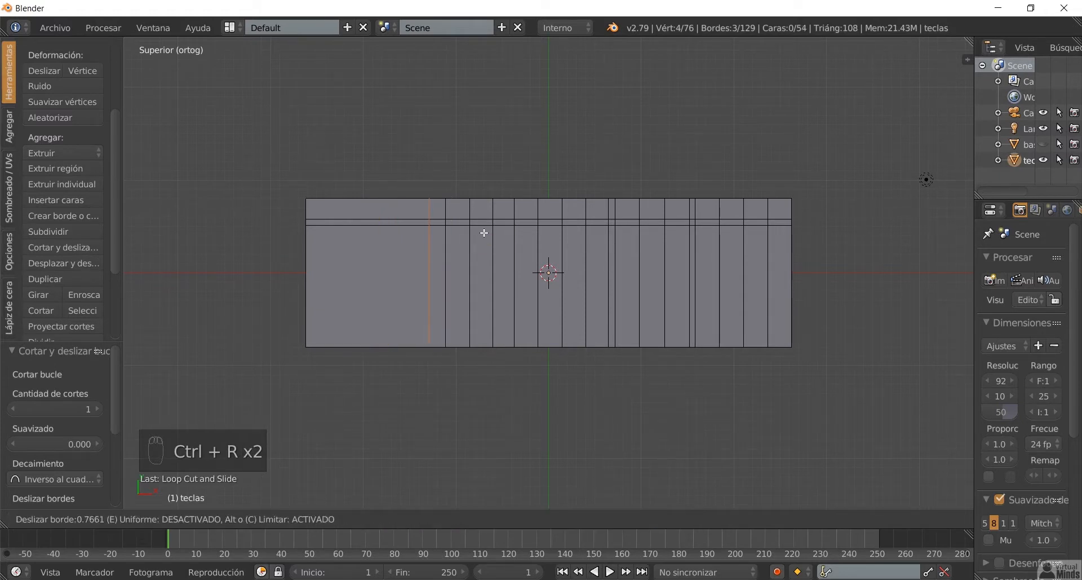
left_click(477, 232)
key("ctrl+r")
left_click(400, 234)
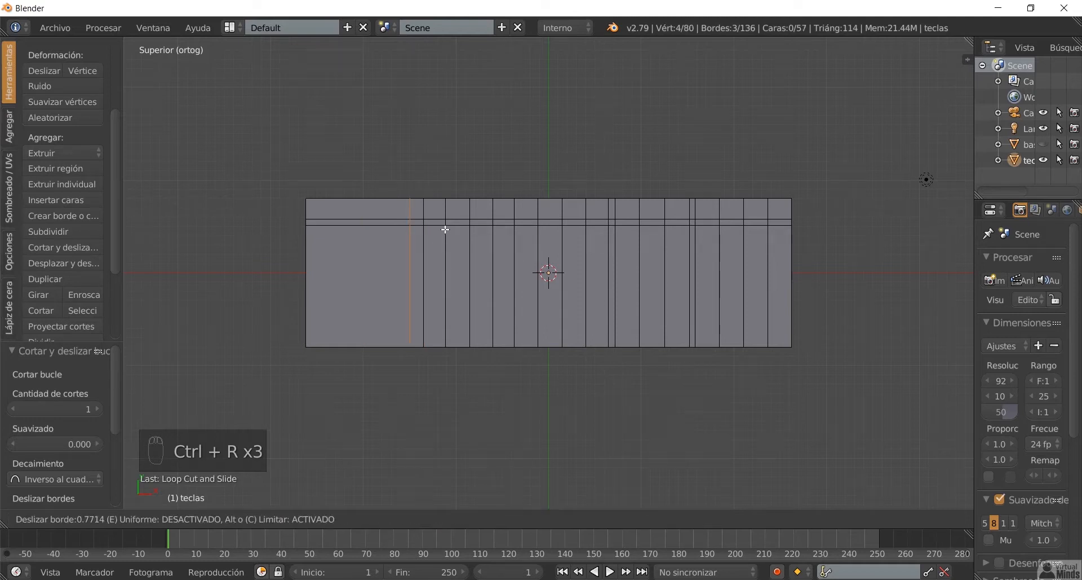
left_click(436, 229)
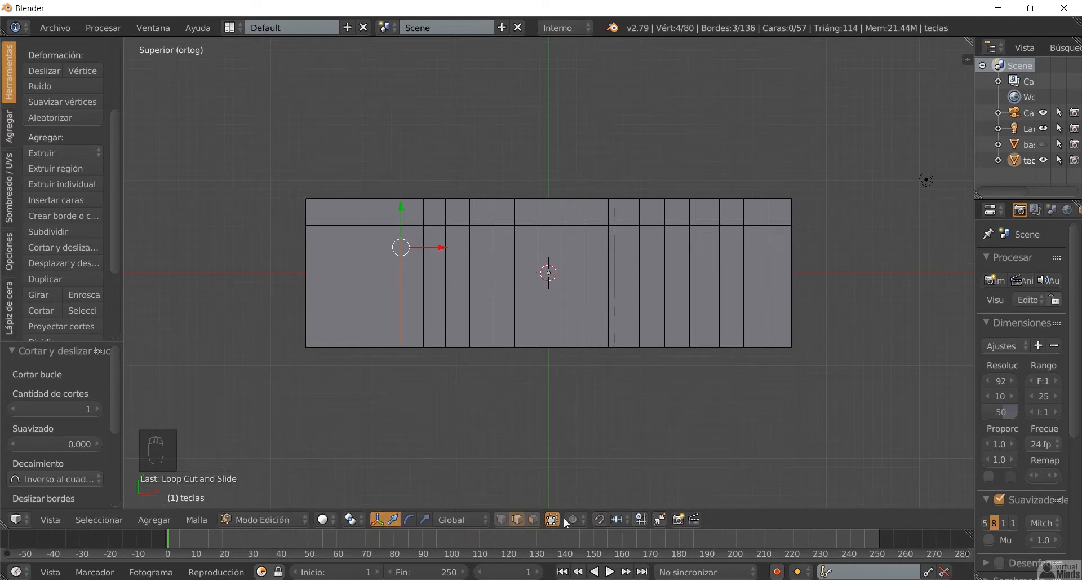
Step: Check the top row's key layout by temporarily selecting two groups of four faces with one face left between them
left_click(533, 519)
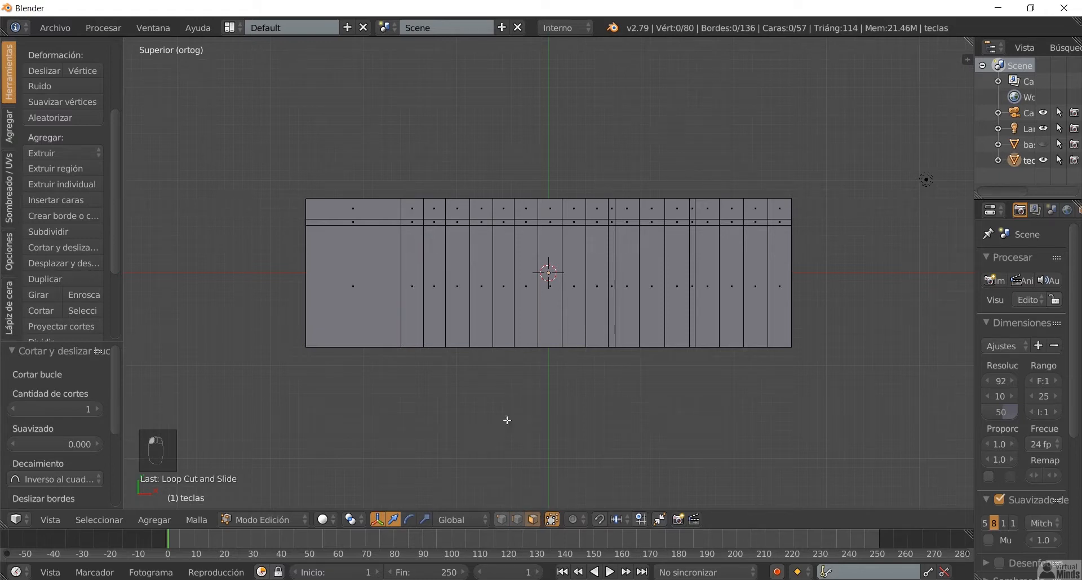
right_click(412, 208)
right_click(437, 211, "shift")
right_click(461, 212, "shift")
right_click(478, 211, "shift")
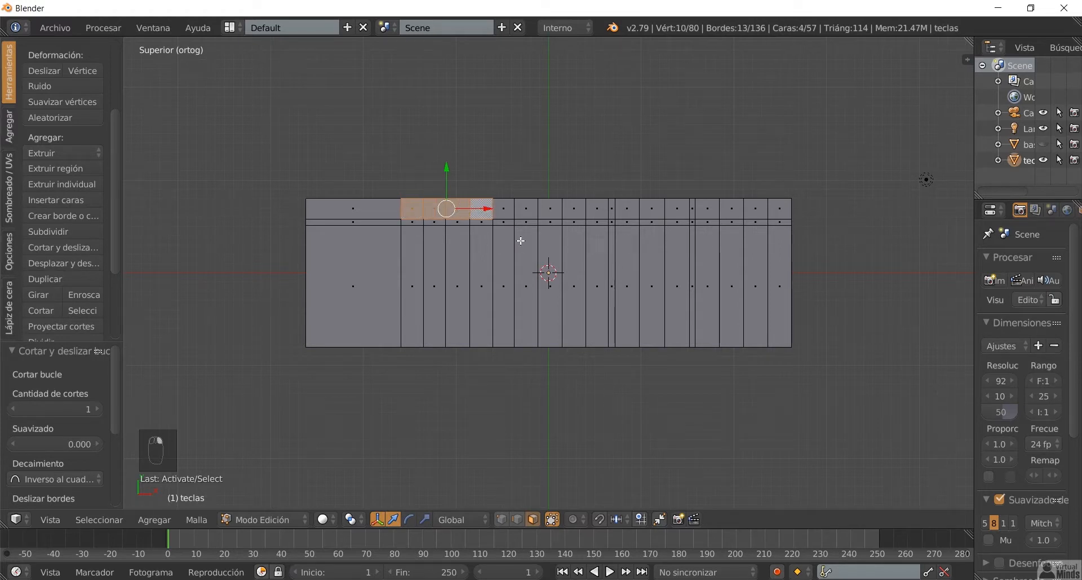
right_click(527, 208, "shift")
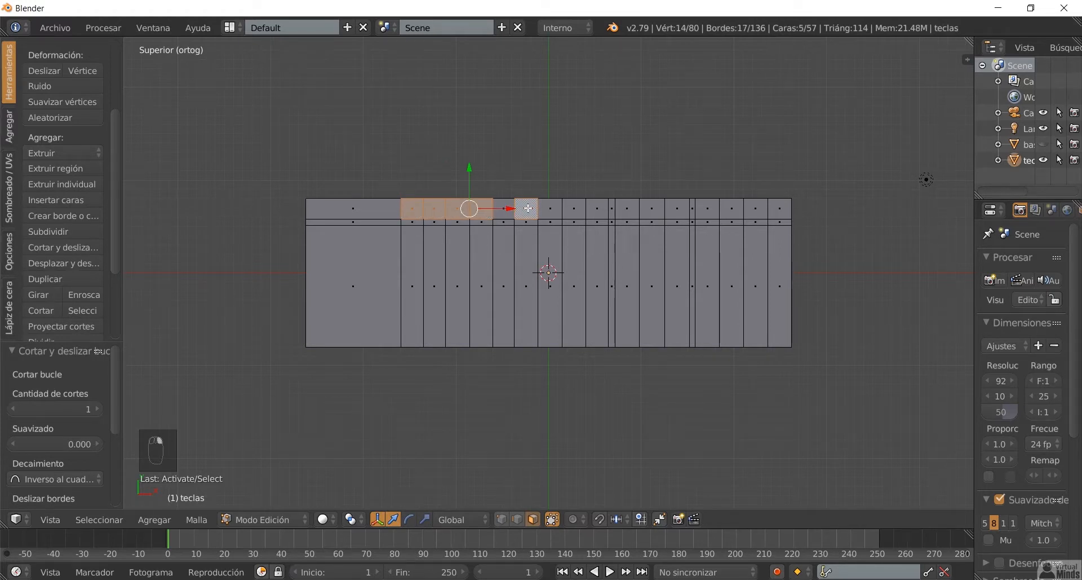
right_click(550, 208, "shift")
right_click(572, 209, "shift")
right_click(595, 208, "shift")
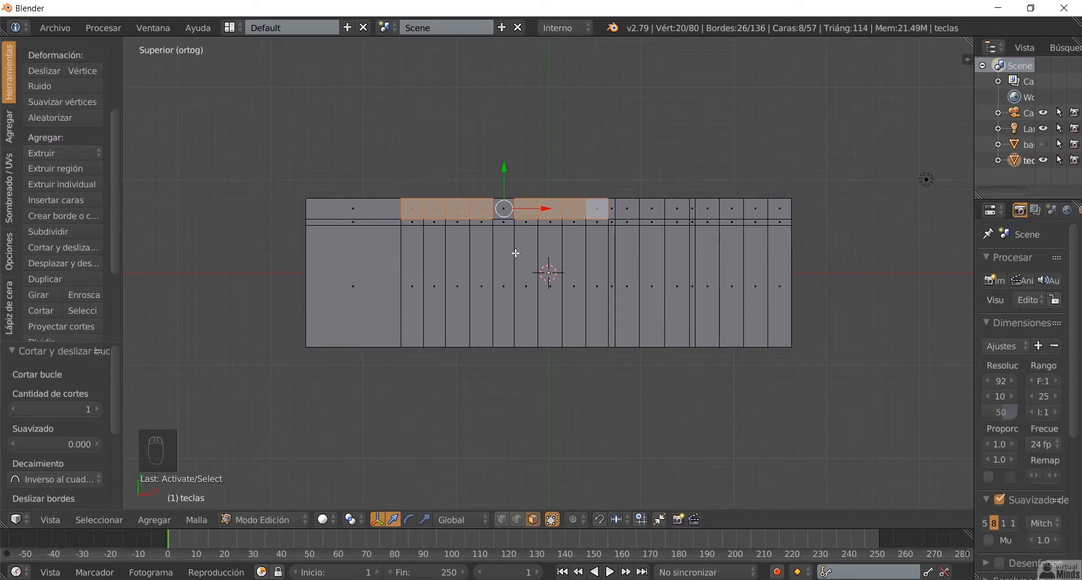
key("a")
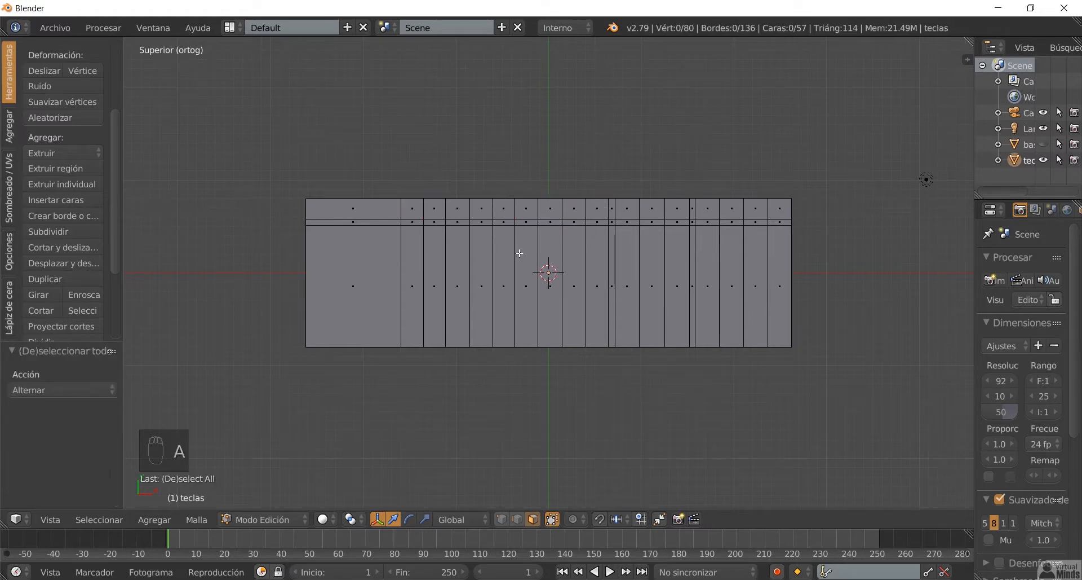
left_click(517, 518)
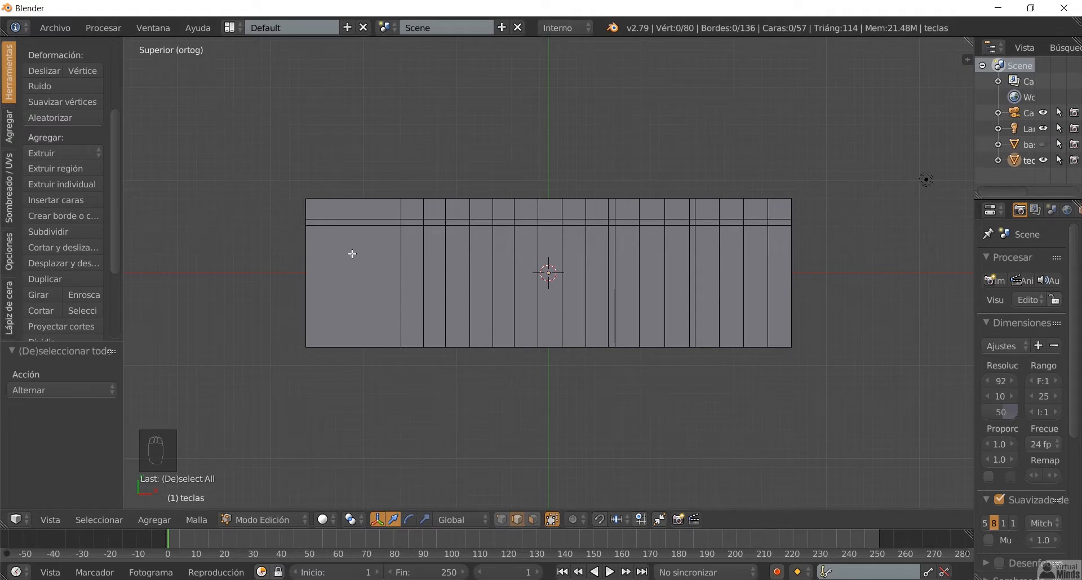
Step: Divide the remaining wide section at the plane's left end with three crosswise loop cuts spaced about one key width apart
key("ctrl+r")
left_click(383, 223)
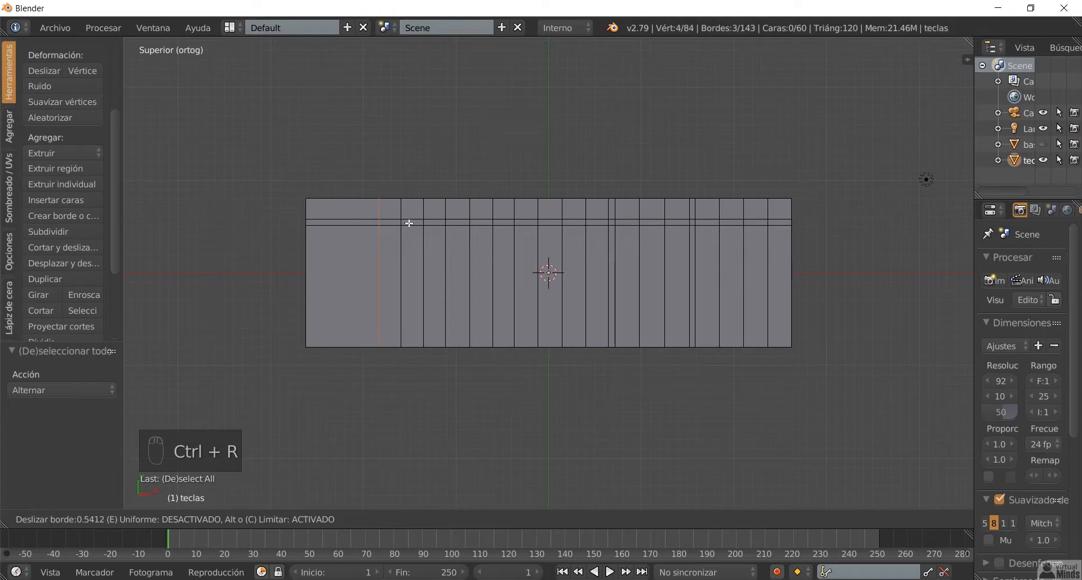
left_click(412, 223)
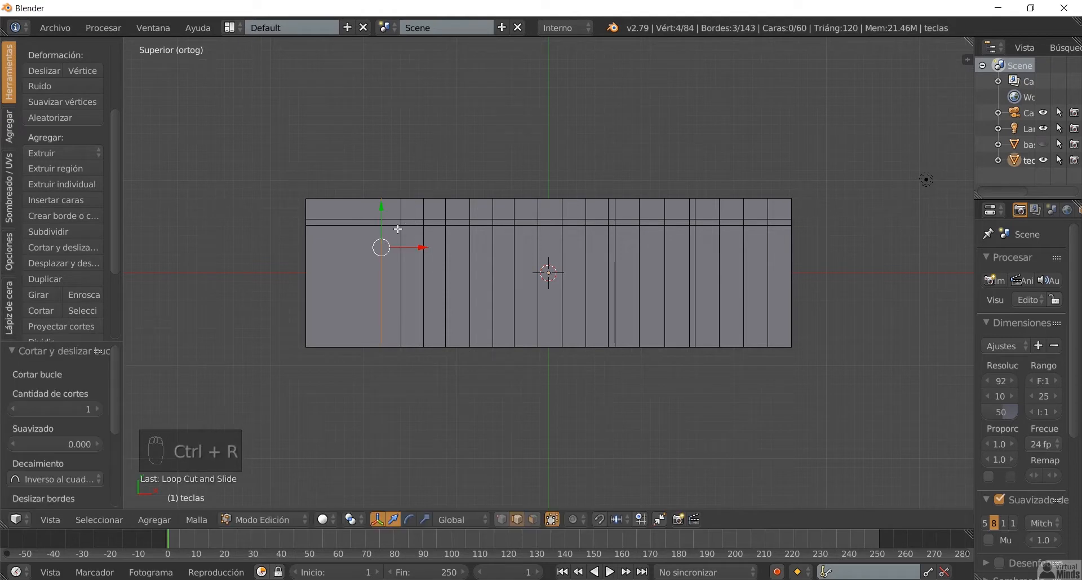
key("ctrl+r")
left_click(368, 229)
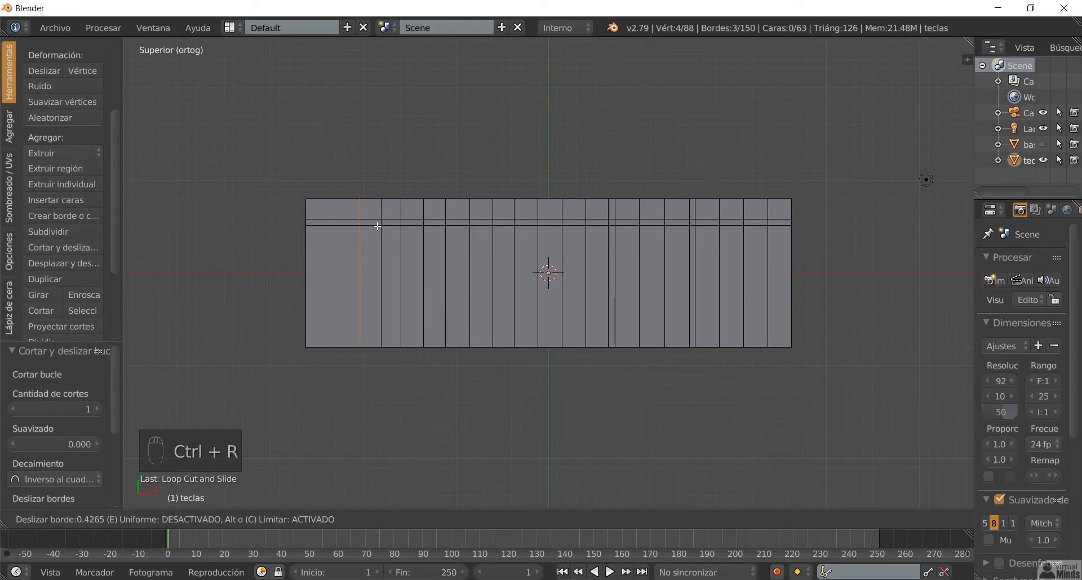
left_click(378, 226)
key("ctrl+r")
left_click(351, 226)
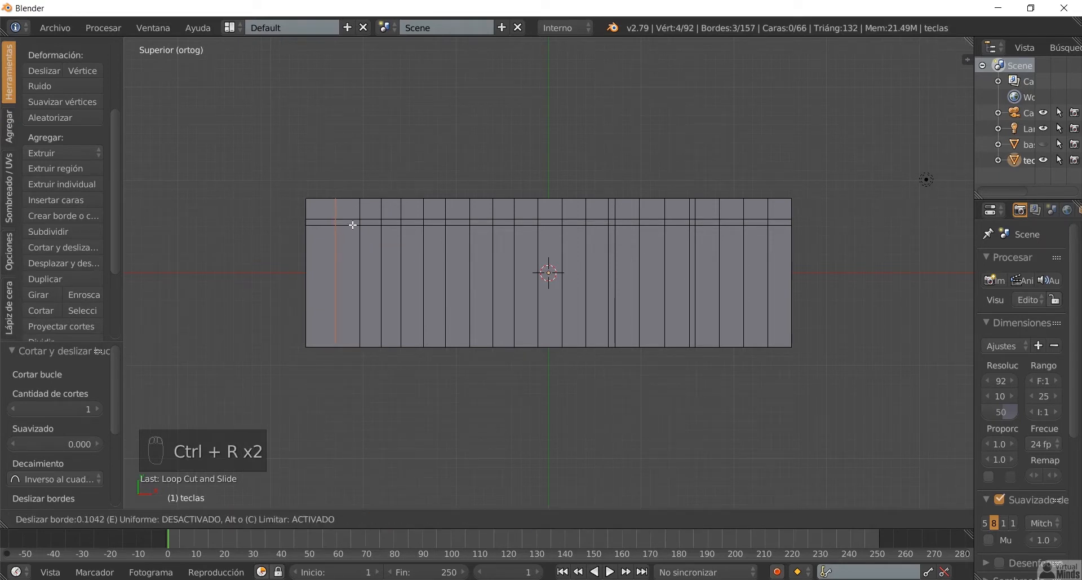
left_click(353, 225)
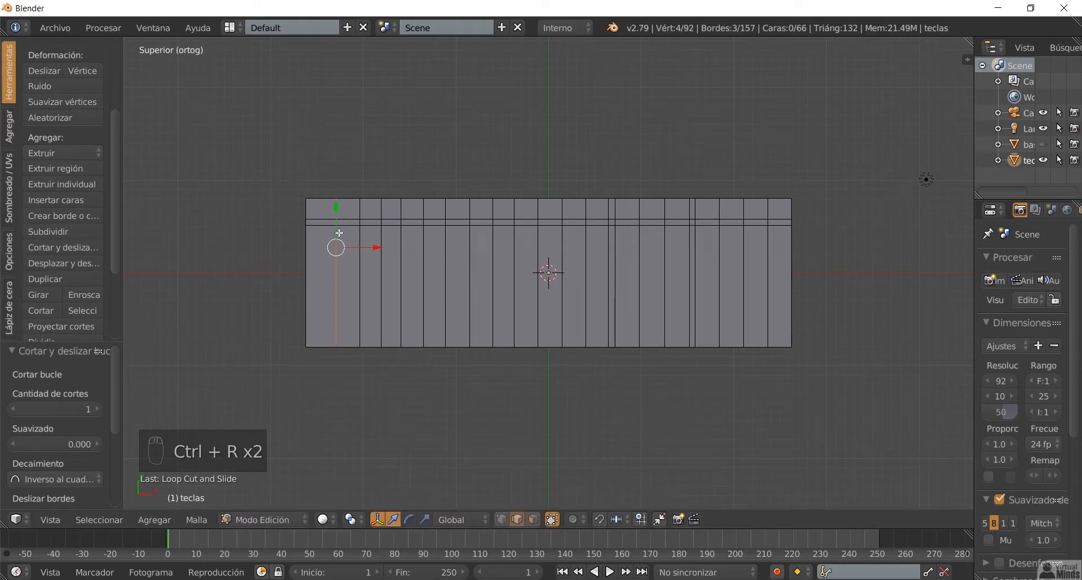
Step: Extend the plane by moving its left end edge loop about 0.791 outward along X
right_click(303, 235)
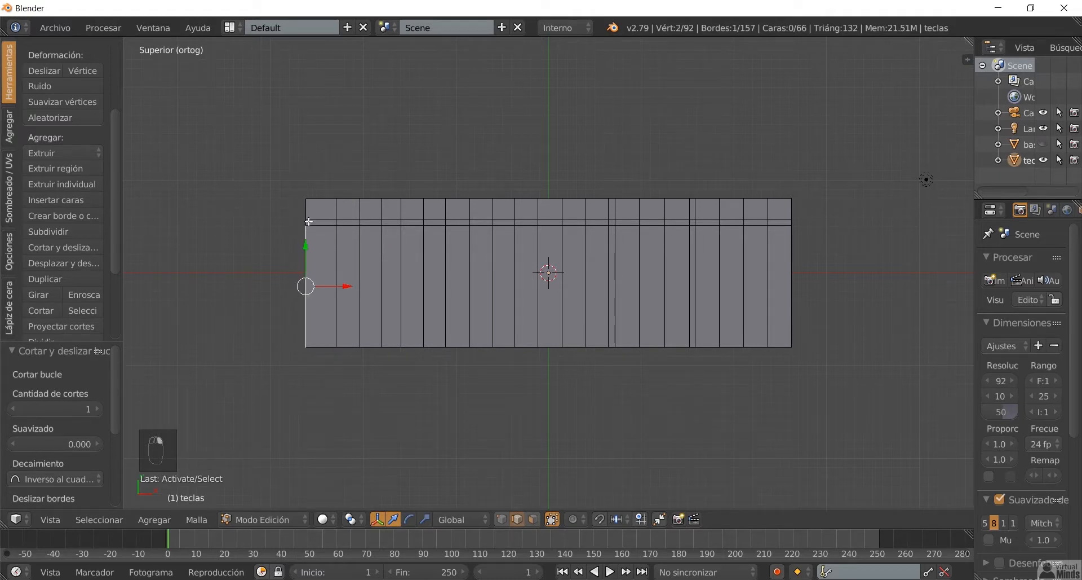
right_click(306, 233, "alt")
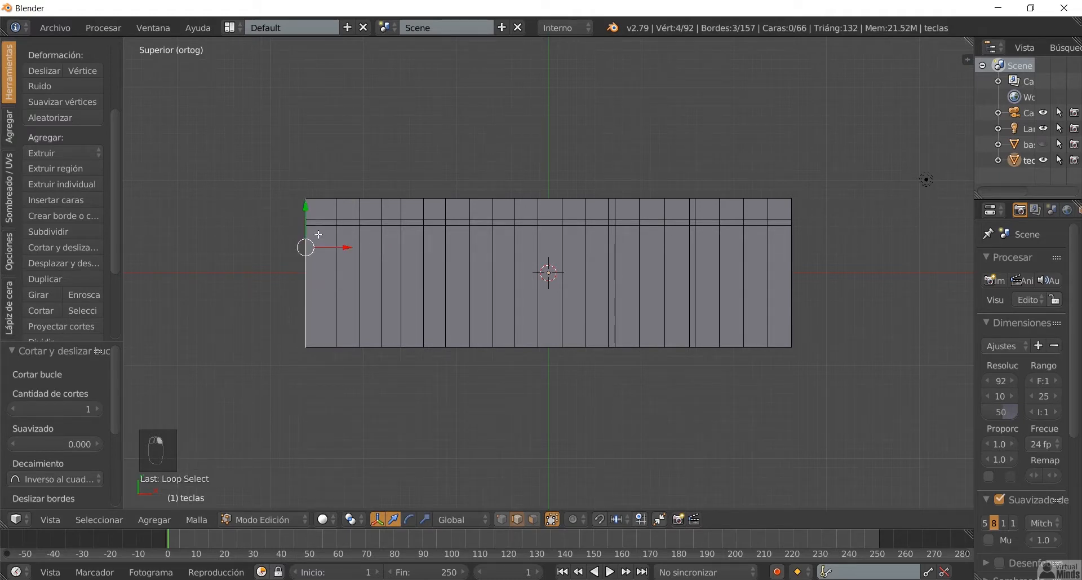
left_click_drag(338, 246, 266, 261)
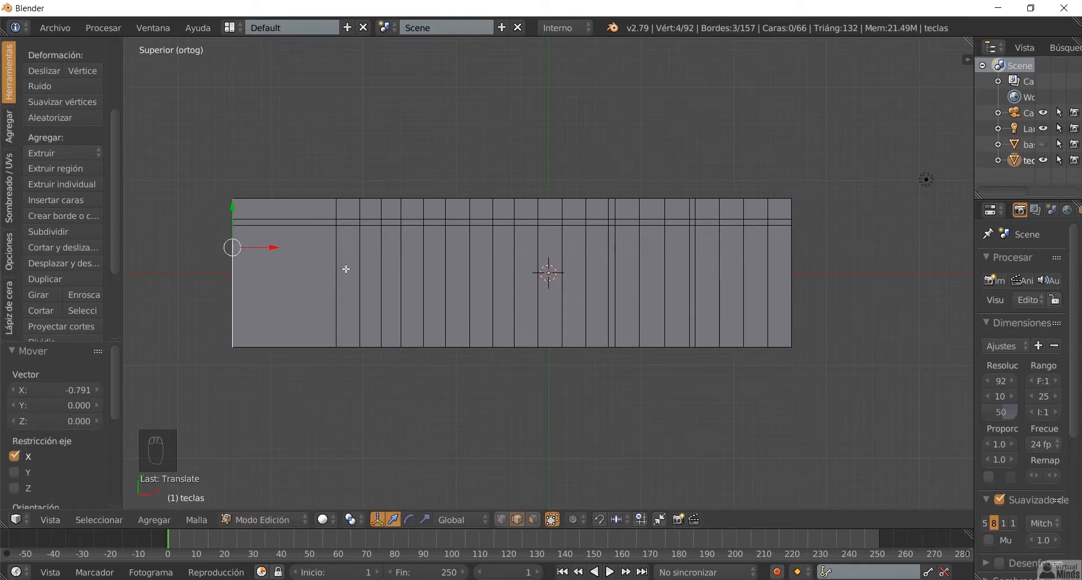
Step: Divide the extended left end section with three crosswise loop cuts spaced about one key width apart
key("ctrl+r")
left_click(327, 227)
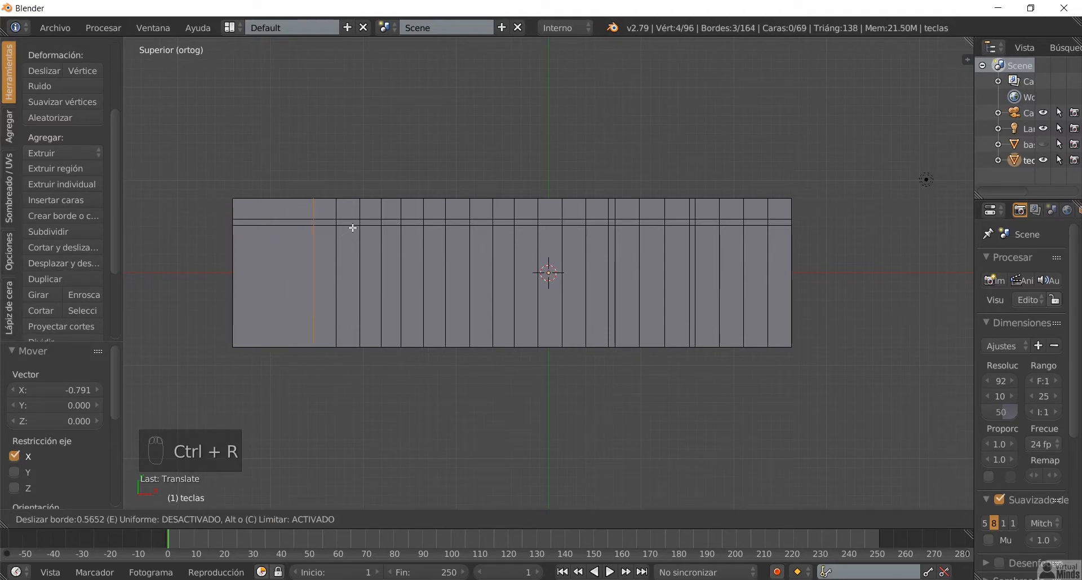
left_click(353, 227)
key("ctrl+r")
left_click(308, 225)
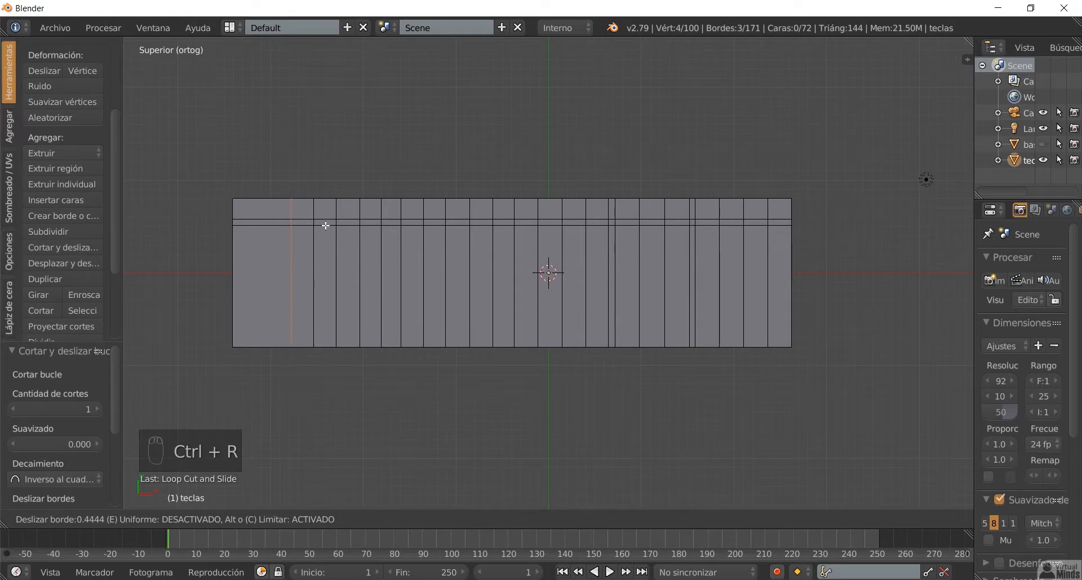
left_click(326, 225)
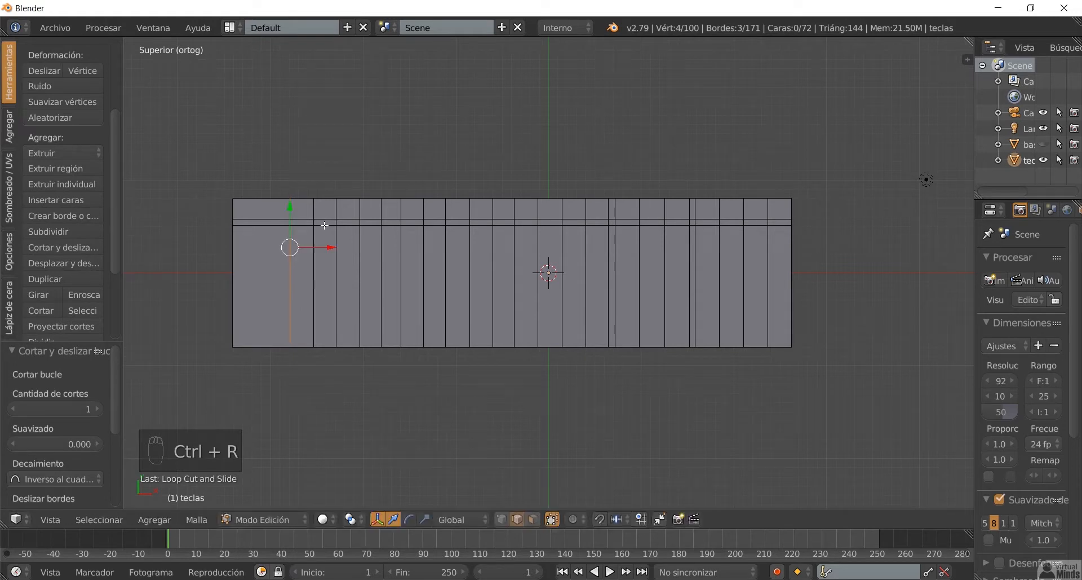
key("ctrl+r")
left_click(279, 231)
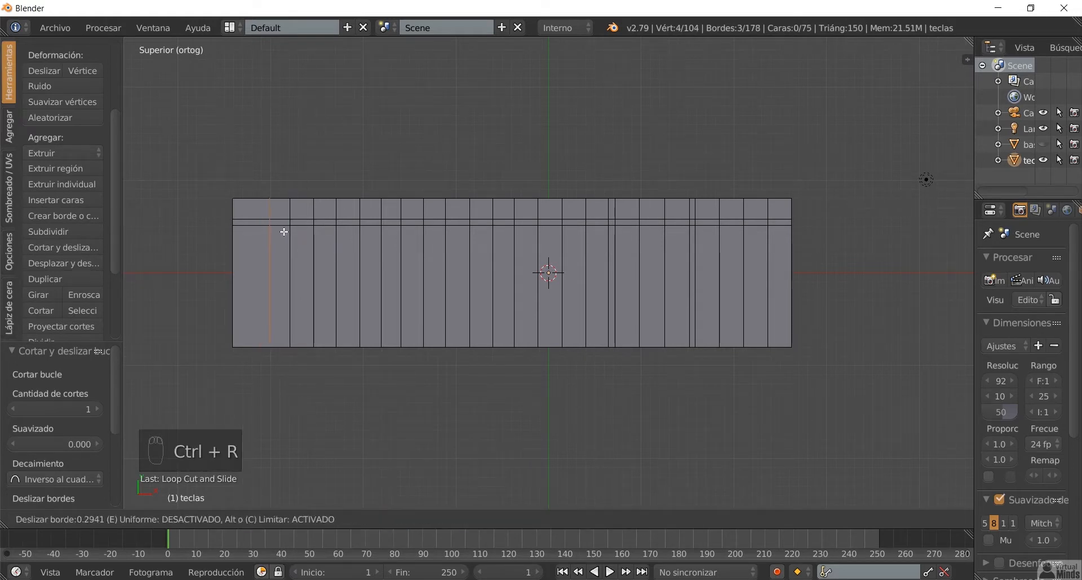
left_click(283, 237)
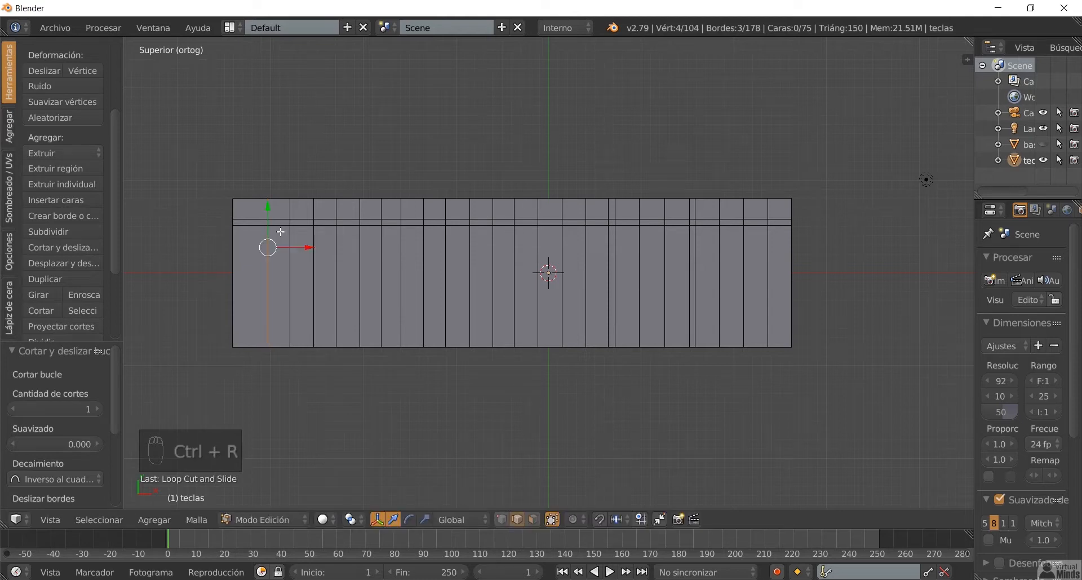
Step: Edge-slide the plane's left end edge loop inward by a factor of about 0.344 to narrow the last column to key width
right_click(239, 253, "alt")
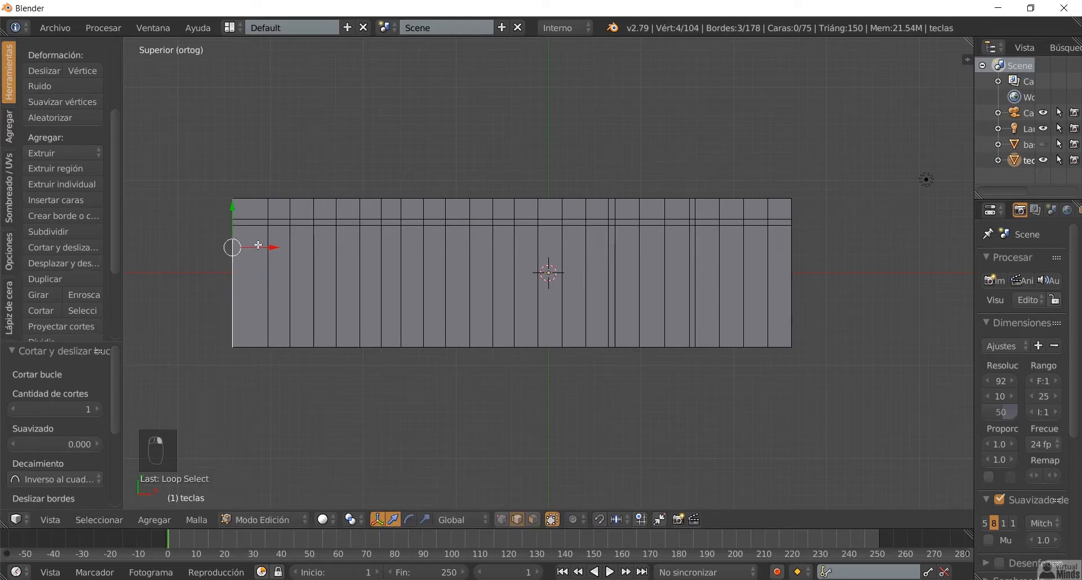
key("g")
key("g")
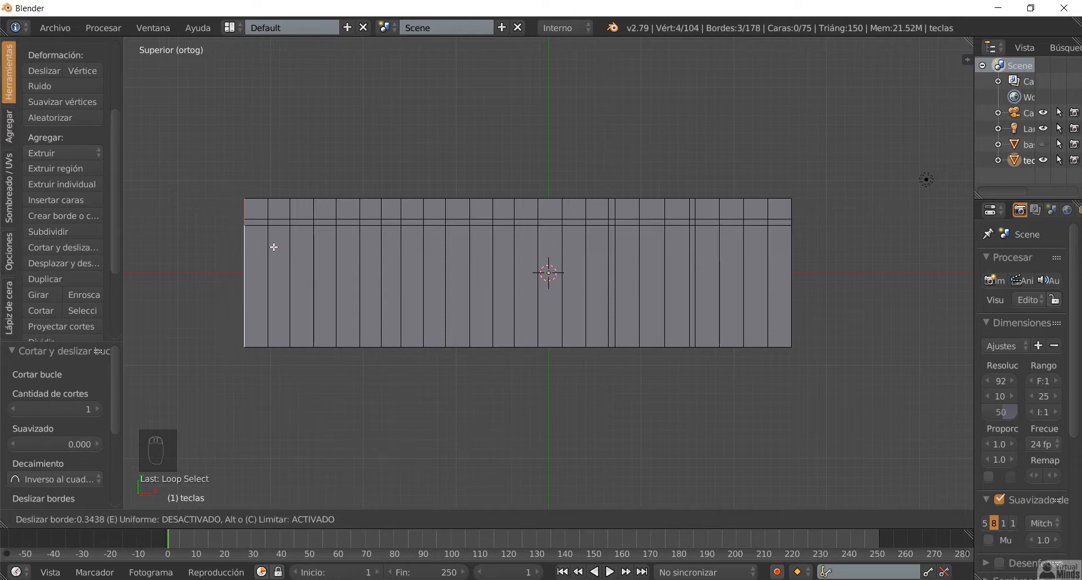
left_click(272, 246)
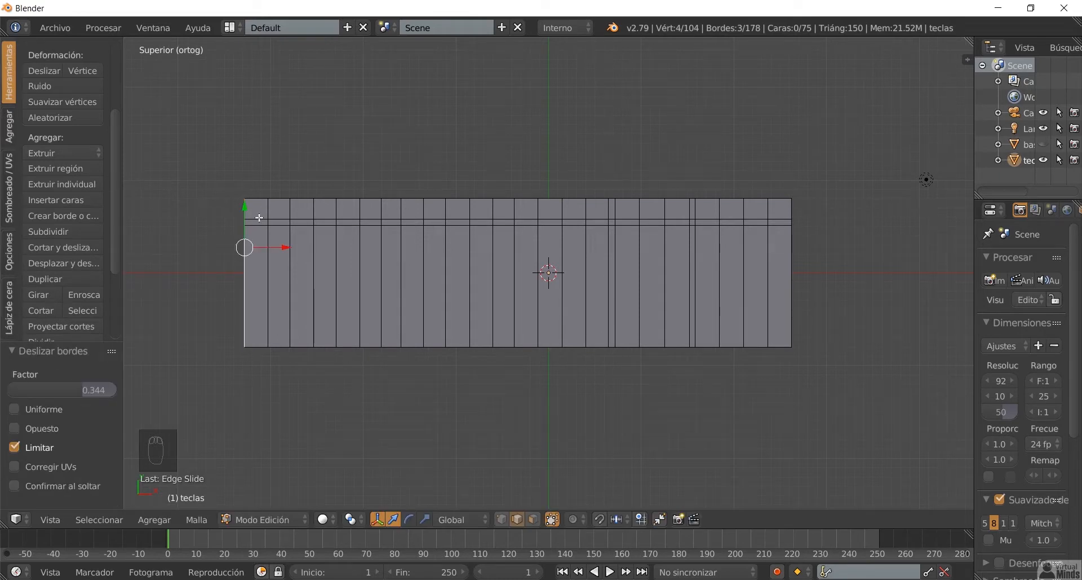
key("a")
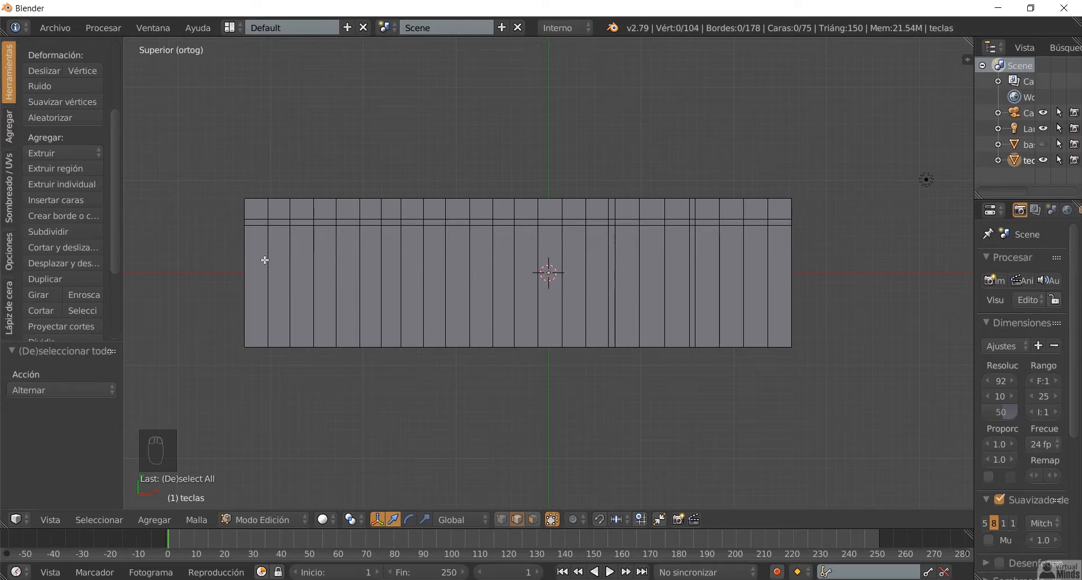
Step: Add four evenly spaced lengthwise loop cuts across the tall section below the narrow gap, dividing it into five key rows
key("ctrl+r")
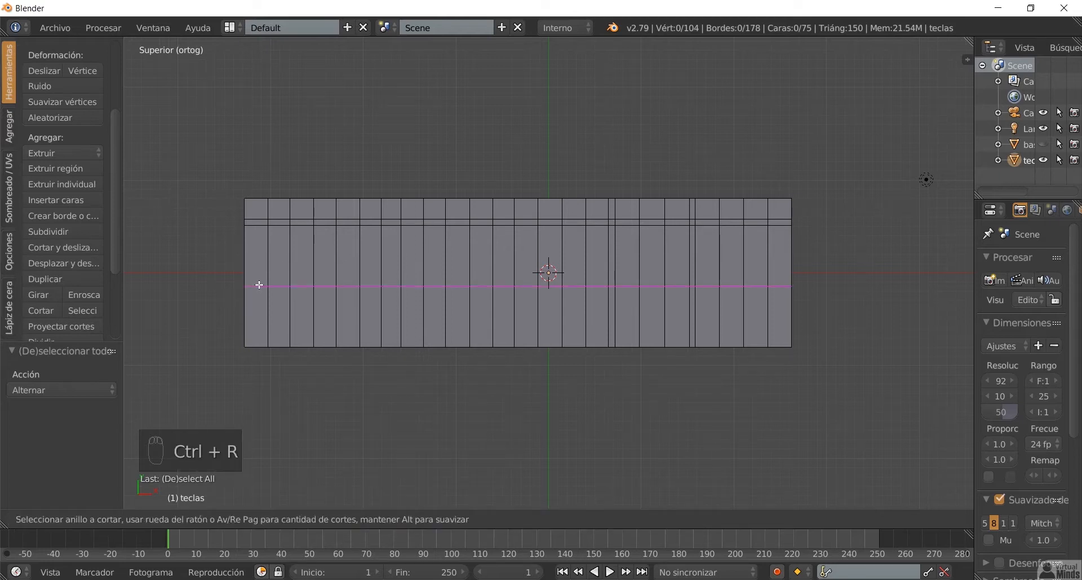
scroll(259, 284, "up", 1)
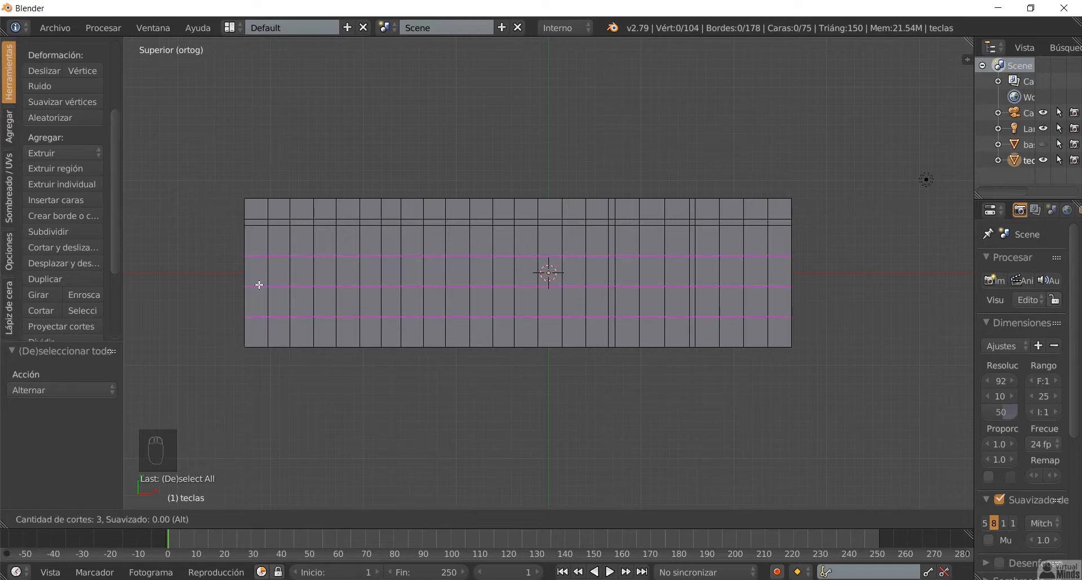
left_click(259, 285)
left_click(259, 285)
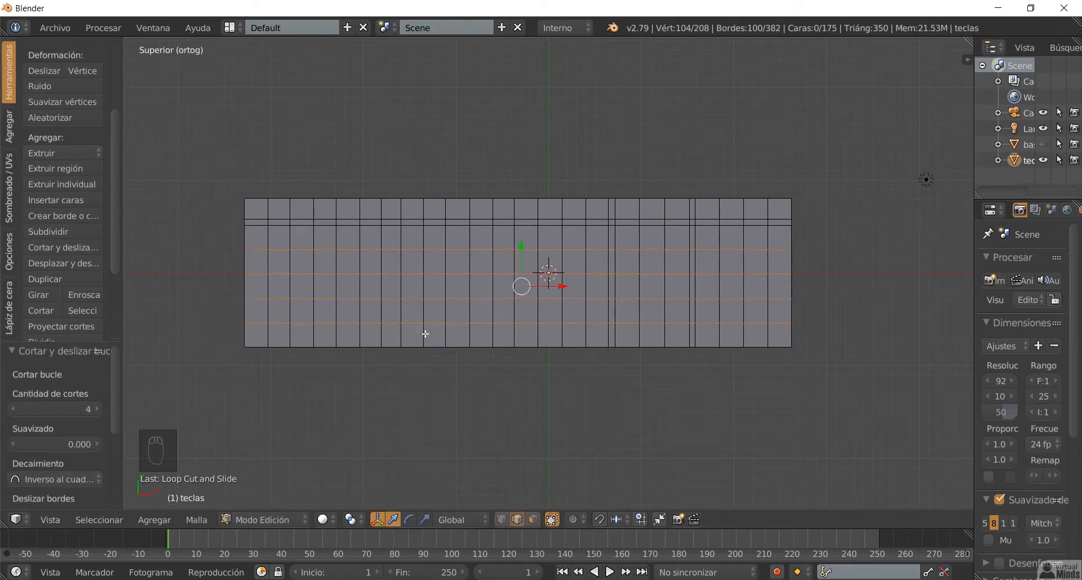
key("a")
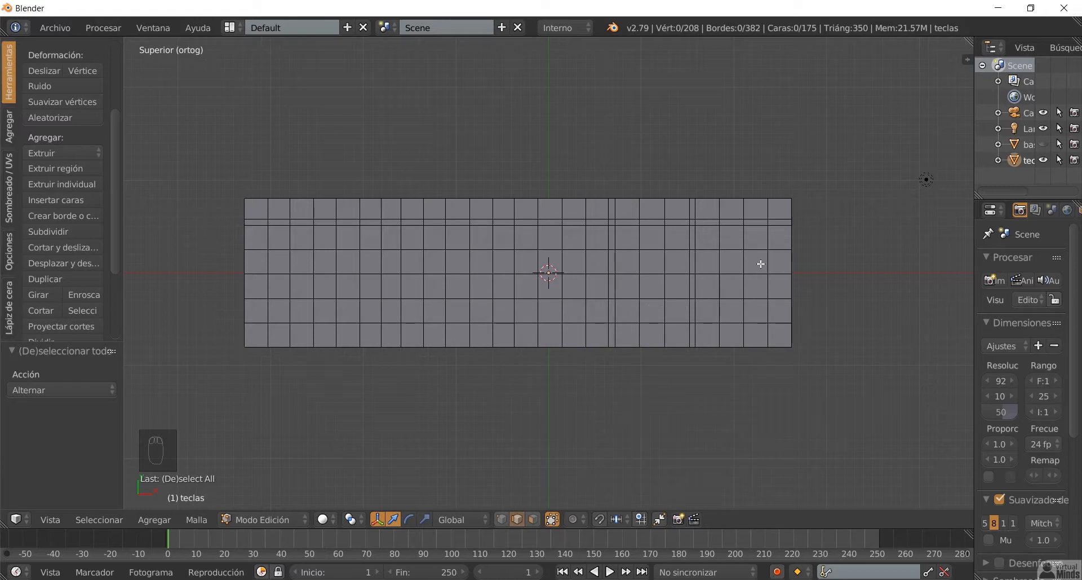
Step: Edge-slide the plane's right end edge loop very slightly inward
right_click(787, 239, "alt")
key("g")
key("x")
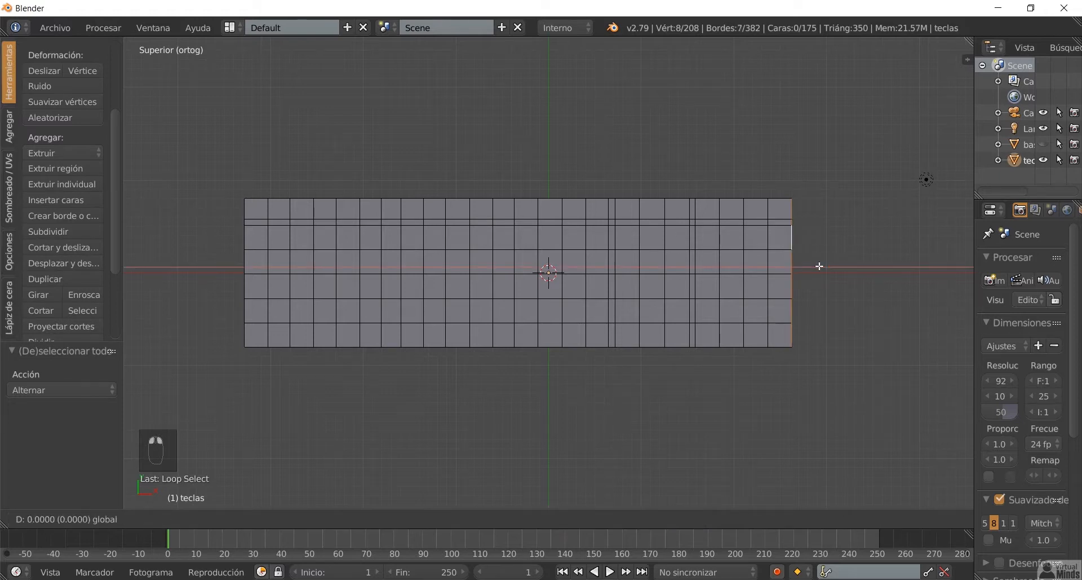
key("g")
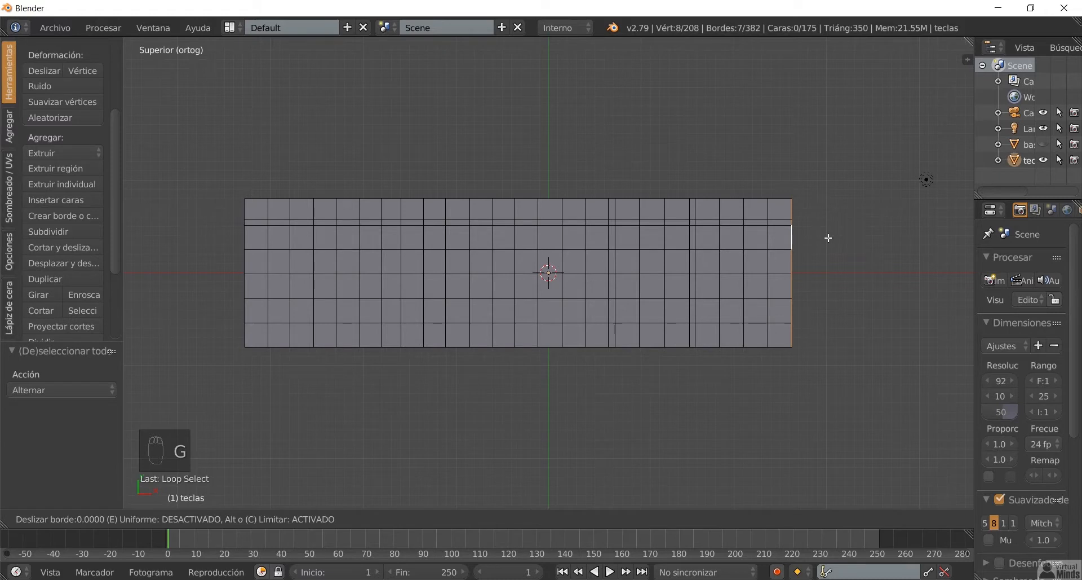
left_click(829, 238)
key("a")
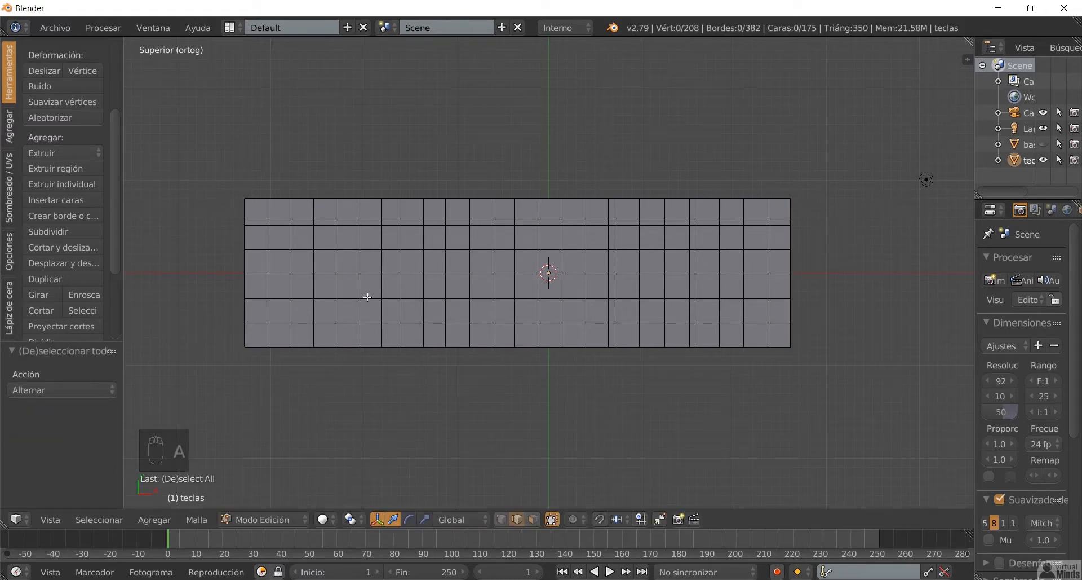
Step: Even out the narrow column in the plane's left half by edge-sliding its right edge loop by a factor of about 0.079
middle_click_drag(478, 352, 468, 320)
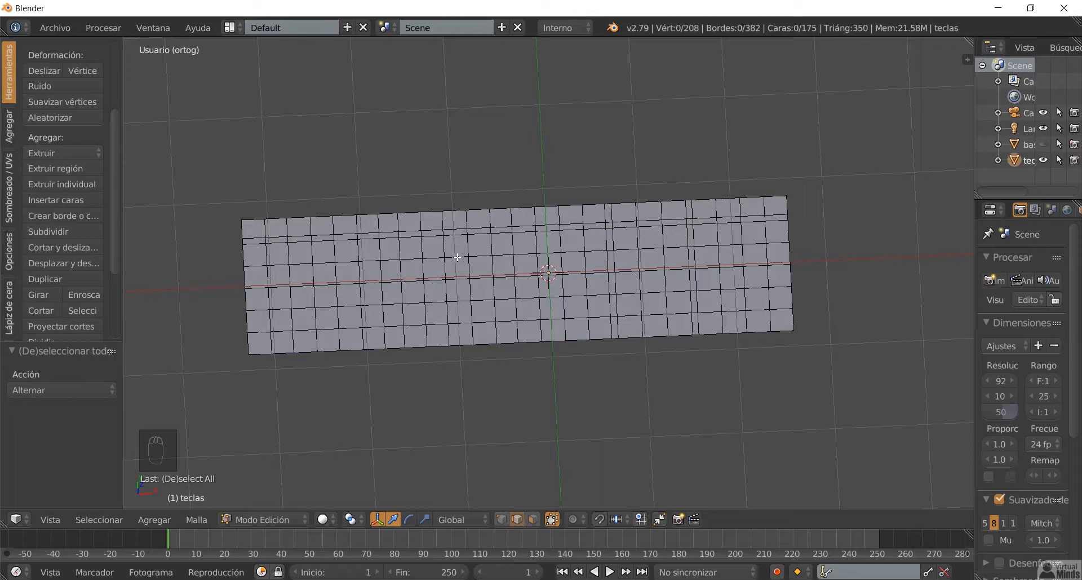
key("KP_7")
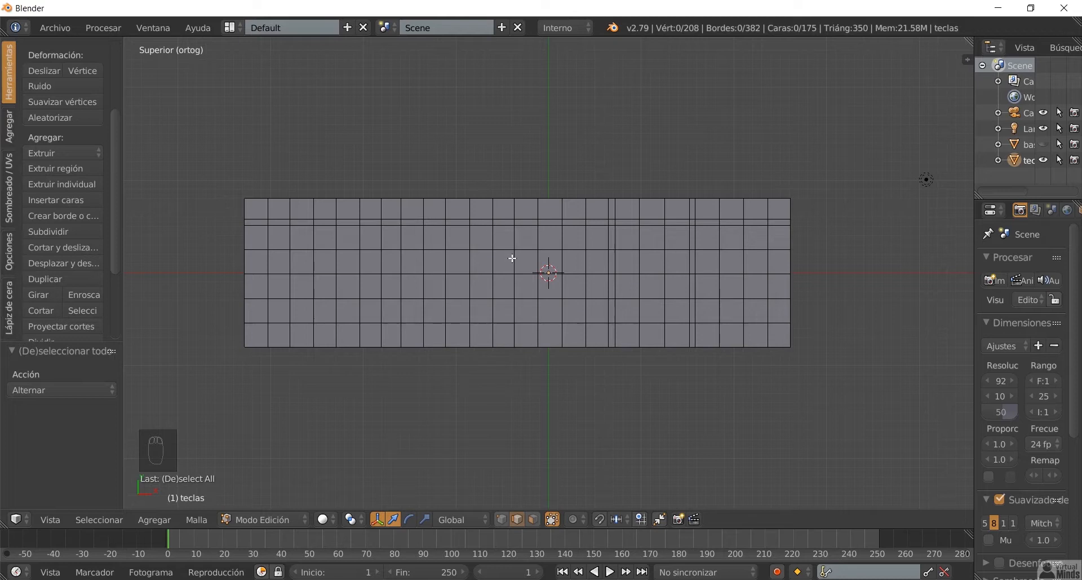
right_click(404, 238, "alt")
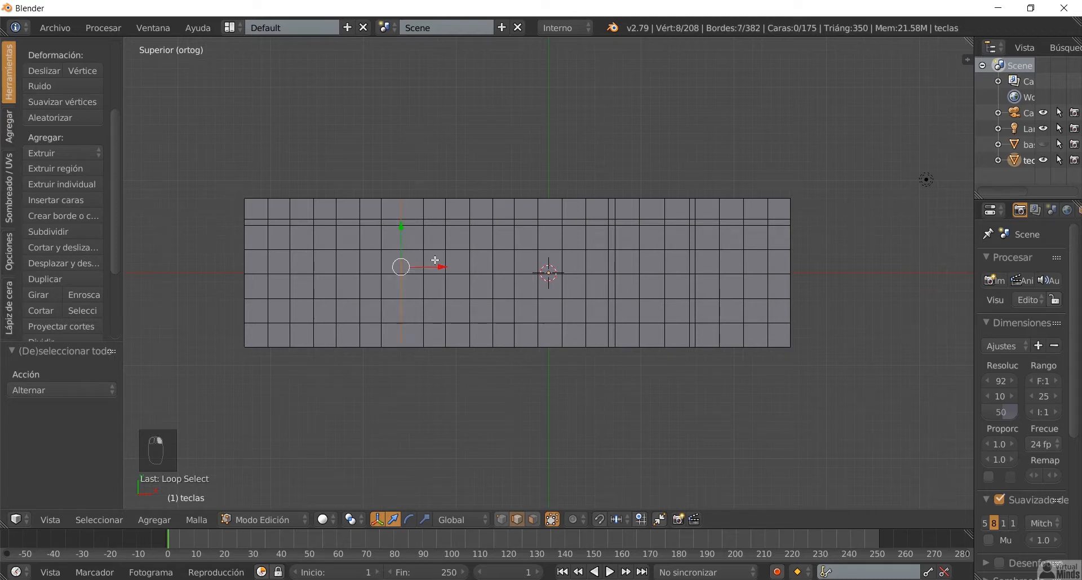
key("g")
key("g")
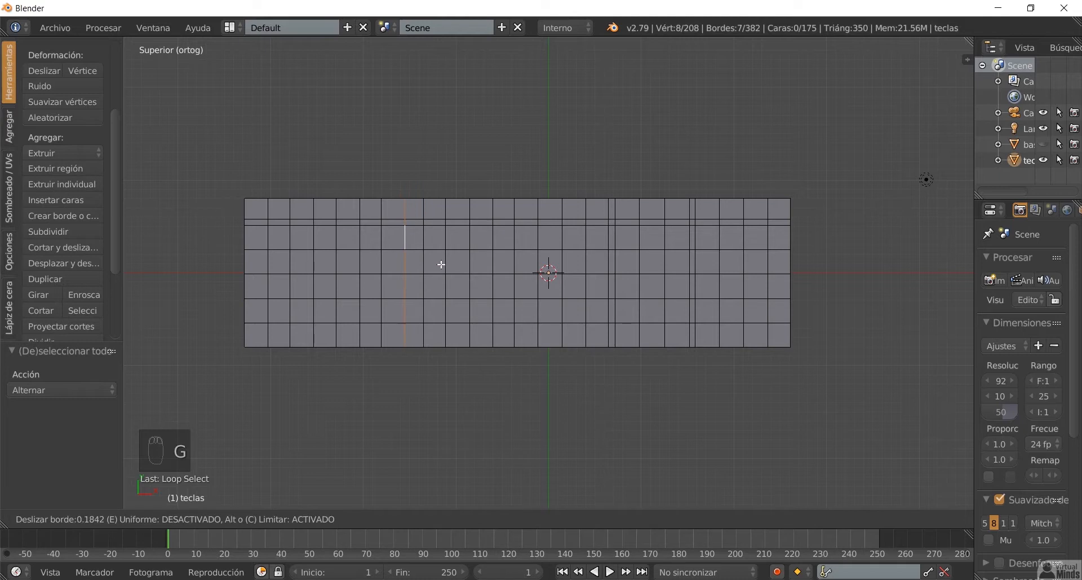
left_click(439, 262)
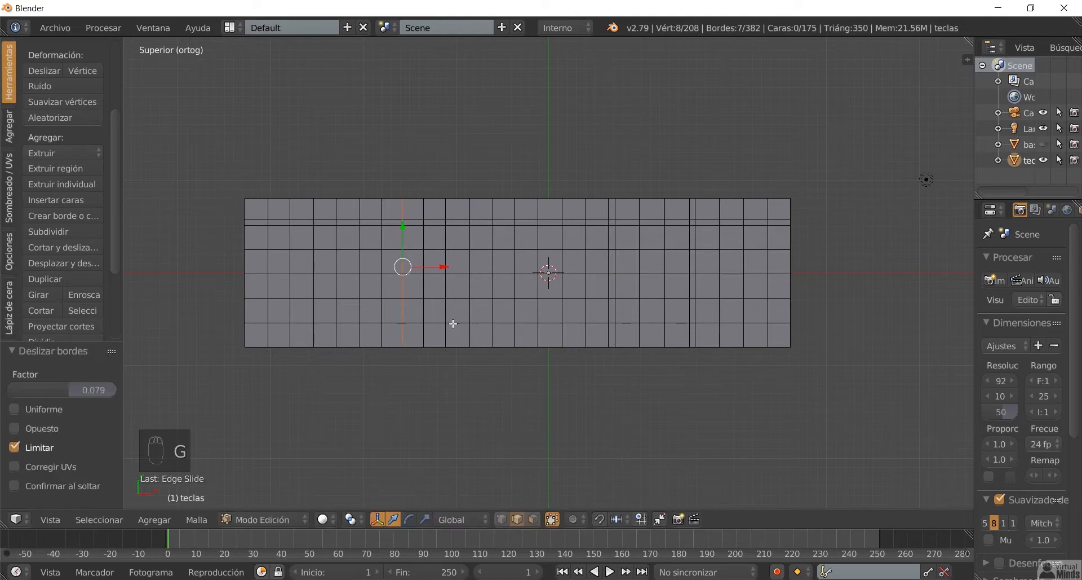
key("a")
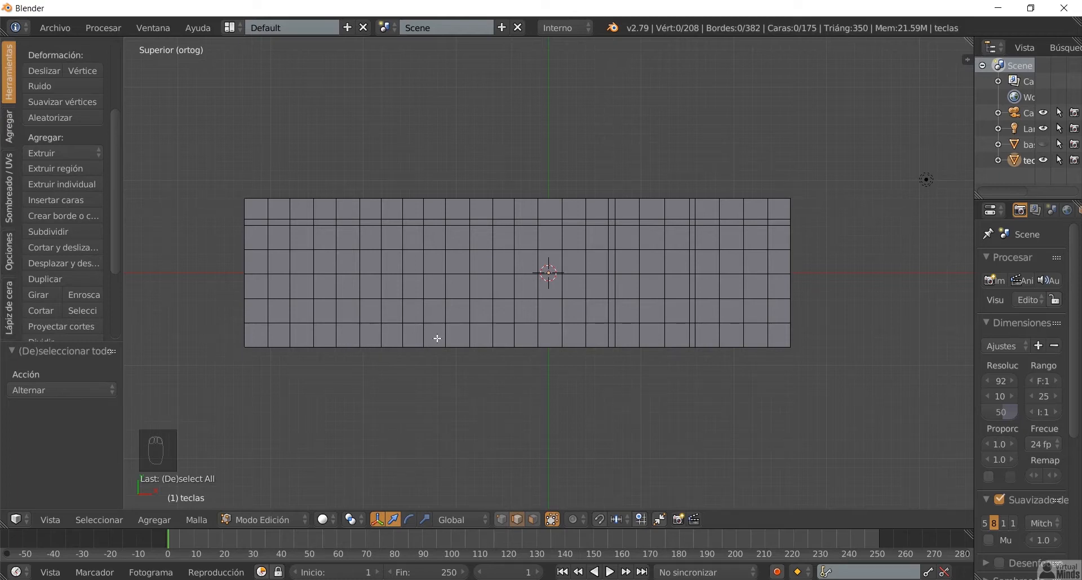
Step: Delete seven adjacent faces in the bottom row, starting at the fifth column from the left, where the space bar goes
left_click(534, 519)
left_click(347, 336)
left_click(370, 339, "shift")
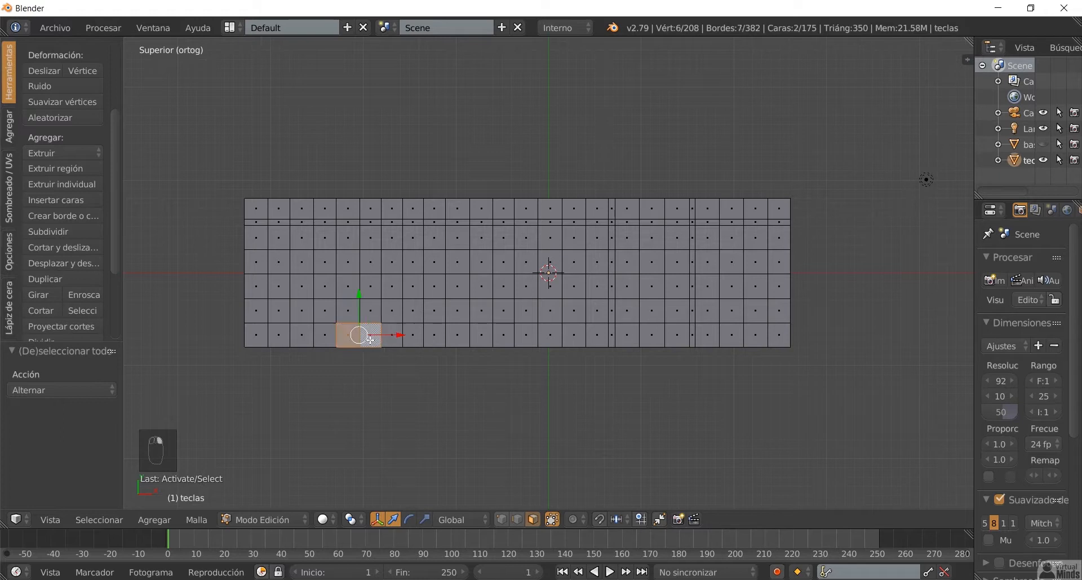
left_click(398, 336, "shift")
left_click(420, 337, "shift")
left_click(440, 335, "shift")
left_click(460, 332, "shift")
left_click(478, 338, "shift")
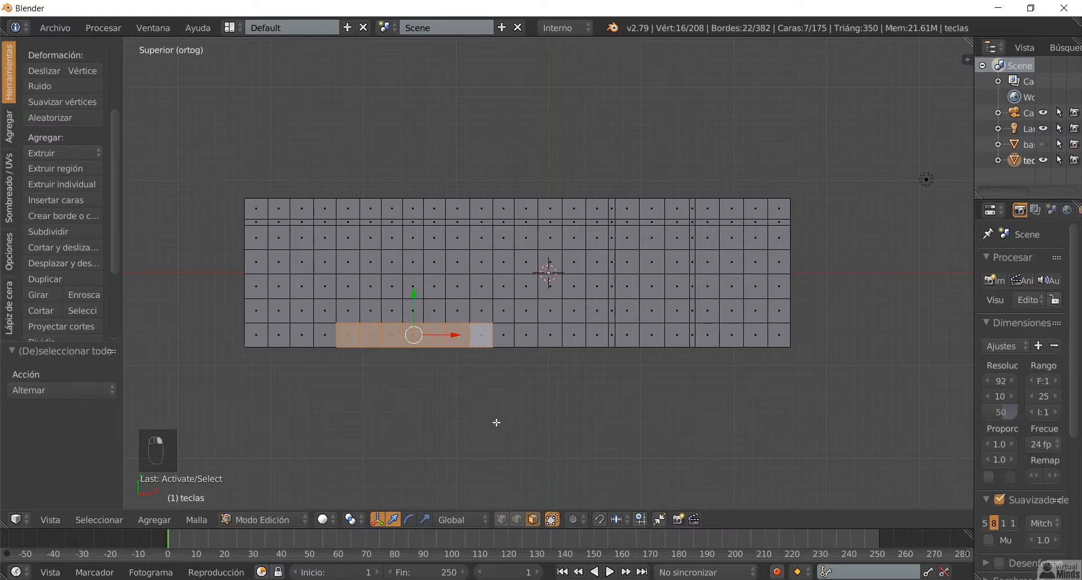
scroll(409, 397, "up", 1)
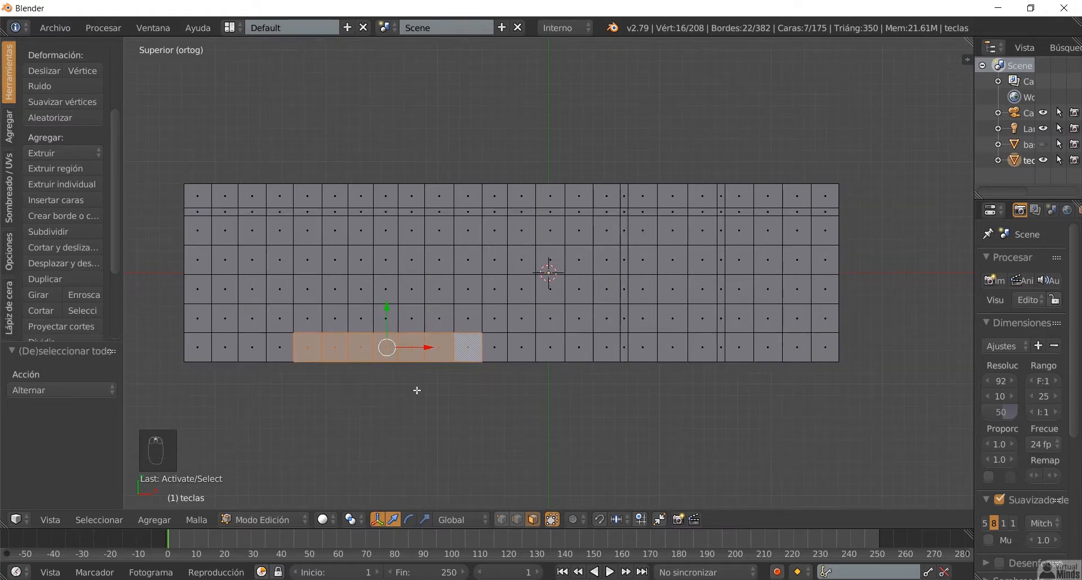
middle_click_drag(417, 391, 479, 375, "shift")
scroll(480, 375, "up", 1)
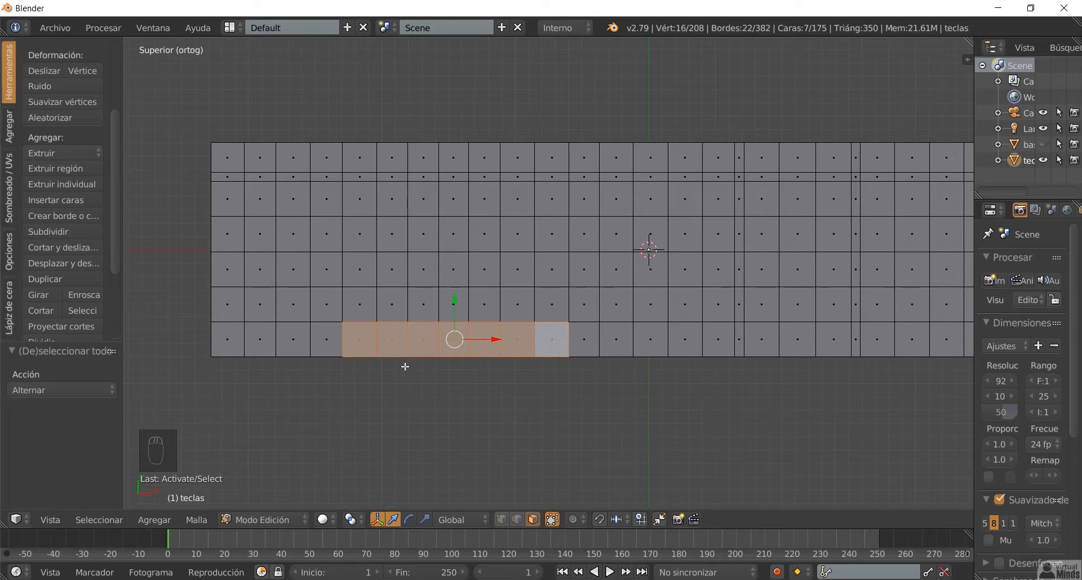
key("Delete")
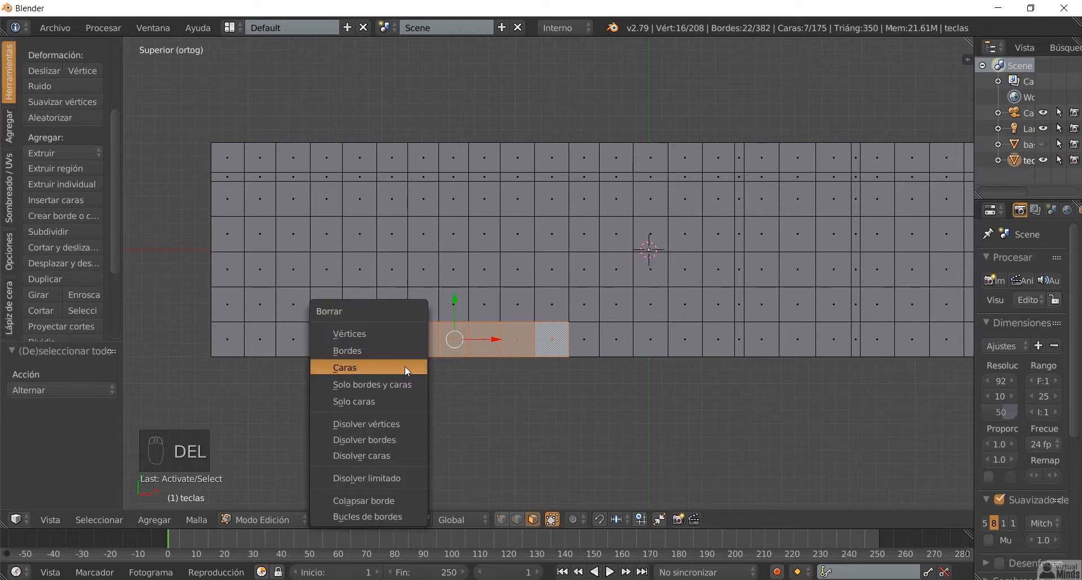
left_click(406, 366)
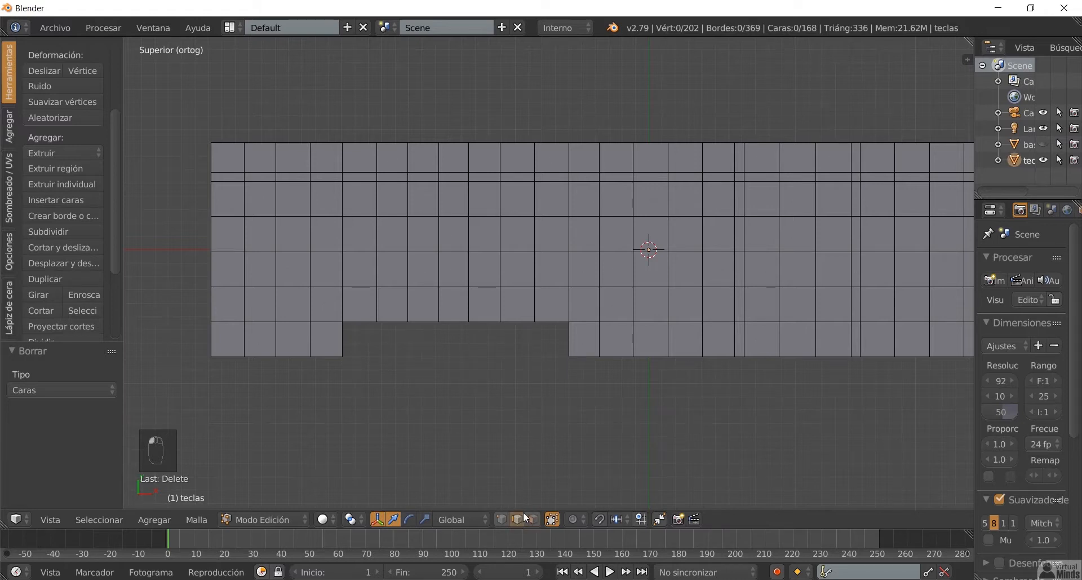
Step: Fill the opening in the bottom row with one single face for the space bar
right_click(342, 344, "alt")
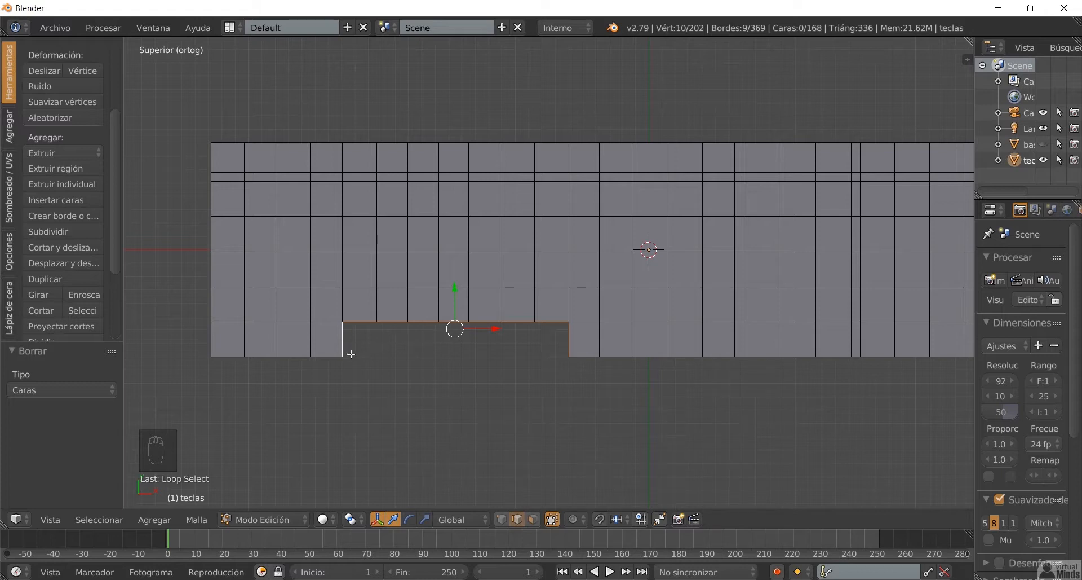
key("f")
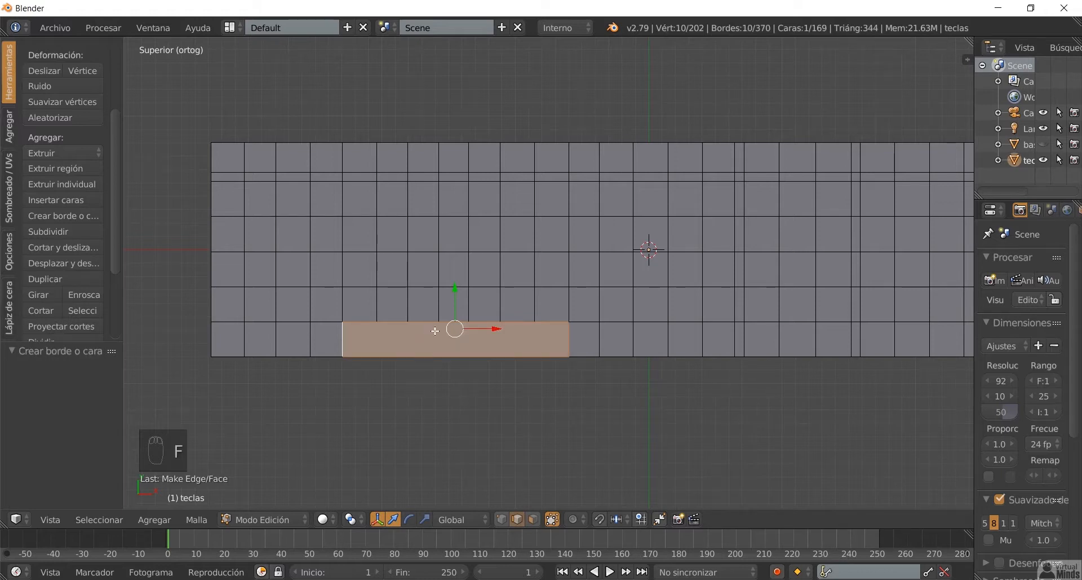
key("a")
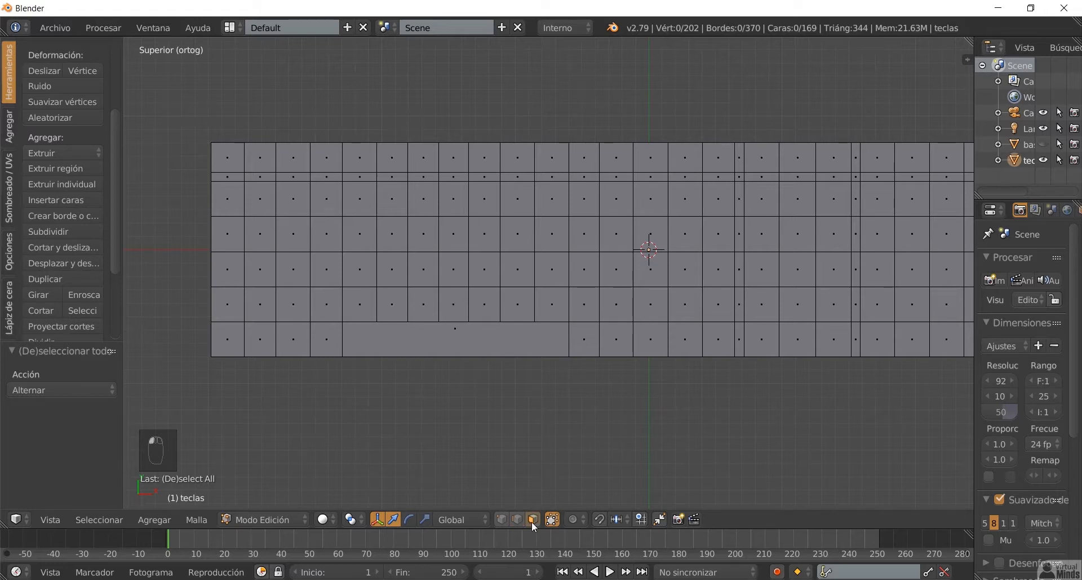
Step: Replace the three faces just before the first narrow gap column in the second row from the bottom with one single face
right_click(657, 300)
right_click(683, 305, "shift")
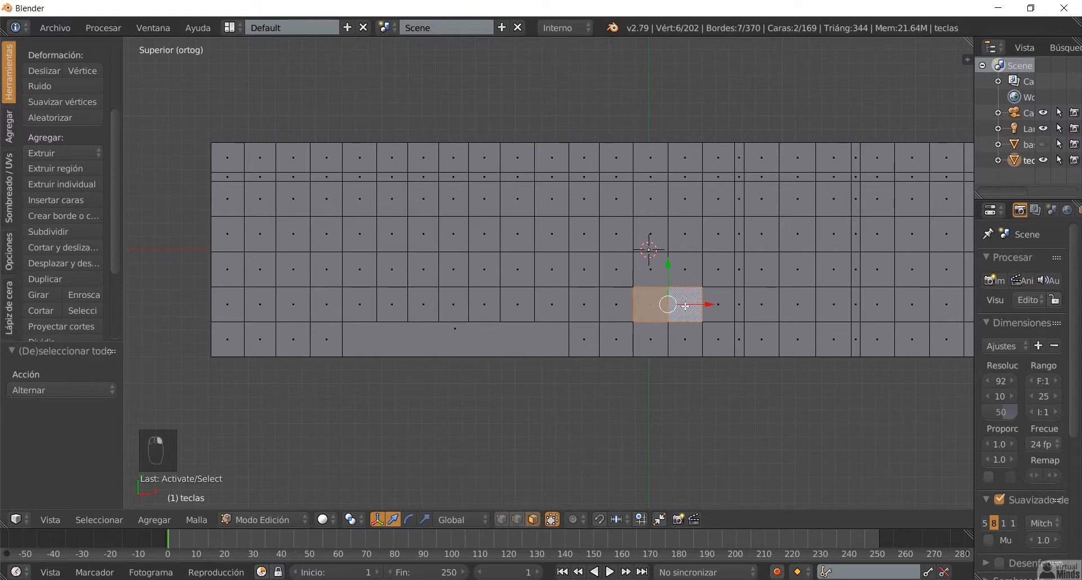
right_click(714, 309, "shift")
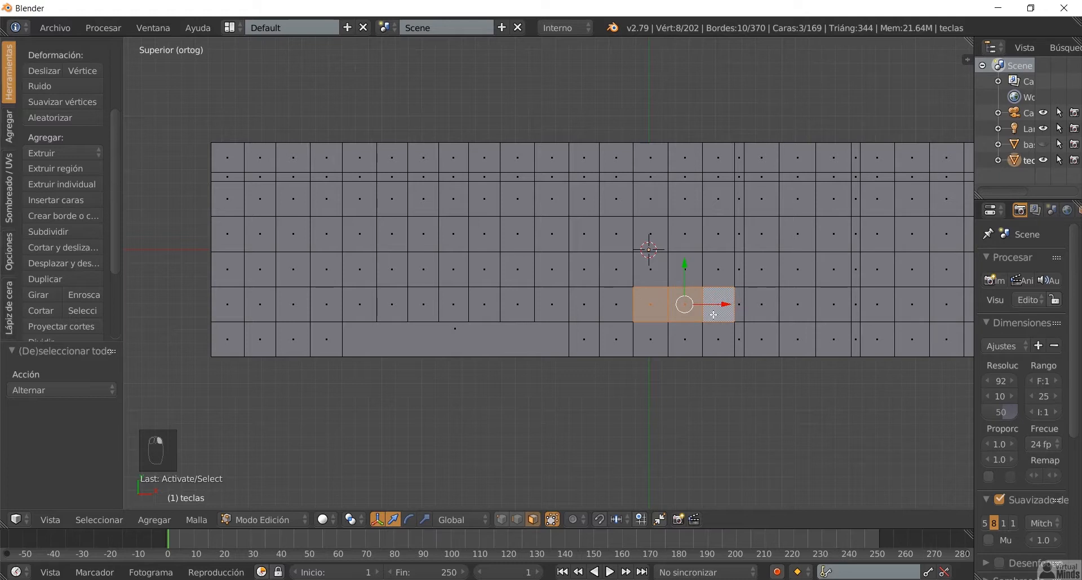
key("Delete")
left_click(657, 414)
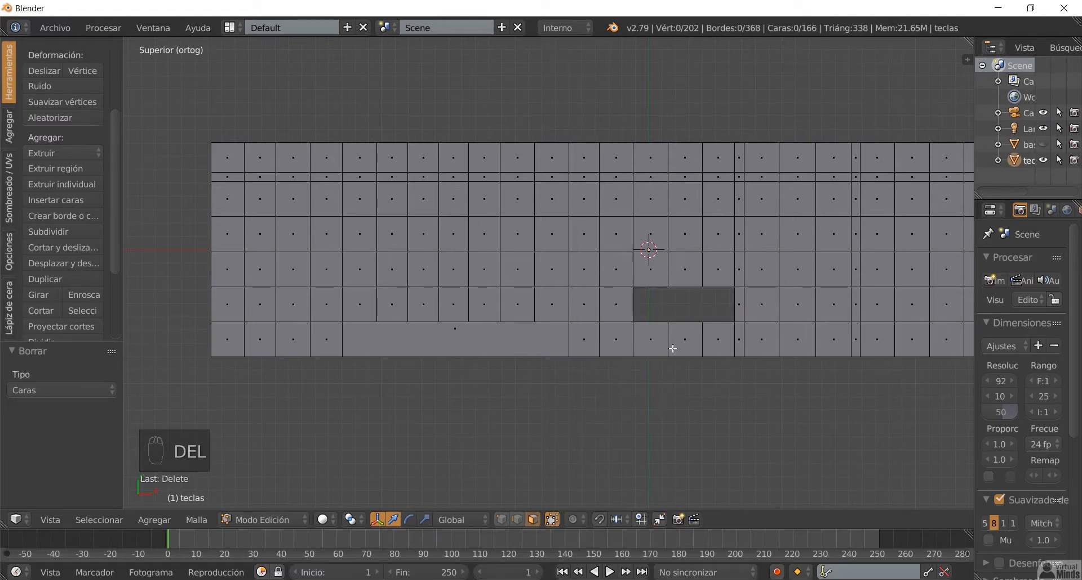
left_click(517, 519)
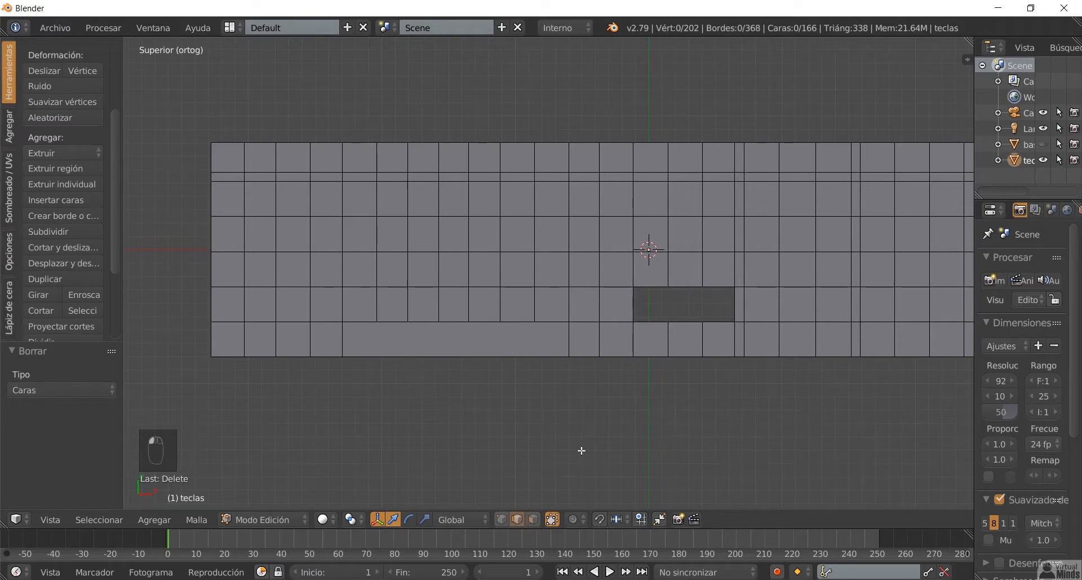
left_click(632, 301, "alt")
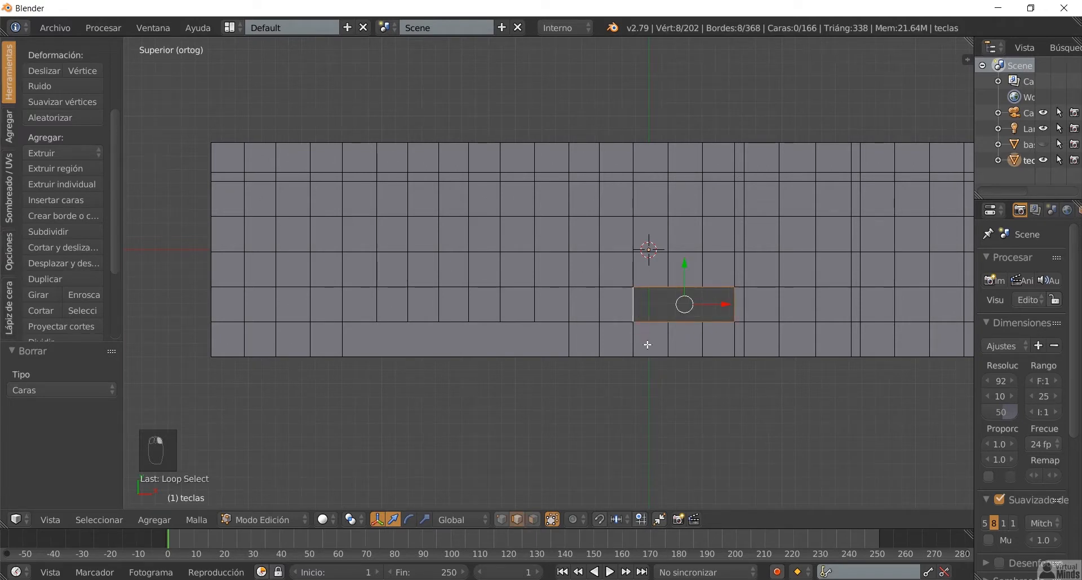
key("f")
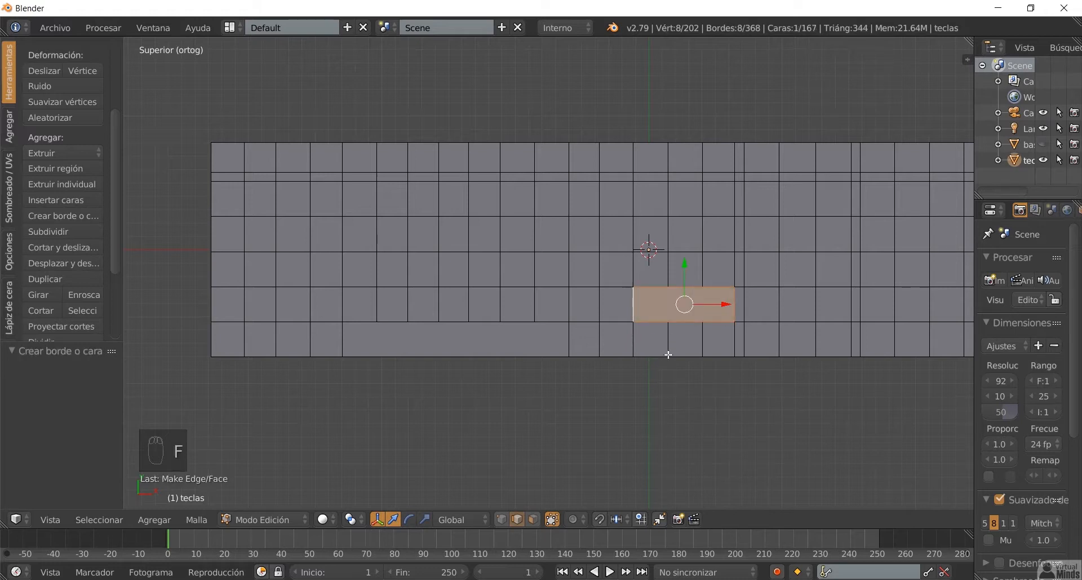
key("a")
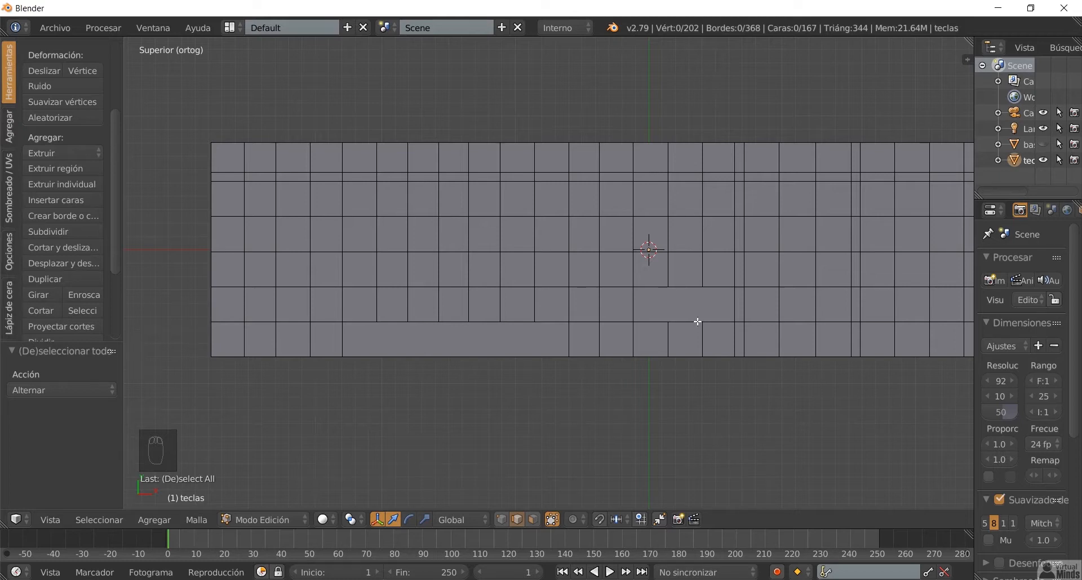
Step: Replace the last two fourth-row faces, counting from the bottom, before the first gap column and the face below the second with one L-shaped face
key("3")
right_click(685, 234)
right_click(718, 234, "shift")
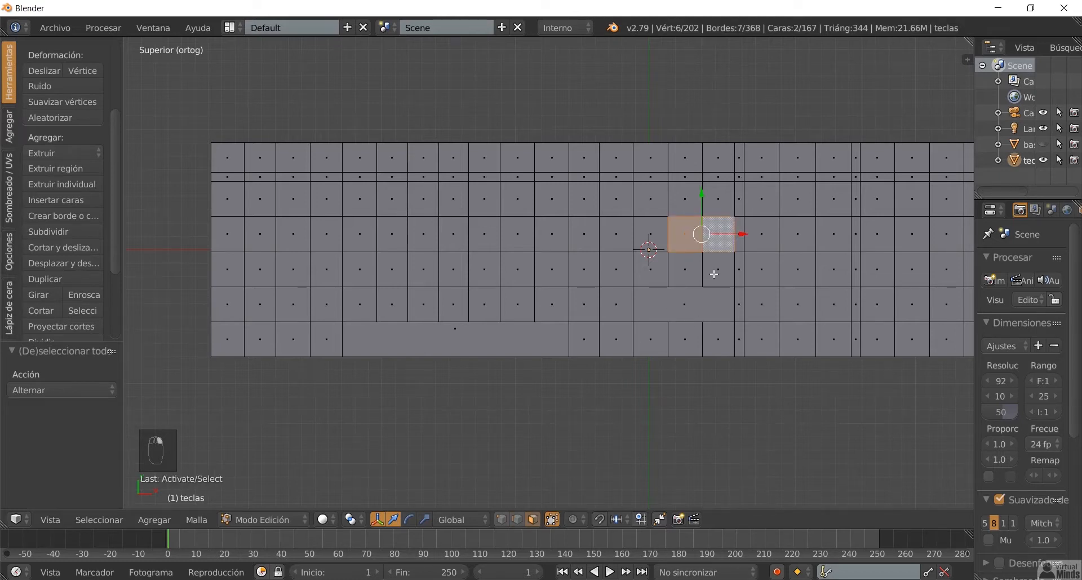
right_click(715, 274, "shift")
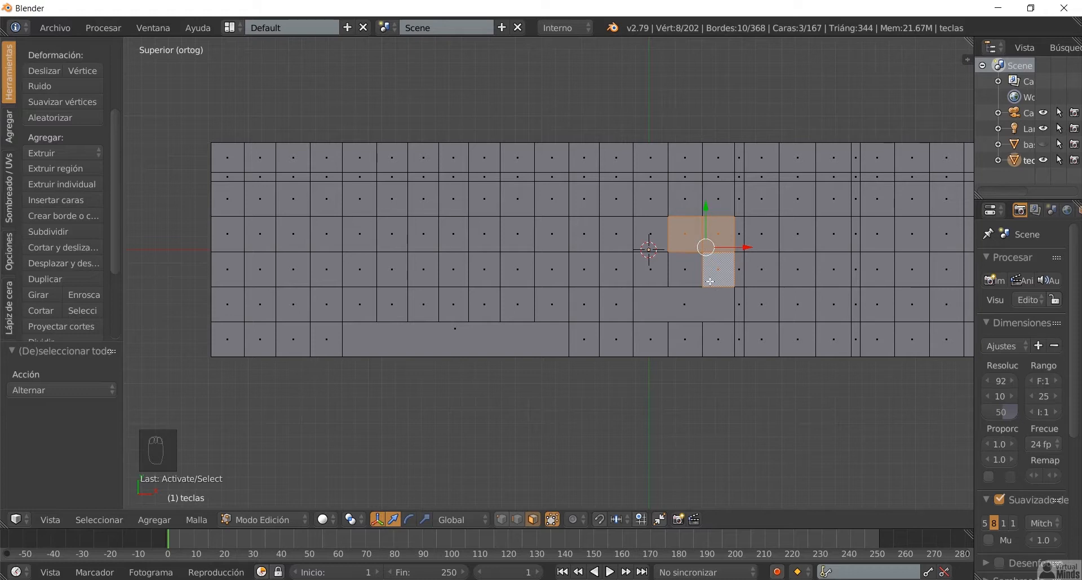
key("Delete")
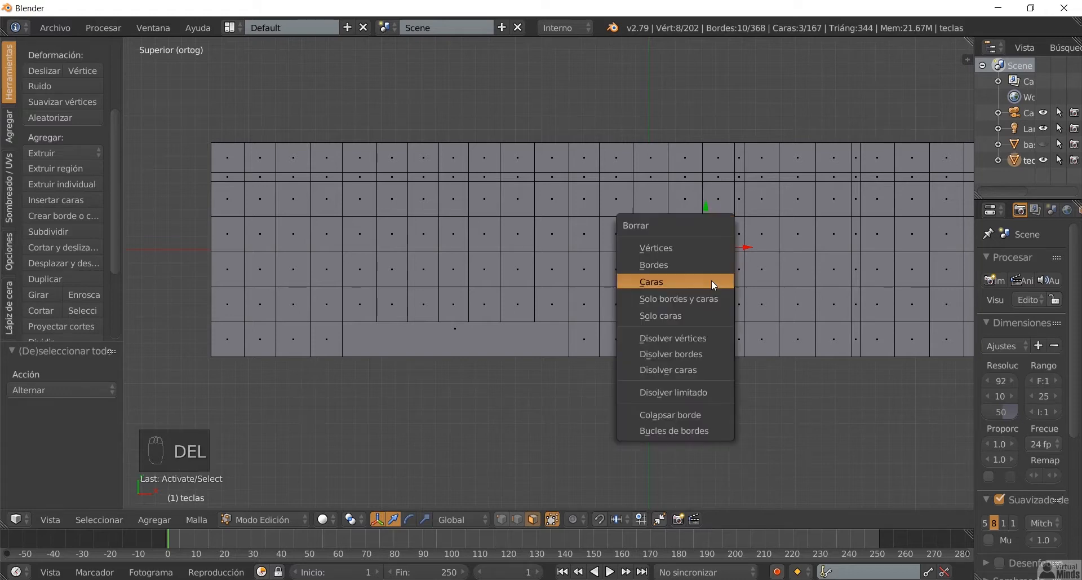
left_click(696, 281)
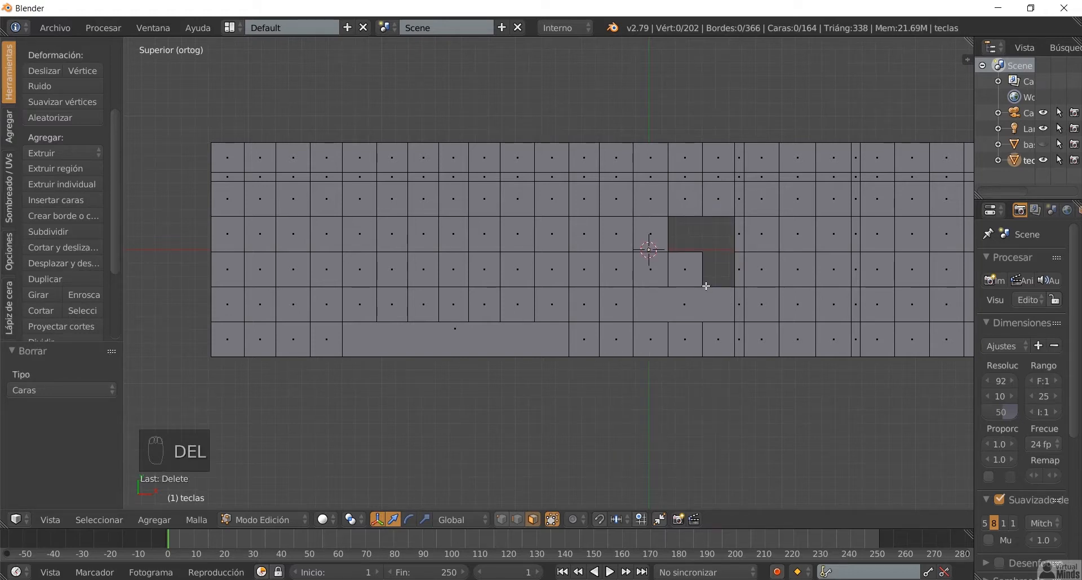
left_click(517, 519)
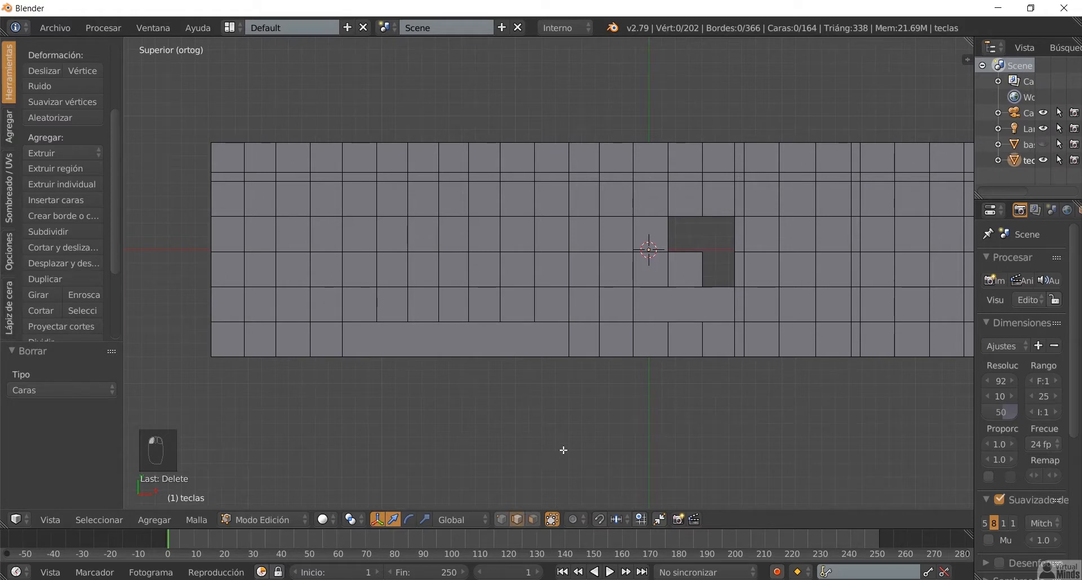
right_click(680, 252, "alt")
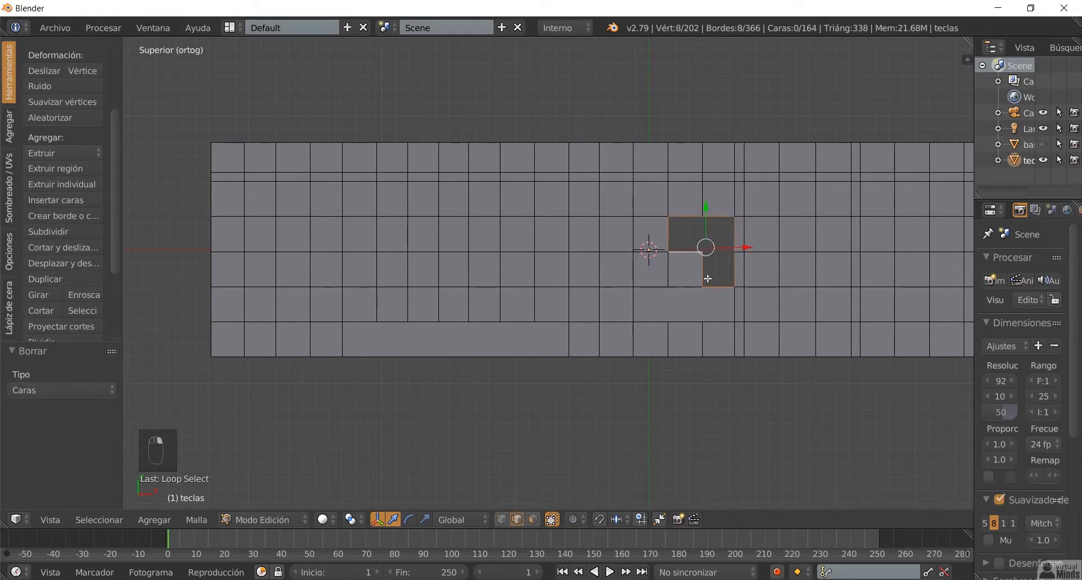
key("f")
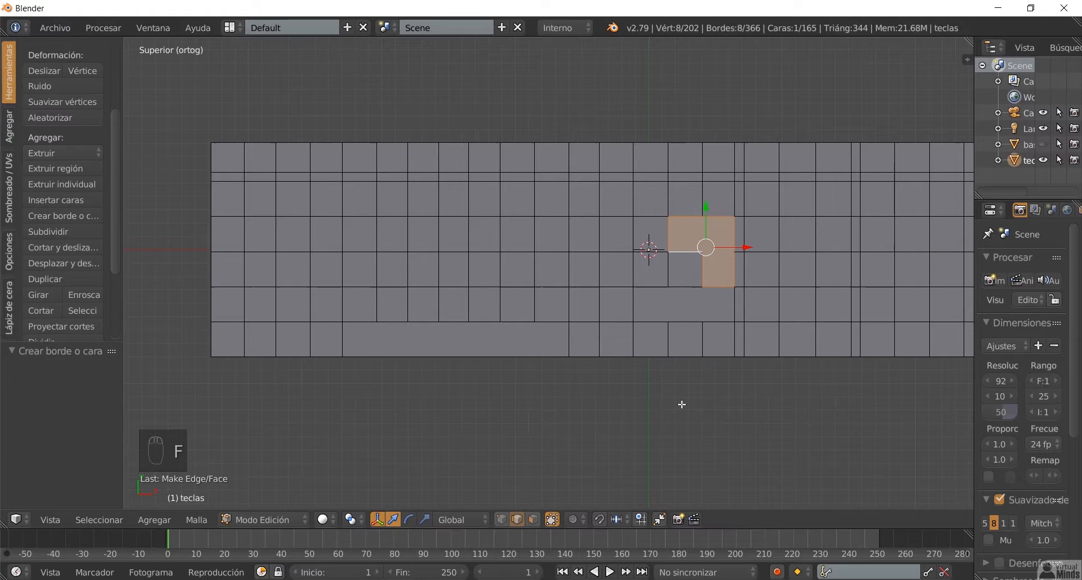
key("a")
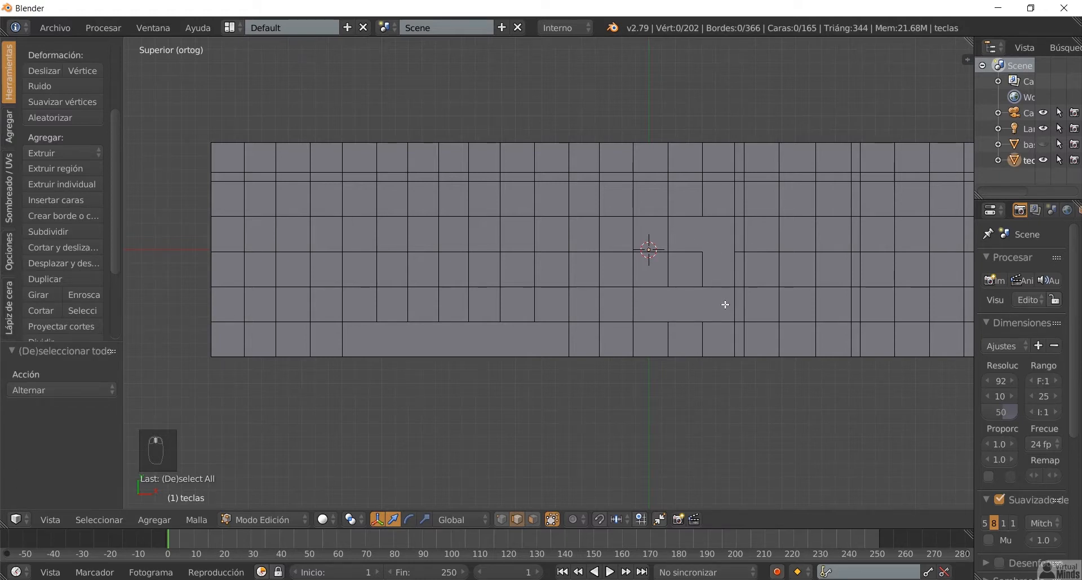
Step: Replace the first two bottom-row faces of the numeric keypad, just after the second narrow gap column, with one double-width face
middle_click_drag(726, 304, 568, 302, "shift")
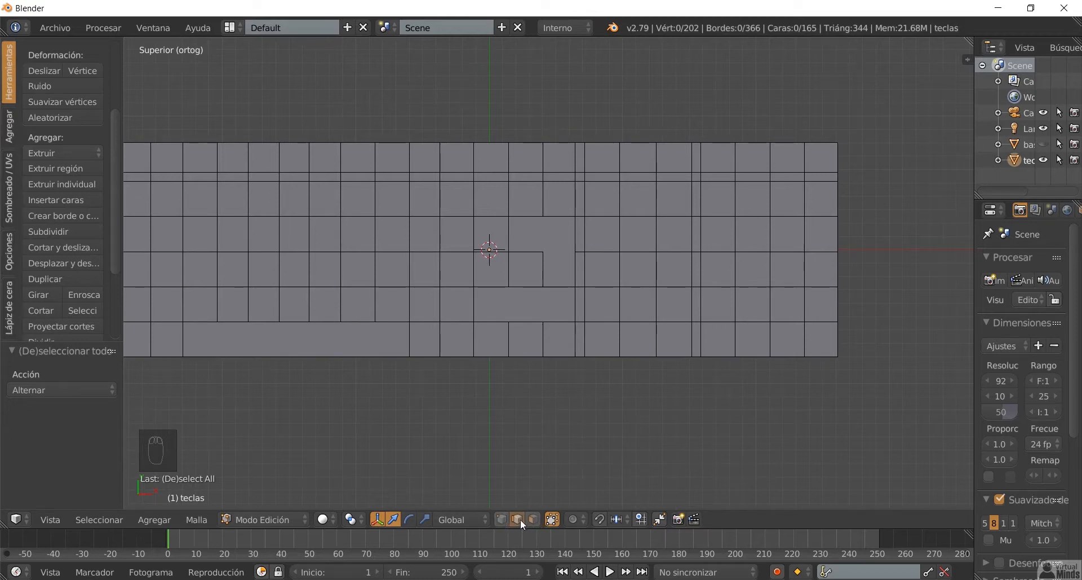
key("ctrl+Tab")
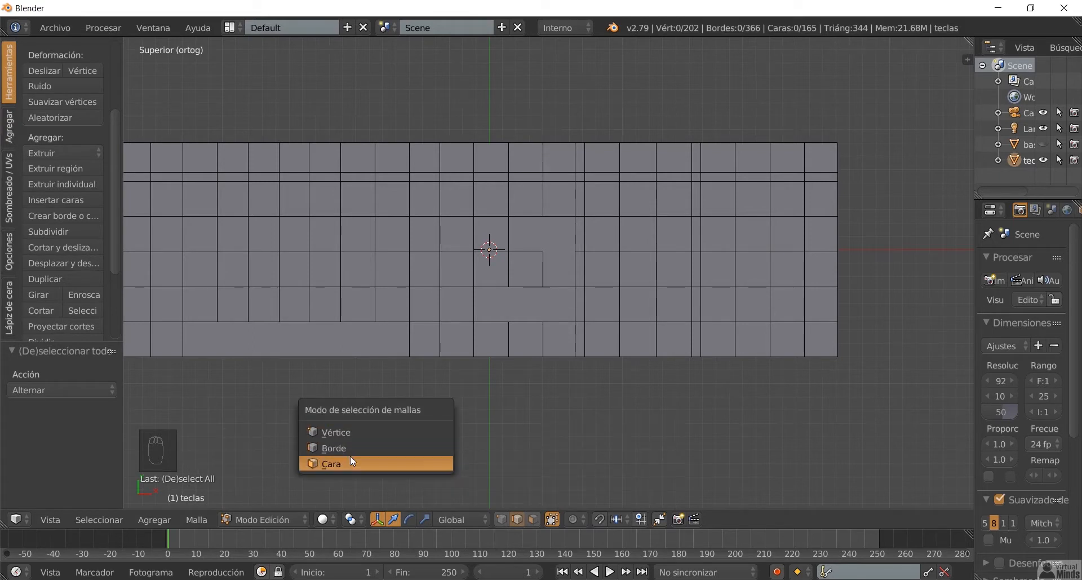
left_click(320, 468)
right_click(712, 342)
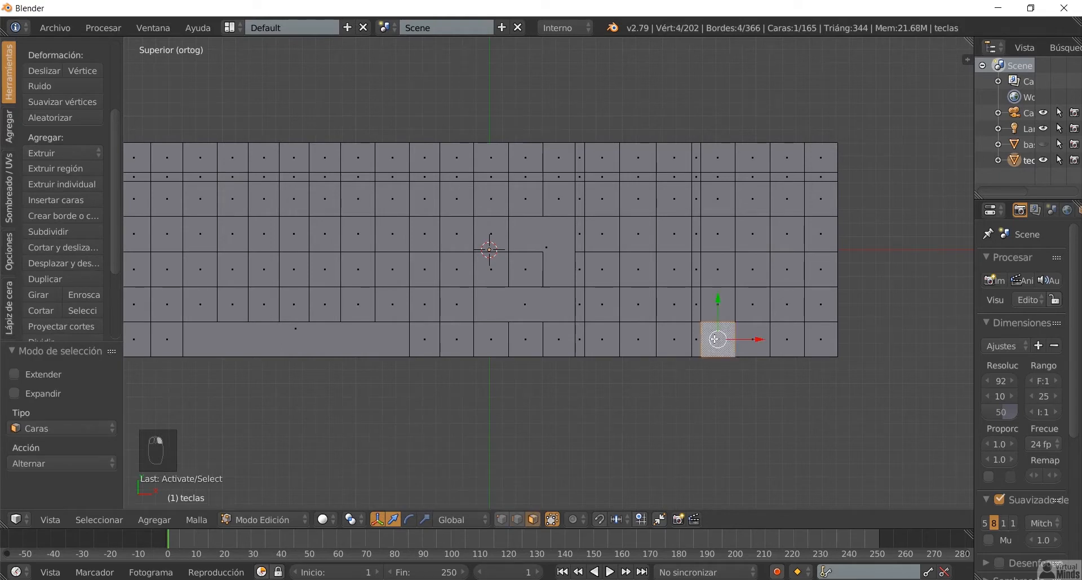
right_click(746, 341, "shift")
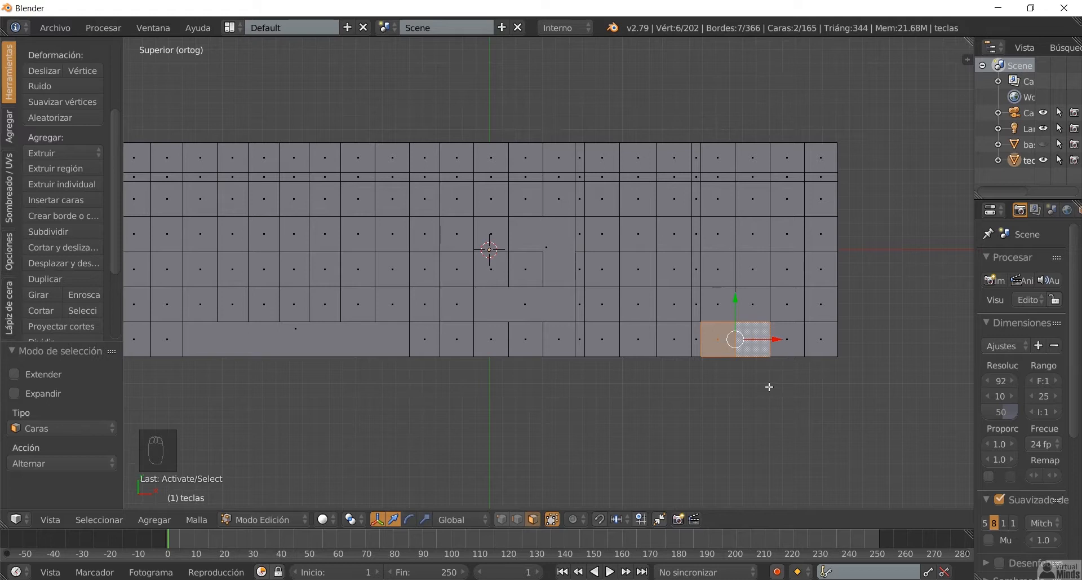
key("Delete")
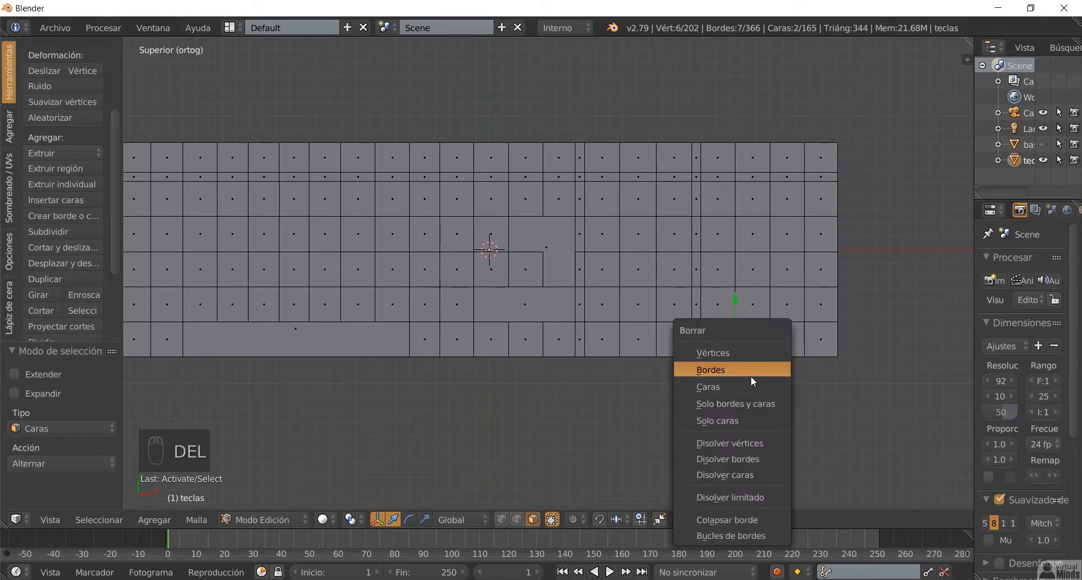
left_click(750, 382)
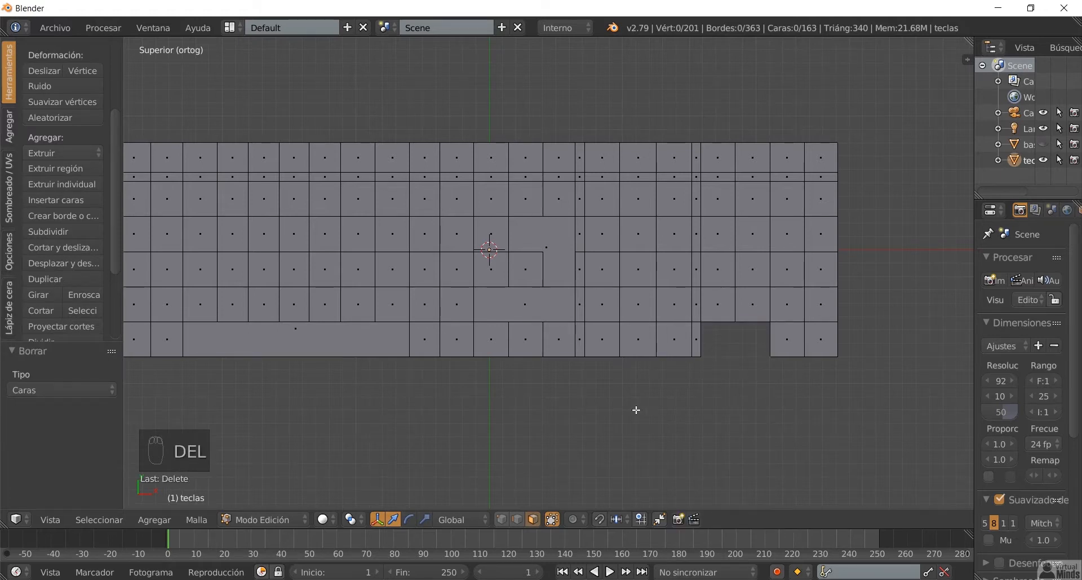
key("ctrl+Tab")
left_click(569, 393)
right_click(699, 335, "alt")
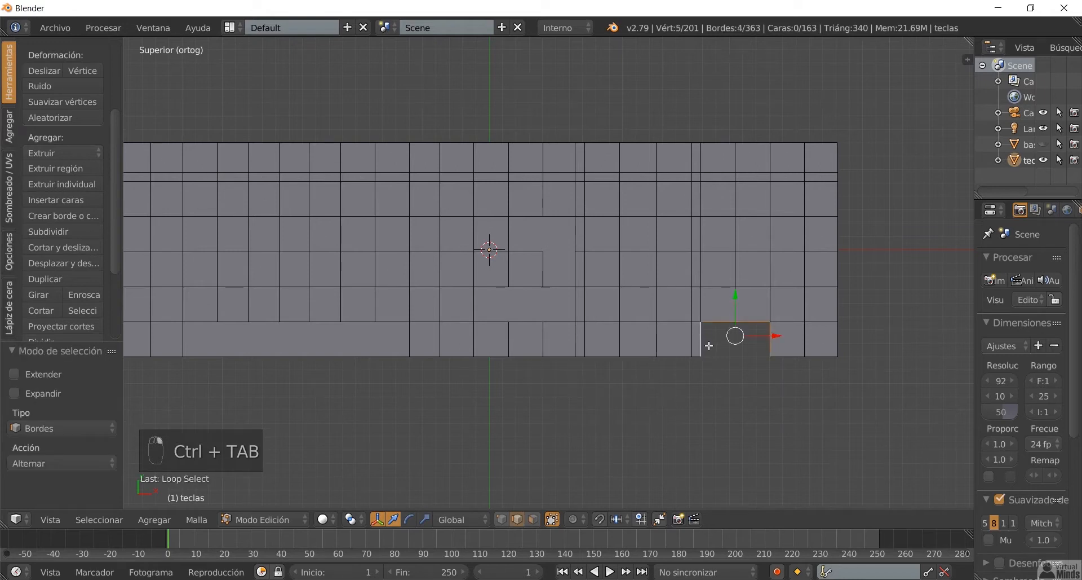
key("f")
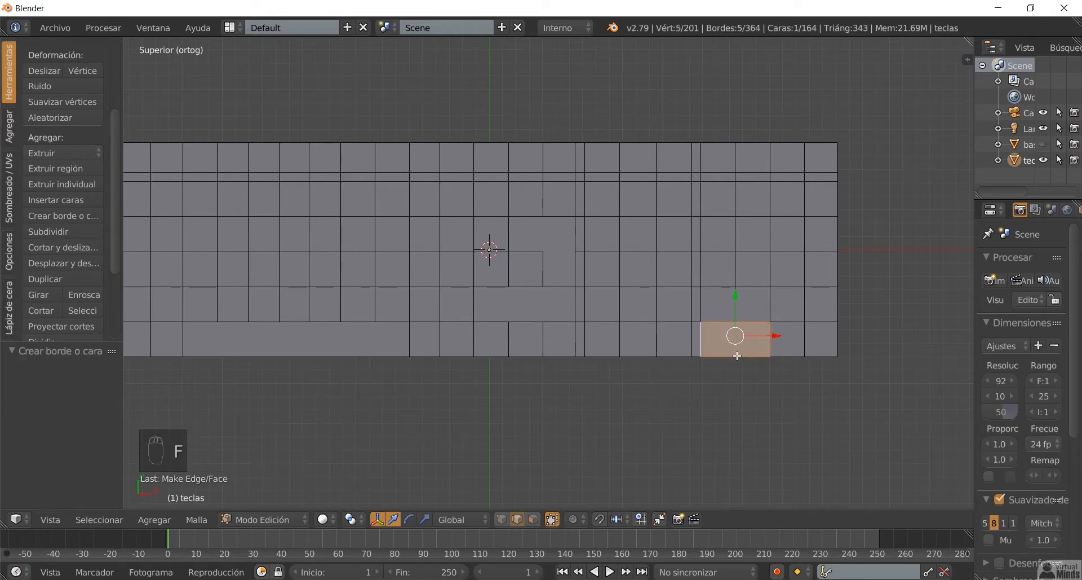
key("a")
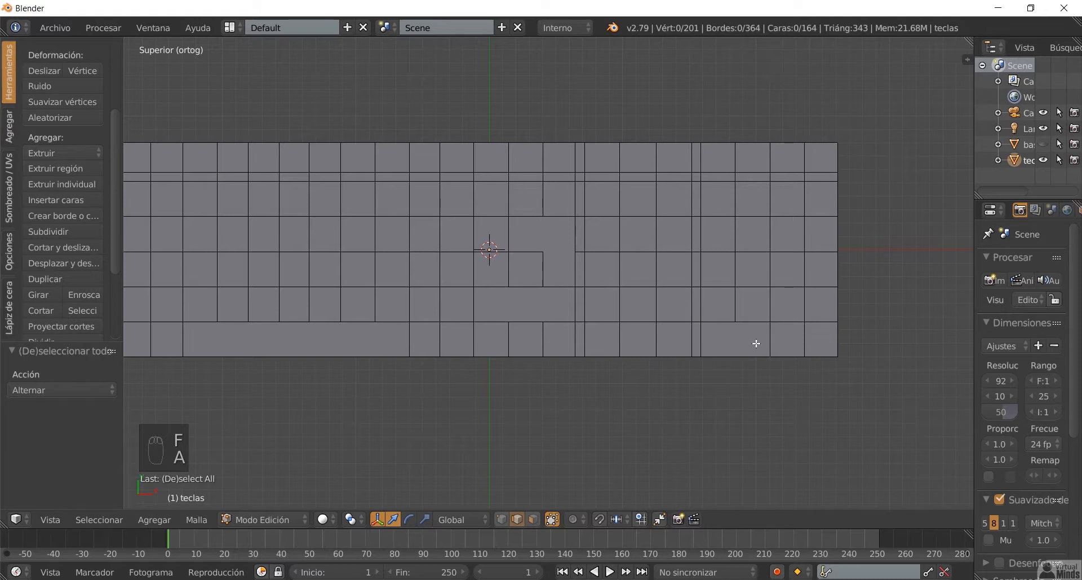
Step: Dissolve the lowest two faces of the numeric keypad's last column into one double-height key face
key("3")
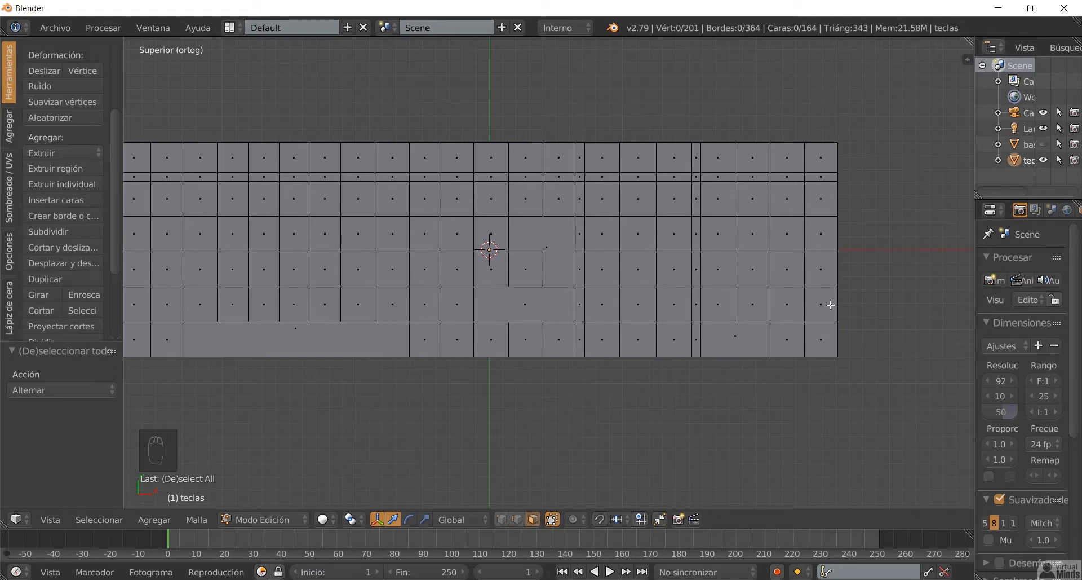
left_click(827, 305)
left_click(827, 340, "shift")
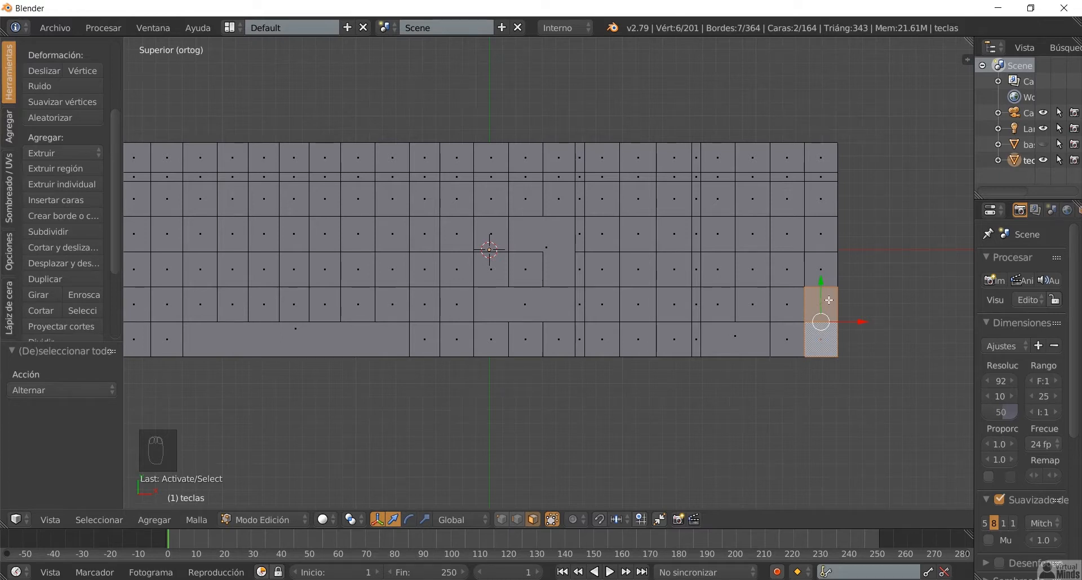
key("Delete")
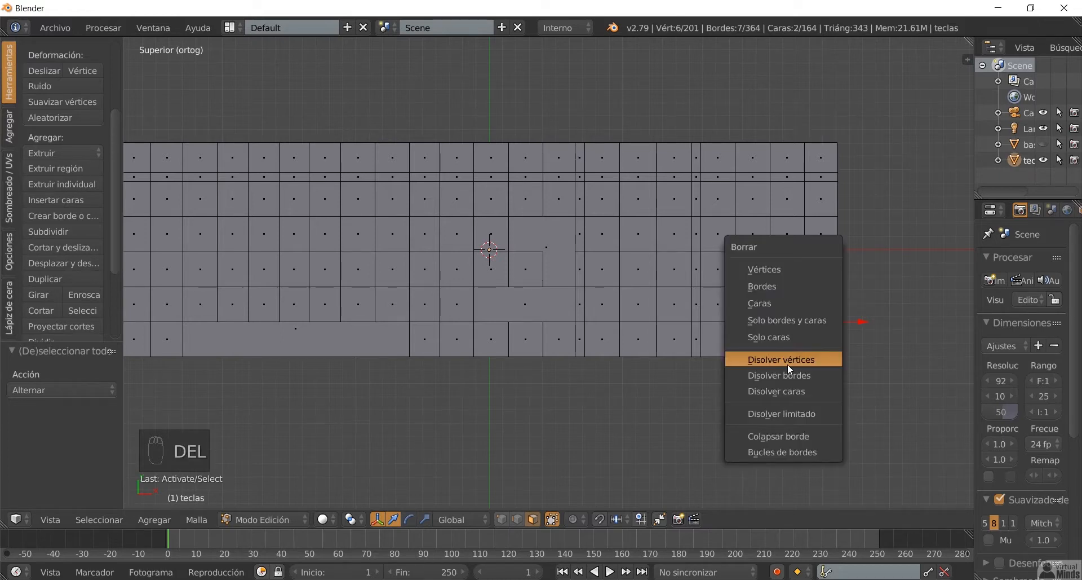
left_click(773, 393)
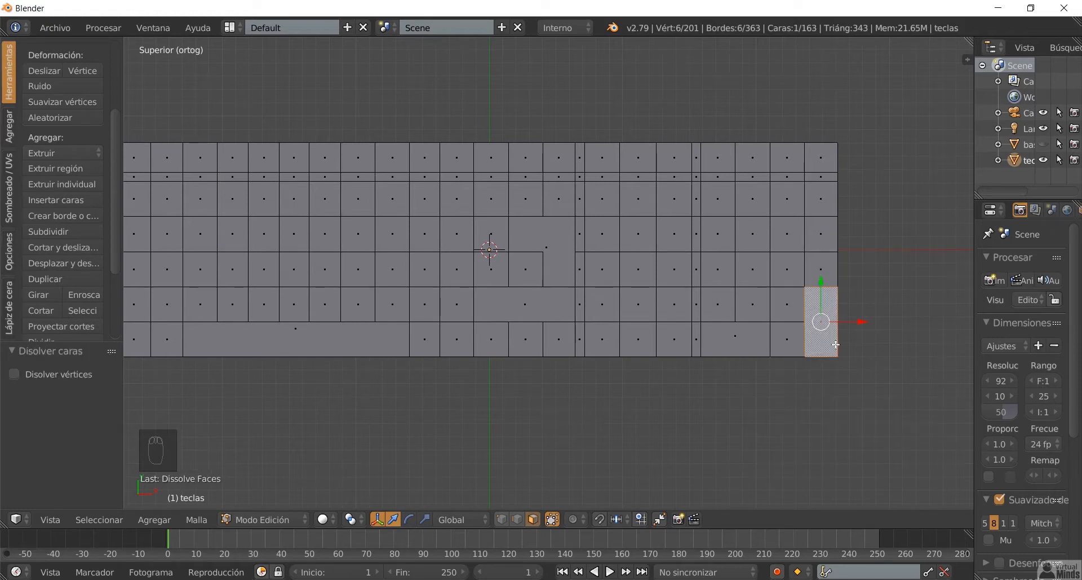
key("a")
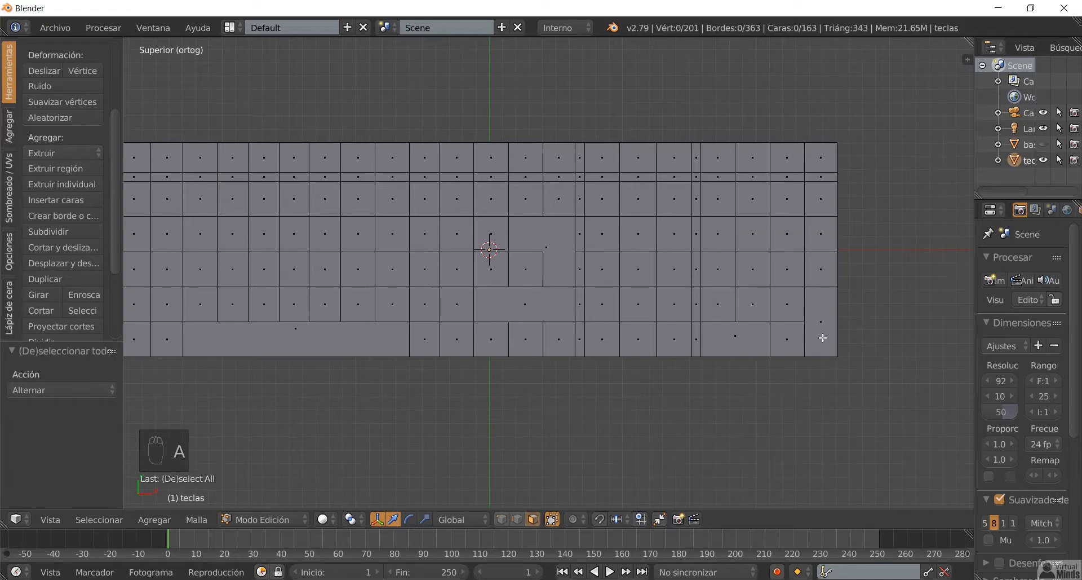
Step: Dissolve the third and fourth faces from the bottom of the keypad's last column into a second double-height face
right_click(826, 235)
right_click(823, 275, "shift")
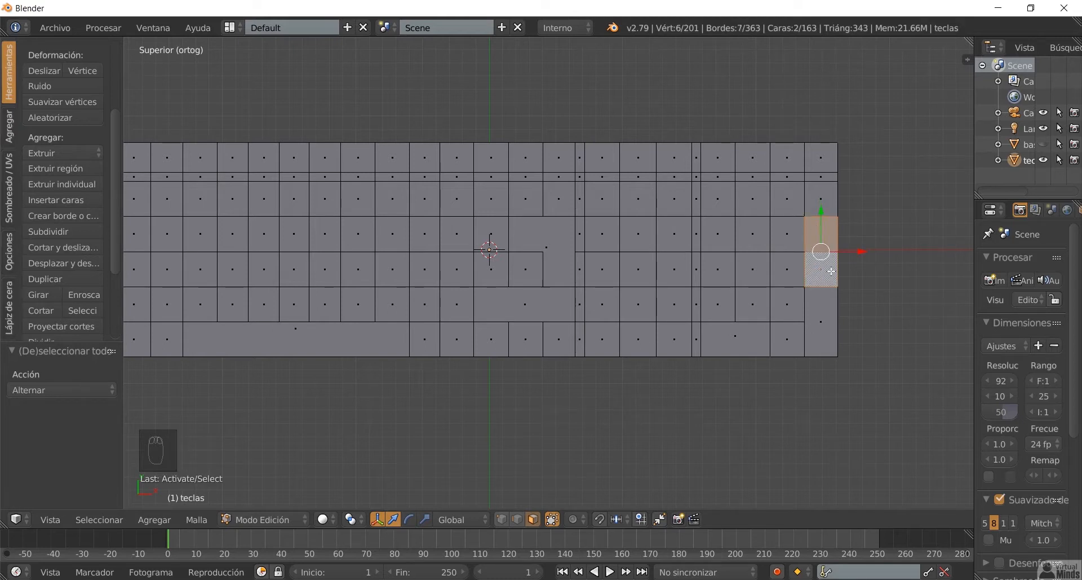
key("Delete")
left_click(806, 379)
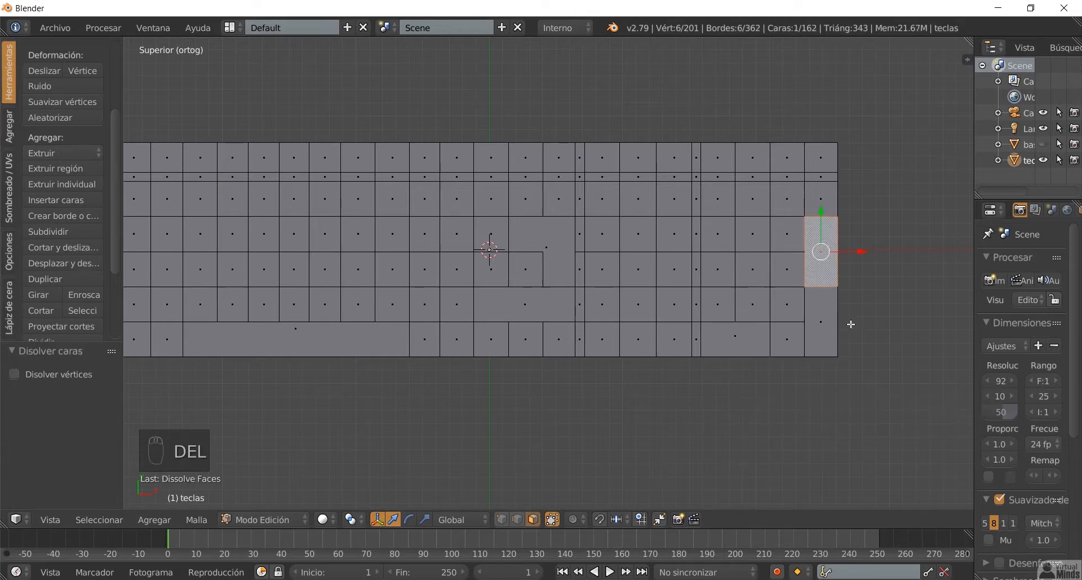
key("a")
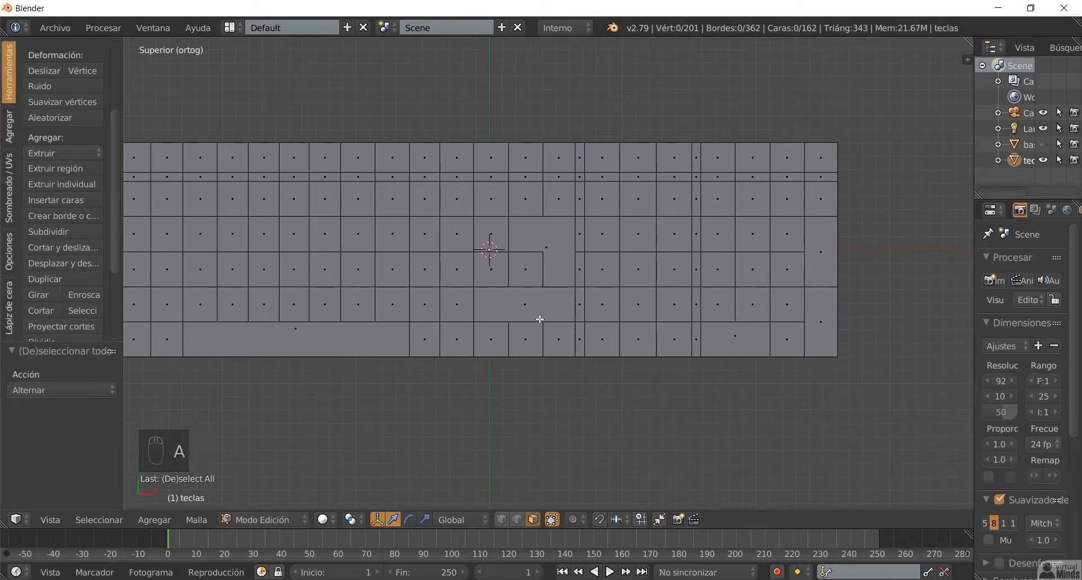
Step: Check the divided keys plane in Object Mode from an angled perspective view, and return to Edit Mode
middle_click_drag(540, 319, 634, 342, "shift")
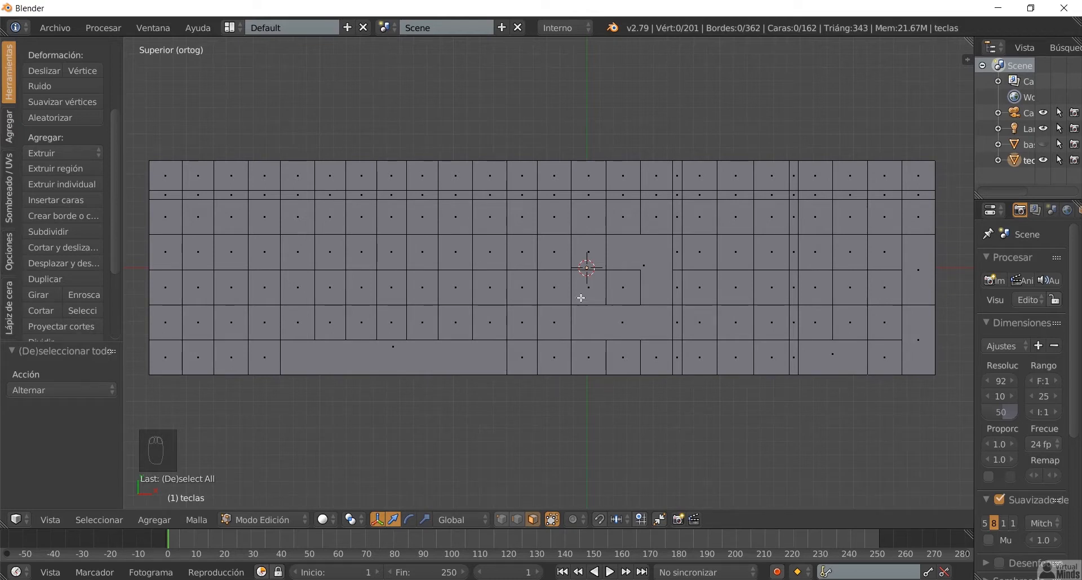
left_click(265, 520)
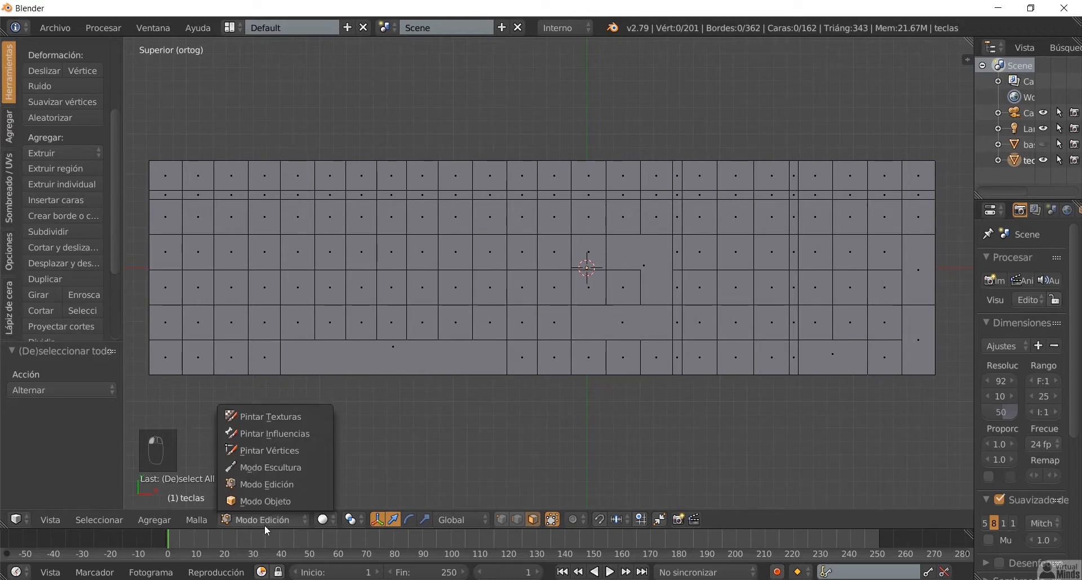
left_click(270, 499)
middle_click_drag(463, 404, 538, 295)
key("KP_5")
left_click(272, 514)
left_click(273, 484)
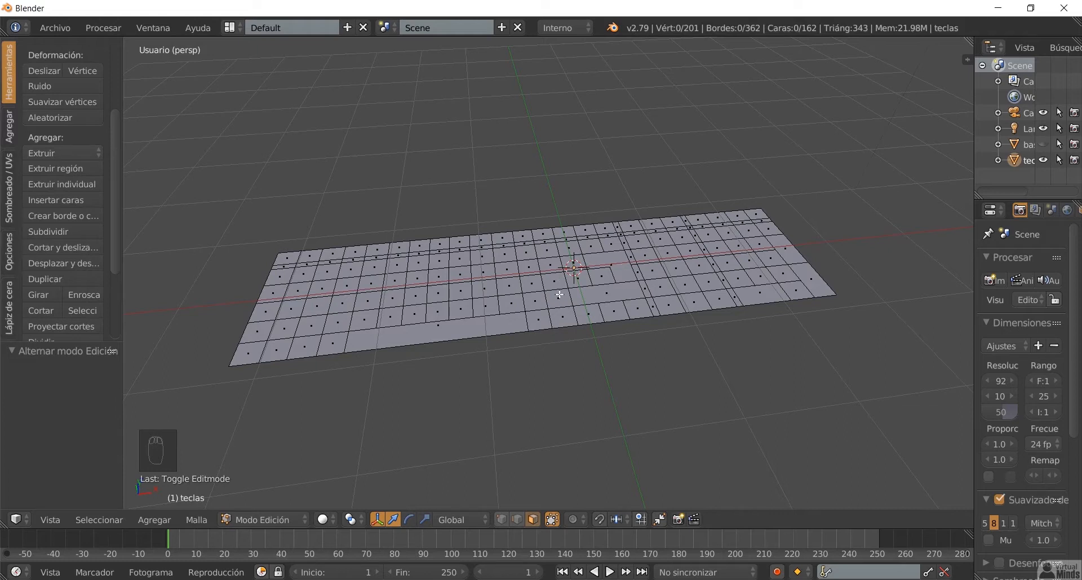
Step: Circle-select all key faces of the main block in orthographic top view, leaving the thin gap row below the function keys unselected
key("KP_7")
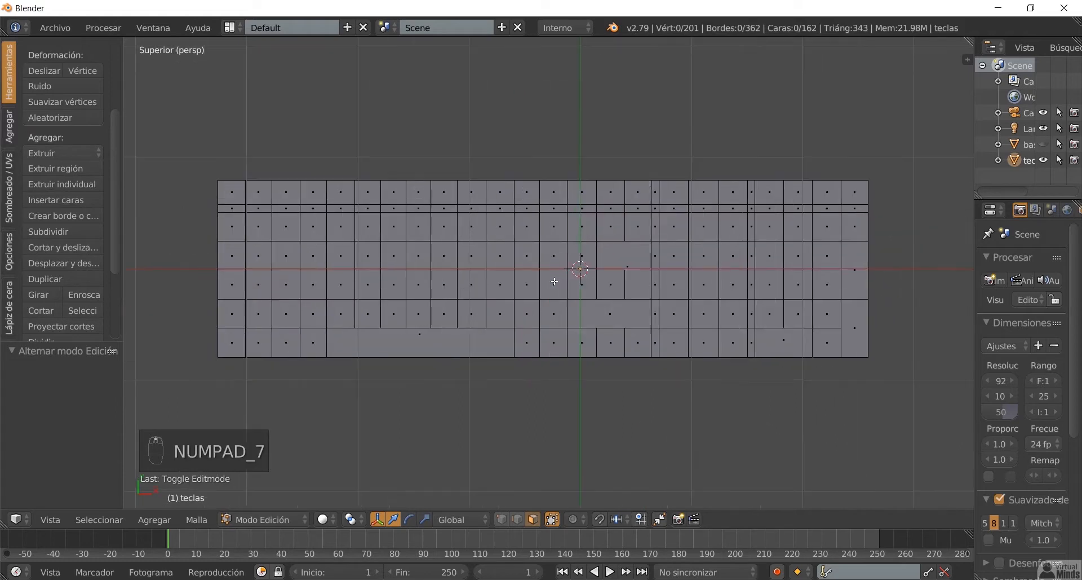
key("KP_5")
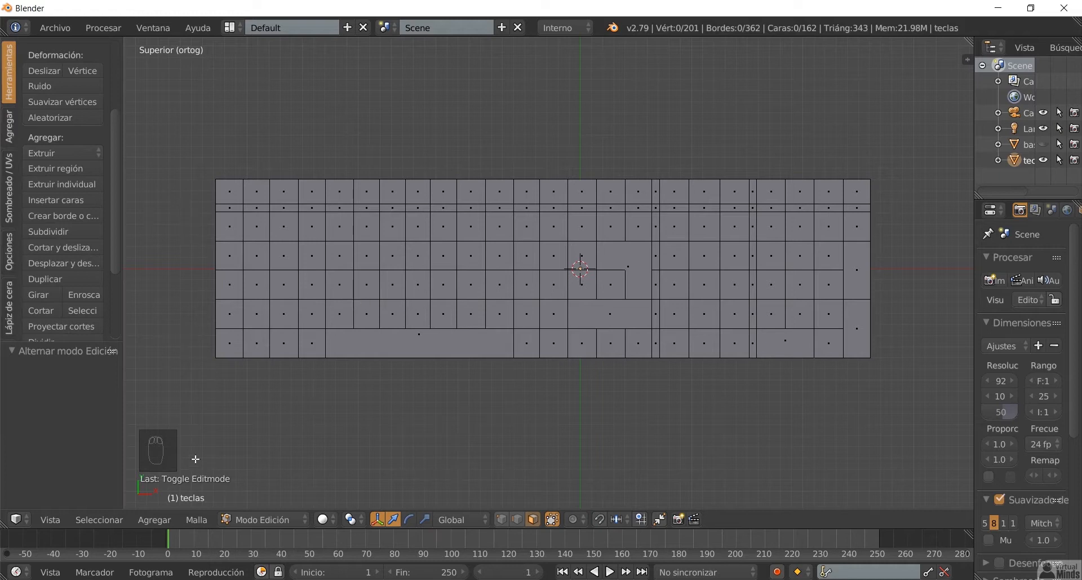
left_click(98, 520)
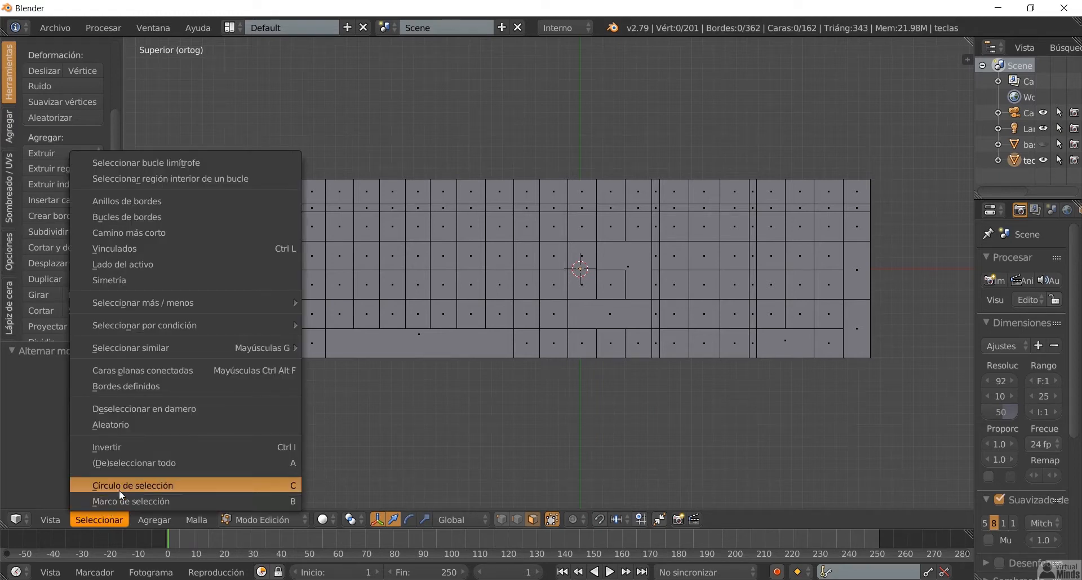
left_click(142, 484)
key("c")
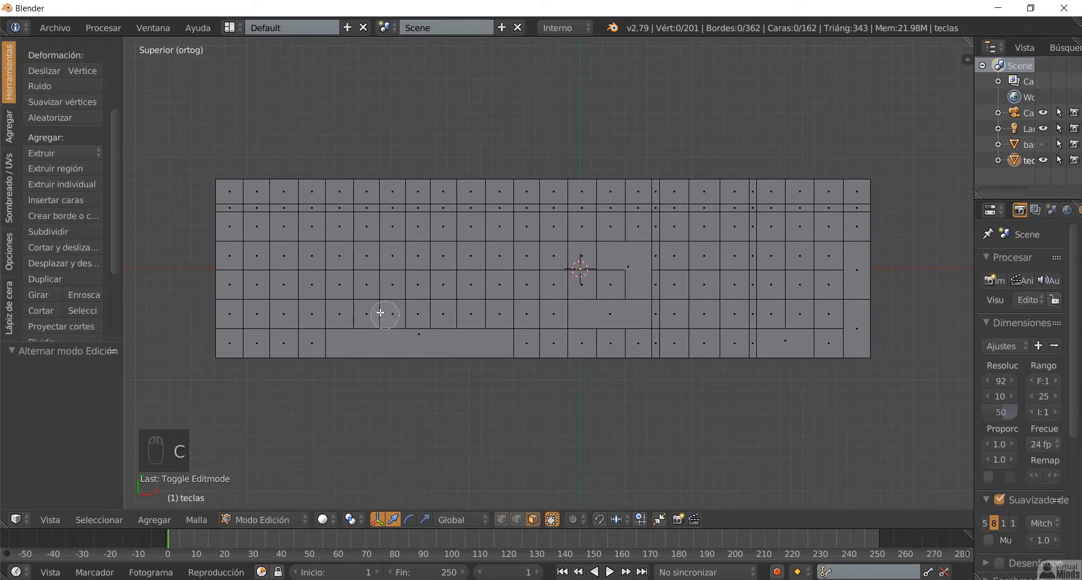
left_click(277, 239)
mouse_move(279, 239)
left_mouse_down()
mouse_move(467, 232)
mouse_move(360, 285)
mouse_move(274, 255)
mouse_move(241, 282)
mouse_move(242, 326)
mouse_move(604, 319)
mouse_move(624, 278)
mouse_move(526, 263)
mouse_move(610, 243)
mouse_move(622, 251)
mouse_move(624, 326)
left_mouse_up()
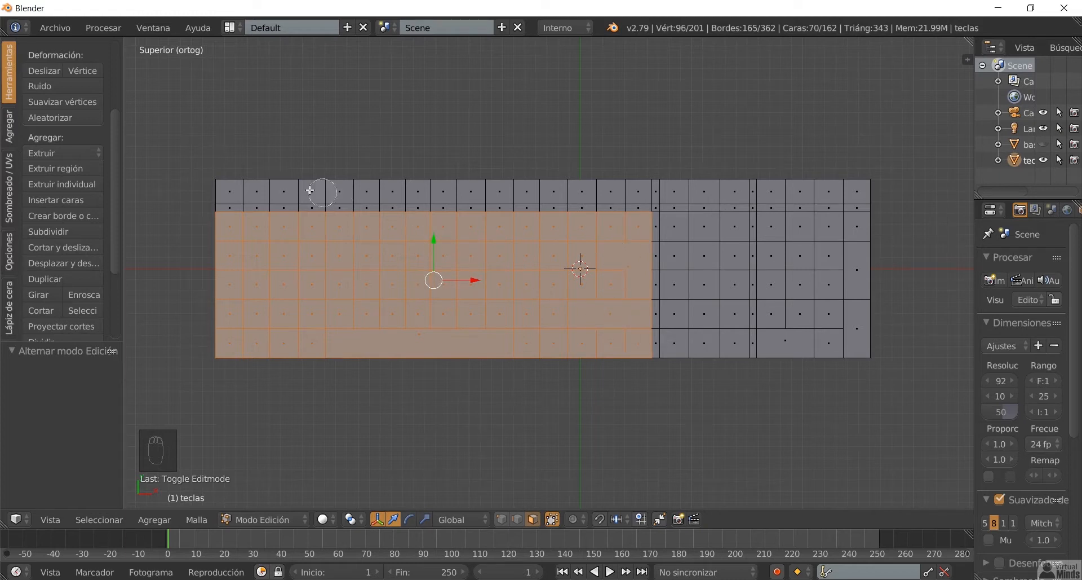
mouse_move(237, 176)
left_mouse_down()
mouse_move(616, 167)
mouse_move(659, 224)
left_mouse_up()
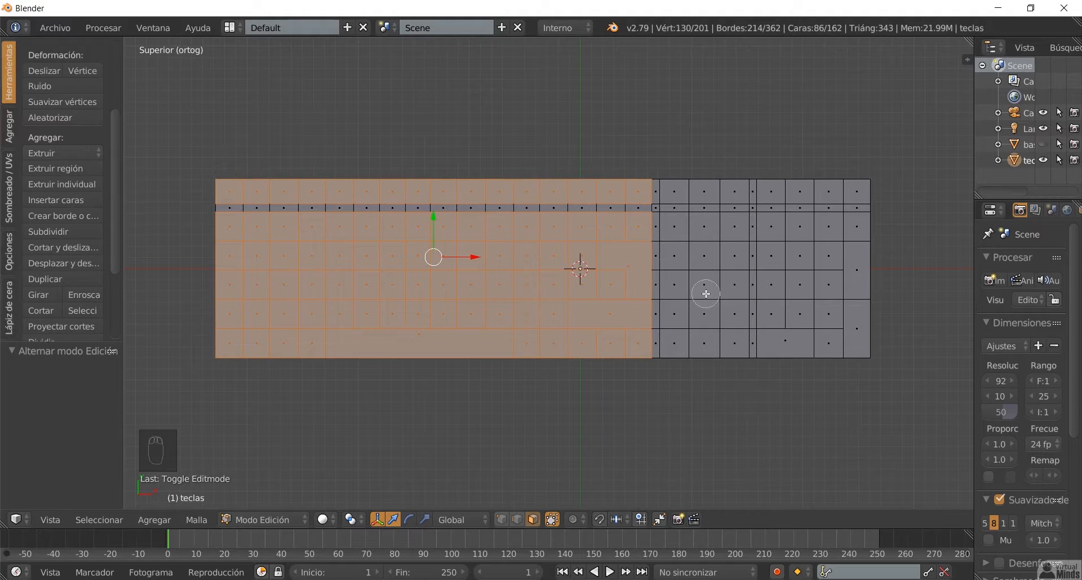
Step: Add the navigation keys, the four arrow keys and the numeric keypad faces to the selection, excluding the gap columns and the keypad's top row
scroll(543, 121, "up", 3)
scroll(544, 121, "up", 2)
scroll(543, 122, "down", 7)
scroll(544, 122, "up", 7)
mouse_move(690, 182)
left_mouse_down()
mouse_move(678, 193)
mouse_move(707, 192)
mouse_move(726, 221)
mouse_move(692, 244)
mouse_move(717, 241)
left_mouse_up()
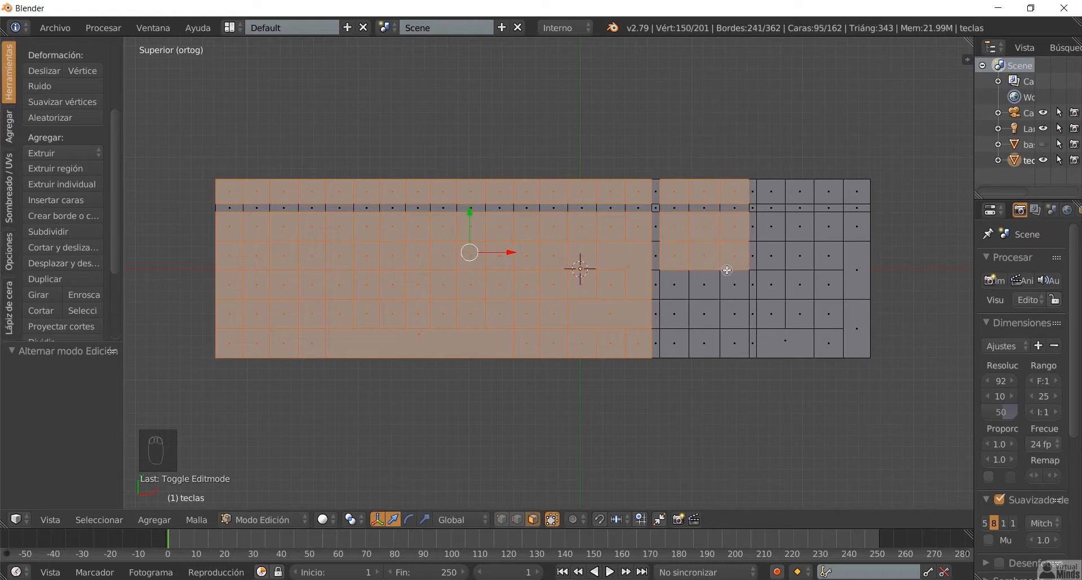
mouse_move(724, 330)
left_mouse_down()
mouse_move(707, 317)
mouse_move(677, 350)
mouse_move(731, 345)
left_mouse_up()
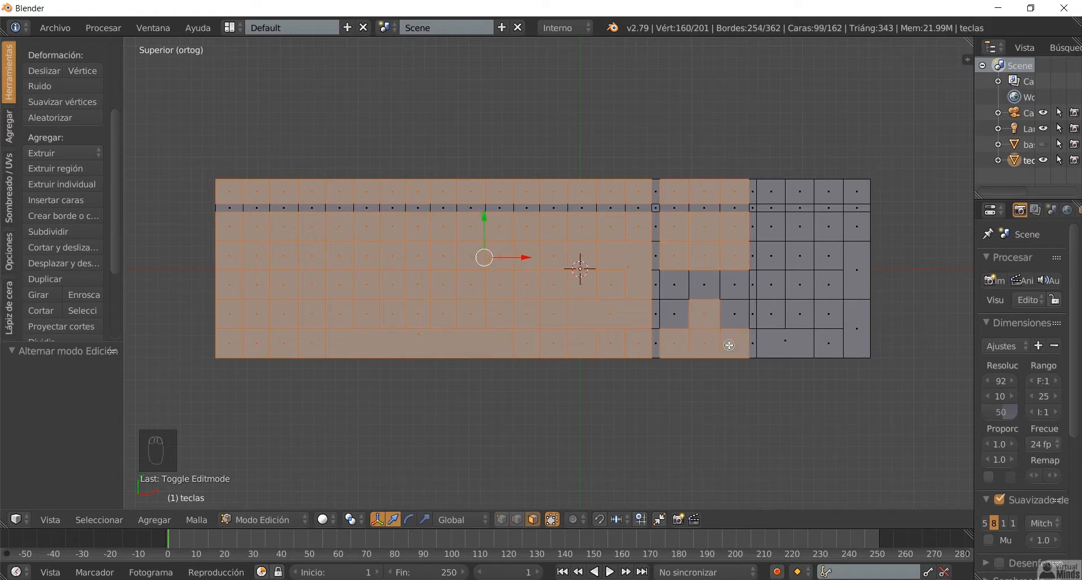
mouse_move(777, 230)
left_mouse_down()
mouse_move(833, 231)
mouse_move(784, 265)
mouse_move(783, 296)
mouse_move(838, 307)
left_mouse_up()
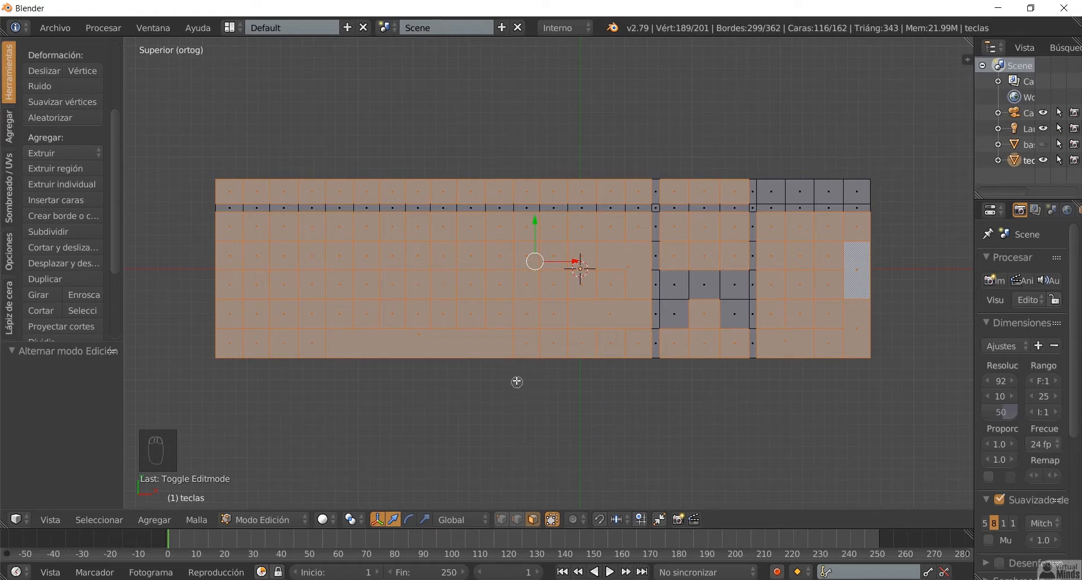
right_click(530, 388)
Step: Extrude the selected key faces individually upward by about 1.669
middle_click_drag(484, 397, 520, 362)
middle_click_drag(533, 326, 527, 322)
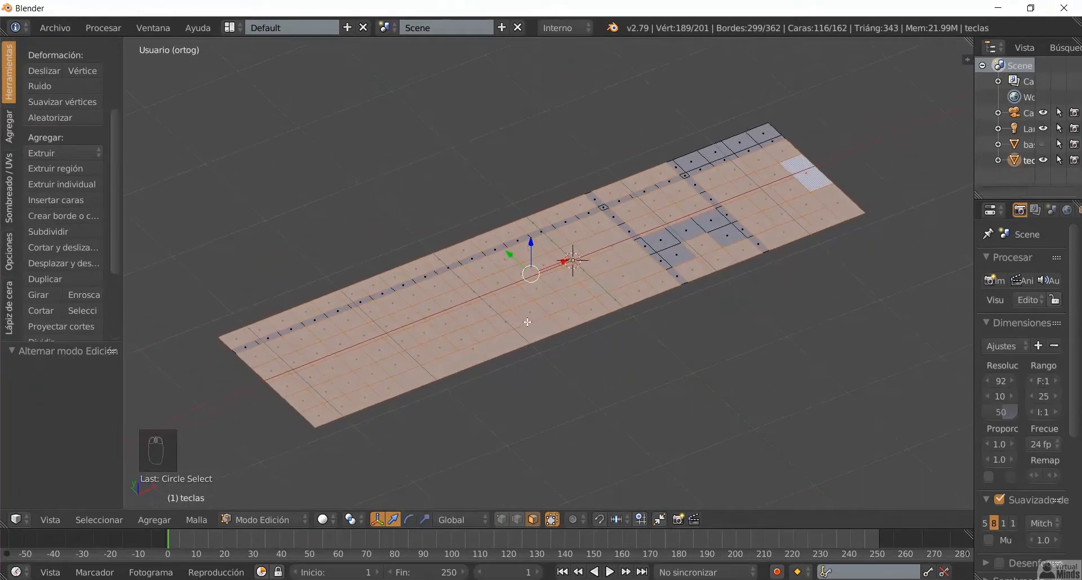
key("KP_5")
scroll(502, 324, "down", 2)
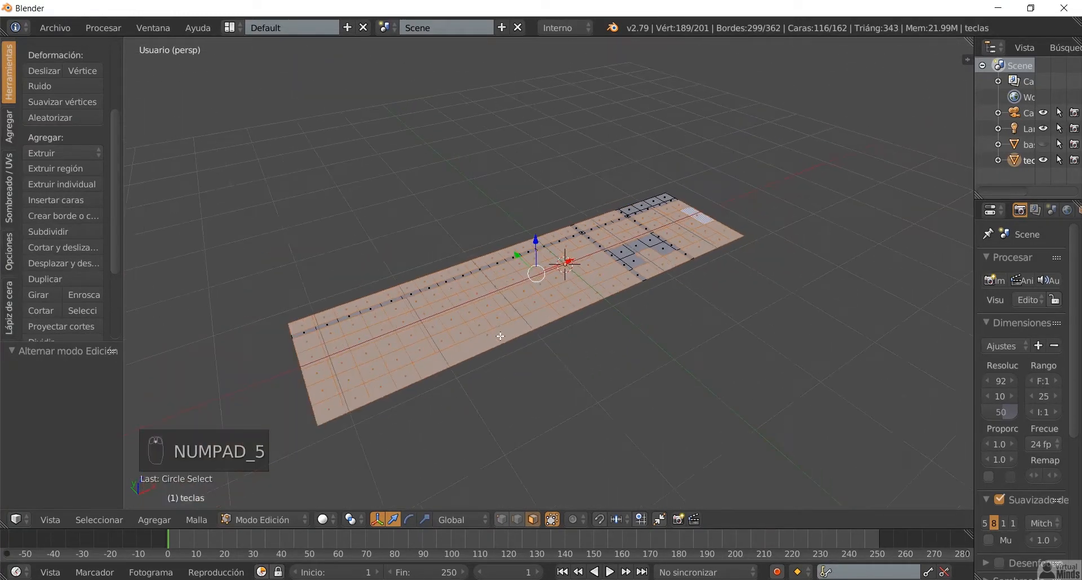
middle_click_drag(525, 333, 551, 352)
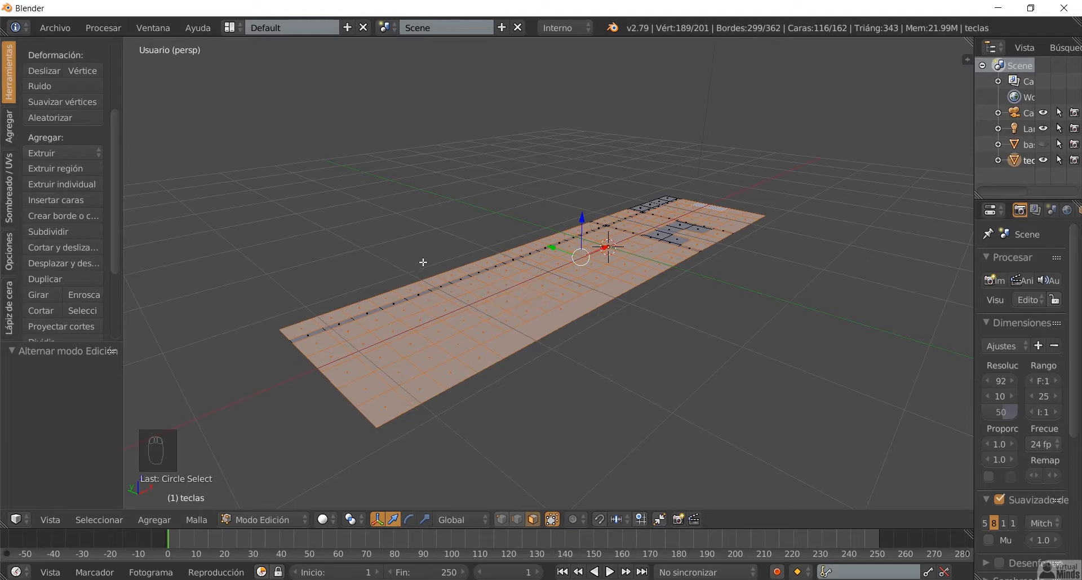
left_click(96, 185)
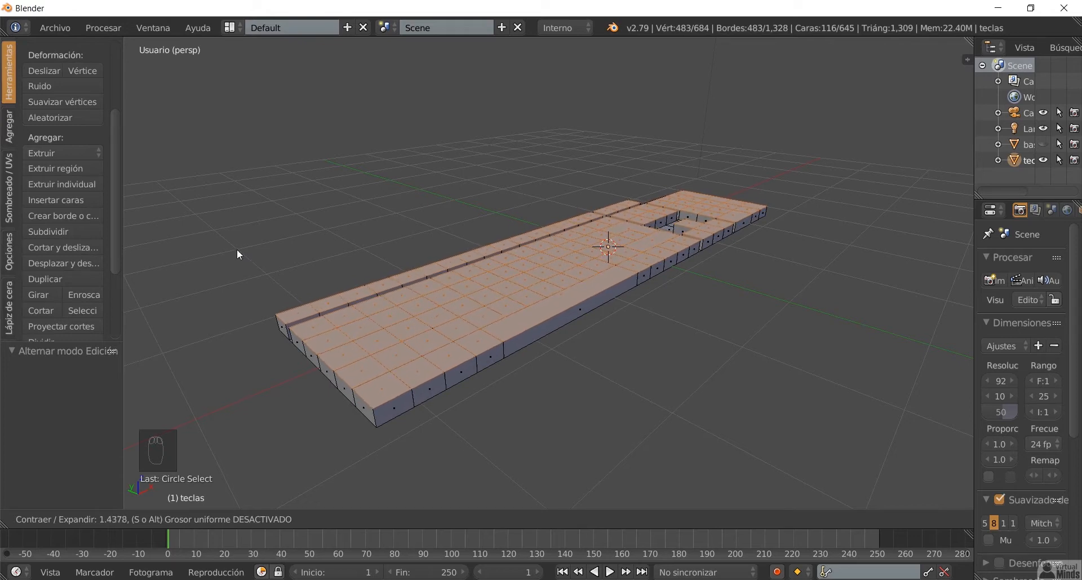
left_click(251, 259)
Step: Scale the extruded key tops to about 0.792 around their individual origins so every key tapers
middle_click_drag(652, 325, 558, 290)
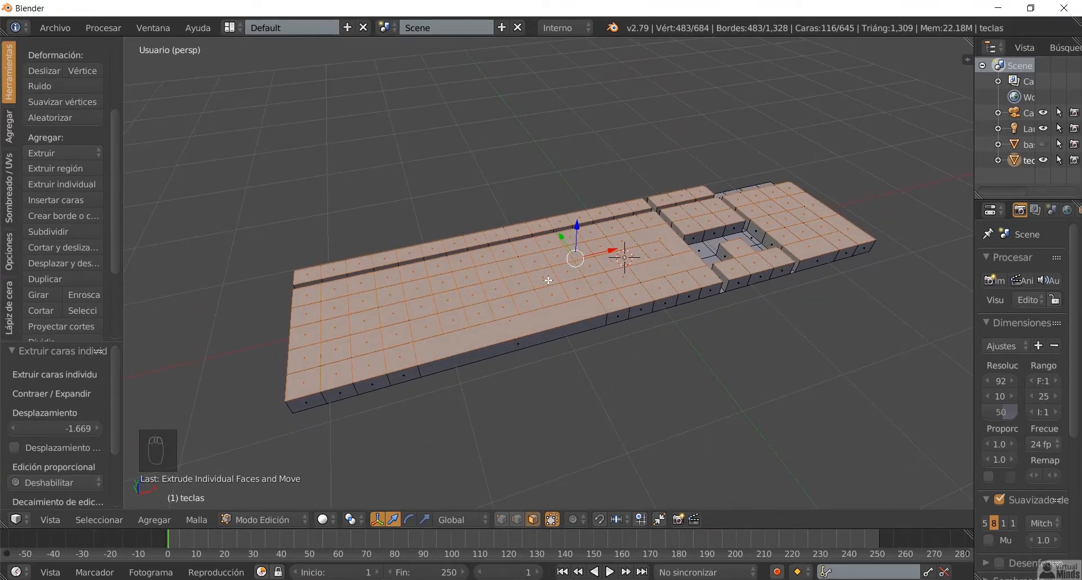
middle_click_drag(534, 298, 384, 367)
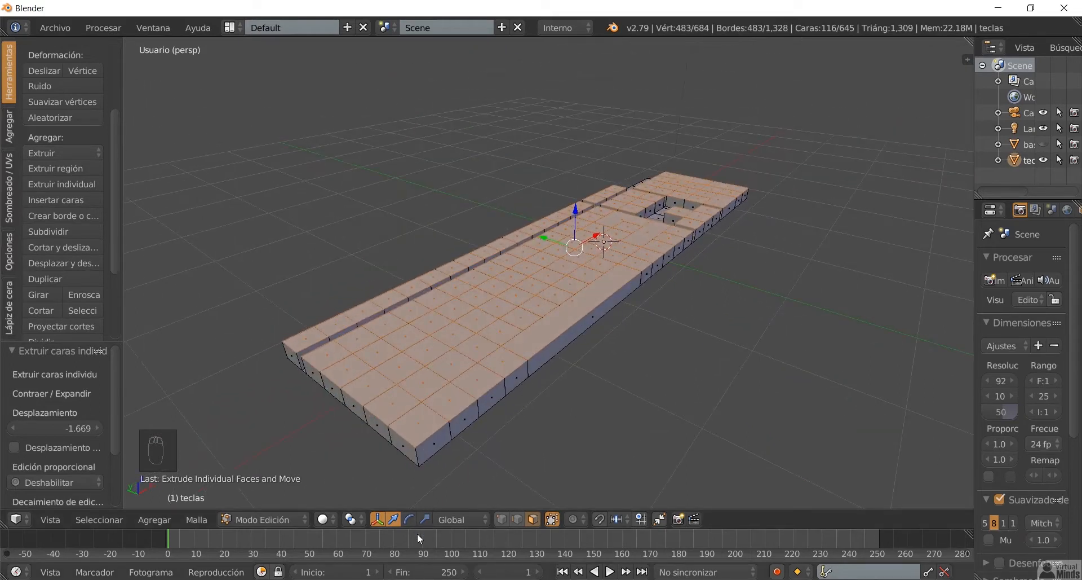
left_click_drag(420, 530, 431, 463)
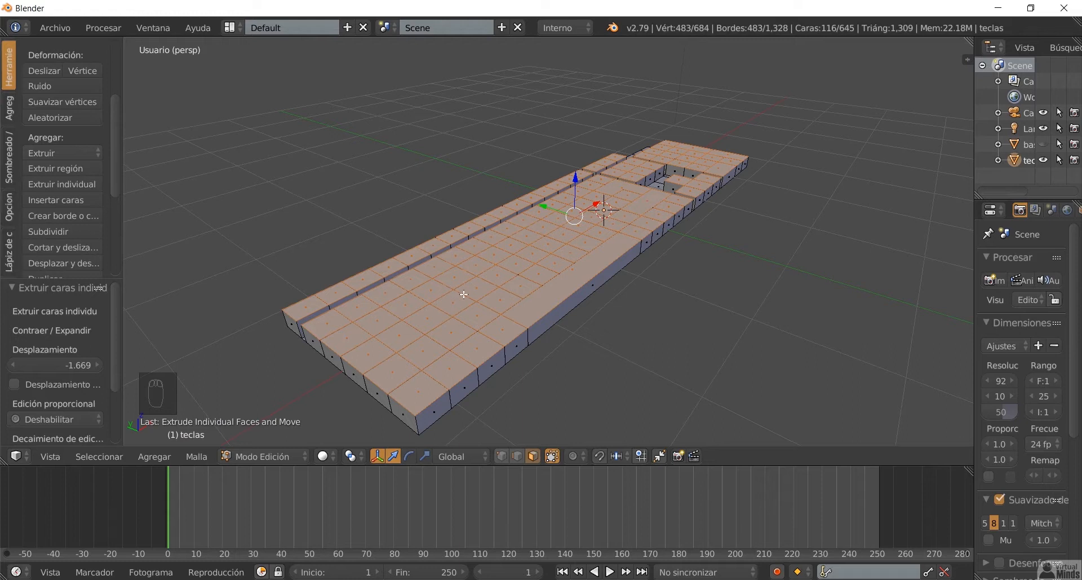
left_click(357, 458)
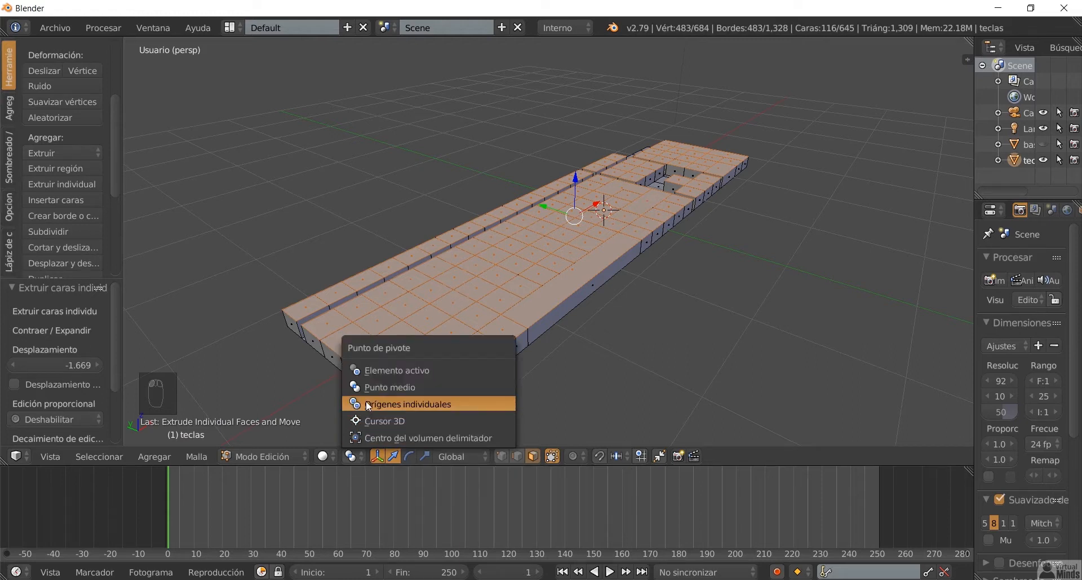
left_click(368, 403)
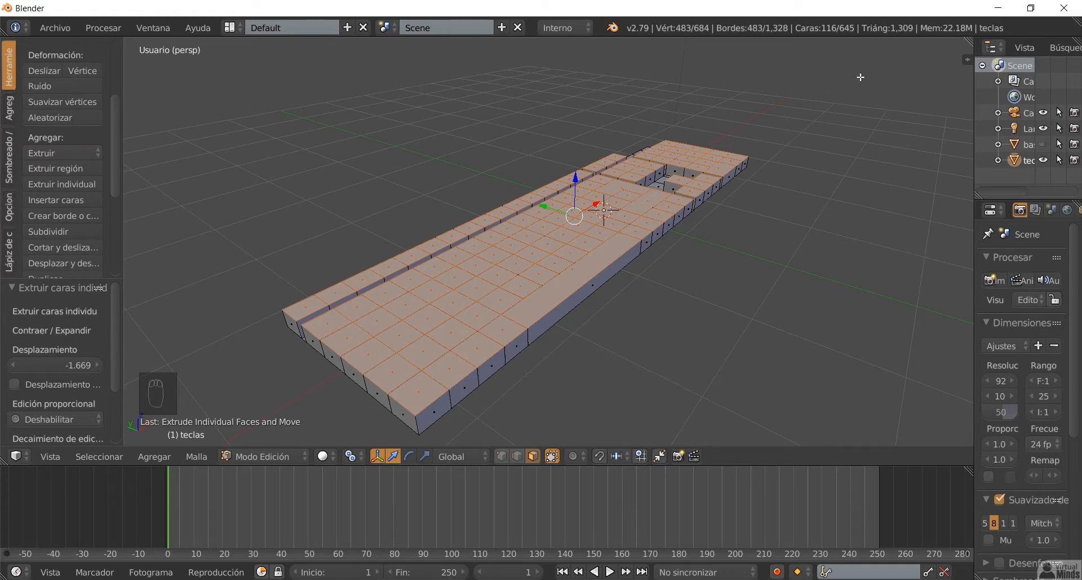
key("s")
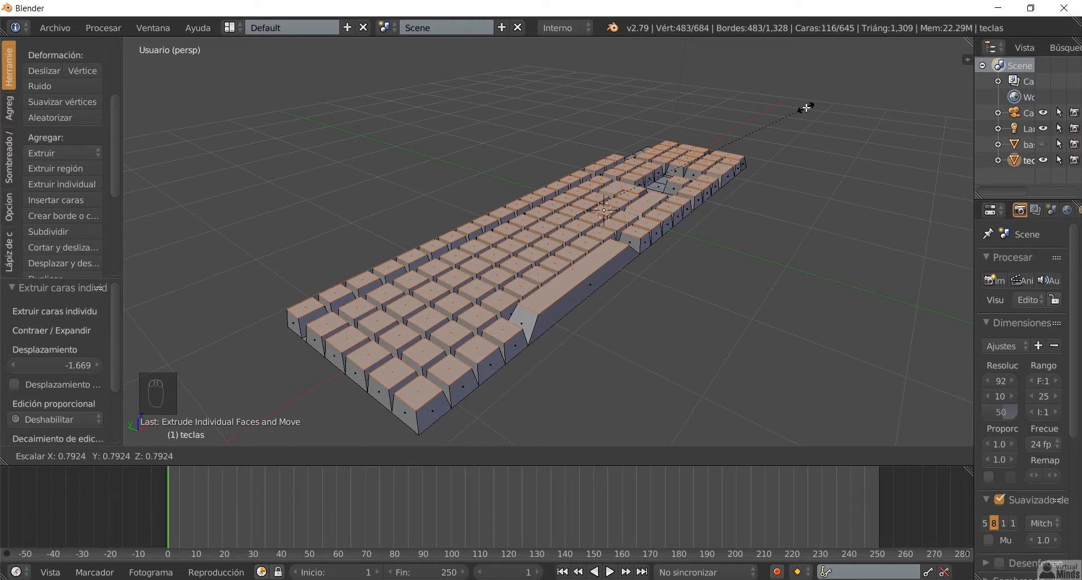
left_click(807, 108)
Step: Set the pivot point back to the median point (Punto medio) and shrink the timeline area to enlarge the 3D view
middle_click_drag(668, 244, 569, 250)
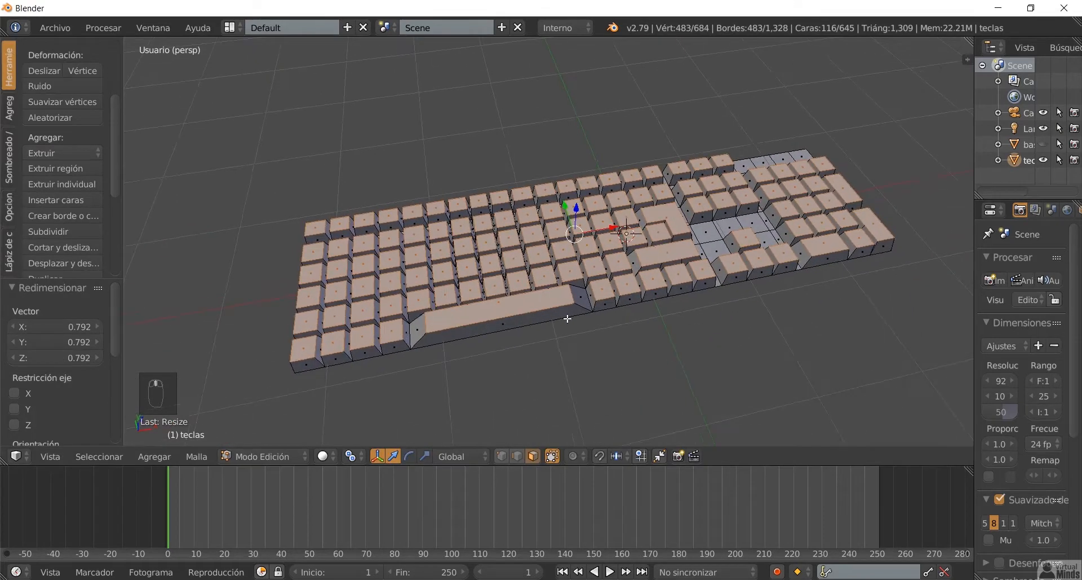
left_click(350, 455)
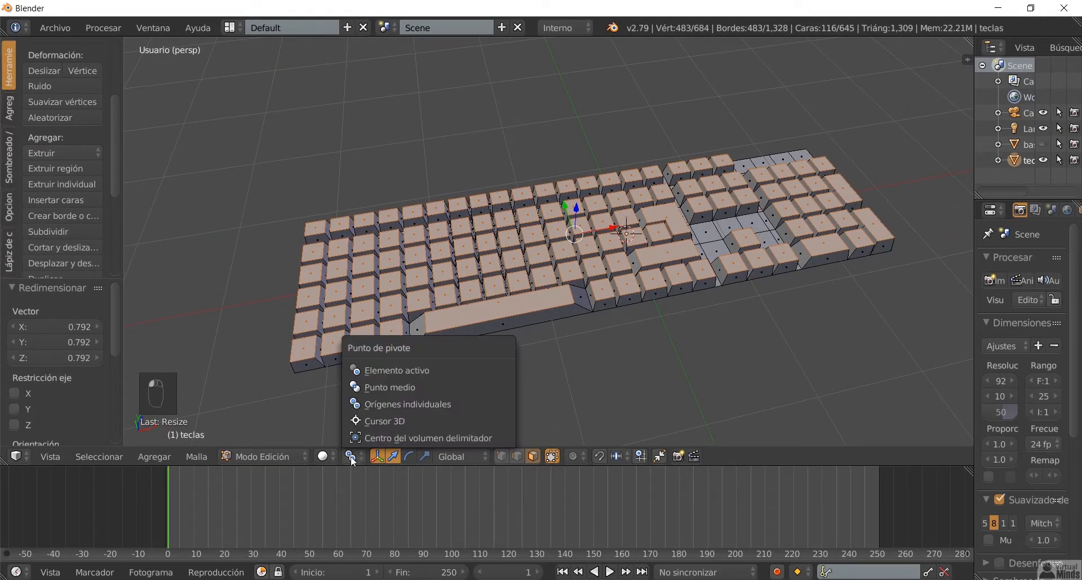
left_click(392, 390)
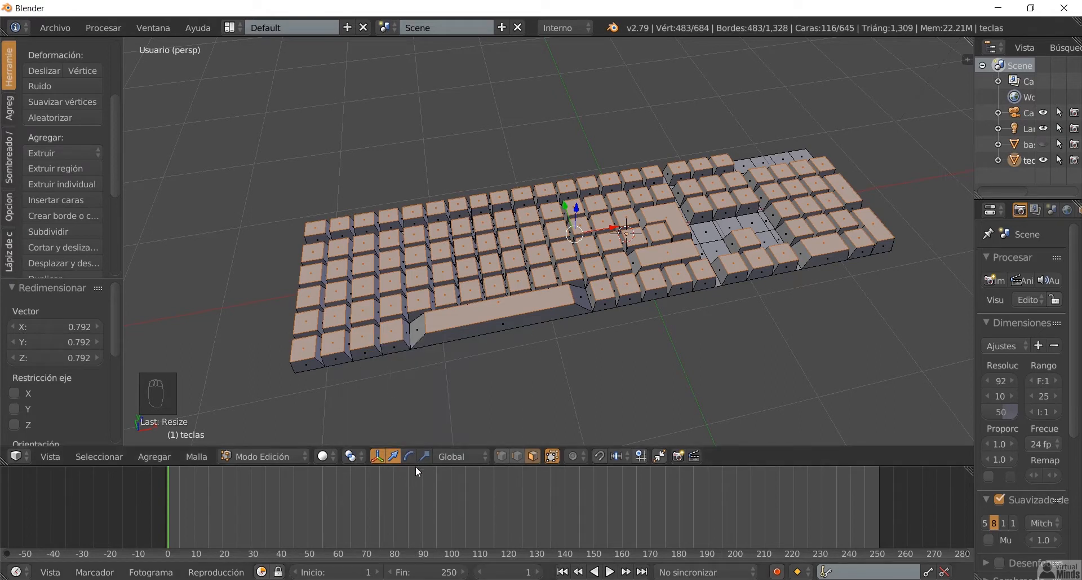
left_click_drag(415, 466, 418, 545)
Step: Widen the space bar's top by scaling its two short end edges to about 1.230 along X, and deselect everything
scroll(466, 364, "up", 1)
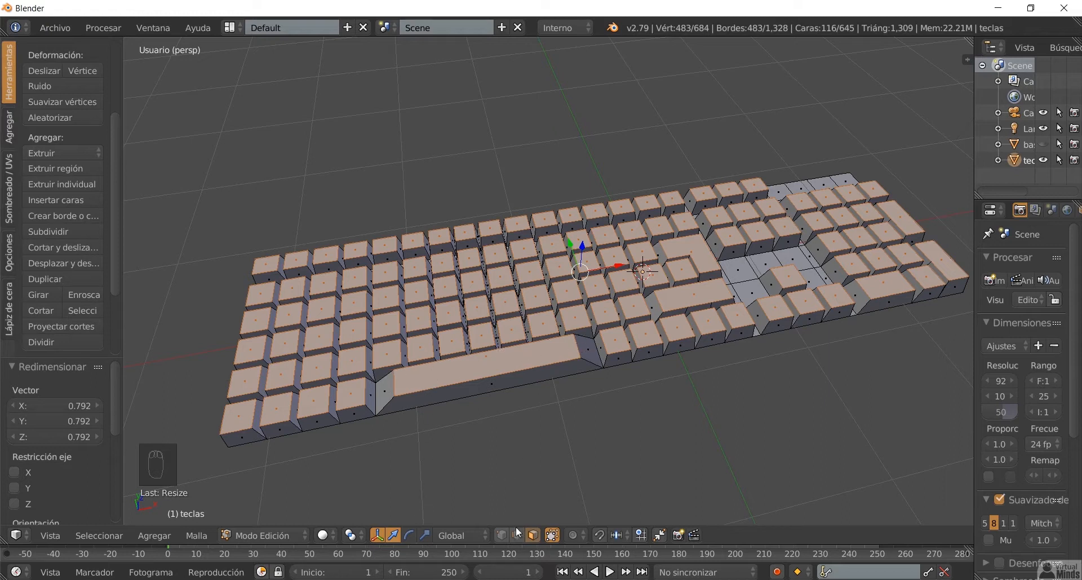
right_click(392, 379)
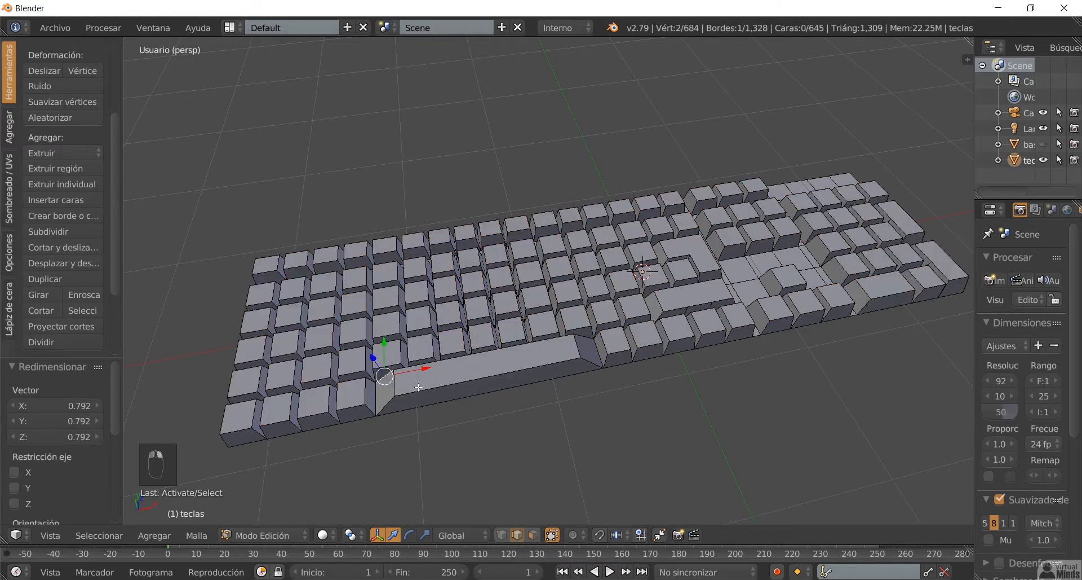
right_click(582, 352, "shift")
key("KP_7")
scroll(455, 378, "up", 1)
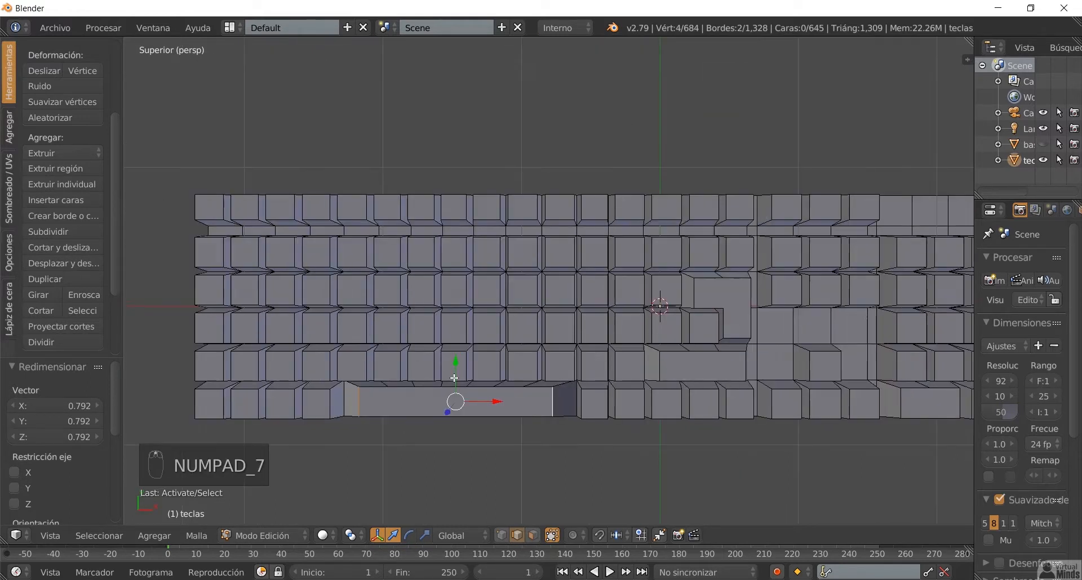
key("KP_5")
scroll(455, 377, "up", 1)
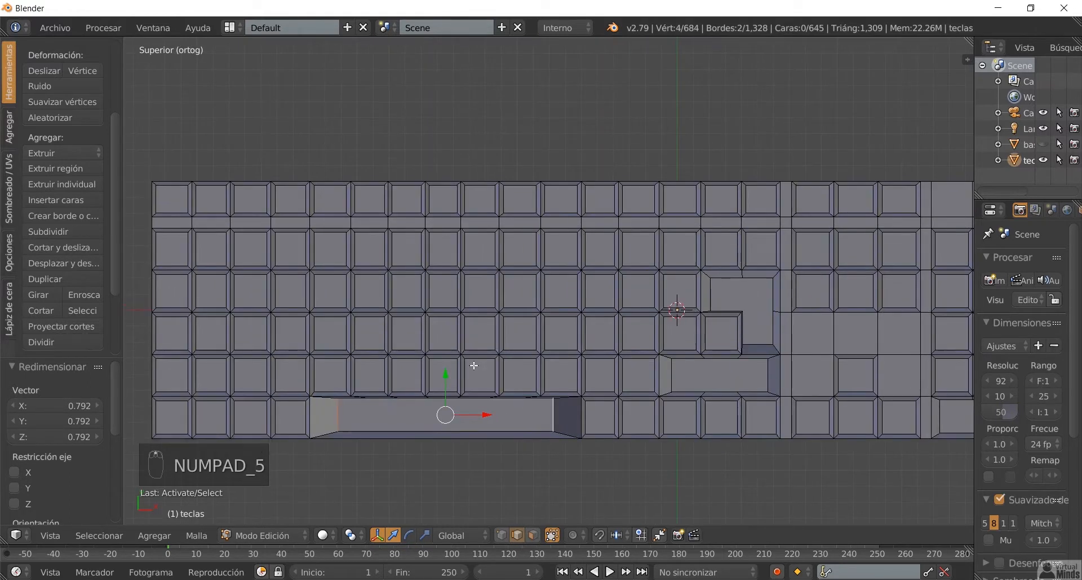
middle_click_drag(456, 444, 488, 364, "shift")
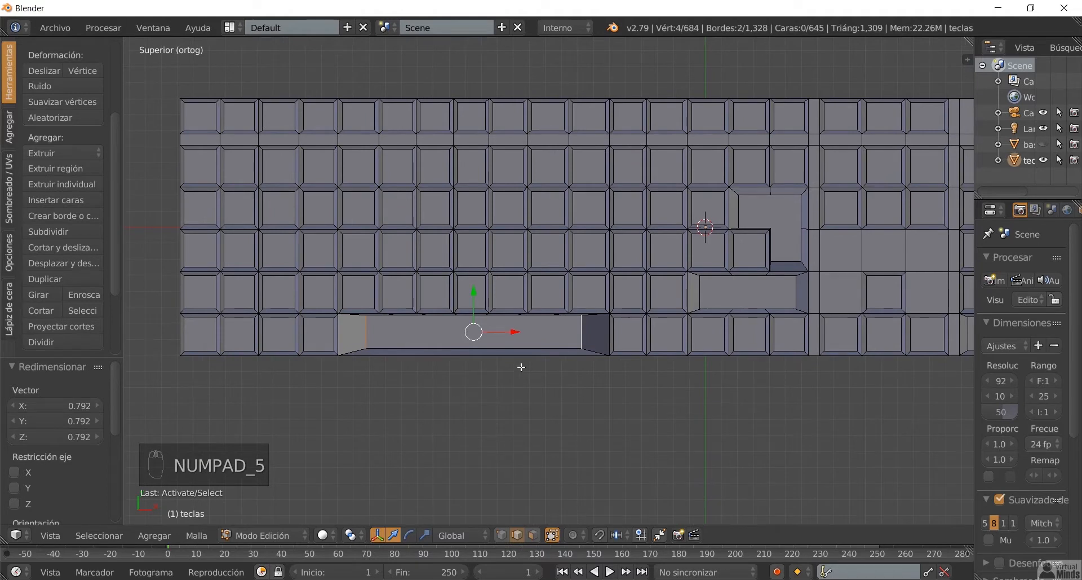
key("s")
key("x")
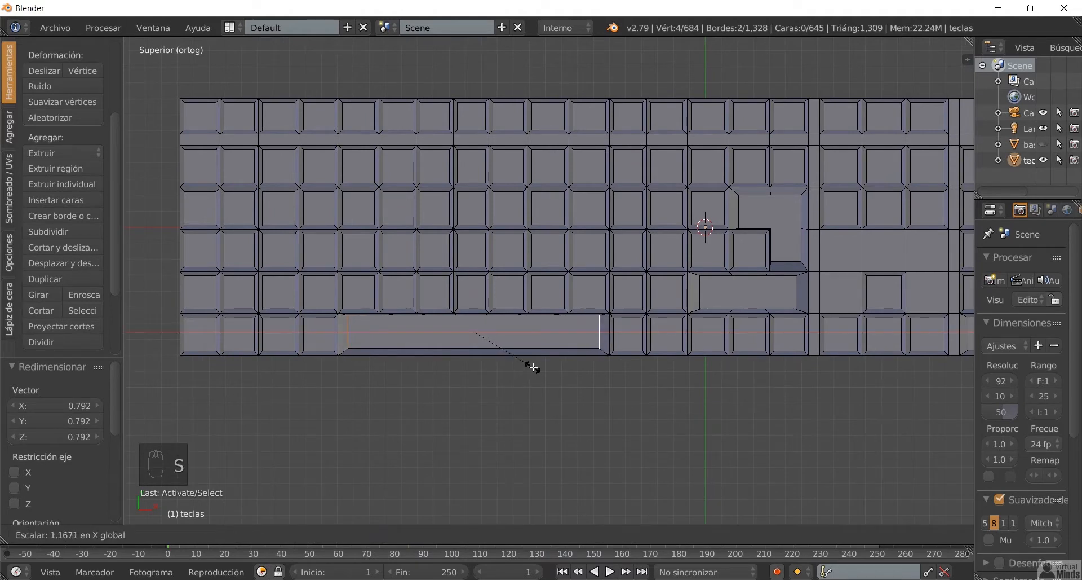
left_click(534, 365)
middle_click_drag(526, 391, 527, 363)
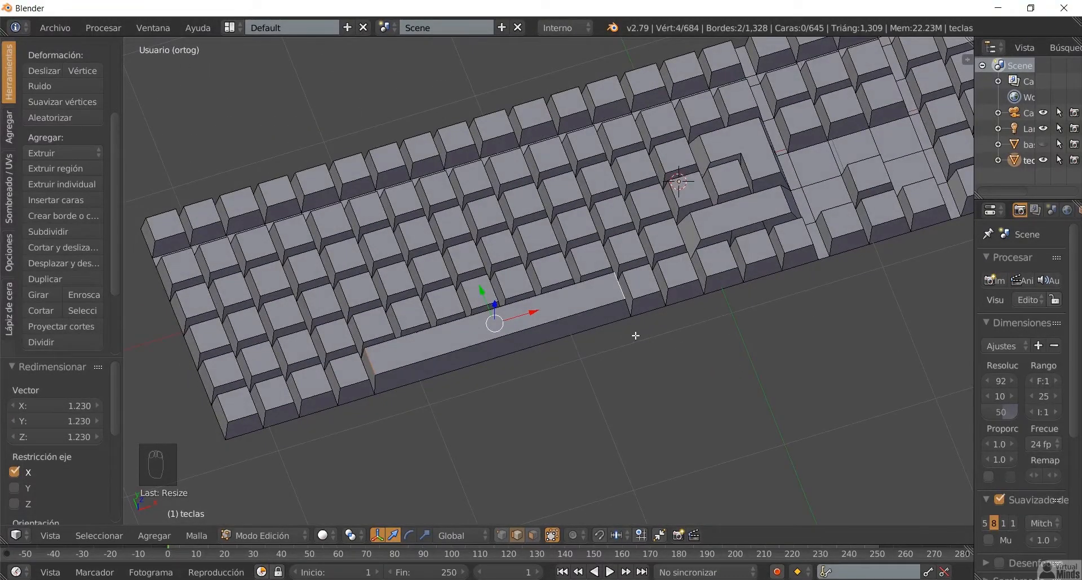
key("a")
Step: Return to Object Mode and check the finished keys from an angled perspective view
key("KP_5")
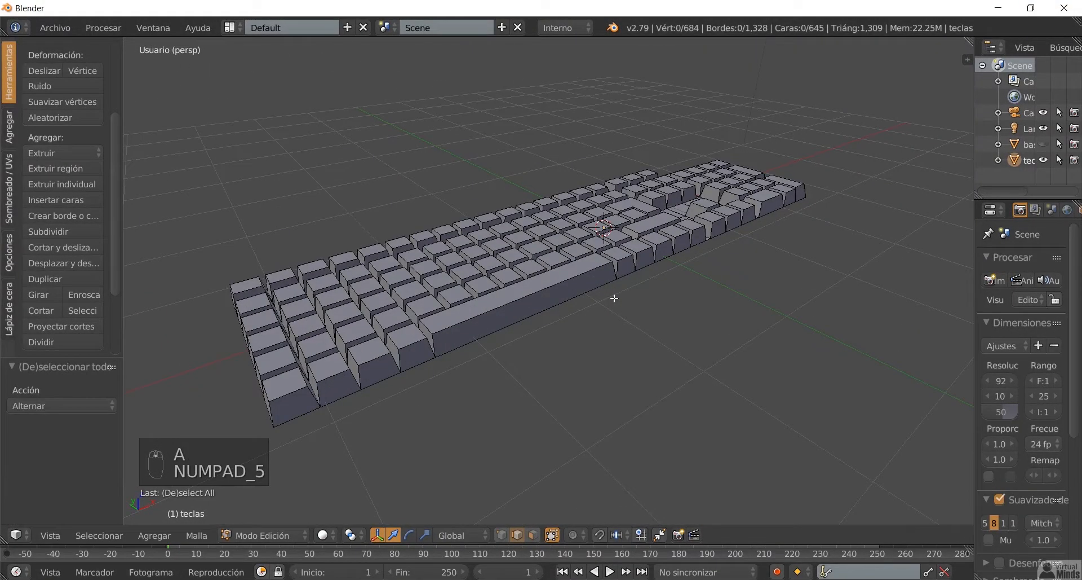
middle_click_drag(619, 274, 592, 297)
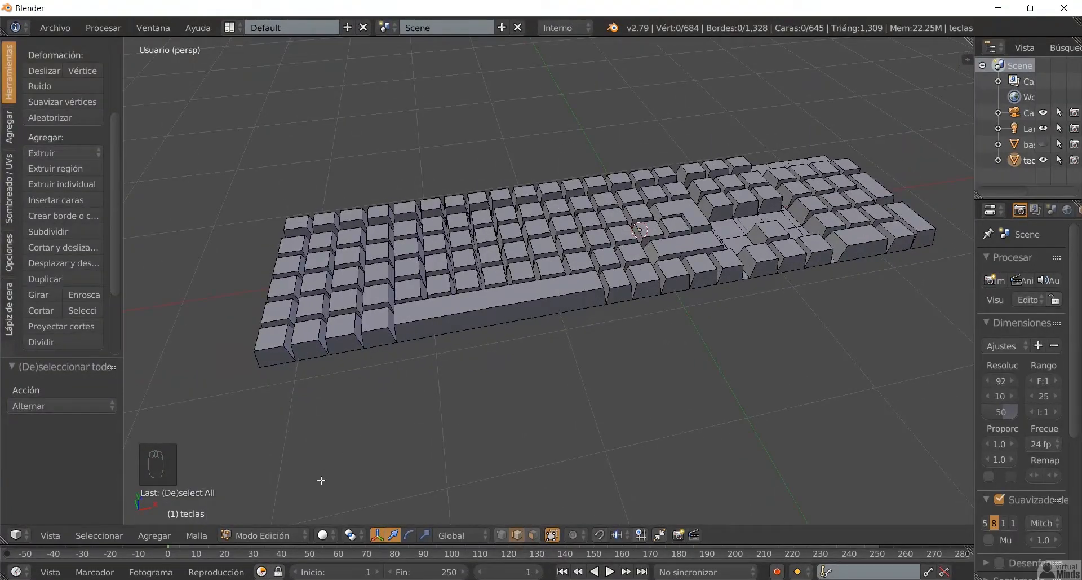
left_click(278, 538)
left_click(279, 519)
middle_click_drag(571, 333, 872, 244)
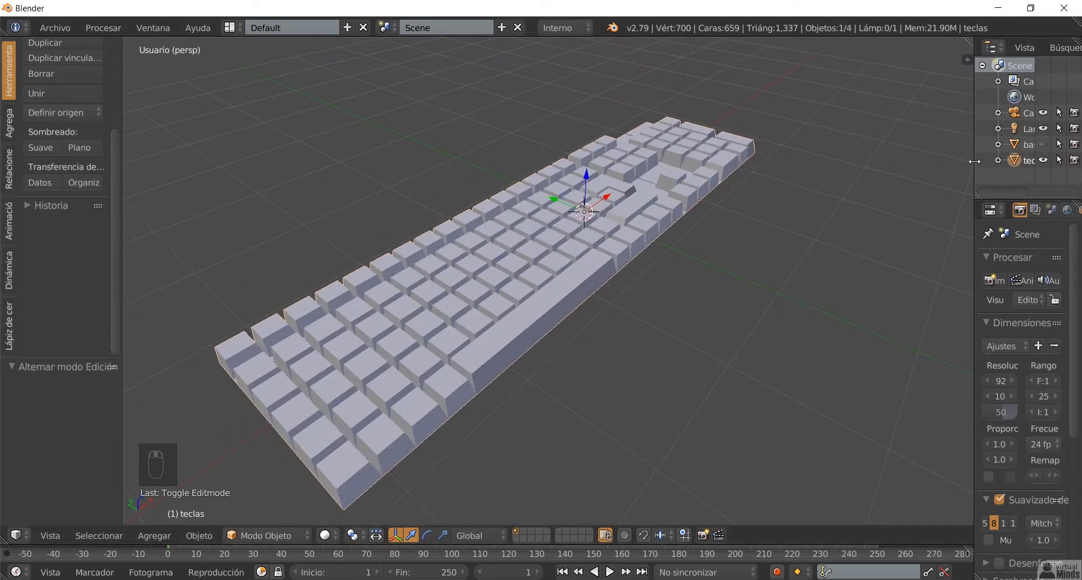
Step: Unhide the base object to compare it with the keys, and adjust the width of the outliner and properties area
left_click_drag(975, 165, 833, 163)
left_click(1043, 144)
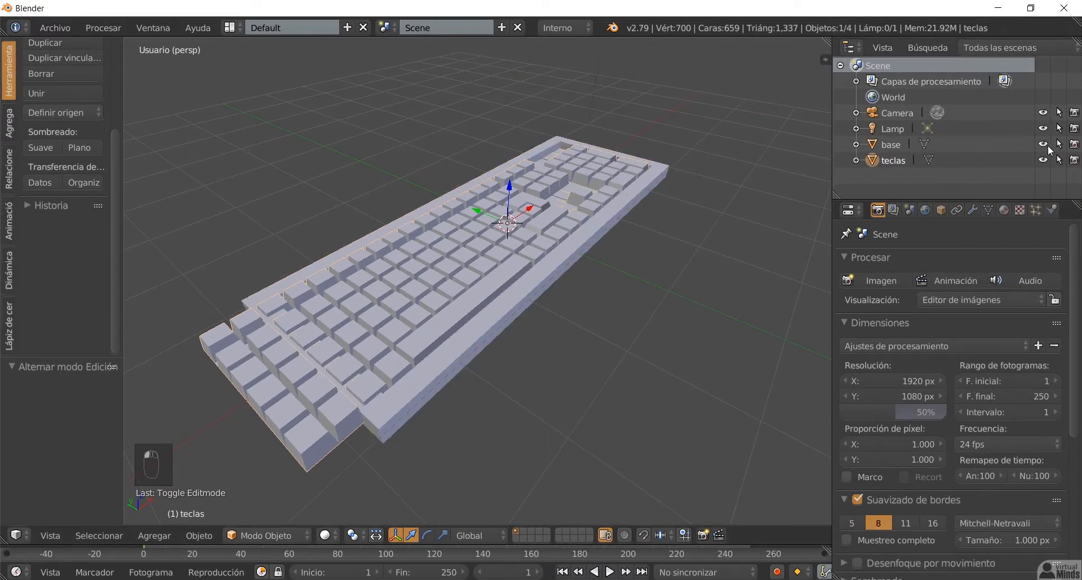
middle_click_drag(619, 274, 666, 257)
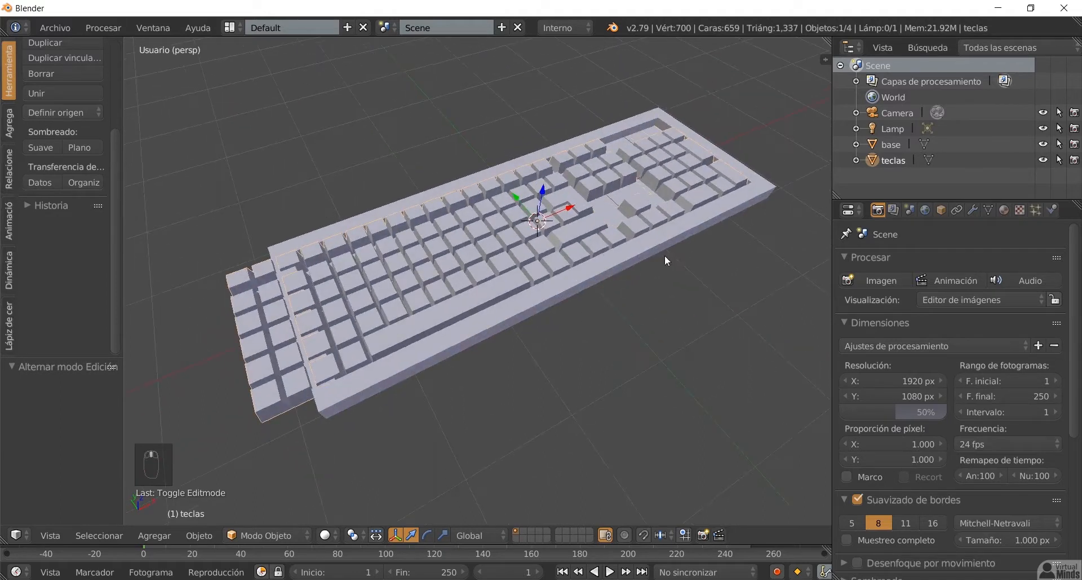
left_click_drag(833, 217, 905, 223)
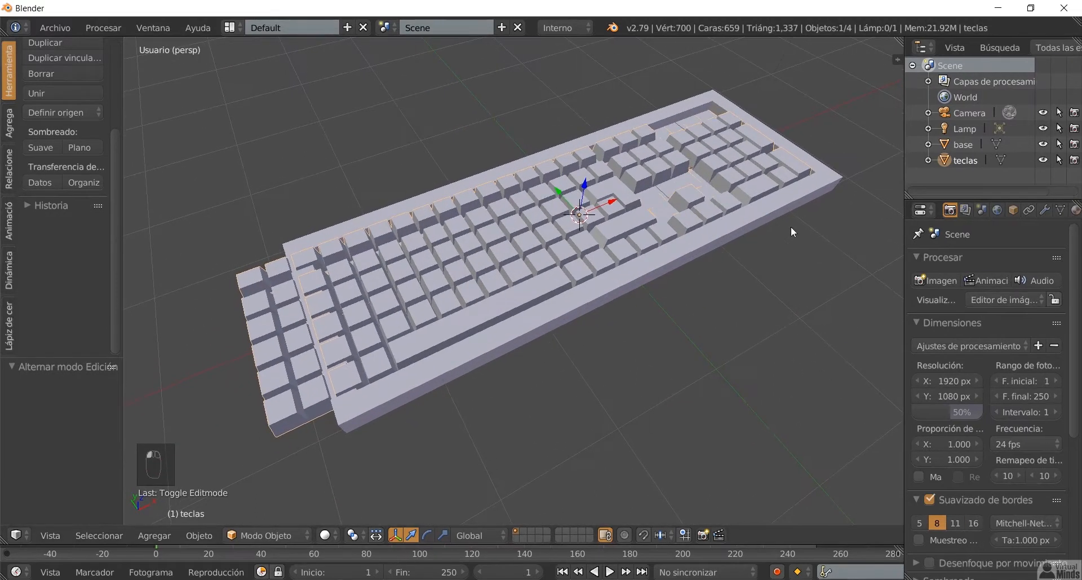
Step: Select the base object and enter Edit Mode in face selection with nothing selected
middle_click_drag(264, 278, 310, 316)
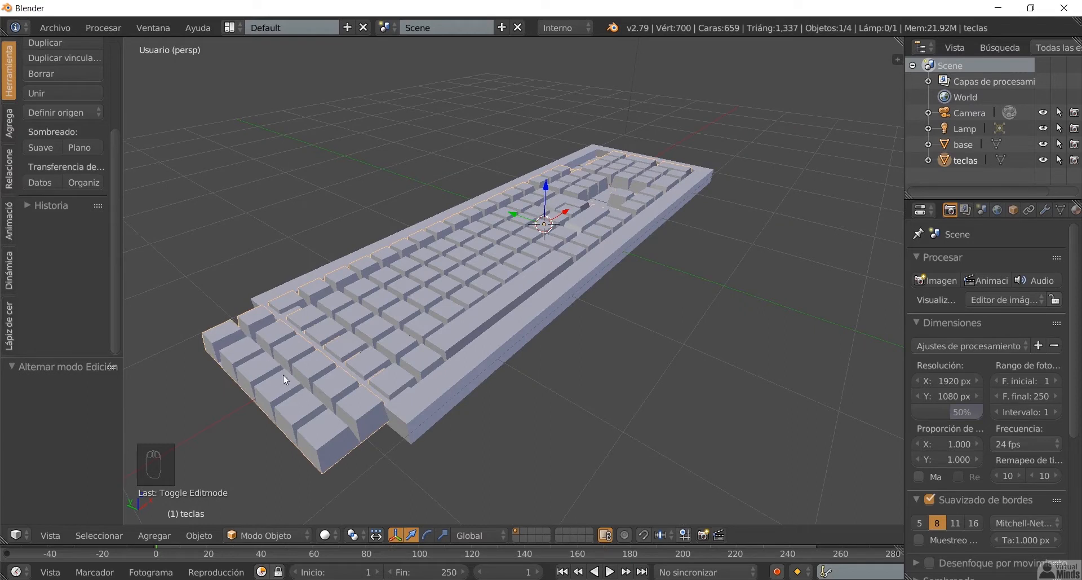
middle_click_drag(496, 330, 444, 344)
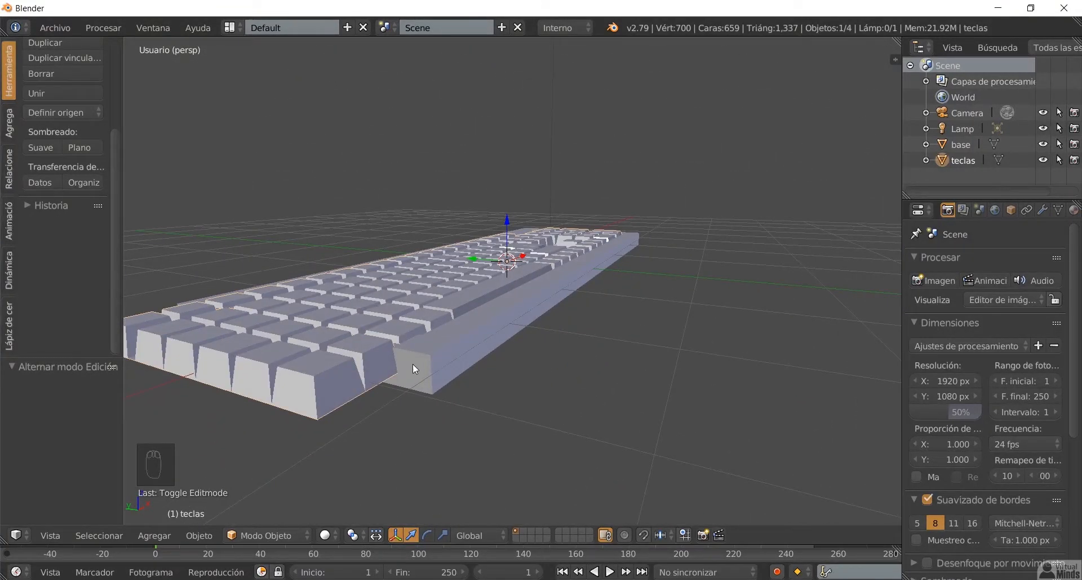
right_click(422, 352)
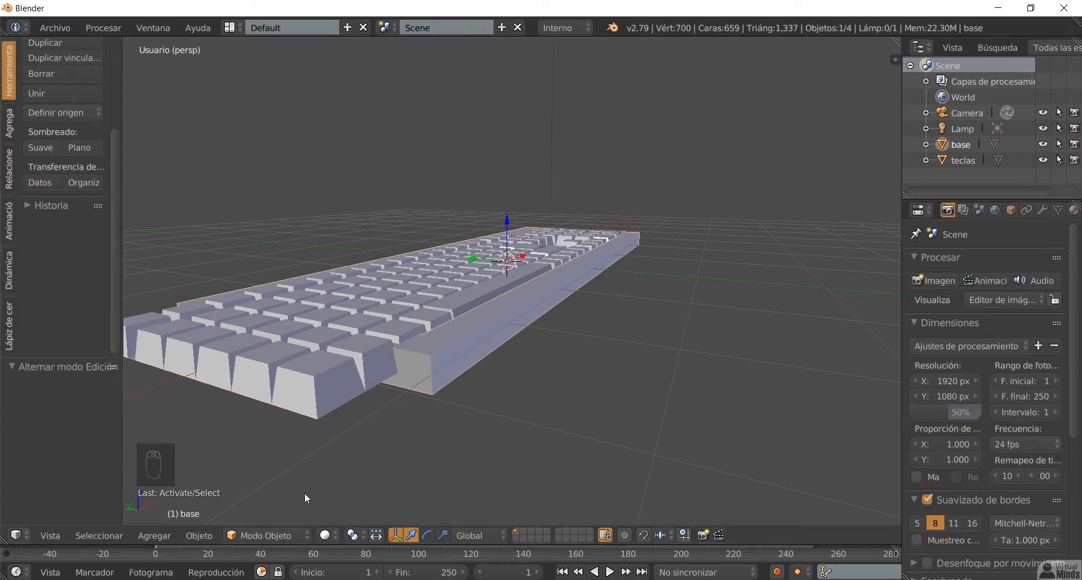
left_click(292, 534)
left_click(289, 503)
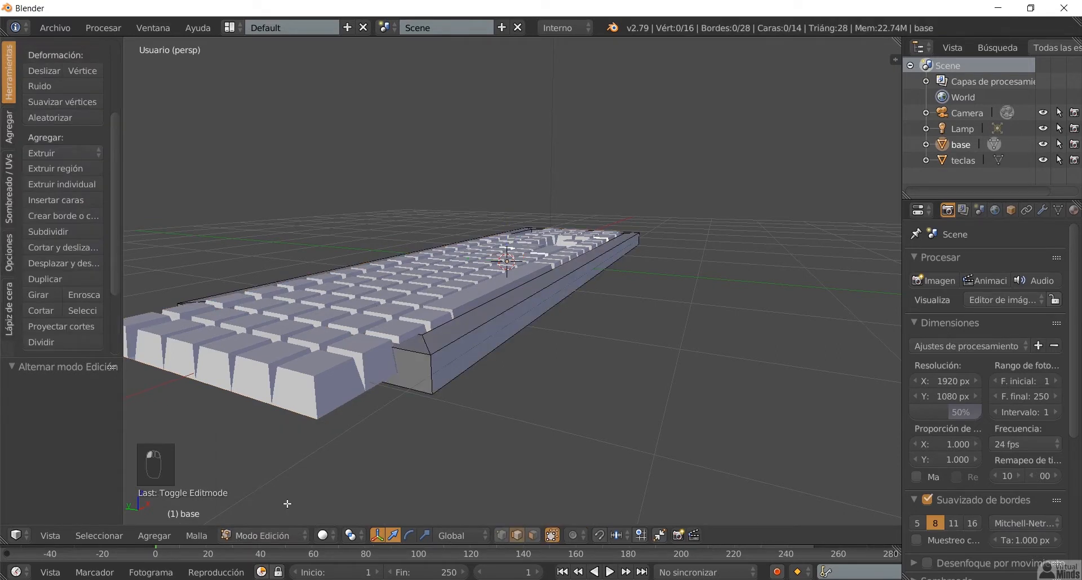
left_click(533, 536)
key("a")
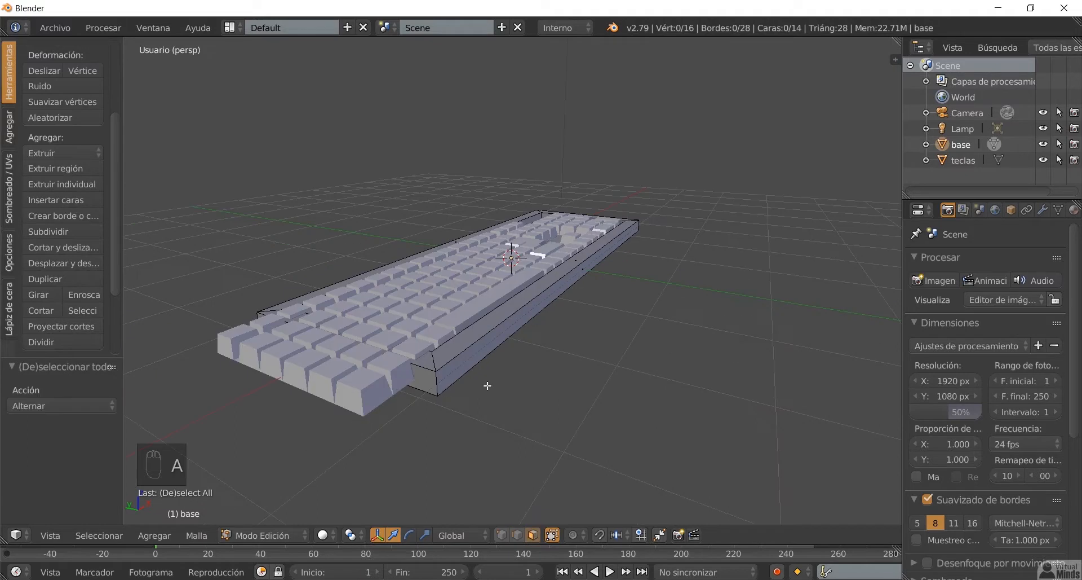
Step: Show the base in top orthographic view, switch to vertex selection and allow selecting hidden vertices
key("KP_7")
key("KP_5")
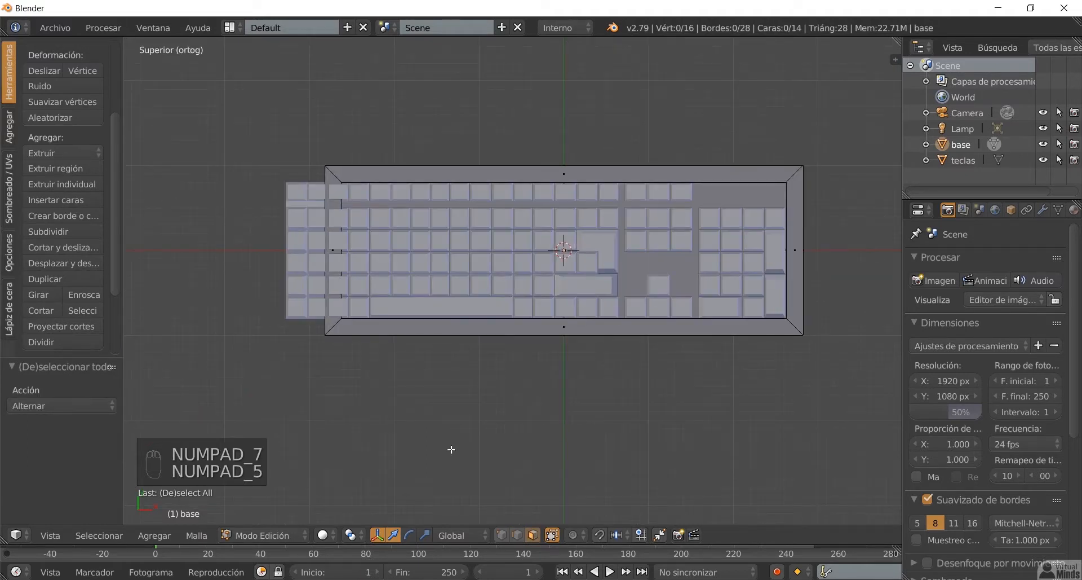
left_click(501, 535)
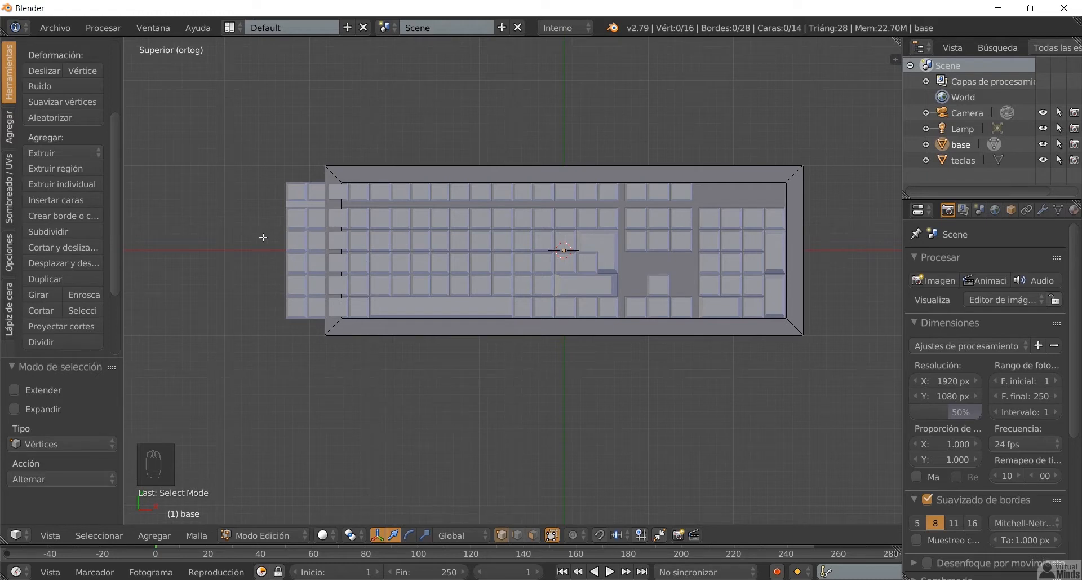
left_click(550, 532)
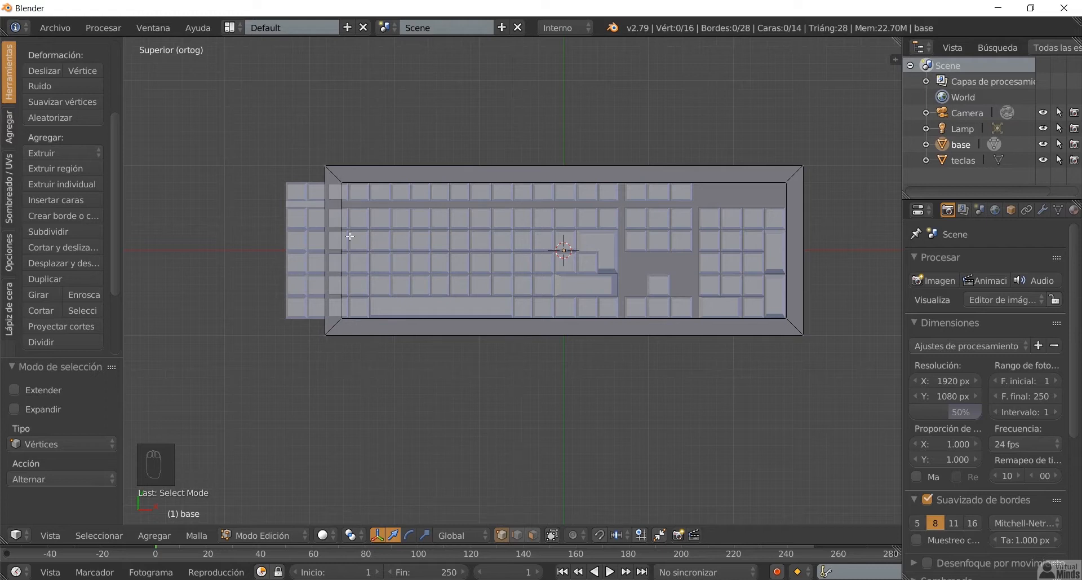
middle_click_drag(495, 397, 520, 349)
key("KP_7")
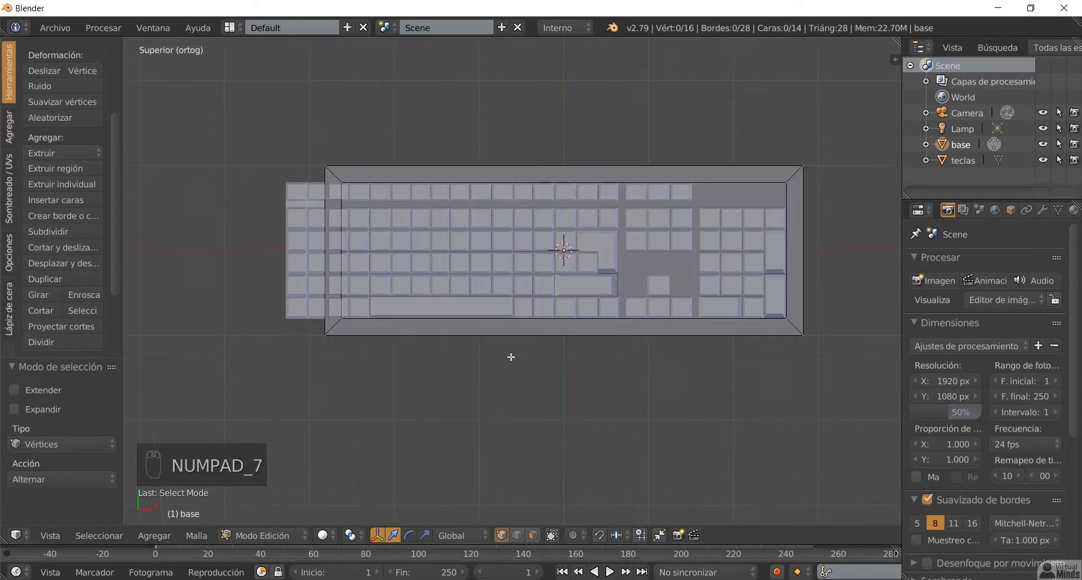
Step: Extend the base by moving its short-end vertices outward along X until the frame encloses the overhanging keys, and deselect everything
mouse_move(316, 129)
left_mouse_down("ctrl")
mouse_move(304, 265)
mouse_move(367, 350)
mouse_move(329, 127)
left_mouse_up("ctrl")
left_click_drag(377, 250, 314, 250)
key("a")
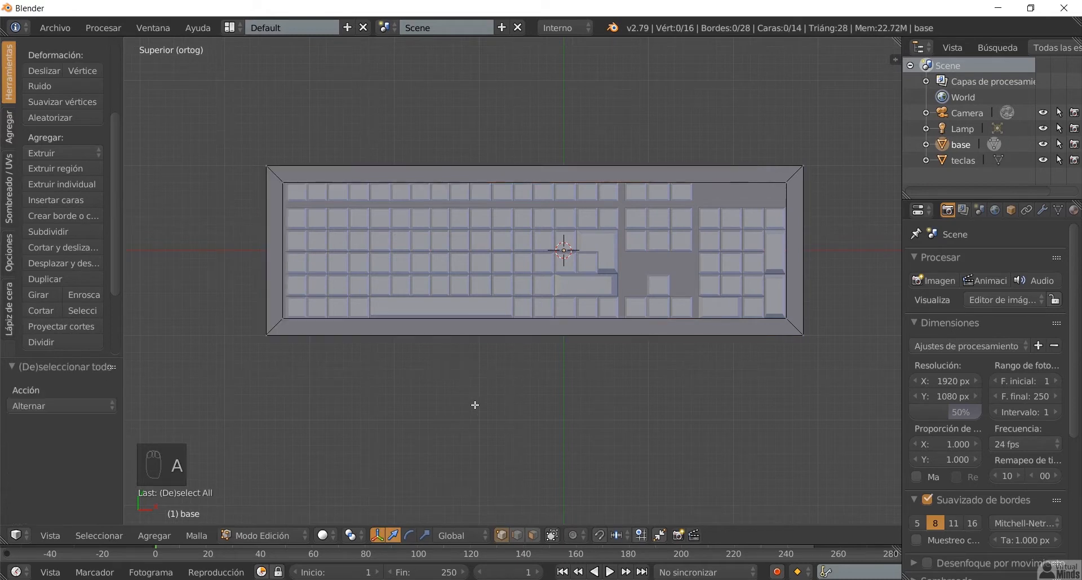
Step: Return to Object Mode and check how the keys fit inside the extended base from several perspective angles
left_click(257, 535)
left_click(286, 516)
middle_click_drag(475, 360, 545, 298)
key("KP_5")
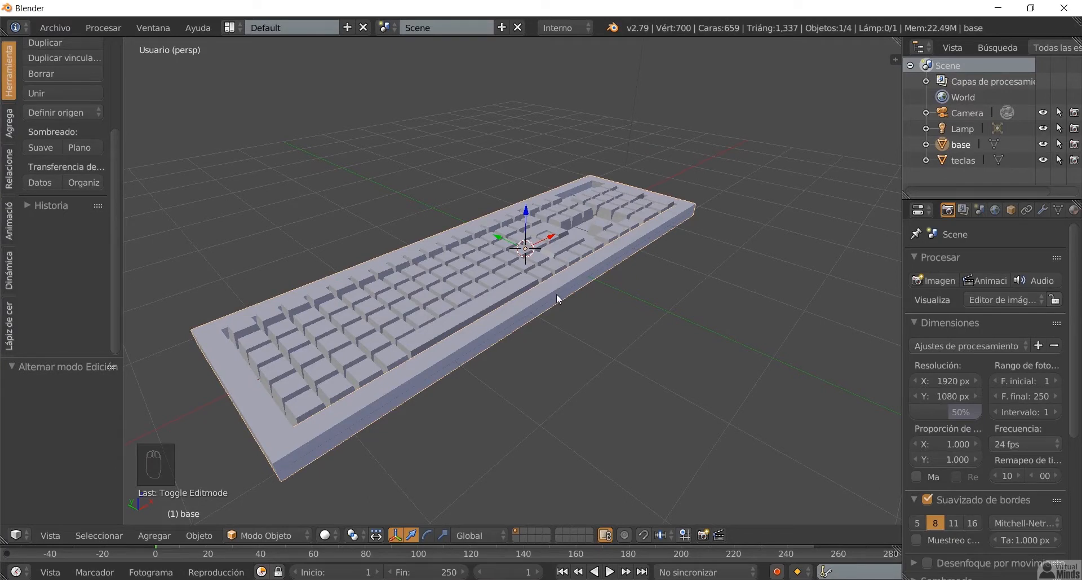
middle_click_drag(556, 293, 577, 286)
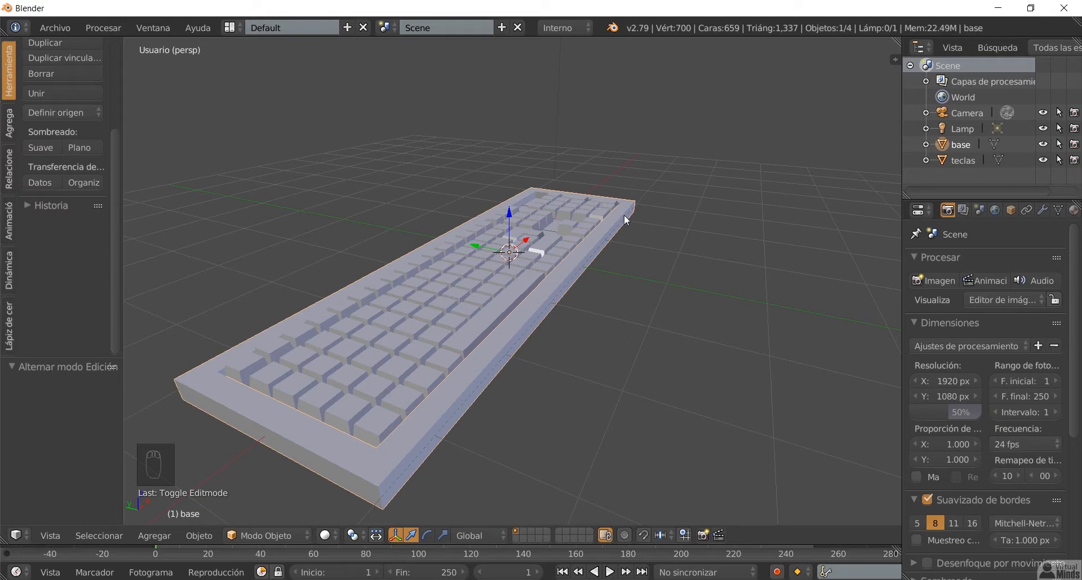
middle_click_drag(603, 289, 564, 307)
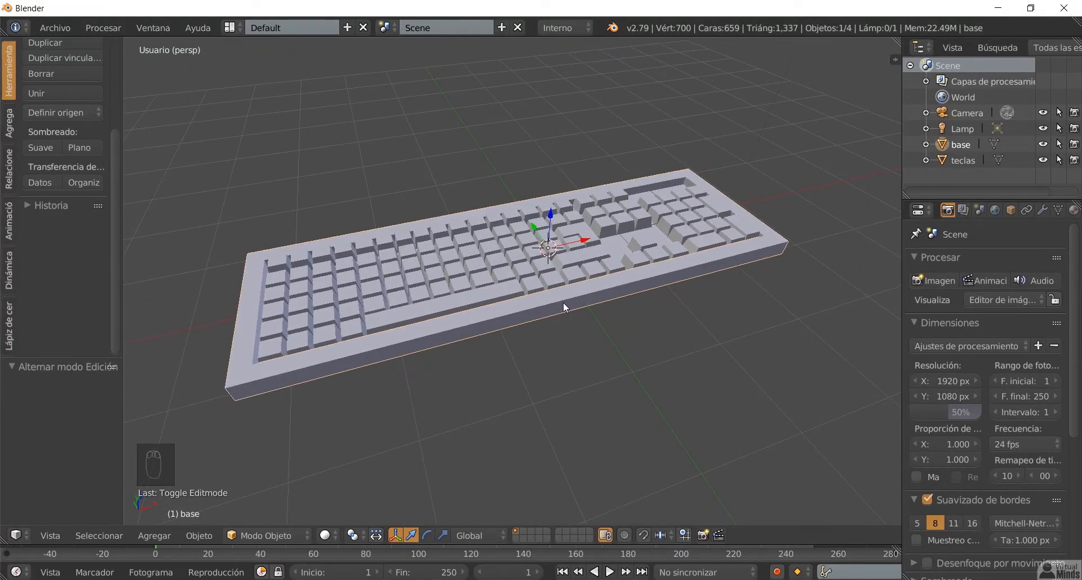
middle_click_drag(563, 303, 458, 333)
Step: Duplicate the base object in place and move the copy to the second layer
right_click(487, 347)
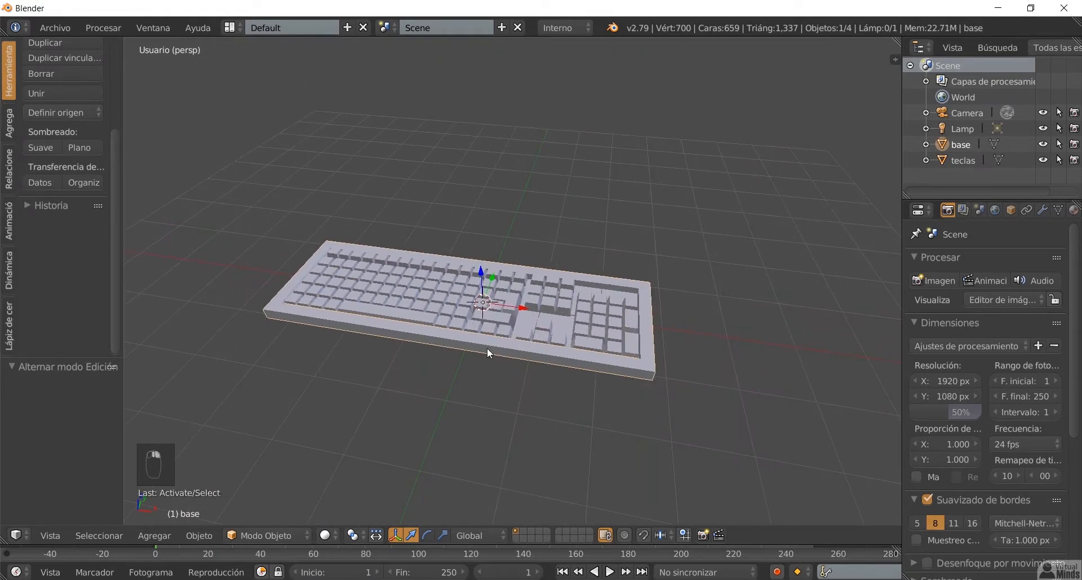
middle_click_drag(499, 346, 514, 305)
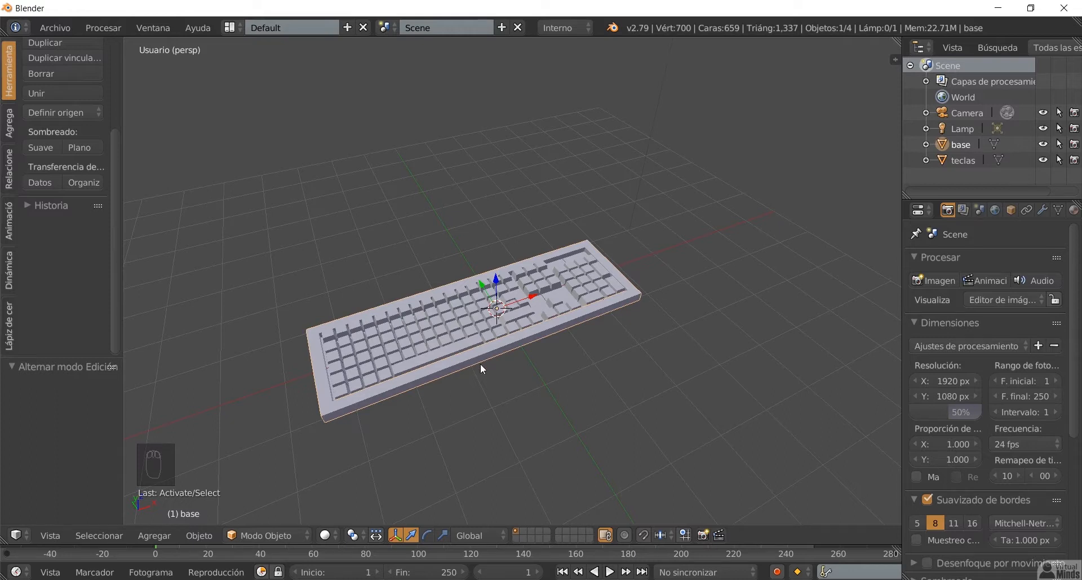
key("shift+d")
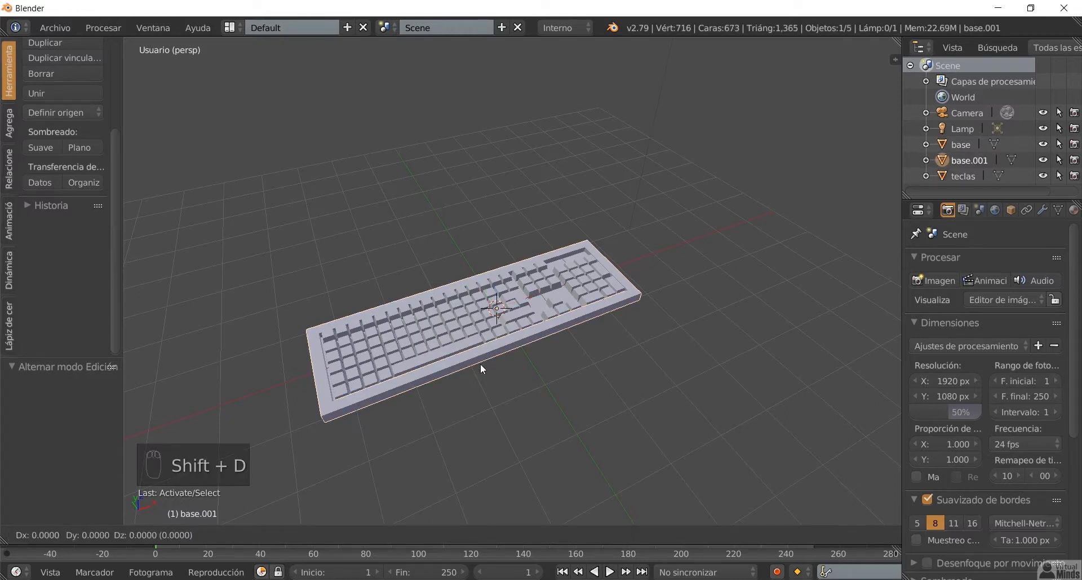
right_click(480, 363)
left_click_drag(533, 296, 693, 287)
right_click(693, 287)
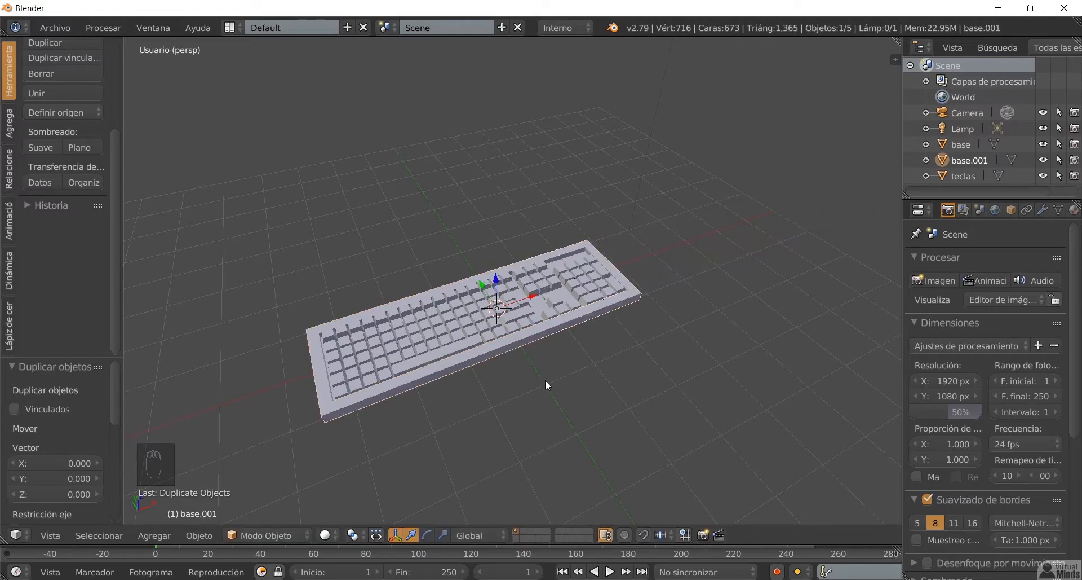
key("m")
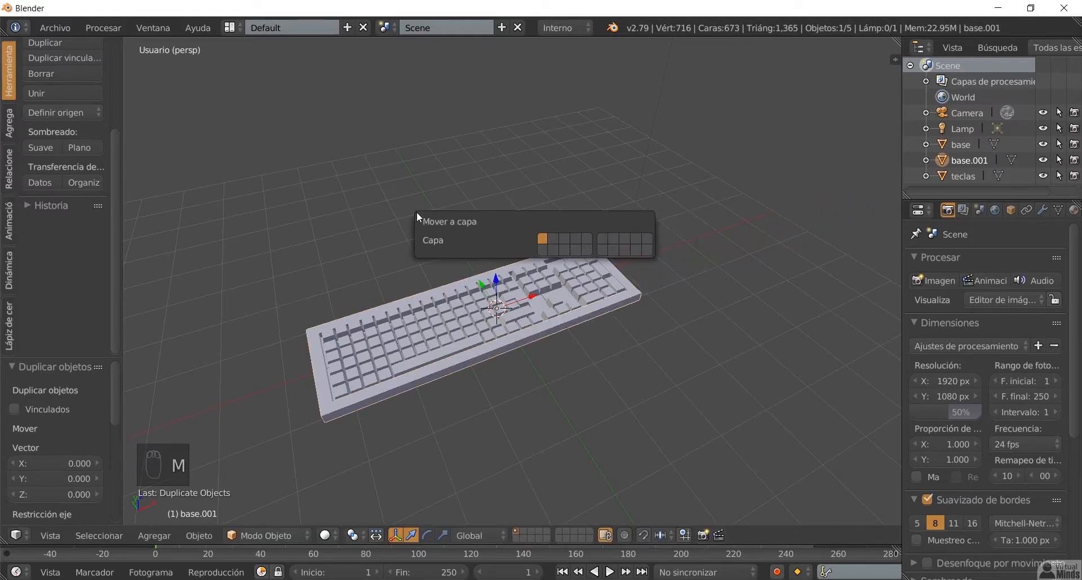
left_click(552, 239)
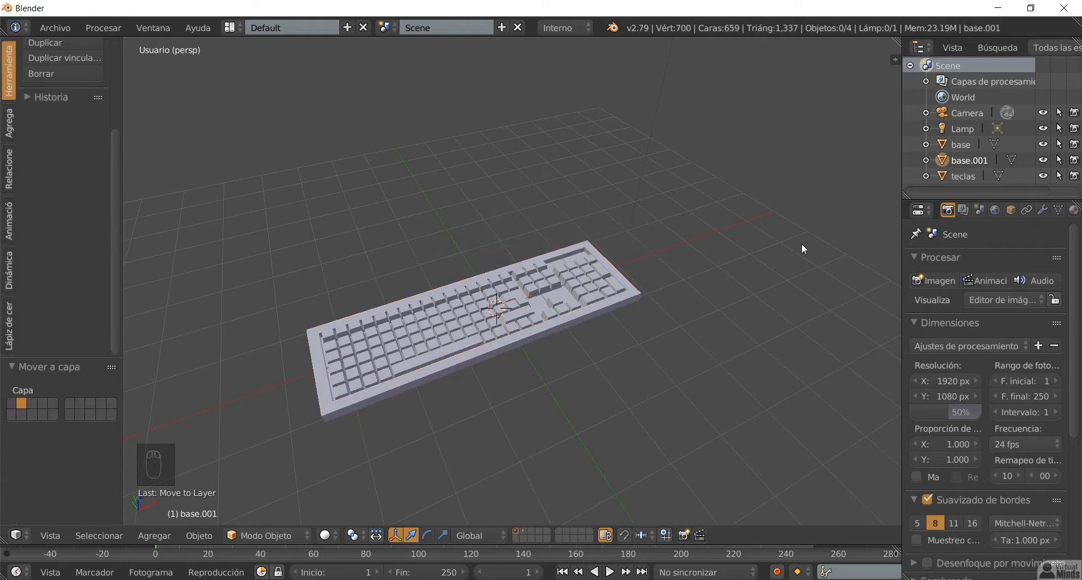
Step: Rename the duplicated base object as "base respaldo"
double_click(972, 161)
type("base respaldo")
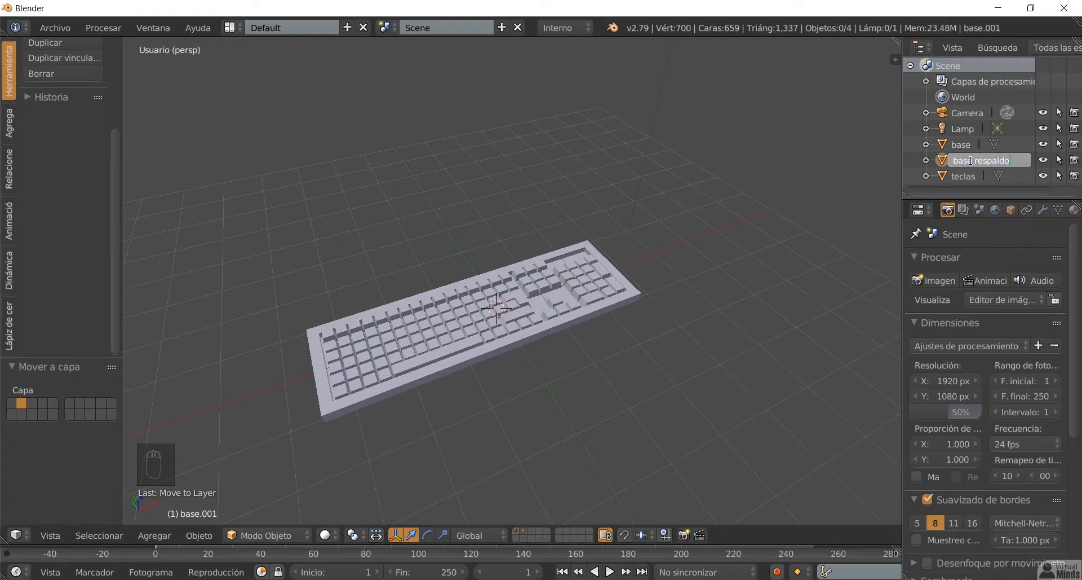
key("Return")
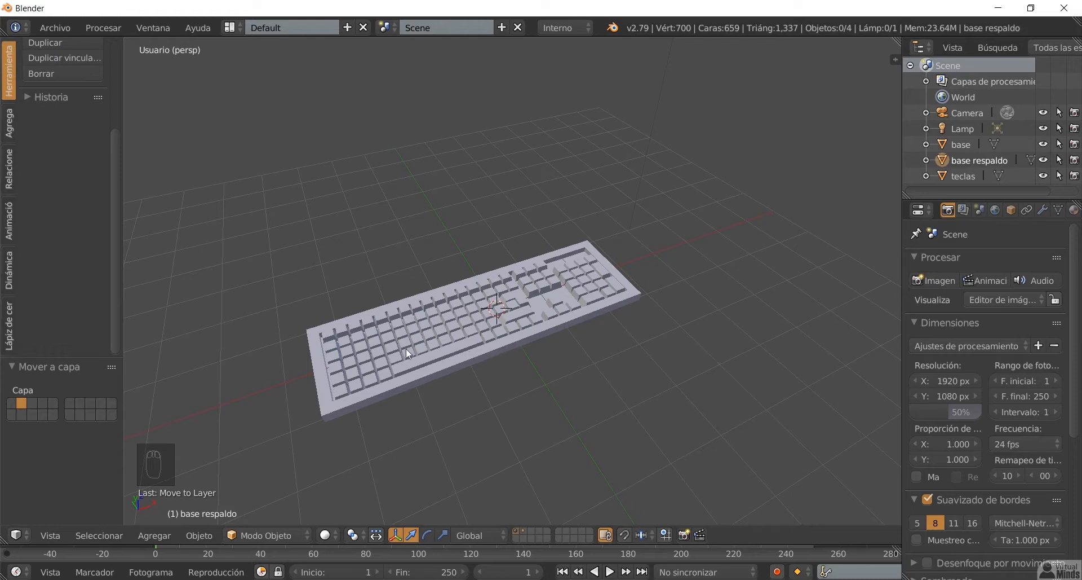
Step: Select the teclas object, widen the properties area and add a Bevel (Biselar) modifier to the keys
middle_click_drag(424, 358, 545, 336)
scroll(542, 323, "up", 2)
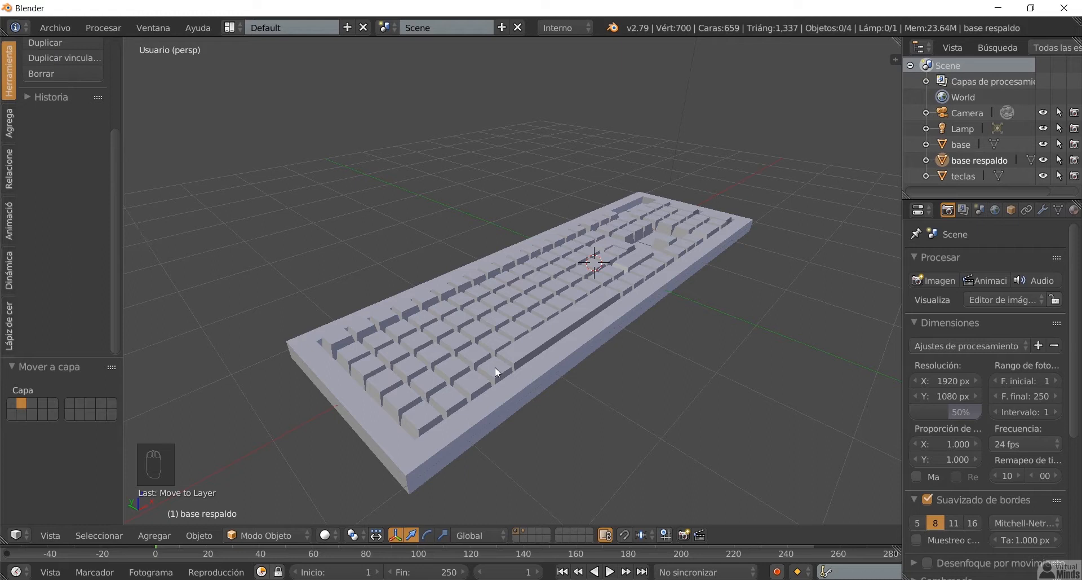
left_click(356, 202)
scroll(460, 363, "up", 1)
middle_click_drag(484, 361, 488, 313)
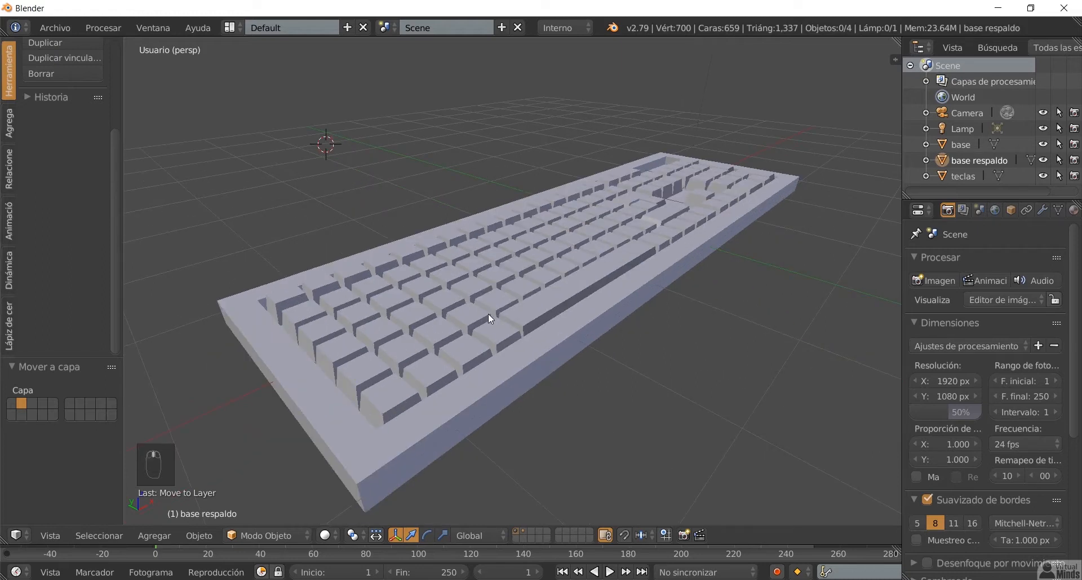
right_click(383, 343)
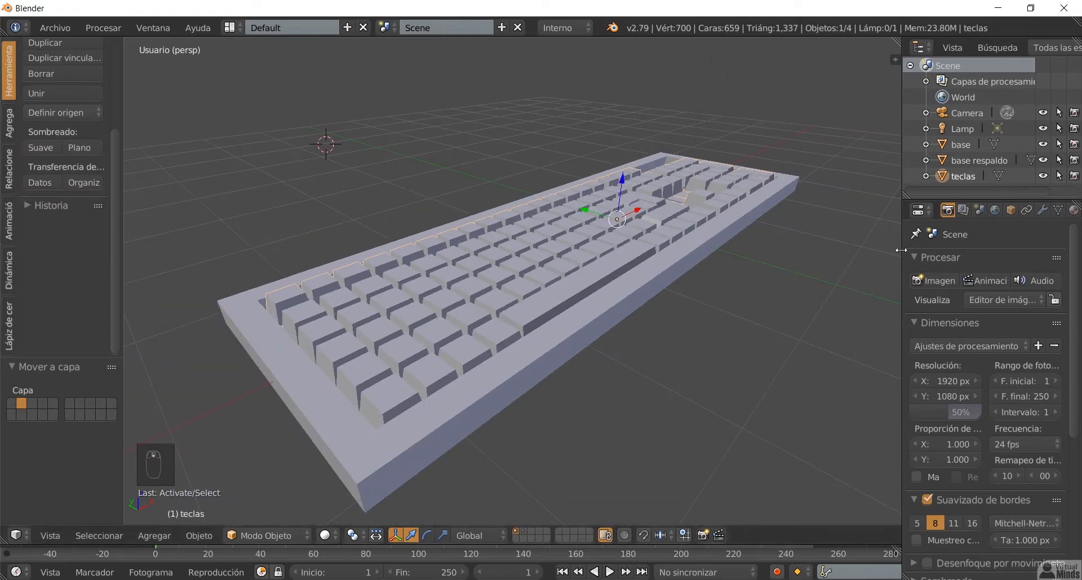
left_click_drag(901, 252, 872, 251)
scroll(499, 274, "up", 3)
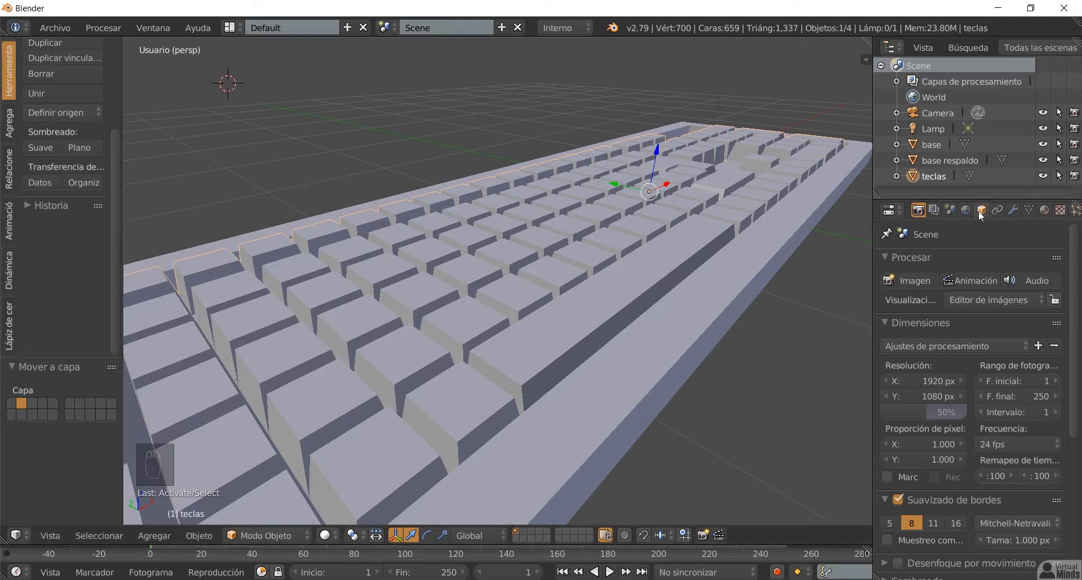
left_click(1013, 211)
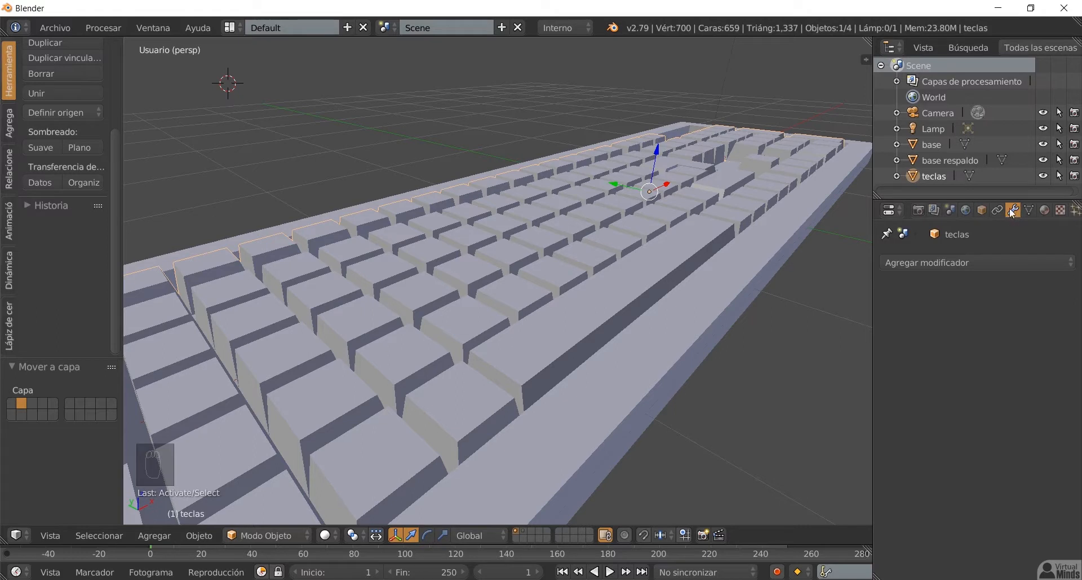
left_click(973, 262)
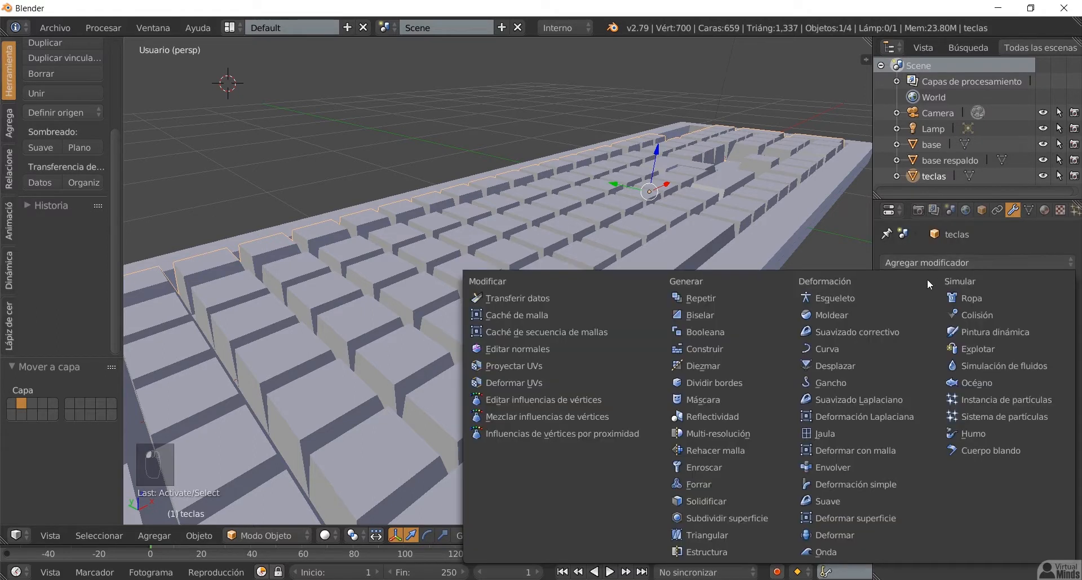
left_click(699, 316)
Step: Set the Bevel modifier of teclas to 3 segments and check the rounded keys from several angles
scroll(424, 364, "down", 3)
middle_click_drag(424, 364, 661, 364)
scroll(661, 367, "up", 1)
middle_click_drag(511, 371, 518, 363)
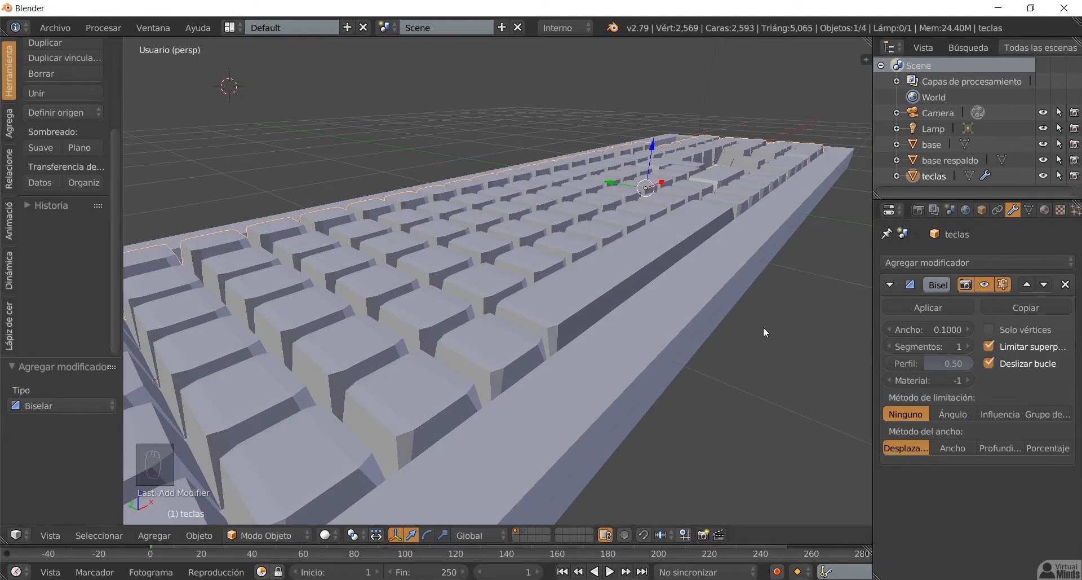
middle_click_drag(763, 331, 639, 382)
middle_click_drag(551, 396, 438, 387)
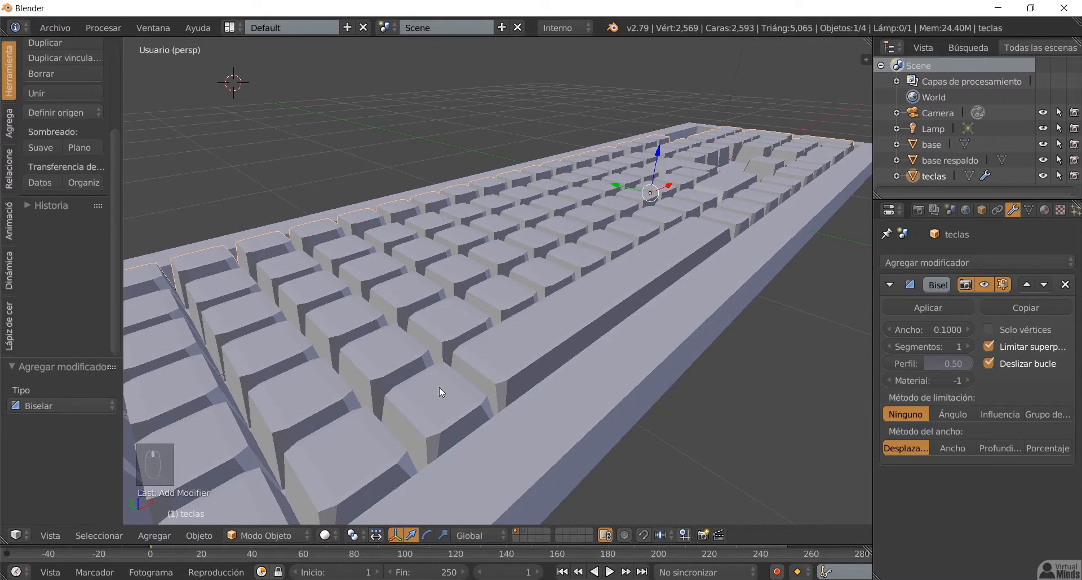
left_click(969, 345)
left_click(969, 345)
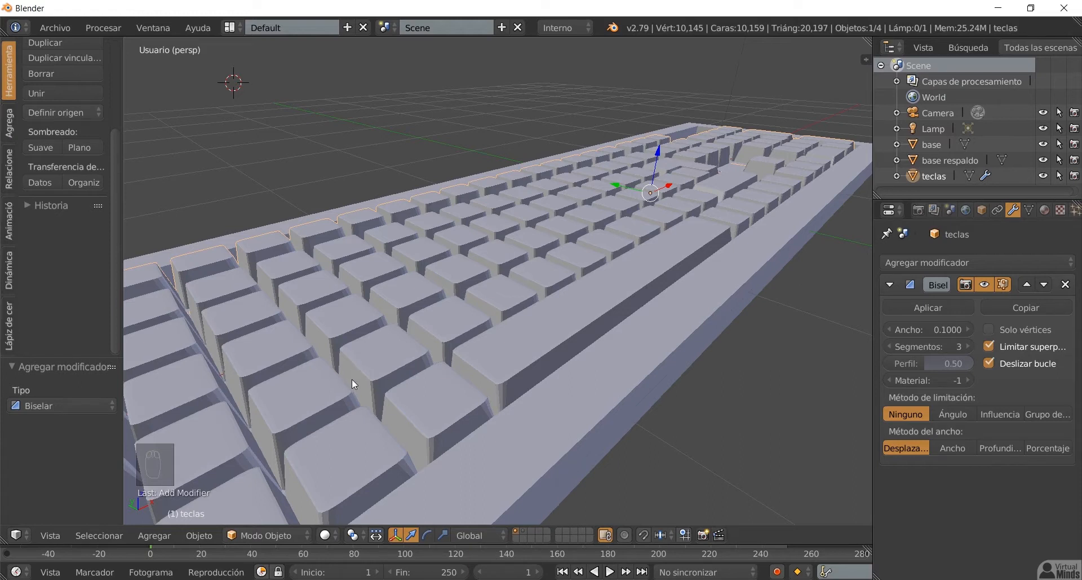
scroll(389, 342, "down", 1)
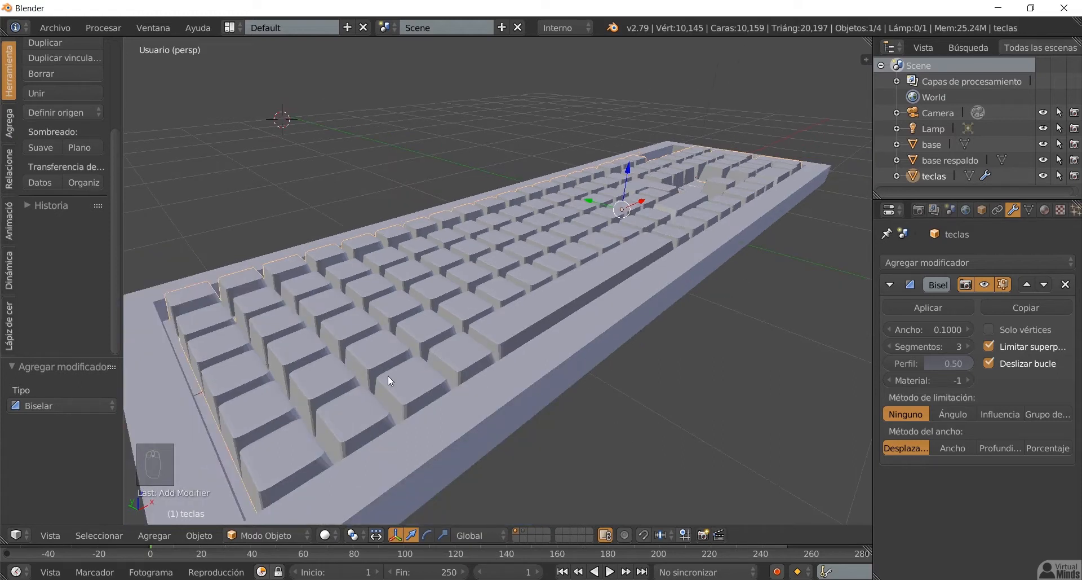
middle_click_drag(388, 376, 410, 367)
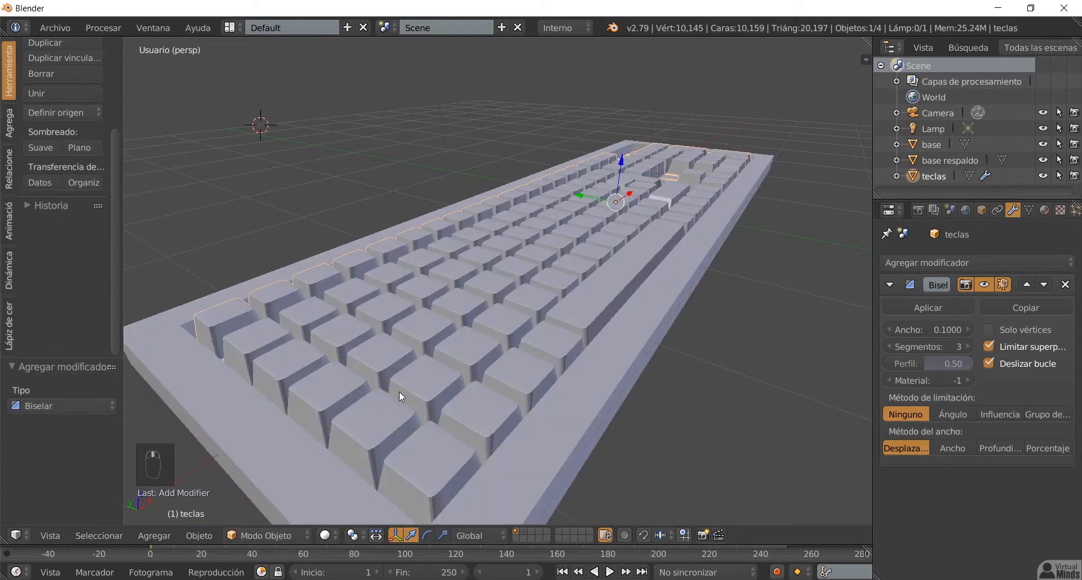
scroll(544, 390, "down", 3)
middle_click_drag(543, 390, 489, 395)
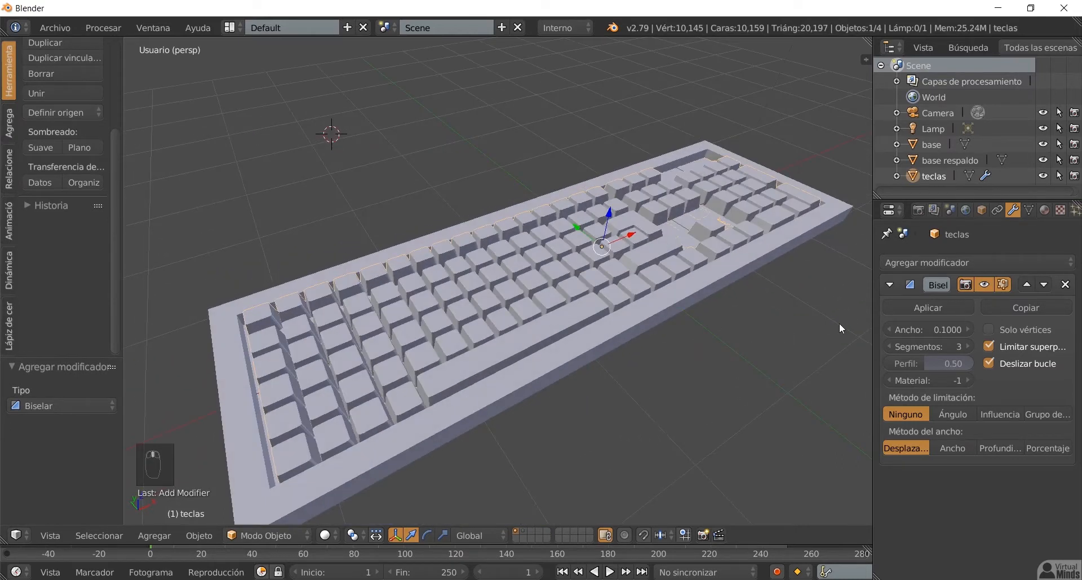
Step: Select the base object and add a Subdivision Surface (Subdividir superficie) modifier with 2 view subdivisions
right_click(248, 463)
middle_click_drag(478, 345, 542, 352)
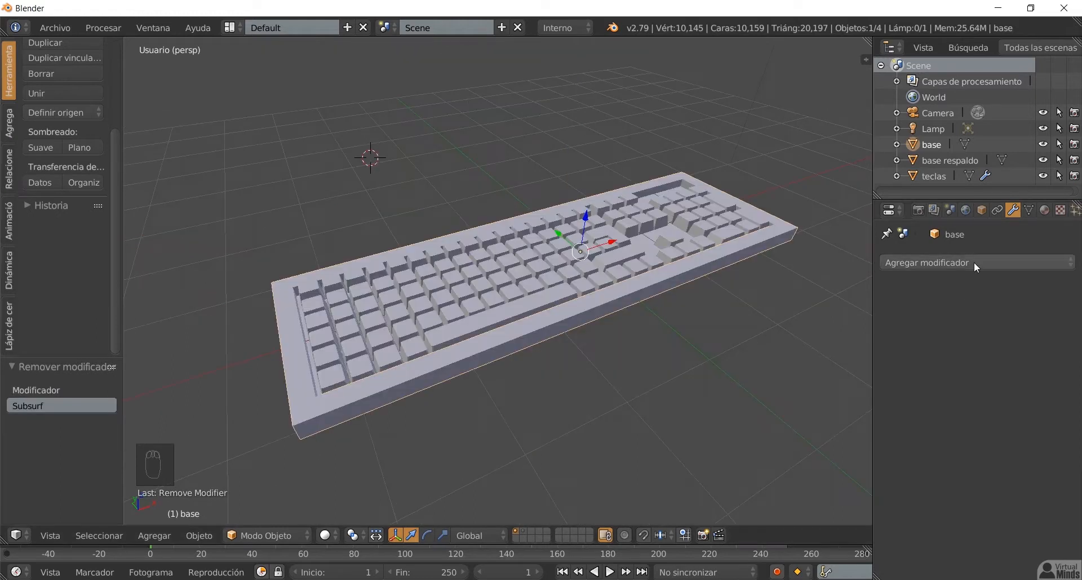
left_click(974, 263)
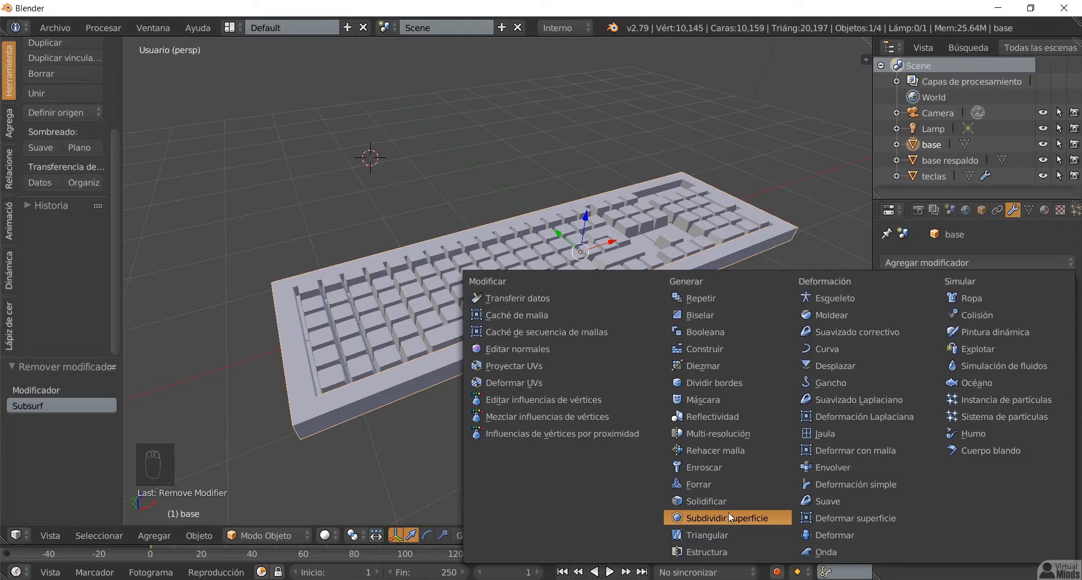
left_click(715, 517)
mouse_move(486, 340)
middle_mouse_down()
mouse_move(581, 329)
mouse_move(479, 349)
mouse_move(503, 350)
middle_mouse_up()
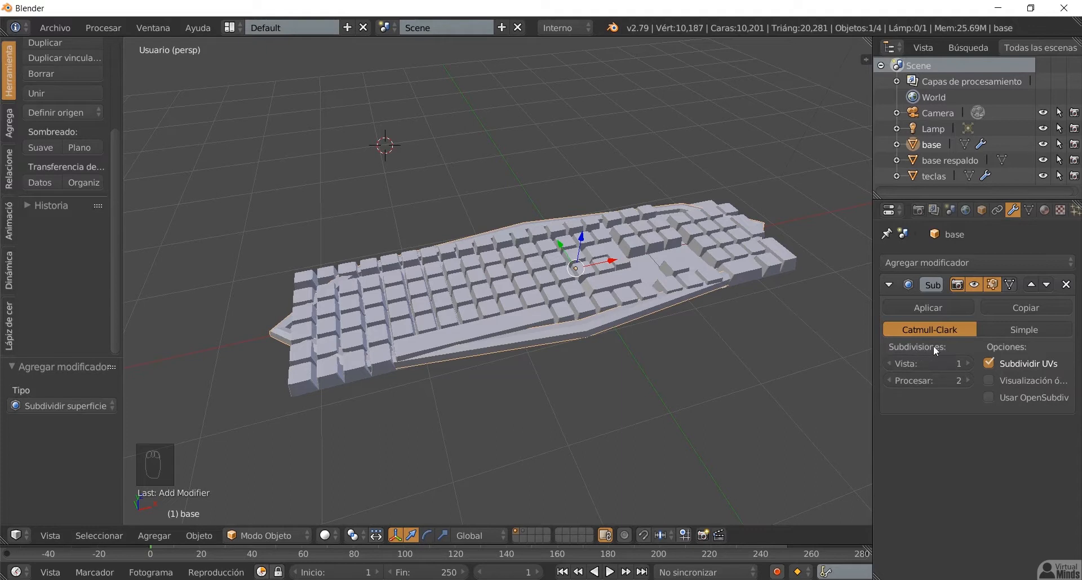
left_click(966, 363)
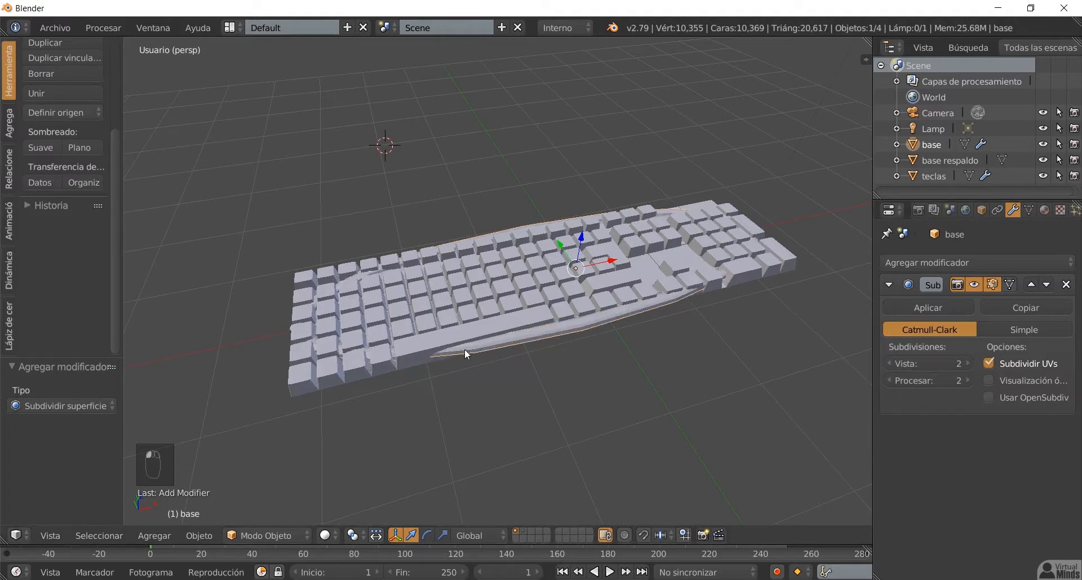
mouse_move(527, 340)
middle_mouse_down()
mouse_move(601, 324)
mouse_move(556, 319)
mouse_move(533, 341)
middle_mouse_up()
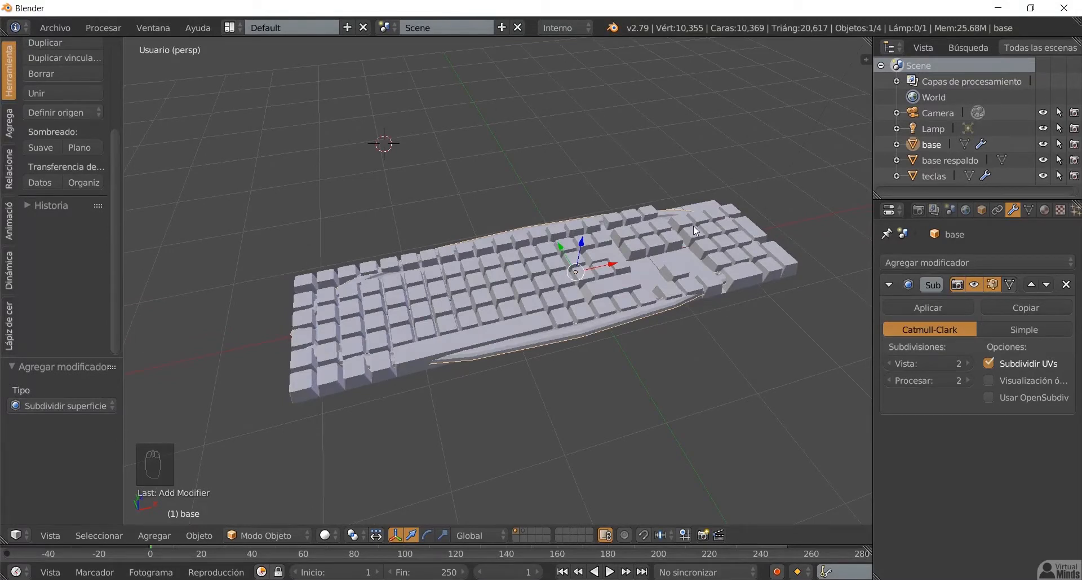
Step: Hide the teclas object and enter Edit Mode on the base
left_click(1044, 176)
mouse_move(496, 295)
middle_mouse_down()
mouse_move(499, 326)
mouse_move(468, 314)
mouse_move(483, 290)
middle_mouse_up()
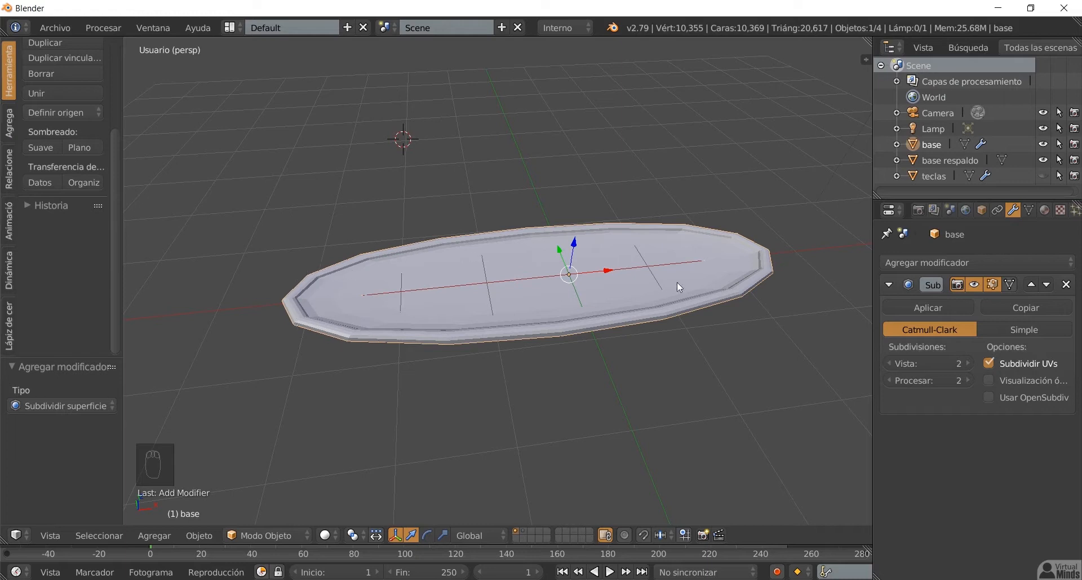
left_click(276, 536)
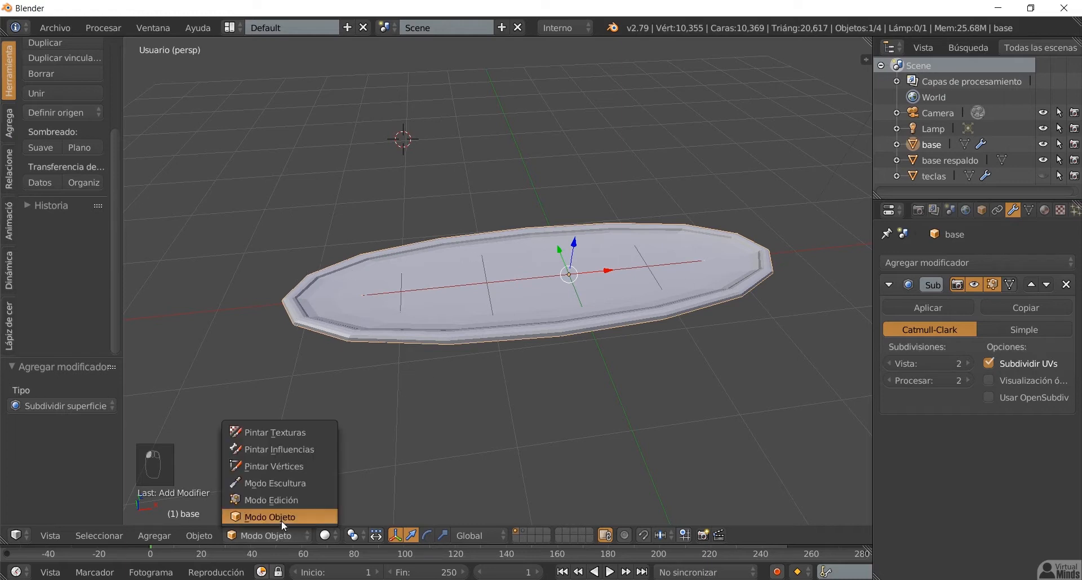
left_click(282, 519)
middle_click_drag(611, 301, 568, 319)
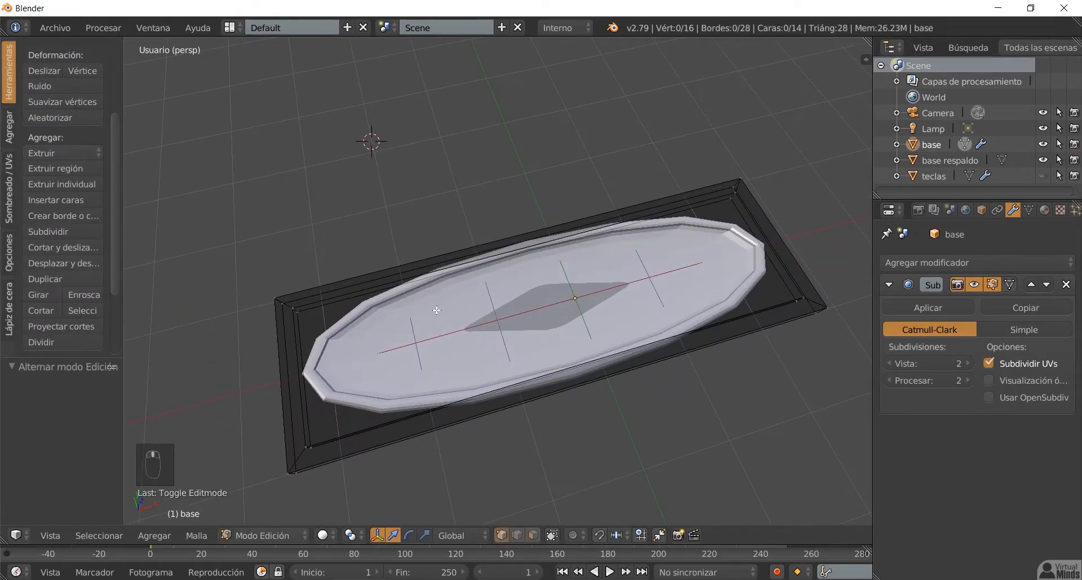
middle_click_drag(428, 311, 671, 251)
middle_click_drag(427, 308, 383, 289)
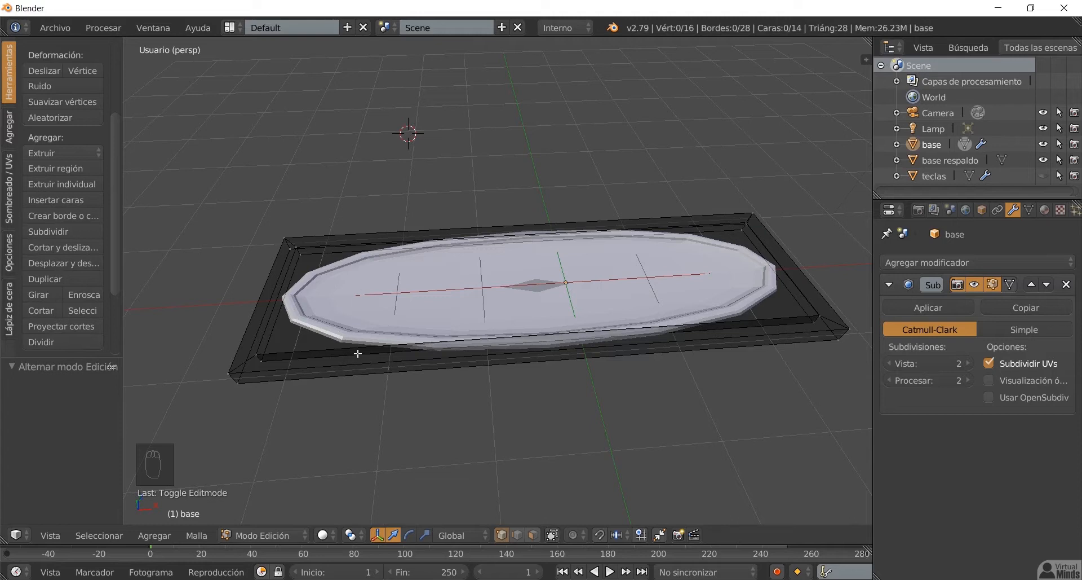
Step: Add a crosswise loop cut close to each short end of the base to hold its rectangular shape
key("ctrl+r")
left_click(379, 279)
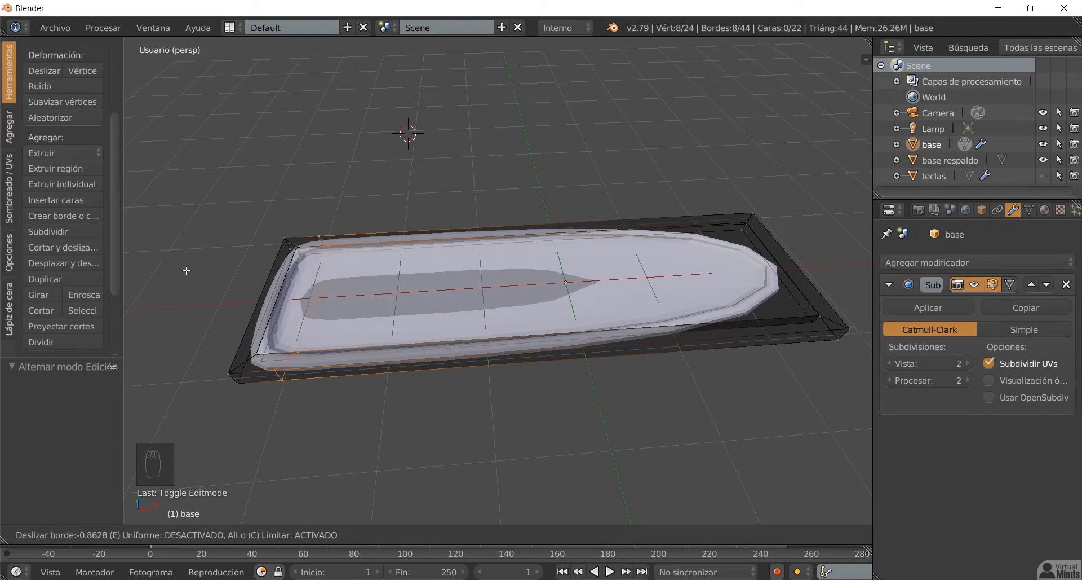
left_click(186, 271)
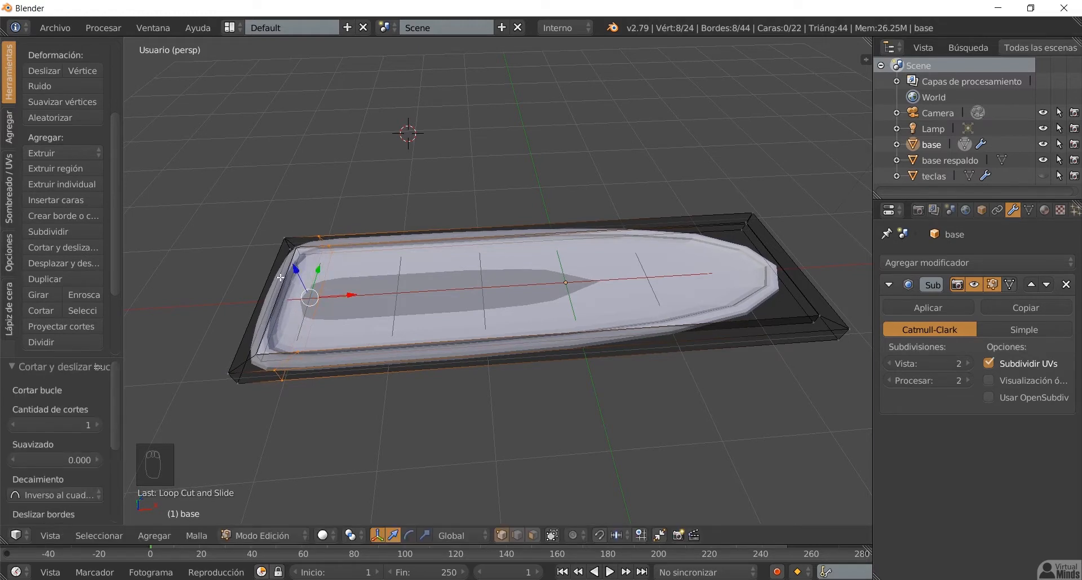
key("KP_7")
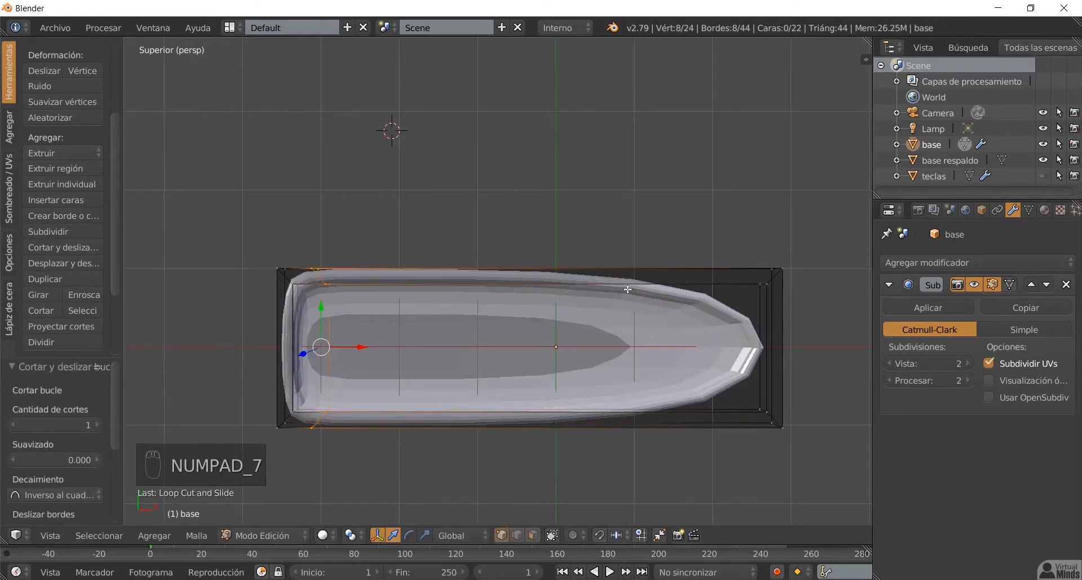
key("KP_5")
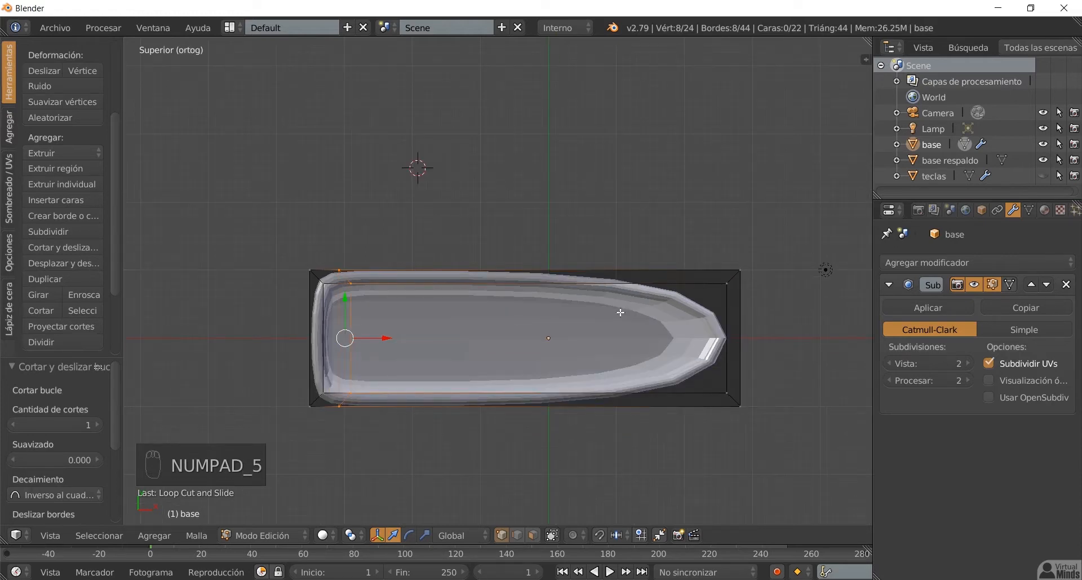
key("ctrl+r")
left_click(624, 309)
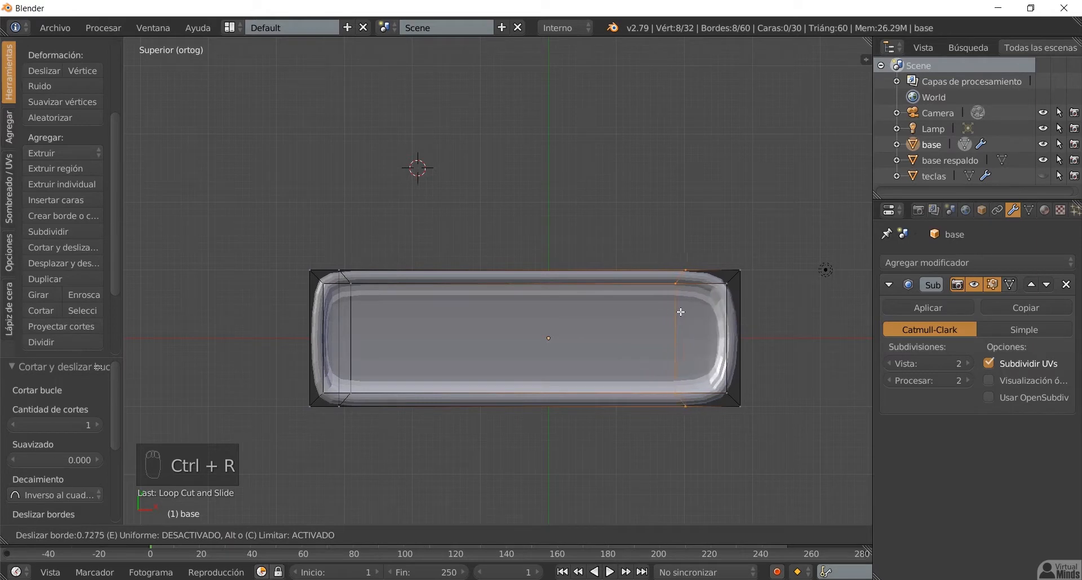
left_click(711, 314)
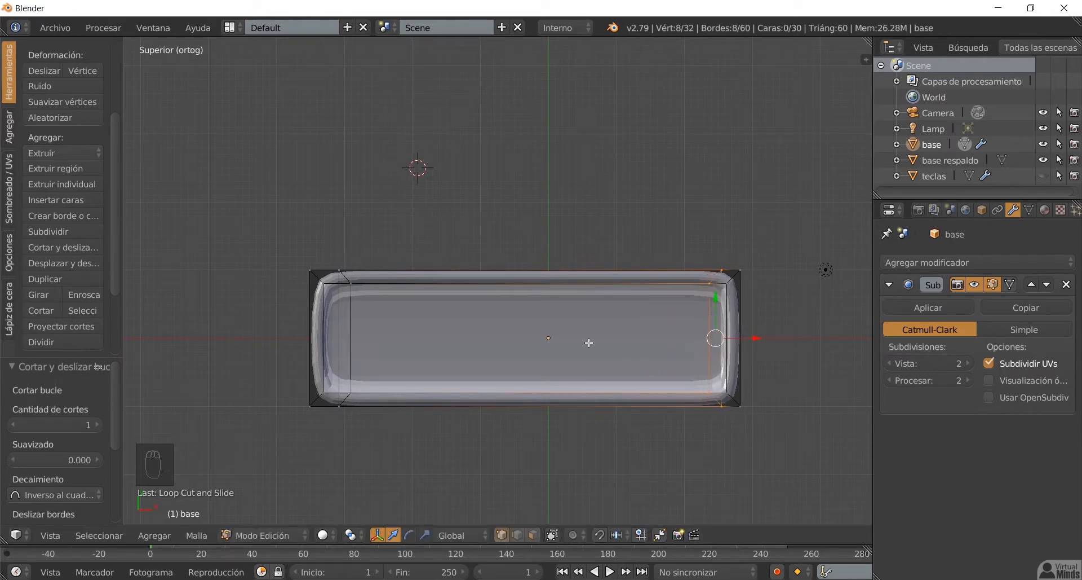
Step: Add two more crosswise loop cuts to the base, one left of the centre and one near the middle
middle_click_drag(488, 393, 535, 337)
key("KP_5")
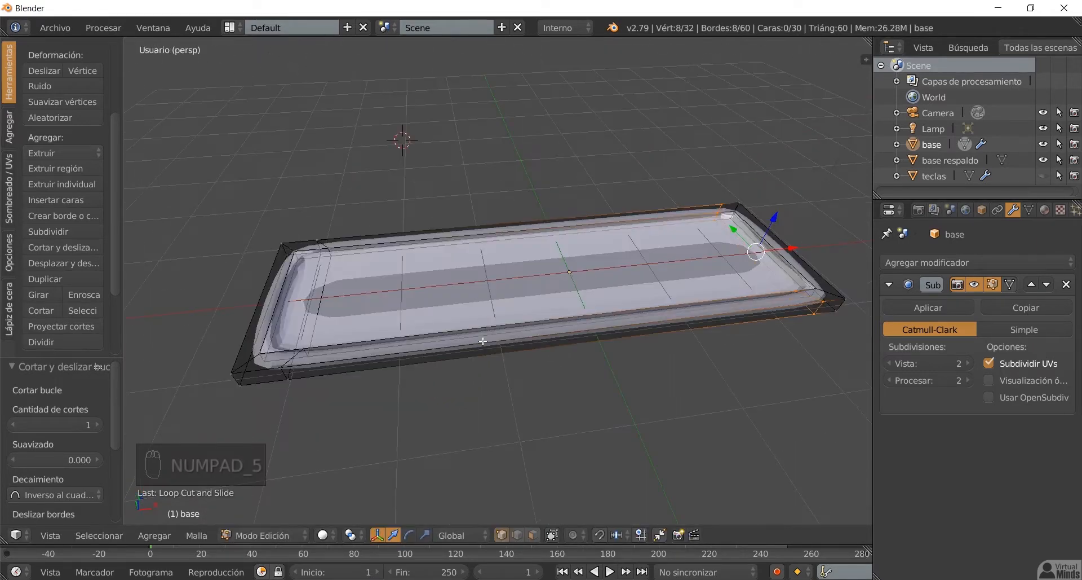
key("KP_7")
key("KP_5")
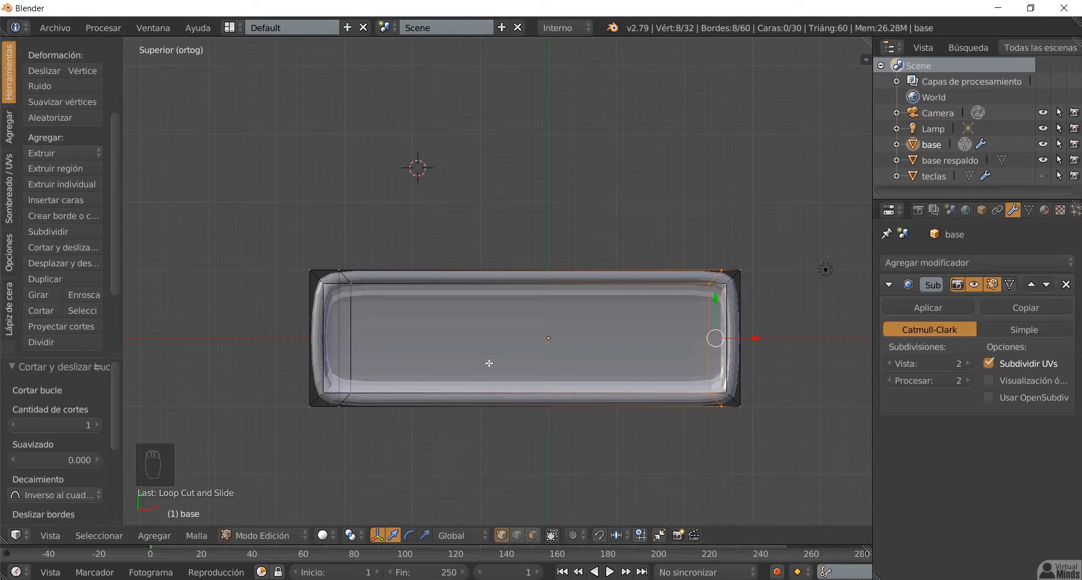
key("ctrl+r")
left_click(425, 302)
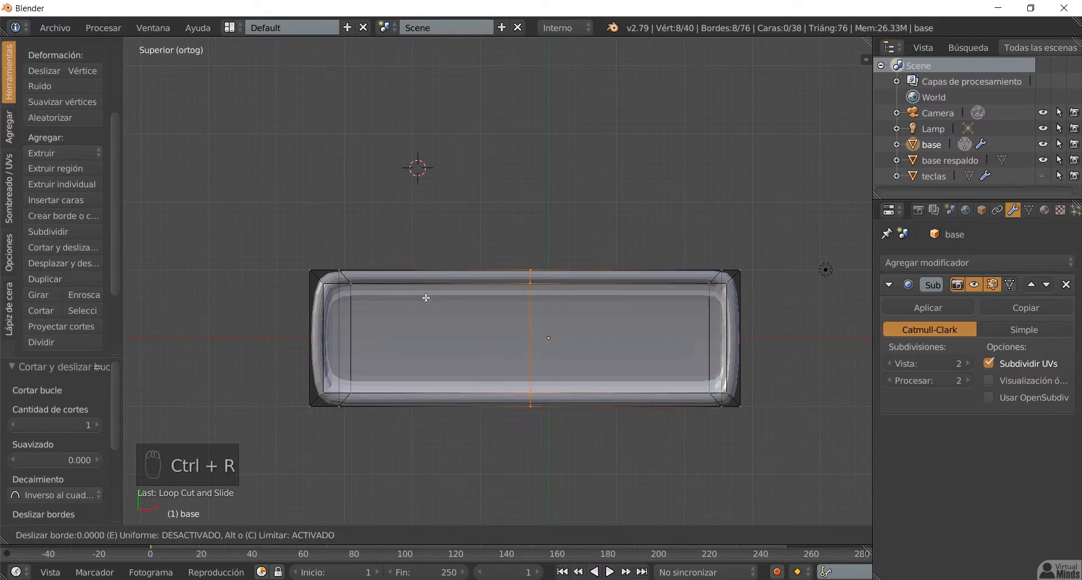
left_click(308, 306)
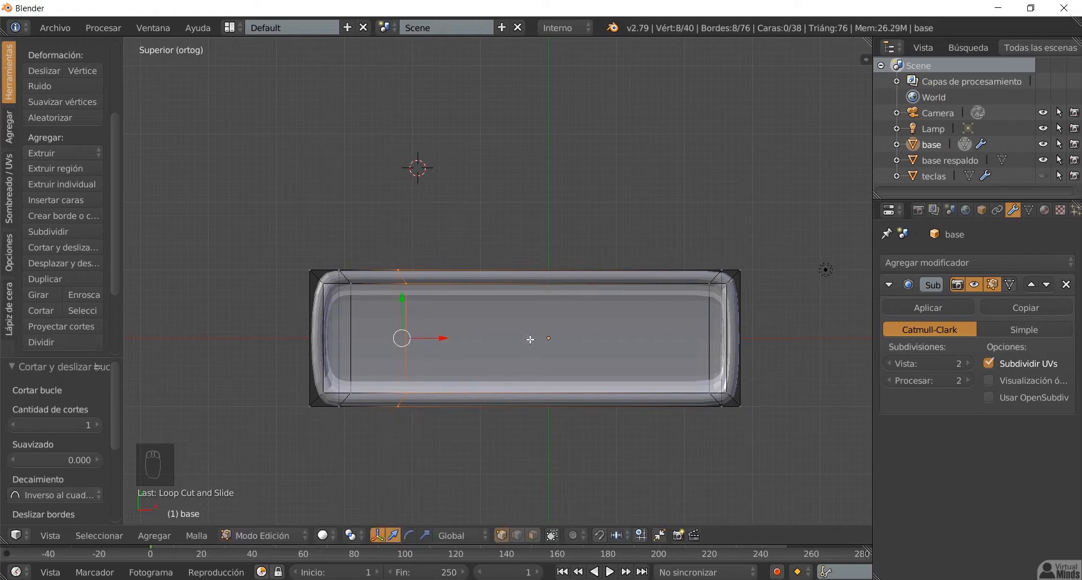
key("ctrl+r")
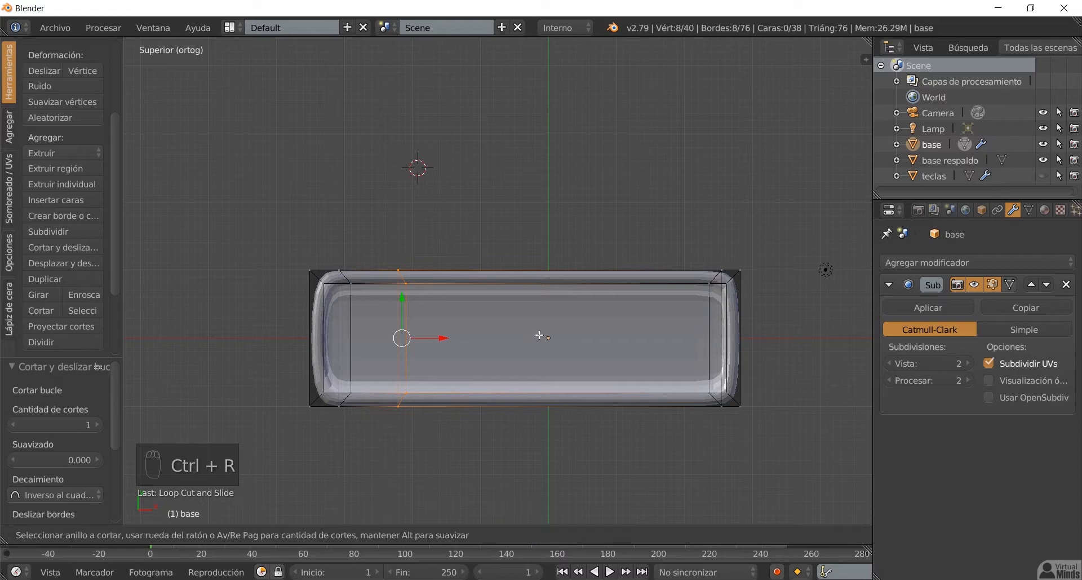
left_click(553, 306)
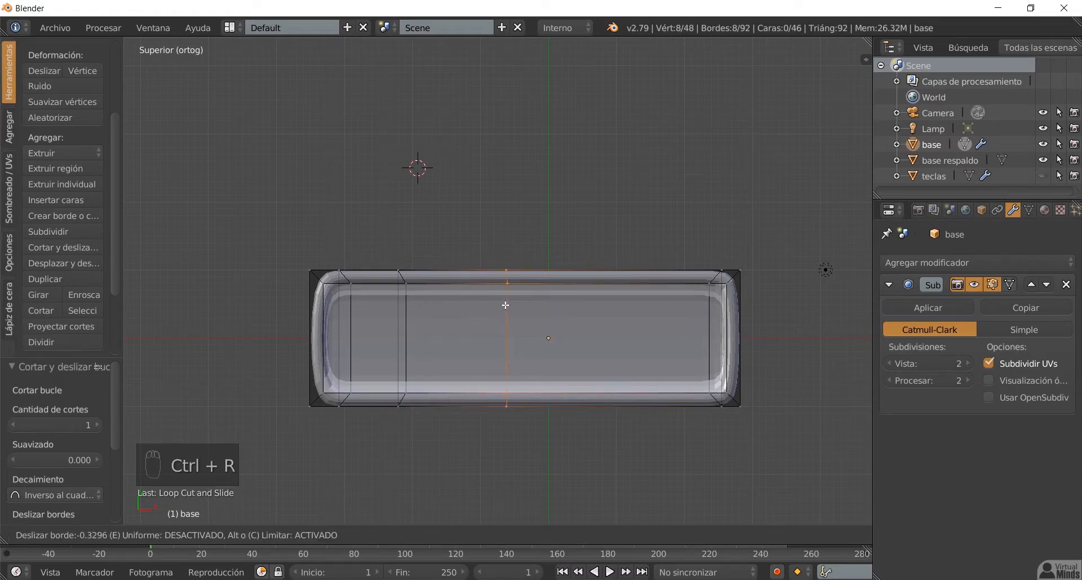
left_click(501, 306)
Step: Slide the left inner loop slightly toward the centre and move the front-edge section between the two inner loops -0.348 along Y
left_click(412, 336, "alt")
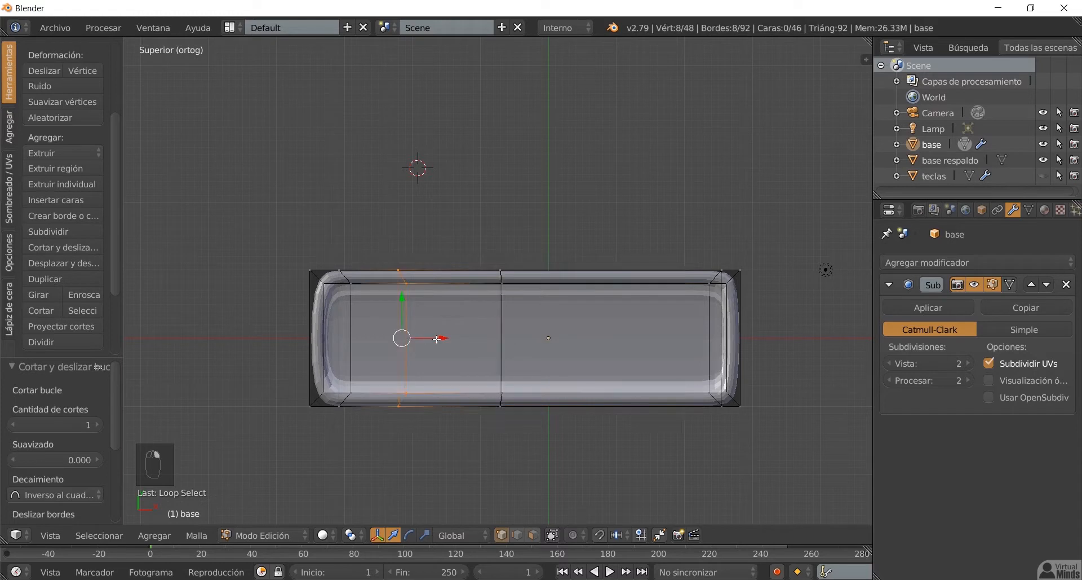
key("g")
key("g")
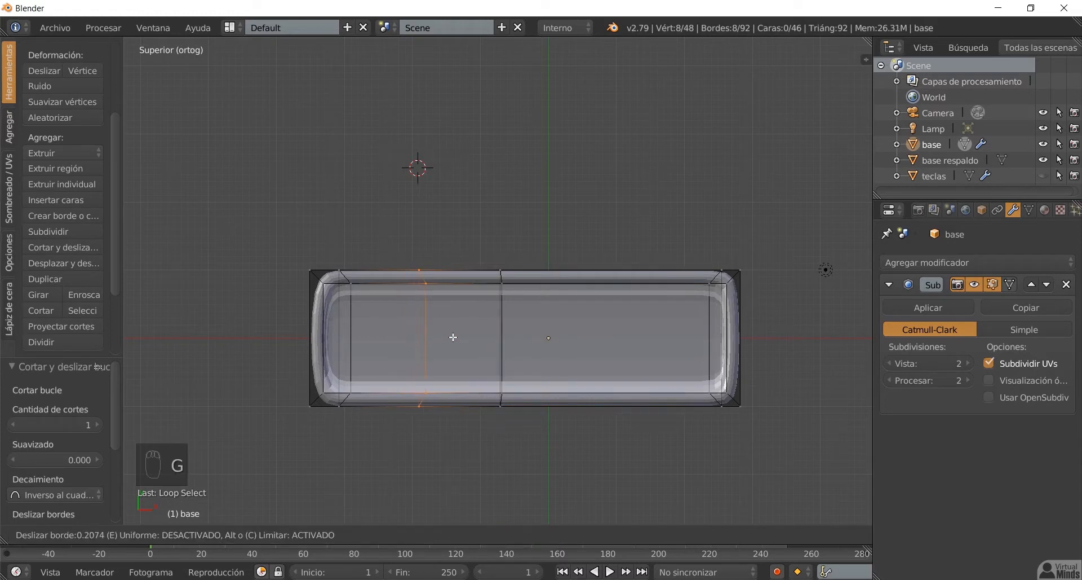
left_click(446, 337)
key("a")
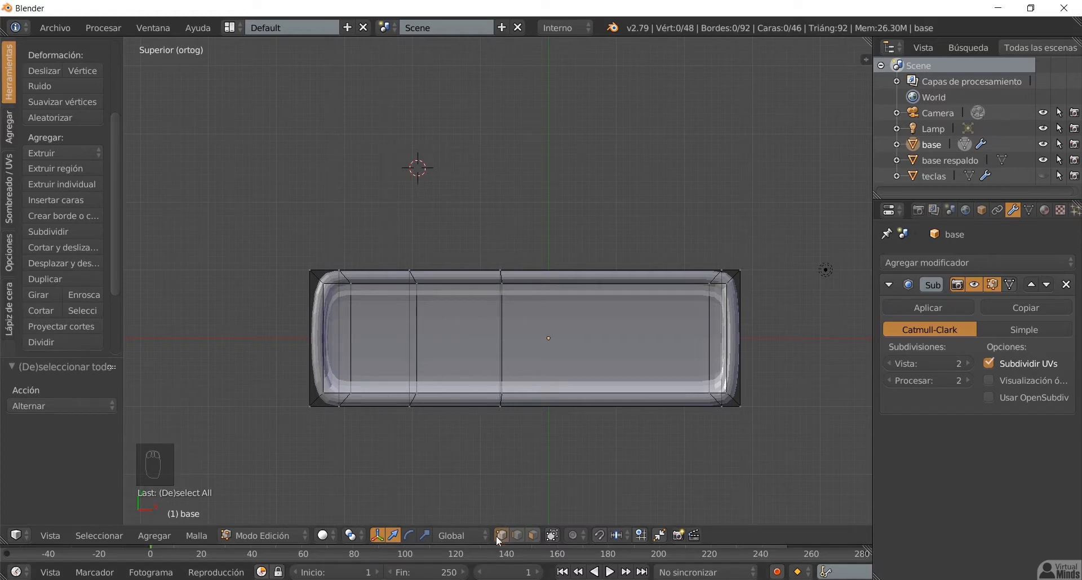
mouse_move(399, 367)
left_mouse_down("ctrl")
mouse_move(425, 446)
mouse_move(524, 361)
mouse_move(447, 361)
mouse_move(460, 385)
left_mouse_up("ctrl")
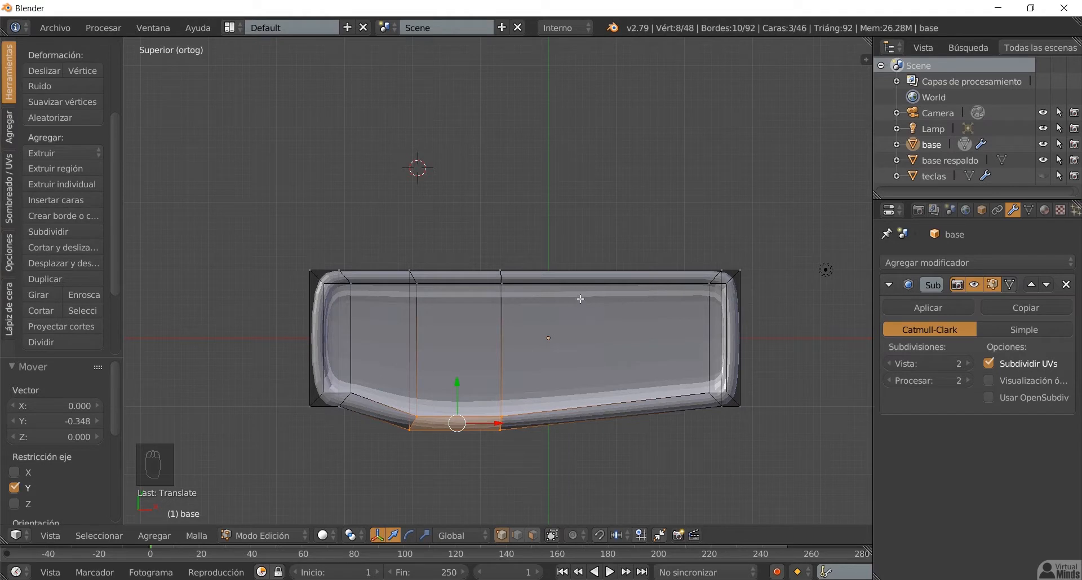
Step: Add a crosswise loop cut just right of the front bulge, slid toward the middle of the base
key("ctrl+r")
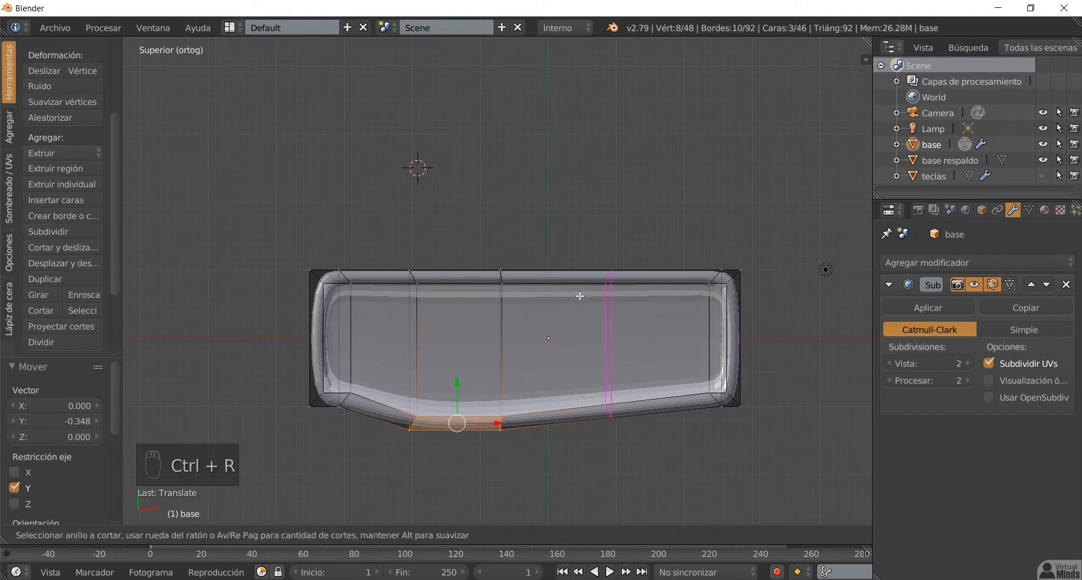
left_click(581, 296)
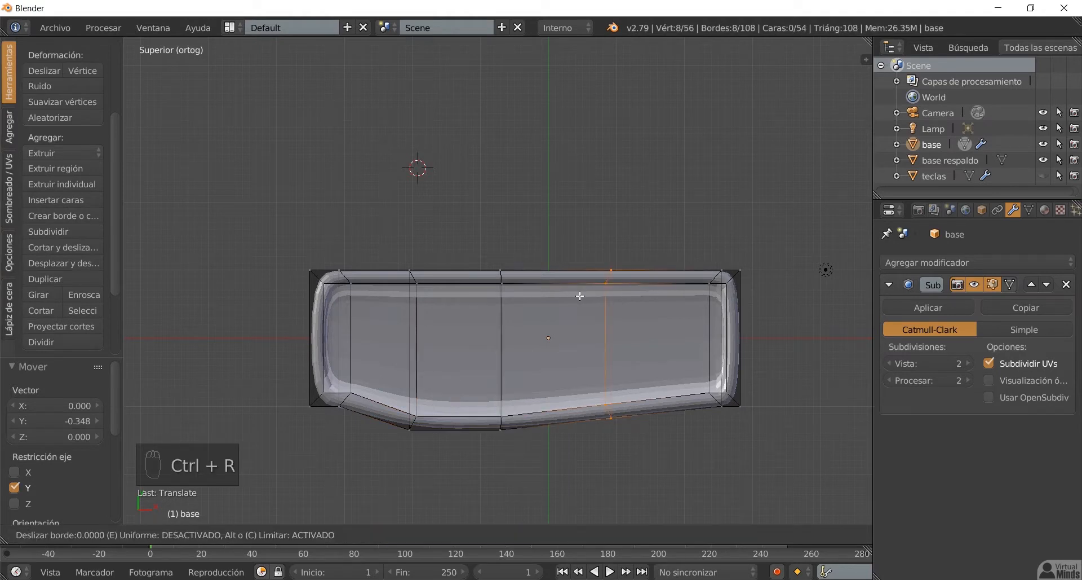
left_click(546, 305)
Step: Select only the front-edge vertices of the loop right of the bulge and move them 0.224 along Y
key("a")
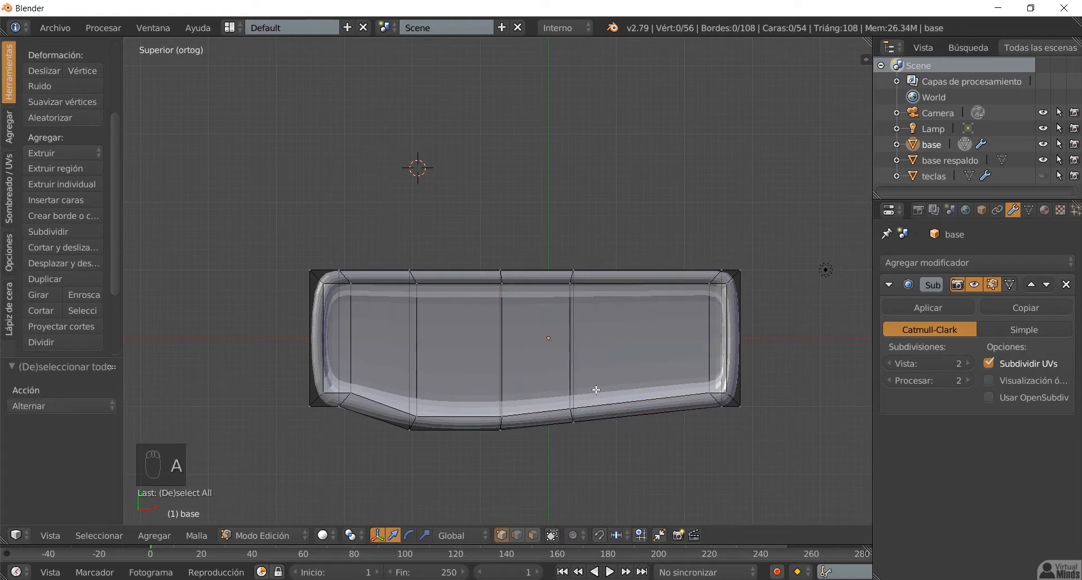
left_click_drag(585, 368, 567, 427, "ctrl")
left_click_drag(580, 380, 585, 370, "ctrl")
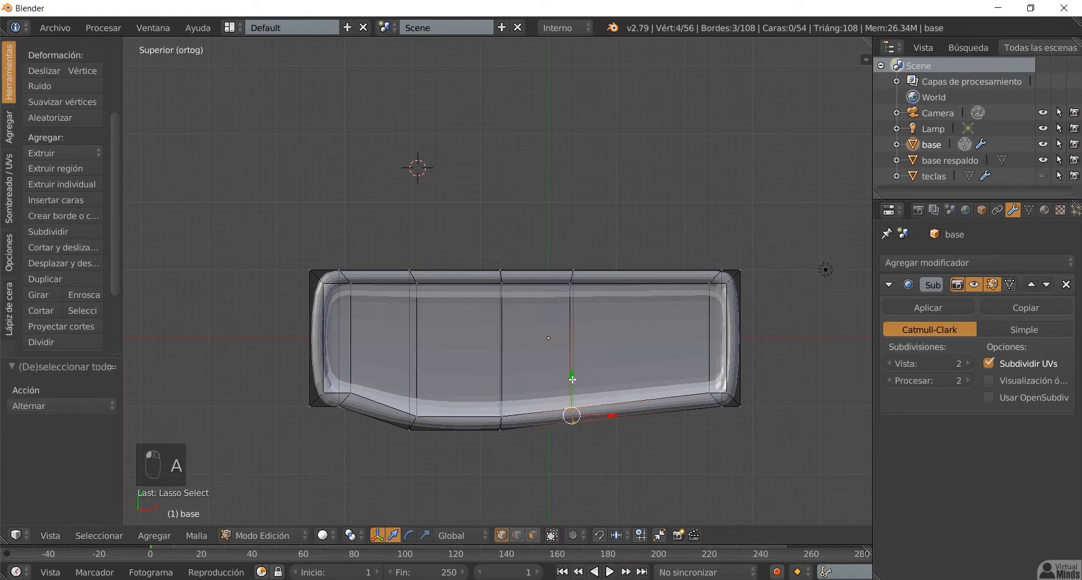
key("g")
key("y")
left_click(572, 364)
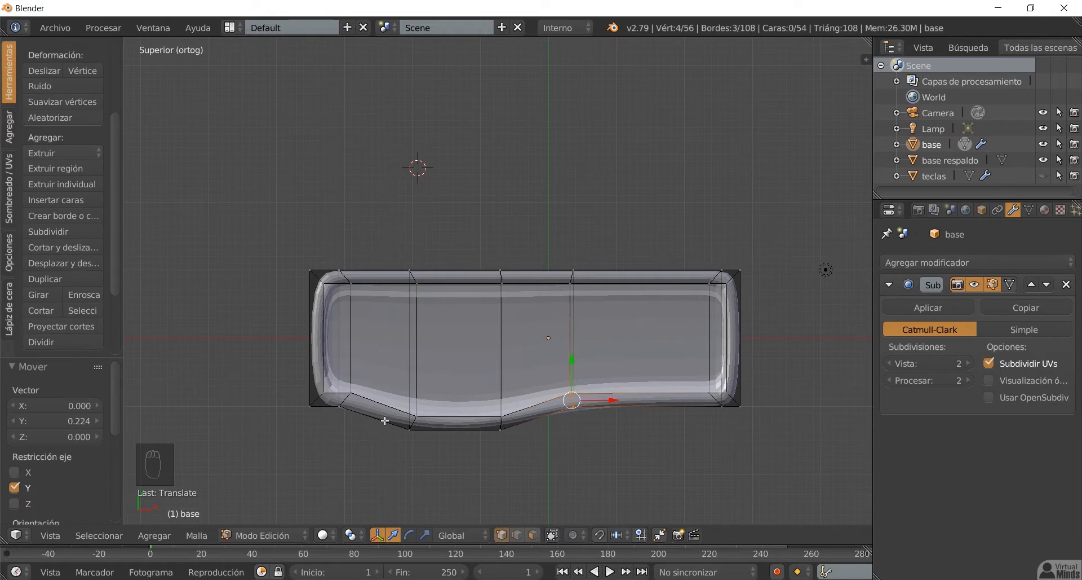
key("a")
Step: Show the teclas object again and examine how the keys sit inside the reshaped base, especially at the left corners
middle_click_drag(506, 420, 565, 359)
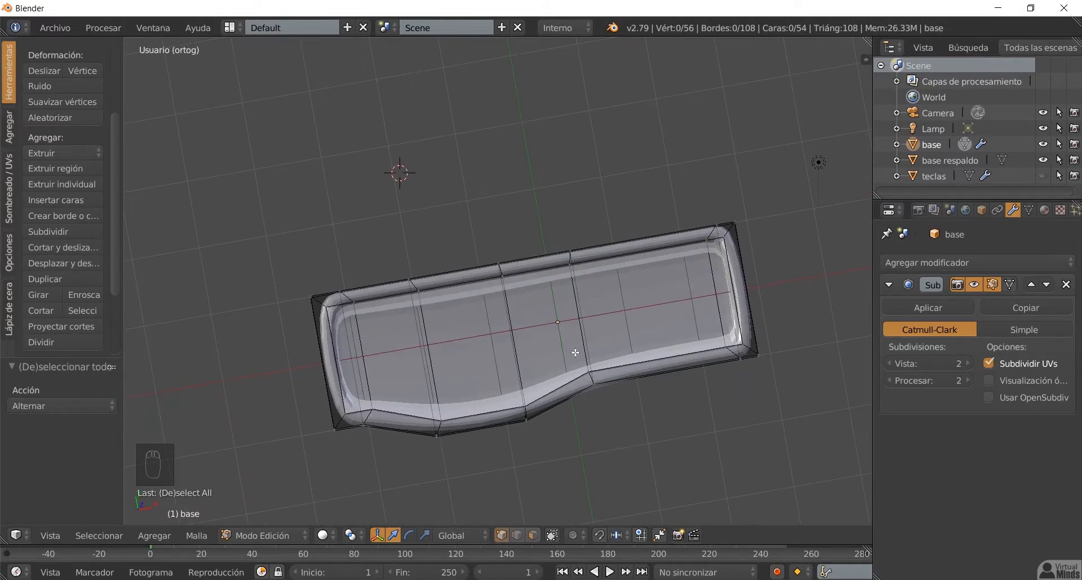
left_click(1043, 176)
middle_click_drag(496, 383, 509, 351)
scroll(509, 351, "up", 2)
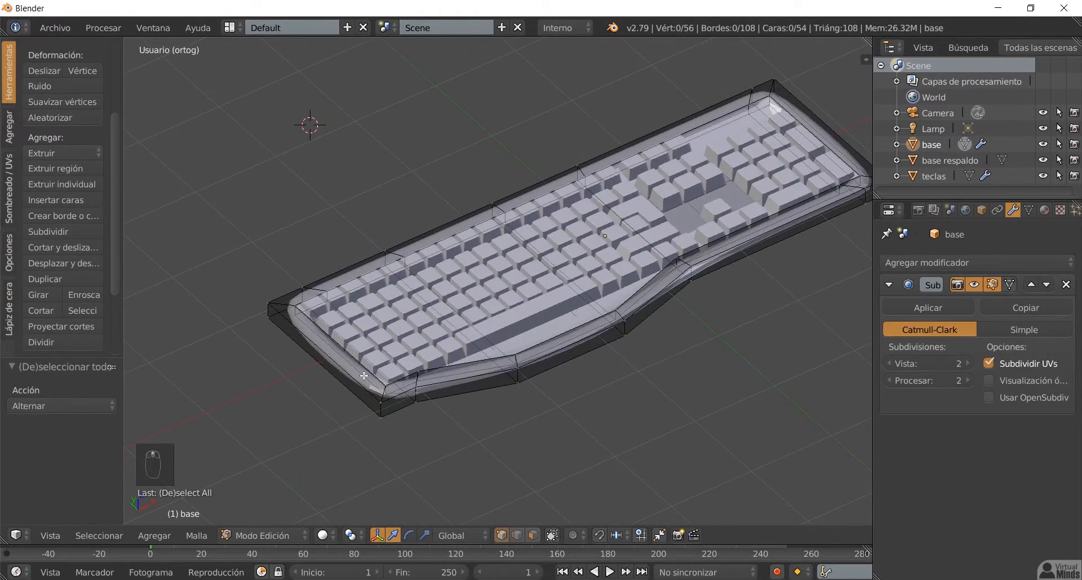
middle_click_drag(364, 376, 336, 388)
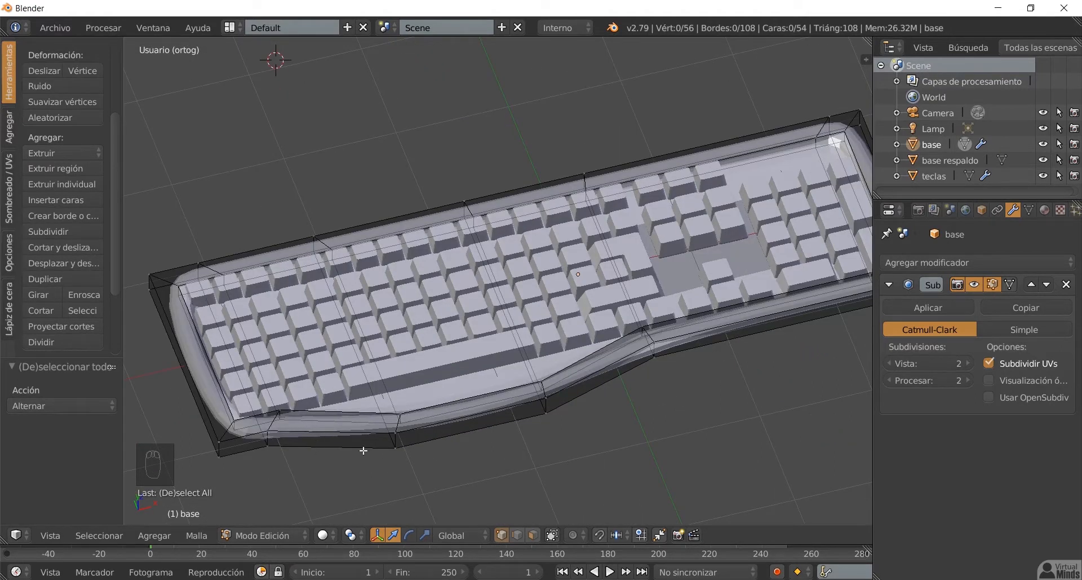
scroll(387, 450, "up", 4)
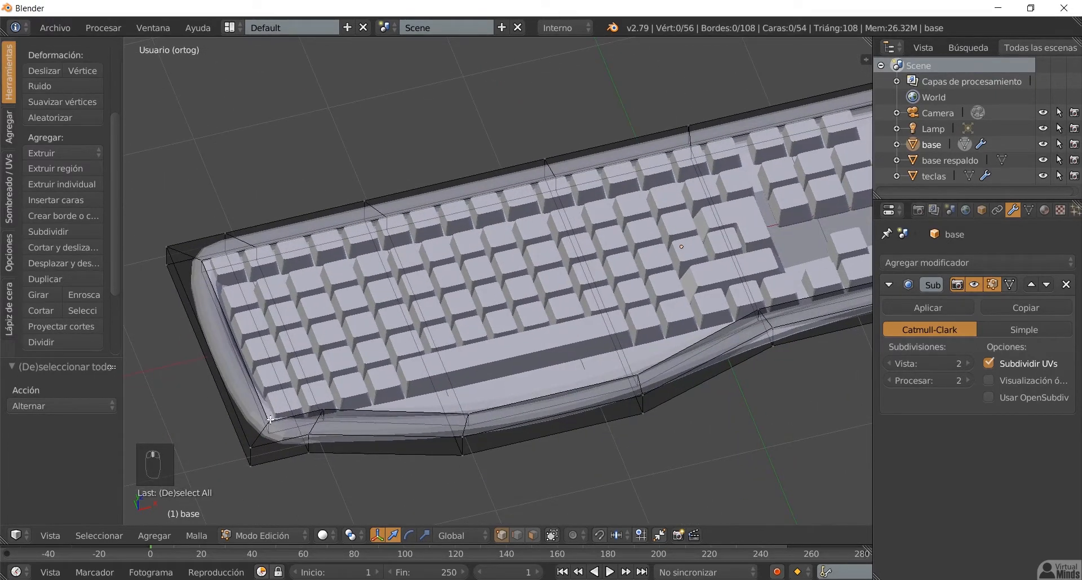
key("KP_7")
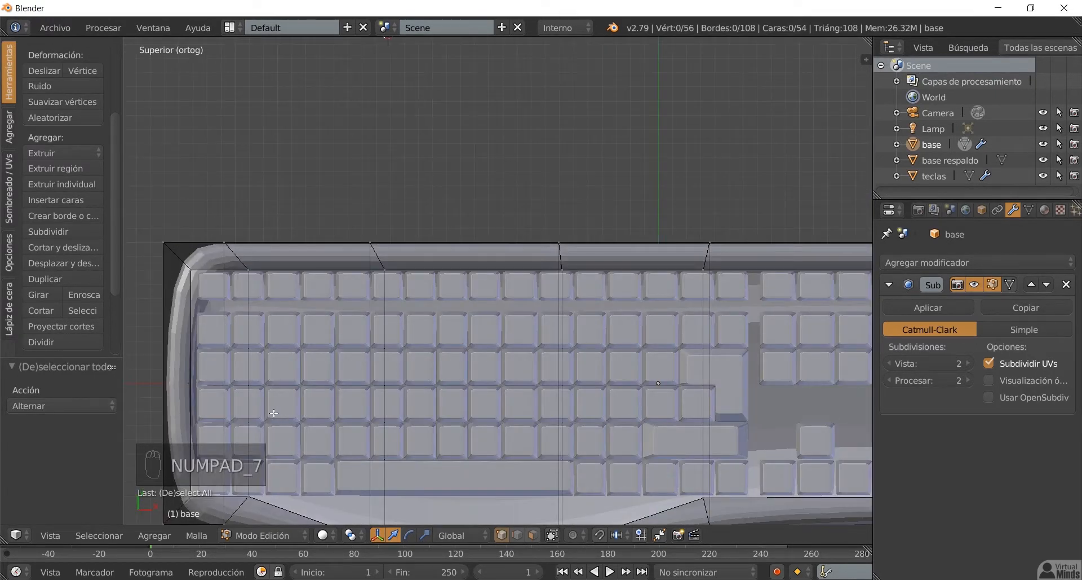
Step: Select the eight vertices at the base's left end and move them -0.167 along X
scroll(285, 414, "down", 3)
middle_click_drag(464, 244, 395, 140, "shift")
mouse_move(271, 113)
left_mouse_down("ctrl")
mouse_move(244, 268)
mouse_move(295, 382)
mouse_move(319, 316)
mouse_move(323, 234)
mouse_move(297, 148)
mouse_move(274, 117)
left_mouse_up("ctrl")
key("g")
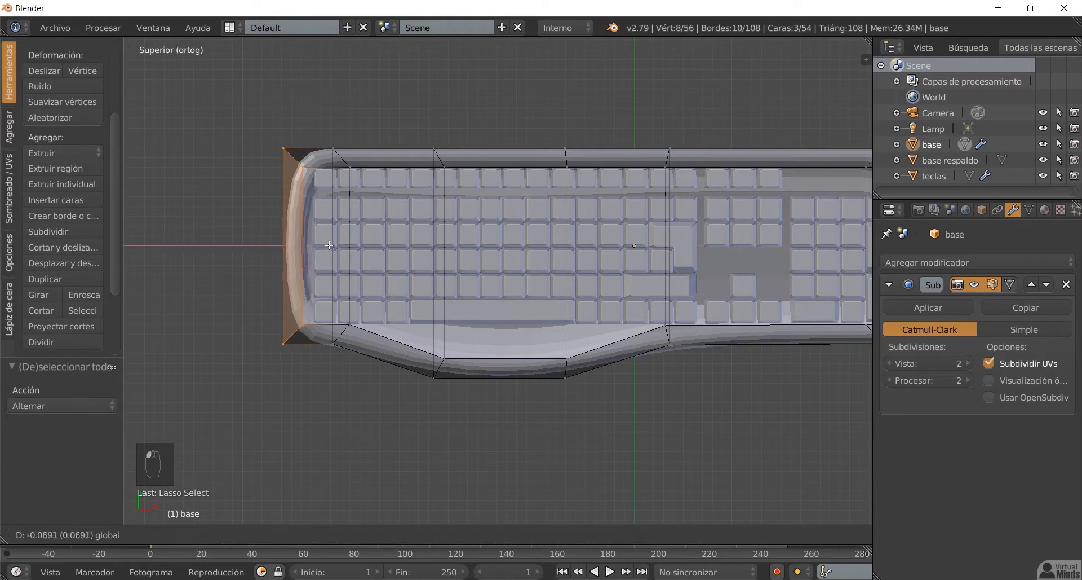
left_click(310, 236)
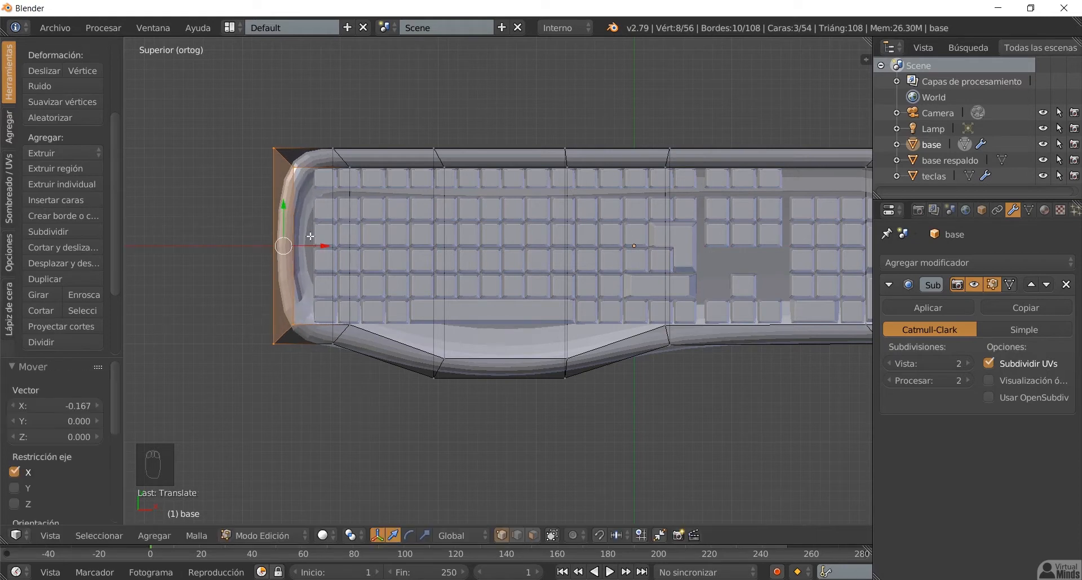
Step: Scale the base's left-end vertices by 1.199 along Y and deselect everything
key("s")
key("y")
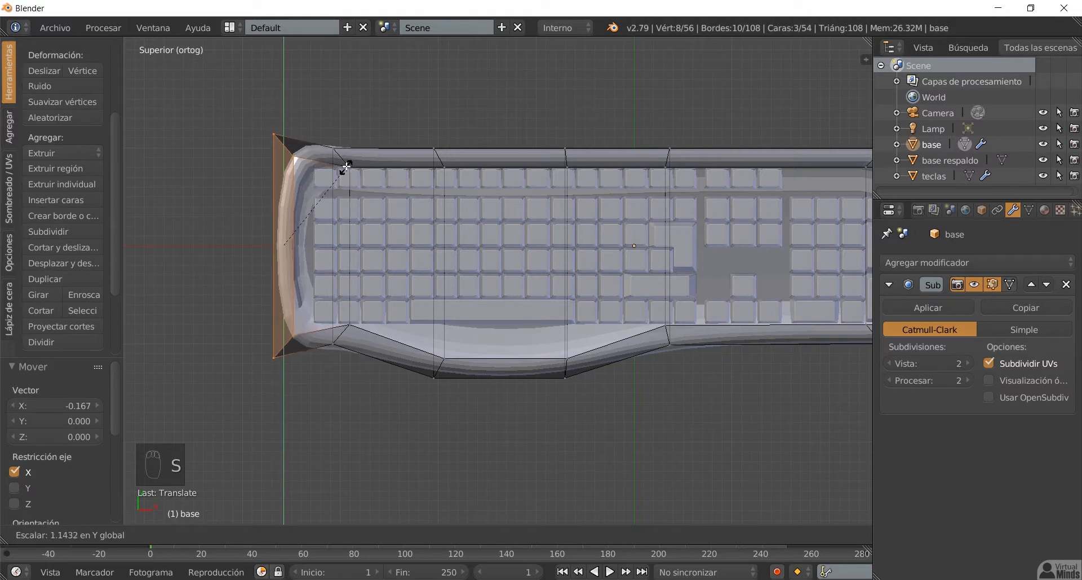
left_click(346, 163)
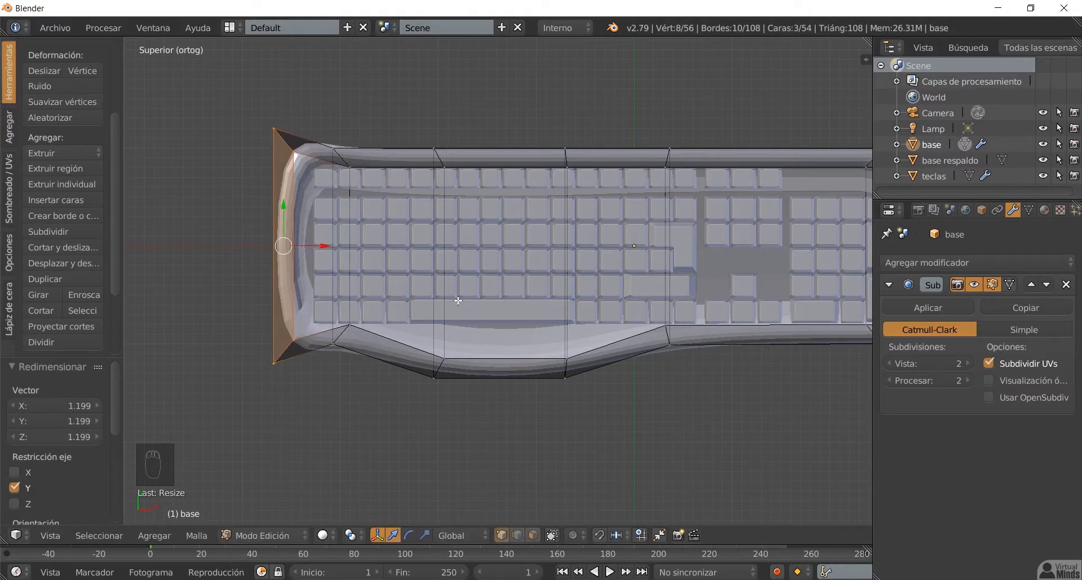
key("a")
middle_click_drag(457, 300, 624, 266)
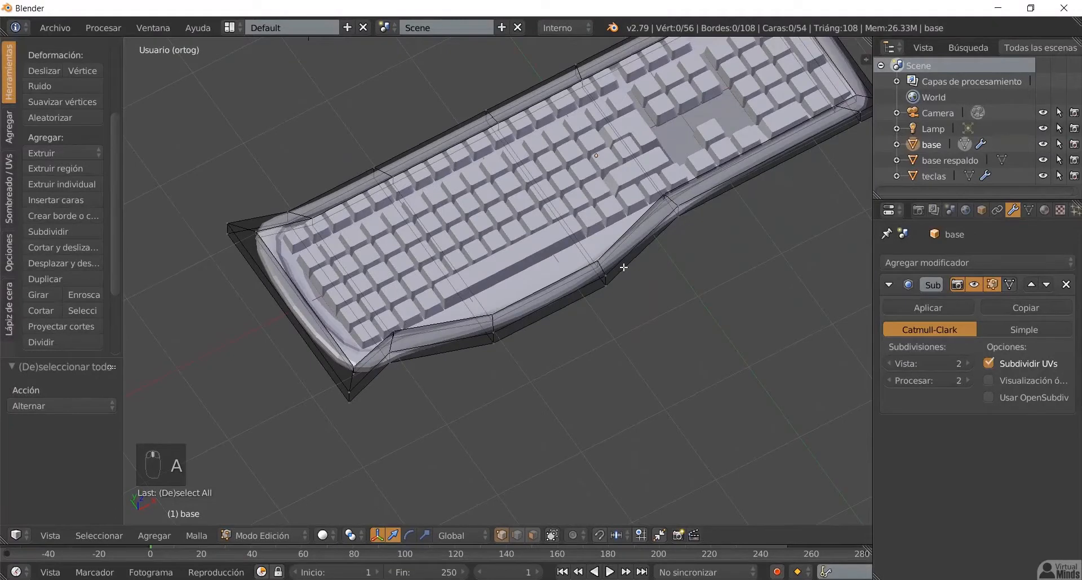
middle_click_drag(671, 195, 578, 251)
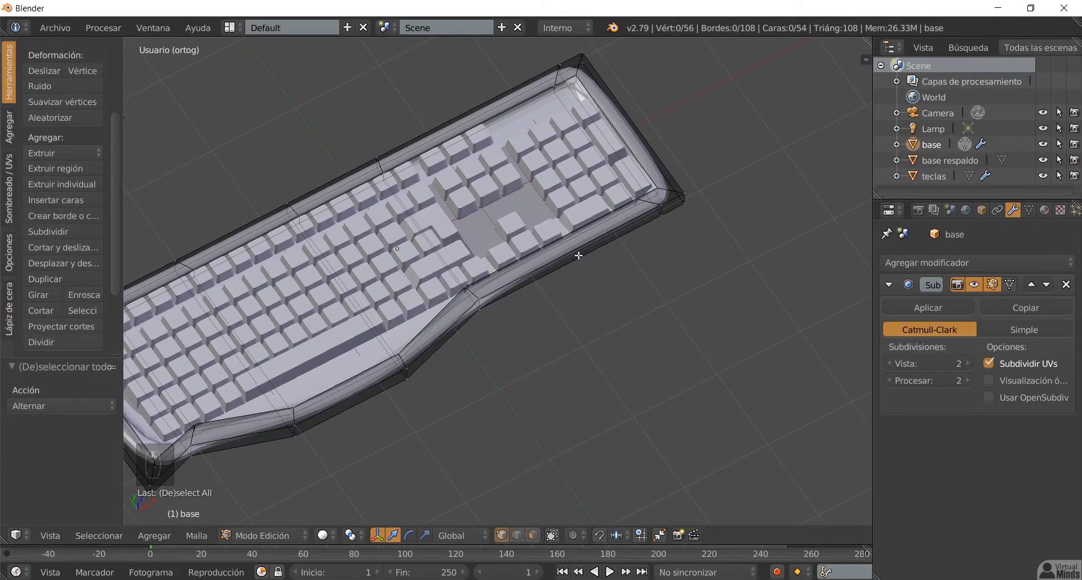
Step: Select the eight vertices at the base's right end and move them 0.063 along X
key("KP_7")
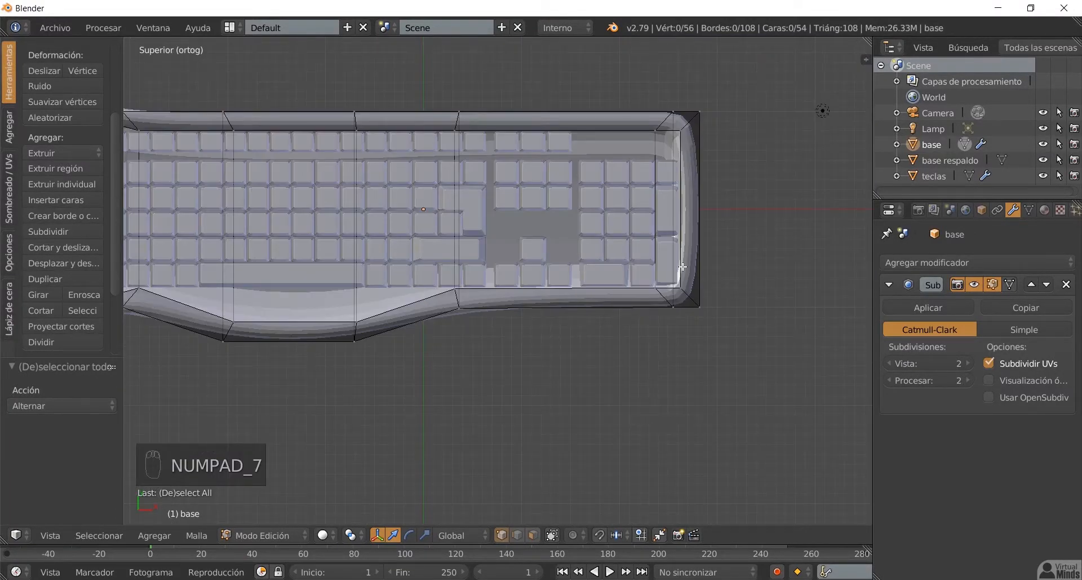
key("a")
key("a")
mouse_move(697, 97)
left_mouse_down("ctrl")
mouse_move(723, 140)
mouse_move(688, 304)
left_mouse_up("ctrl")
key("g")
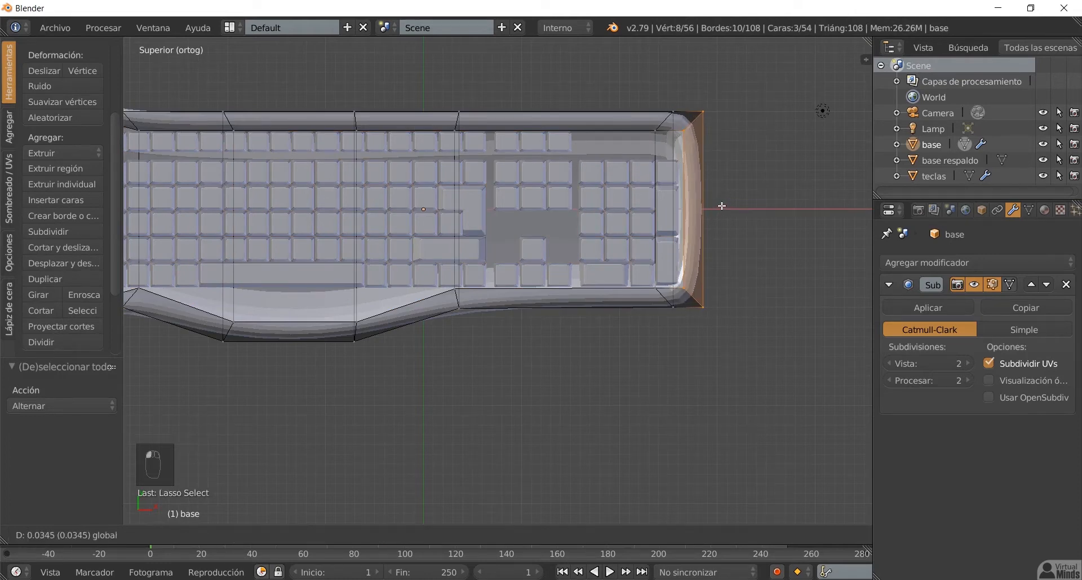
left_click(725, 205)
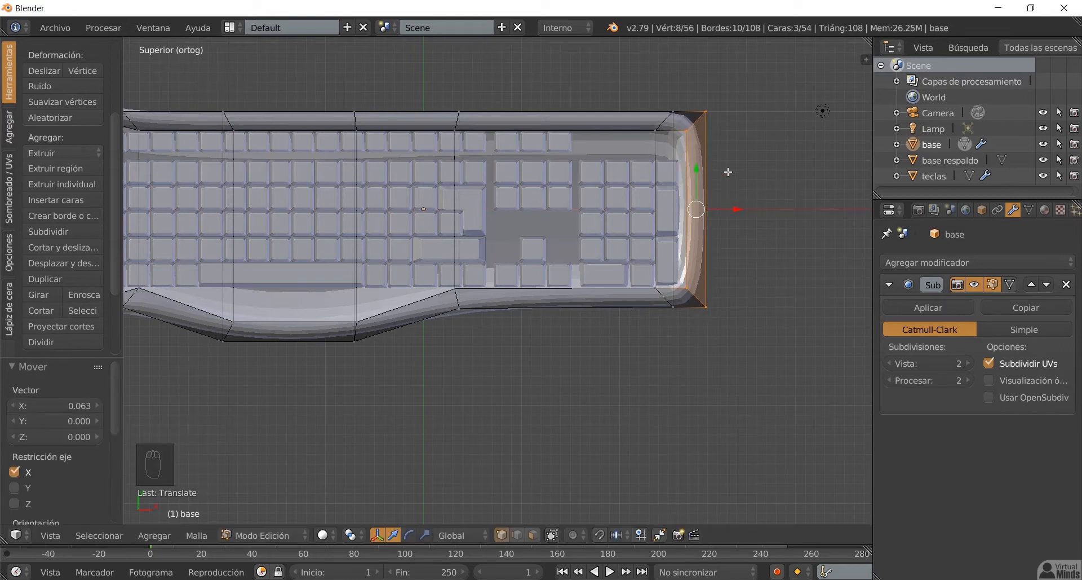
Step: Scale the base's right-end vertices by about 1.05 along Y and return to Object Mode
key("s")
key("y")
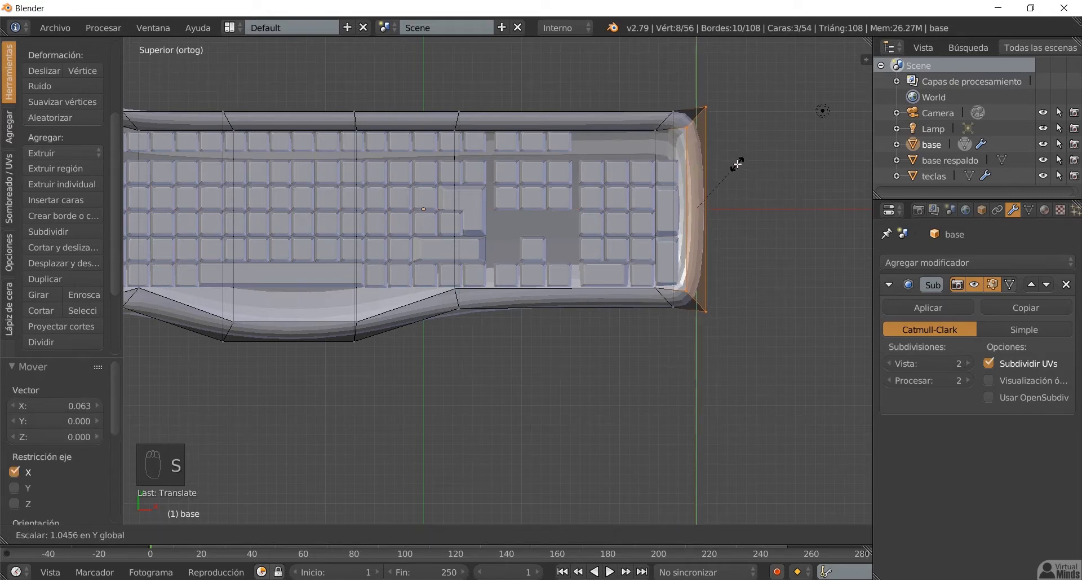
left_click(741, 164)
mouse_move(546, 343)
middle_mouse_down()
mouse_move(614, 276)
mouse_move(558, 270)
mouse_move(603, 293)
mouse_move(609, 329)
mouse_move(641, 319)
mouse_move(560, 355)
middle_mouse_up()
key("Tab")
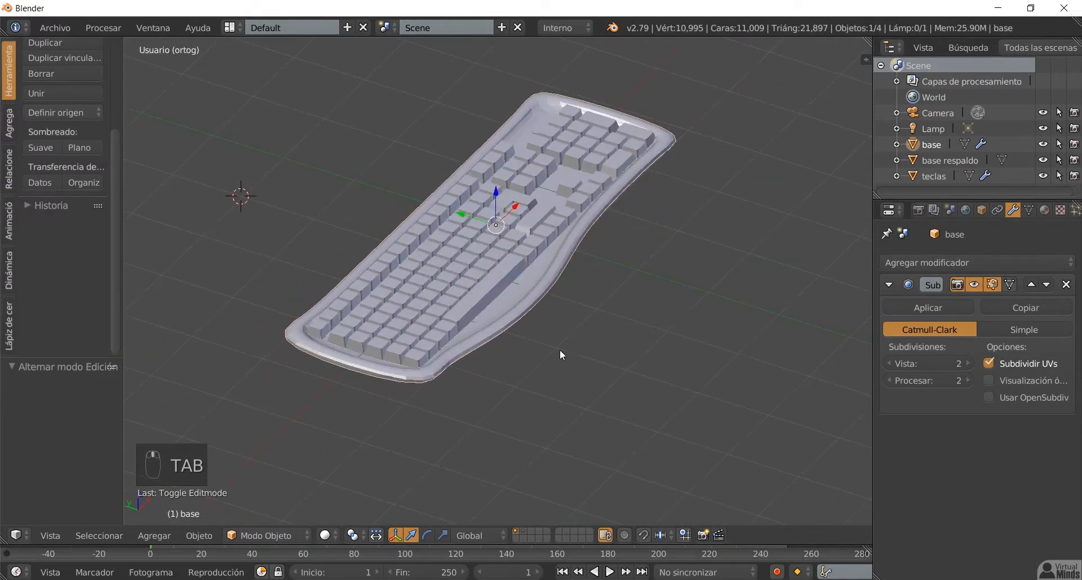
scroll(464, 310, "up", 3)
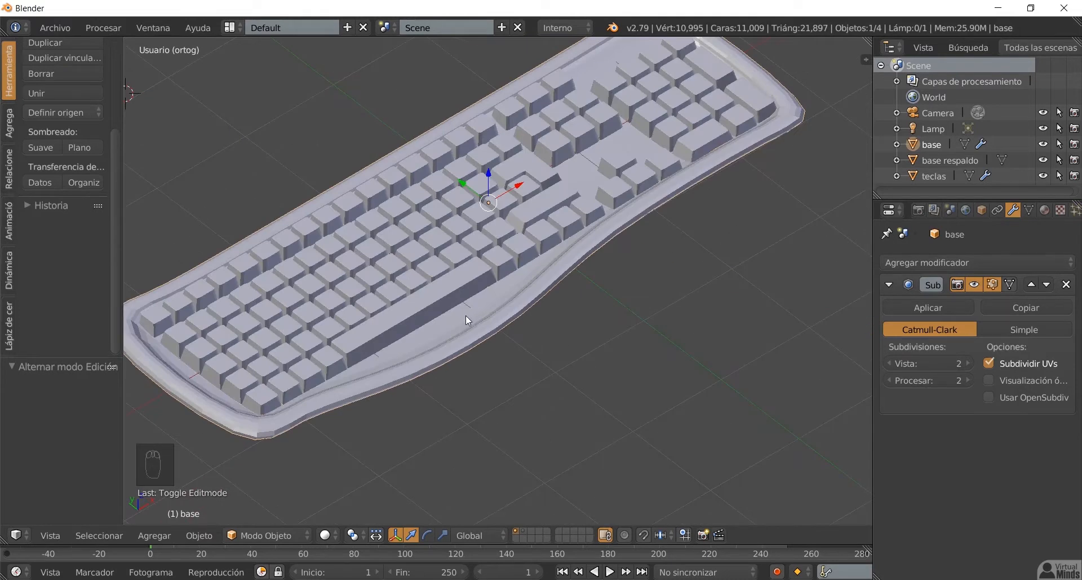
Step: Reopen the base mesh for editing, hide the teclas object and widen the 3D viewport for a front view
key("Tab")
middle_click_drag(465, 316, 491, 354)
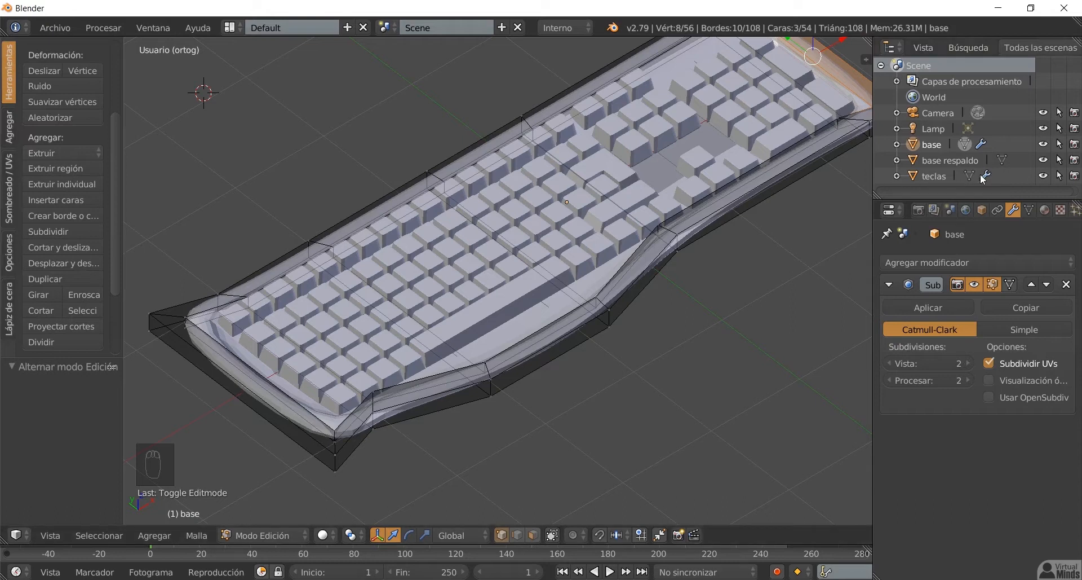
left_click(1043, 175)
key("KP_1")
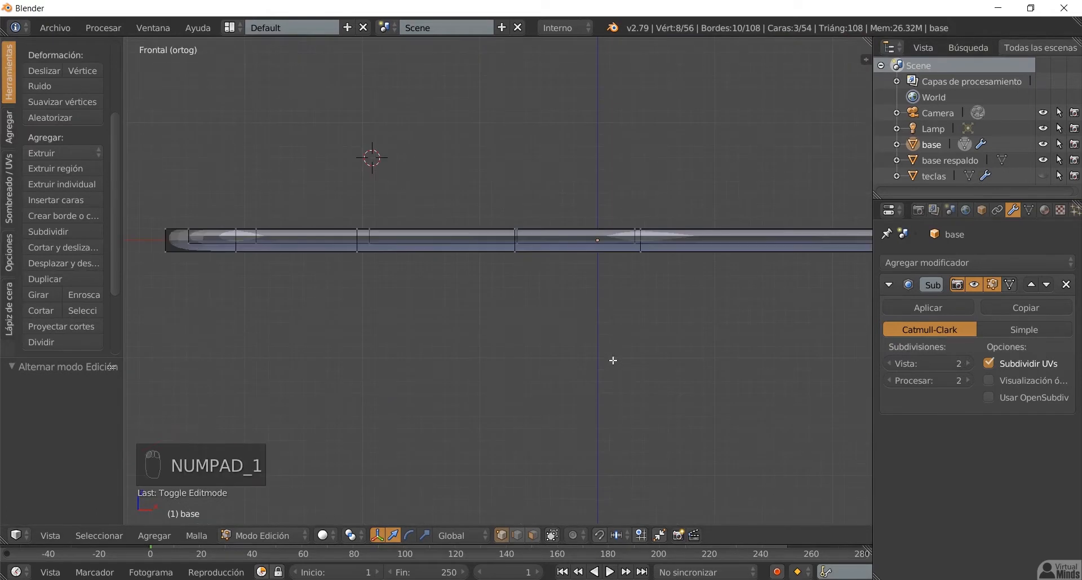
middle_click_drag(574, 370, 531, 402, "shift")
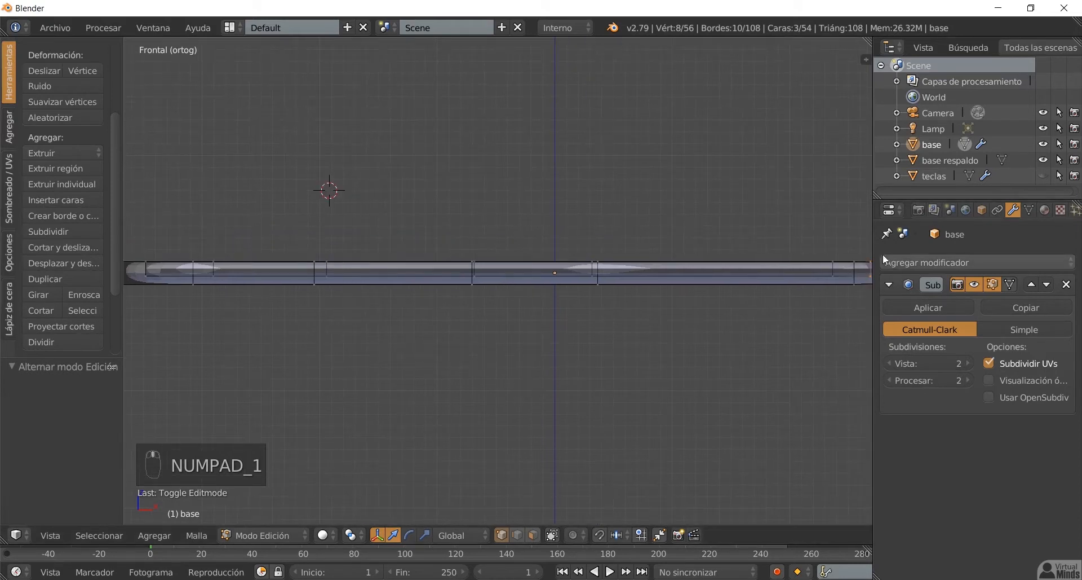
left_click_drag(872, 227, 1042, 226)
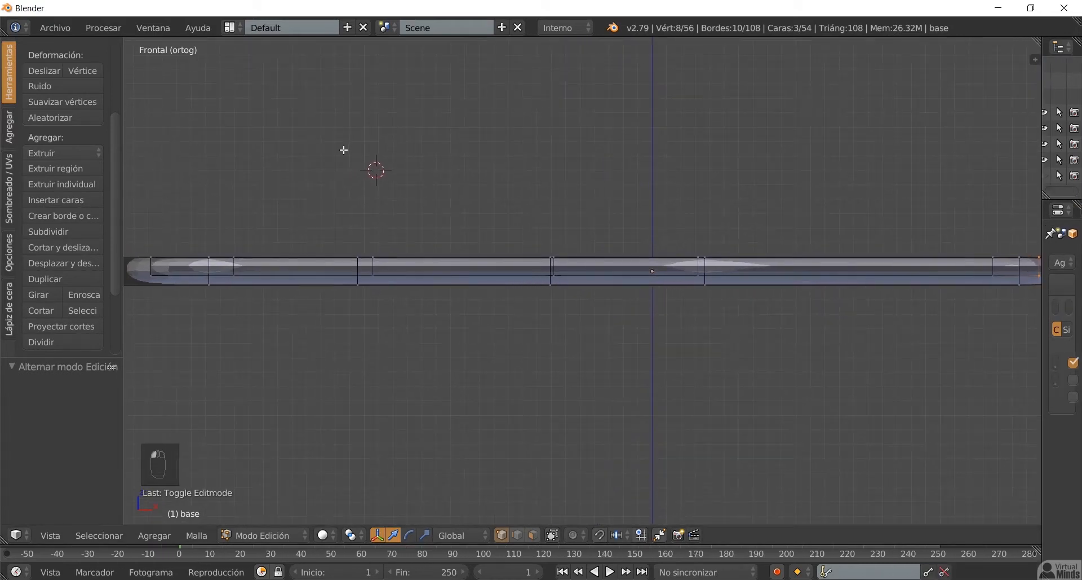
scroll(257, 312, "down", 1)
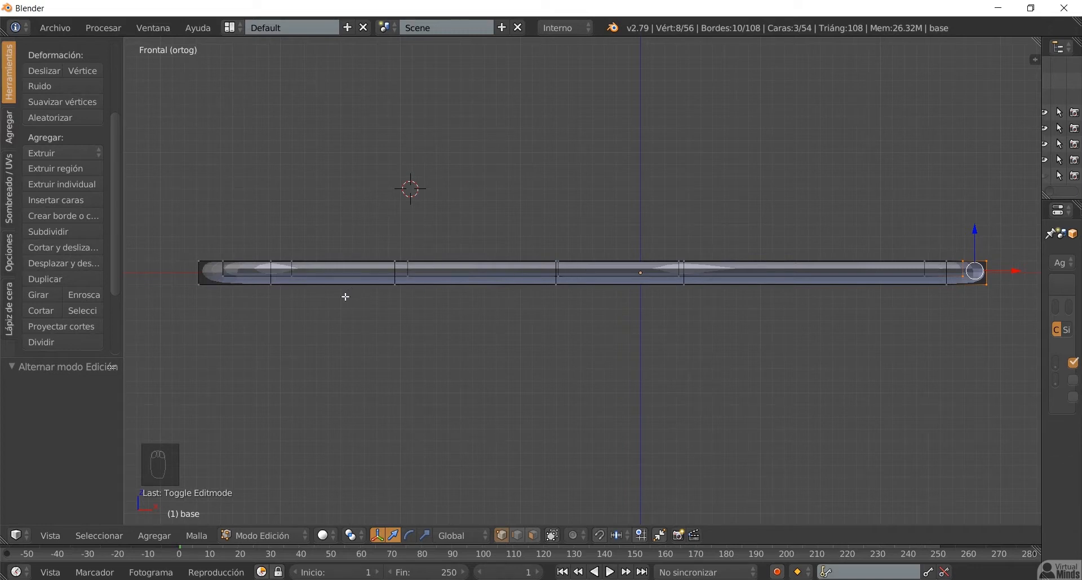
left_click(294, 276, "alt")
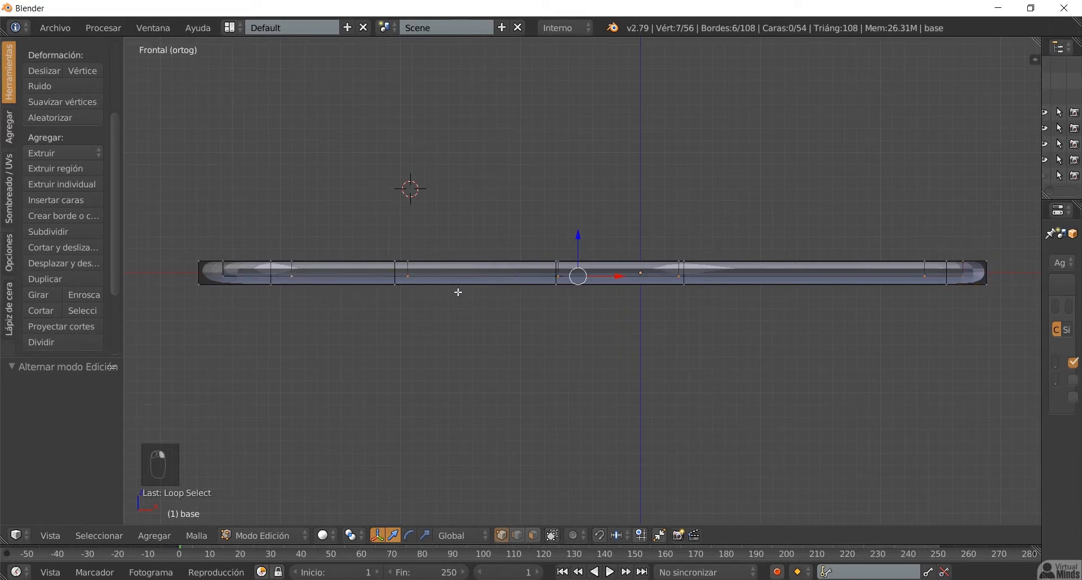
left_click(498, 255)
middle_click_drag(297, 296, 388, 282)
key("KP_1")
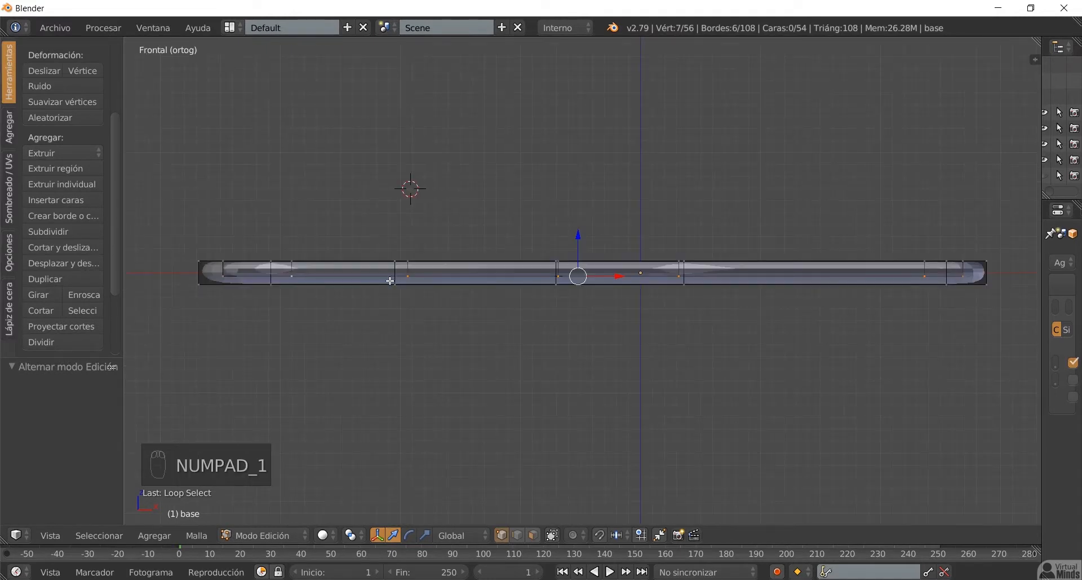
key("a")
Step: Border-select the 14 vertices of the base's recessed inner floor and raise them 0.106 along Z
scroll(426, 299, "up", 1)
middle_click_drag(412, 312, 401, 338, "shift")
scroll(399, 341, "down", 2)
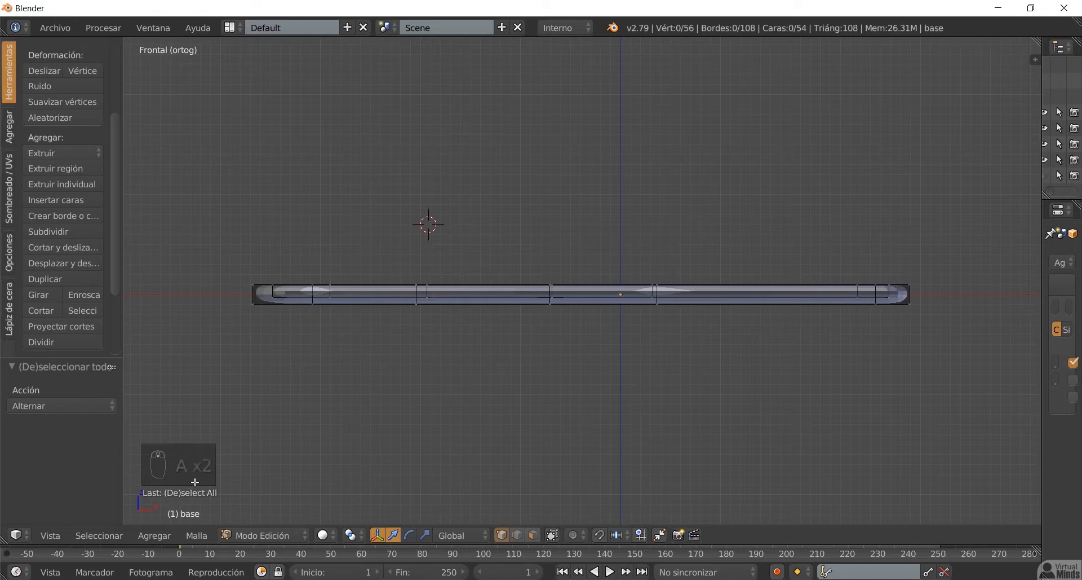
scroll(259, 367, "up", 1)
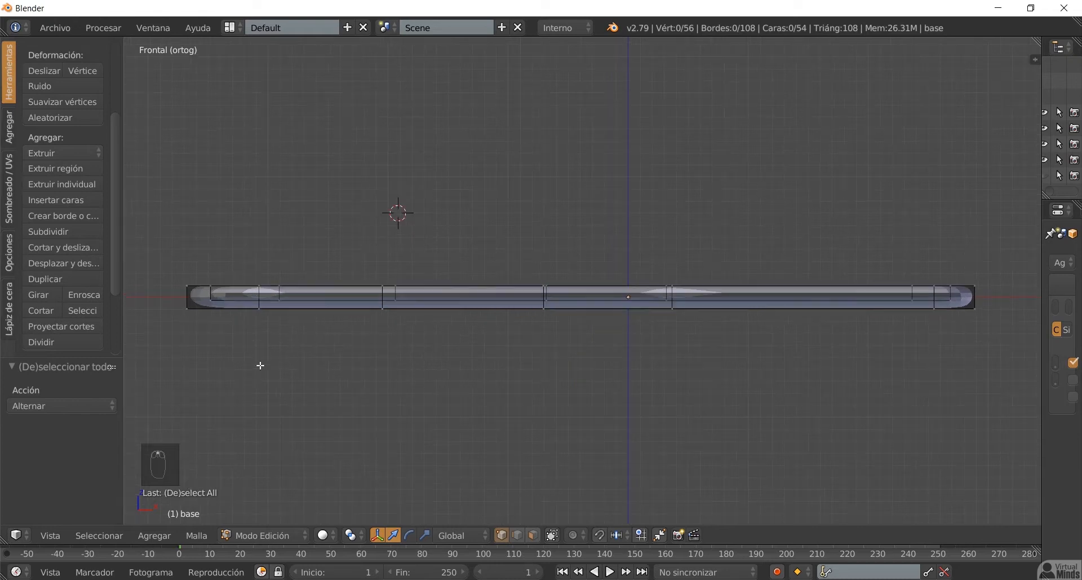
left_click(101, 539)
key("b")
left_click_drag(200, 293, 964, 304)
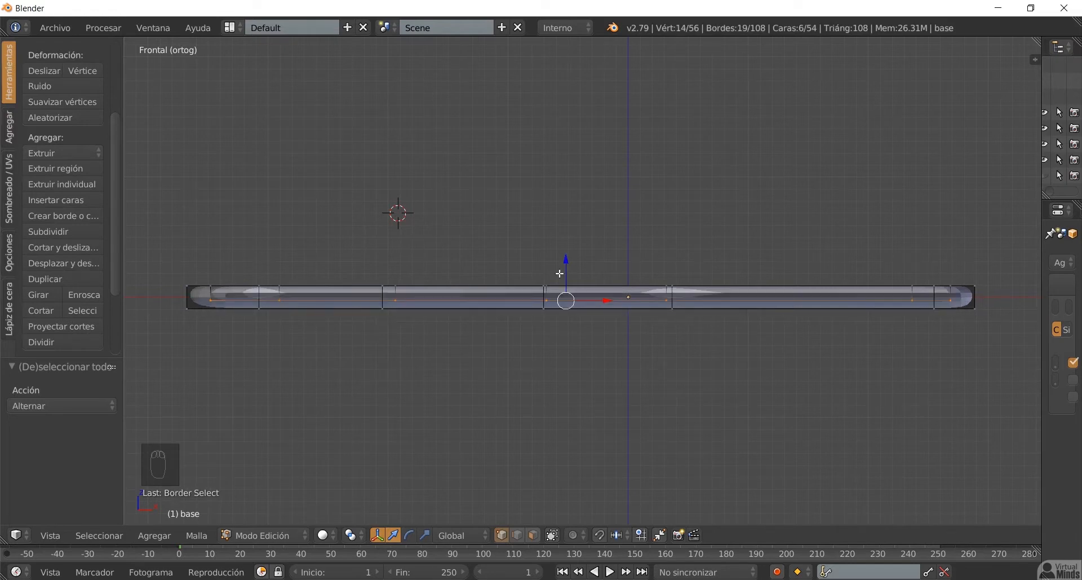
middle_click_drag(550, 372, 565, 386)
left_click_drag(567, 261, 563, 255)
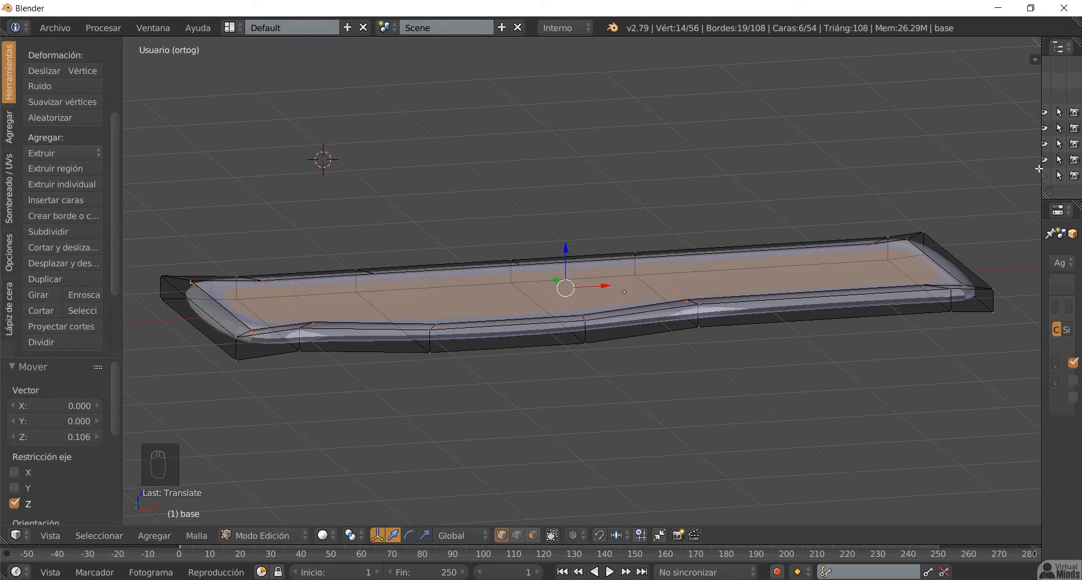
Step: Show the teclas object again, return the base to Object Mode and switch to perspective view
left_click_drag(1039, 168, 937, 169)
middle_click_drag(485, 349, 514, 399)
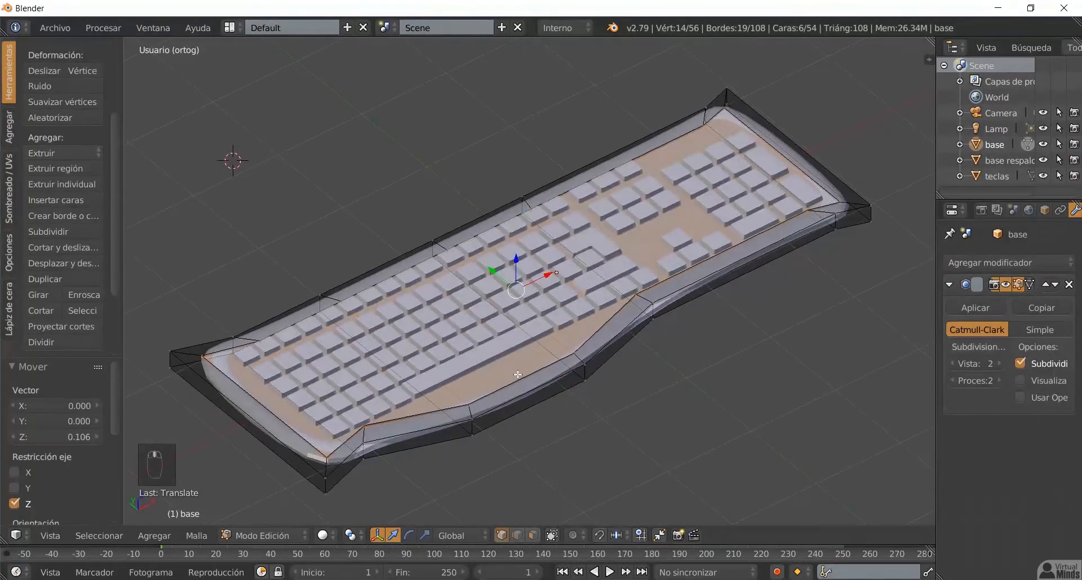
key("Tab")
middle_click_drag(550, 364, 535, 382)
key("KP_5")
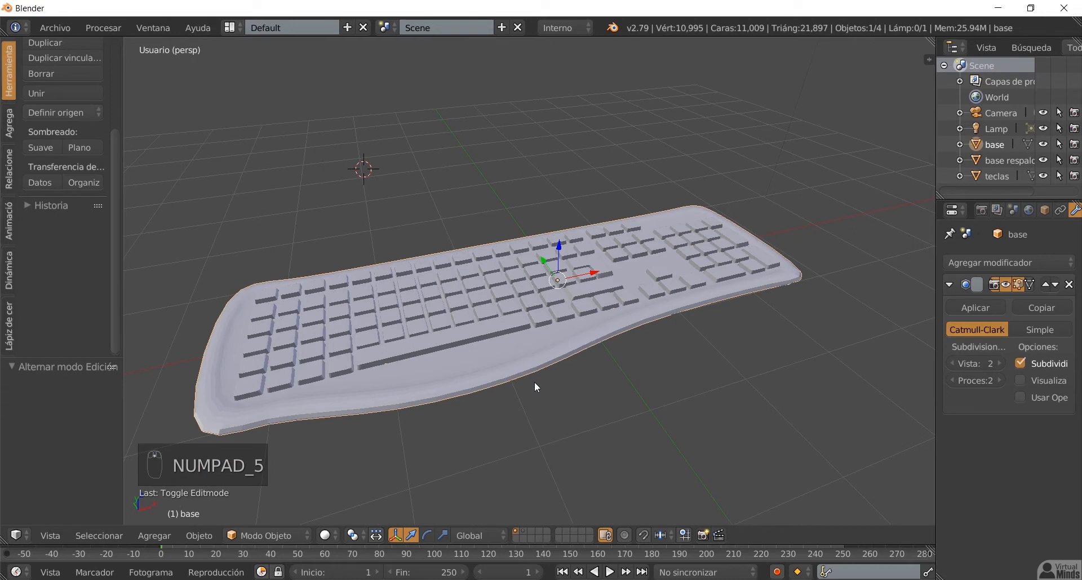
Step: Examine the faceted left front corner of the base and apply smooth shading to the base
middle_click_drag(436, 349, 436, 313)
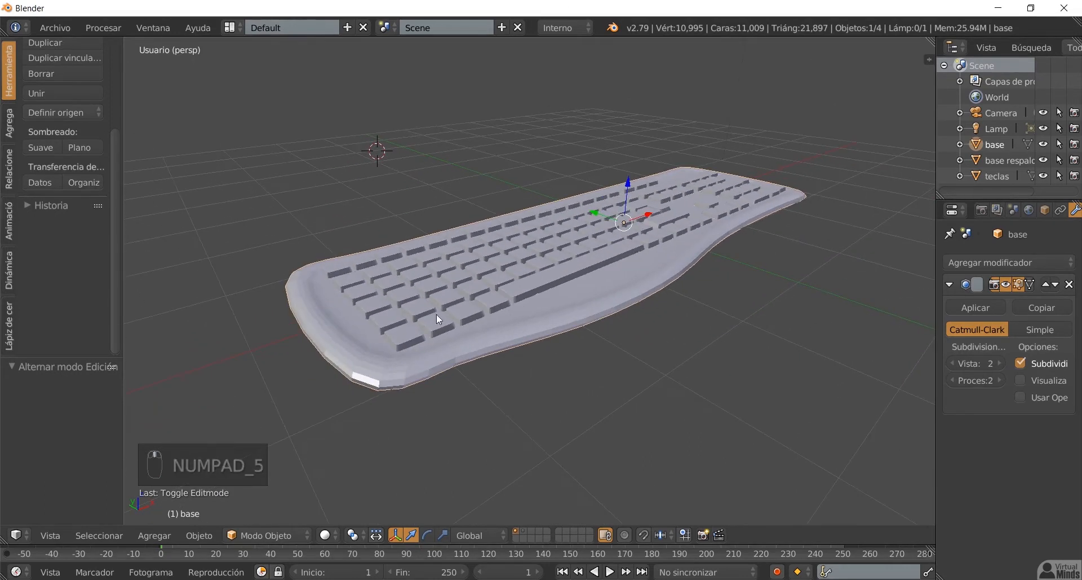
middle_click_drag(350, 354, 344, 363)
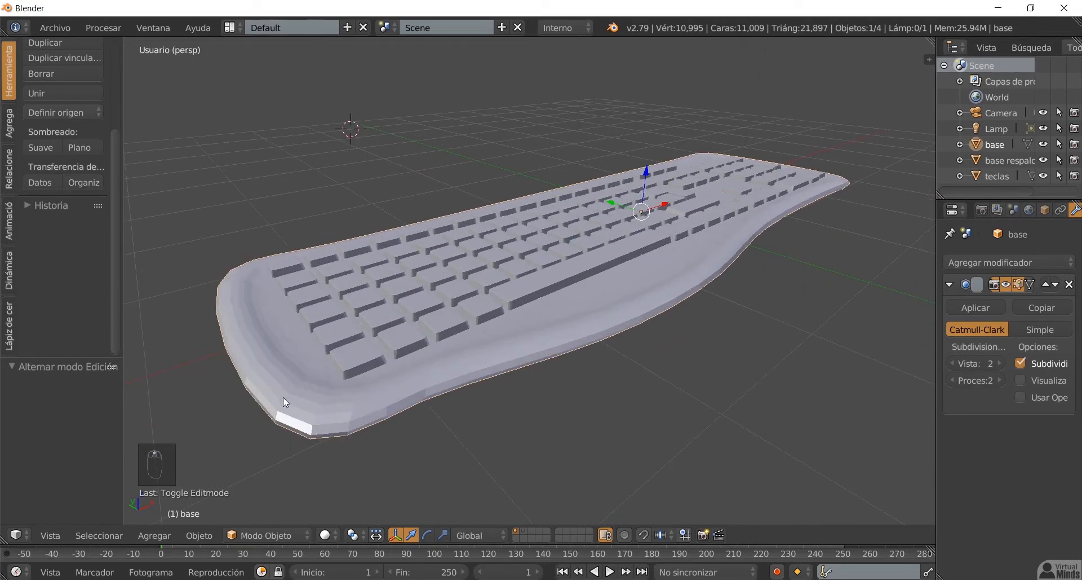
scroll(313, 421, "up", 2)
middle_click_drag(259, 417, 418, 304)
scroll(417, 309, "up", 2)
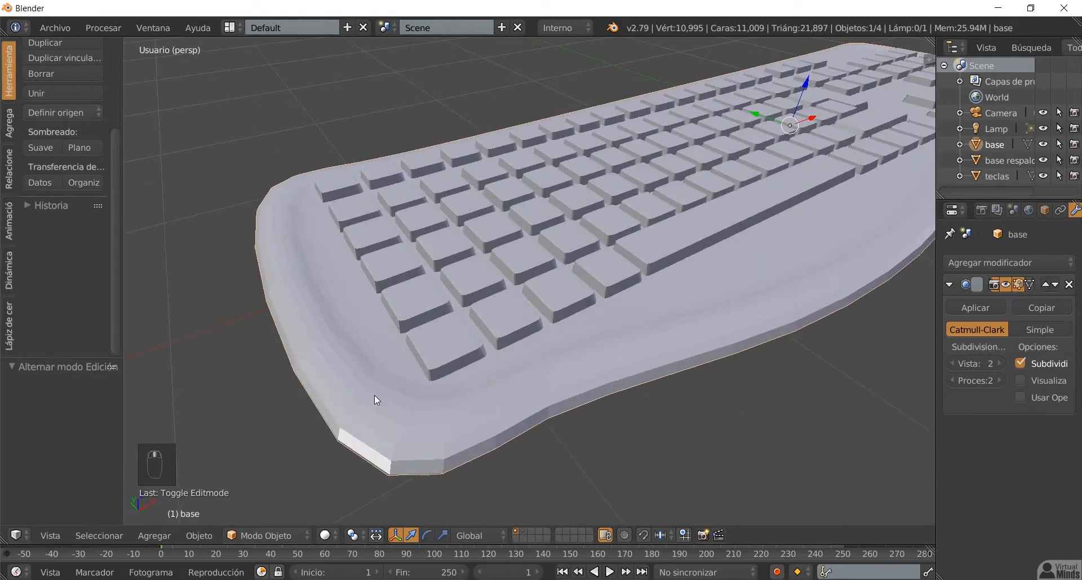
middle_click_drag(377, 398, 399, 367)
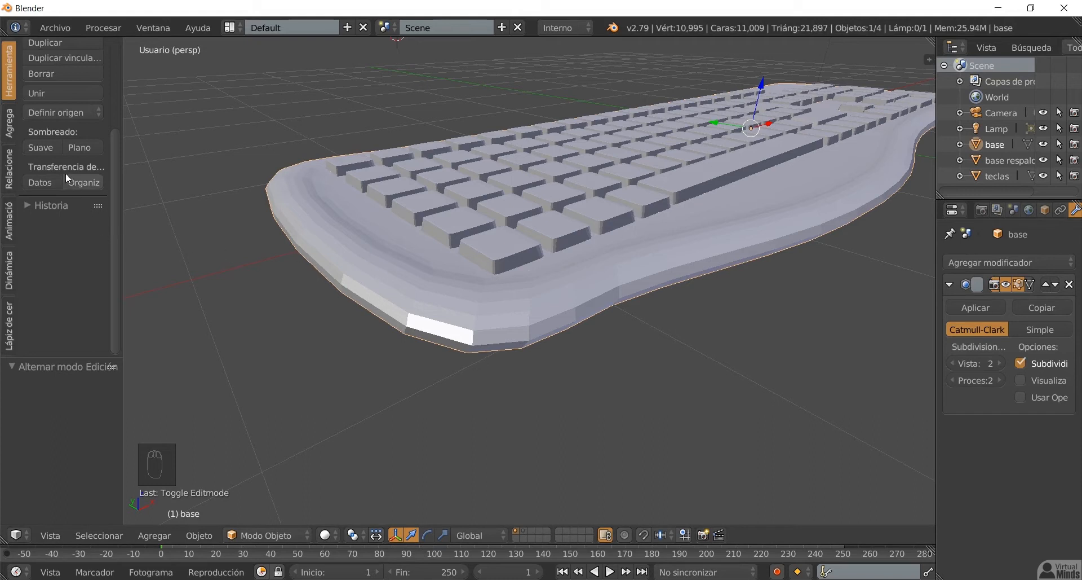
left_click(46, 145)
scroll(427, 285, "up", 3)
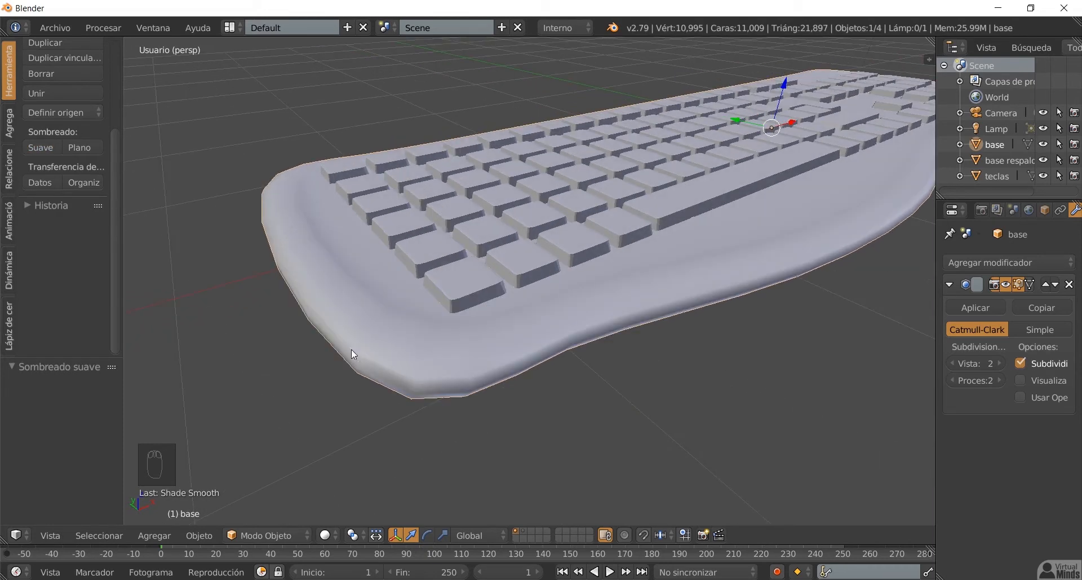
Step: Set the base's Subdivision Surface viewport level to 3 and check the rounded edges
left_click(998, 363)
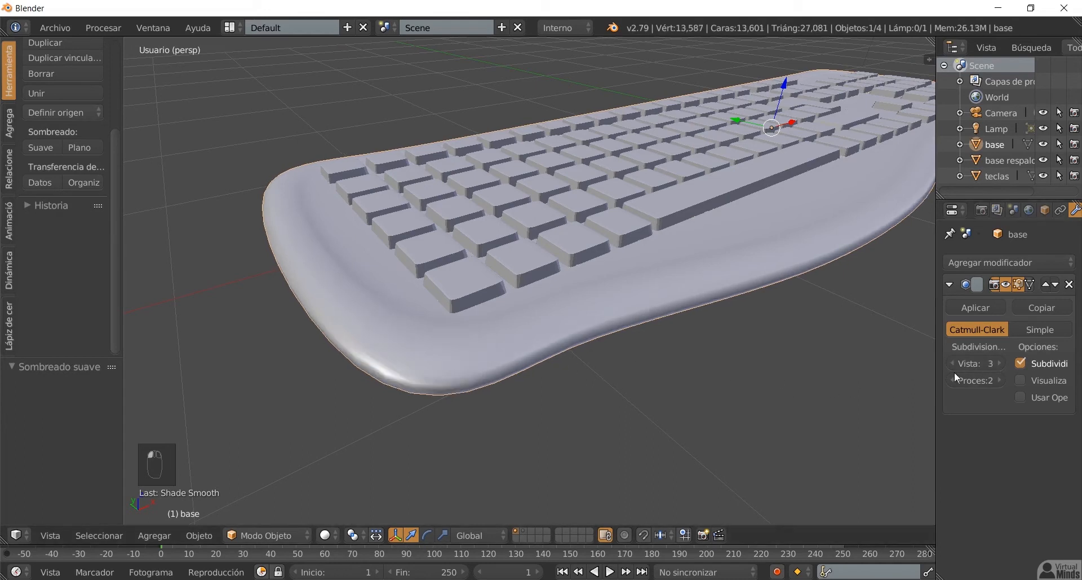
middle_click_drag(556, 387, 782, 396)
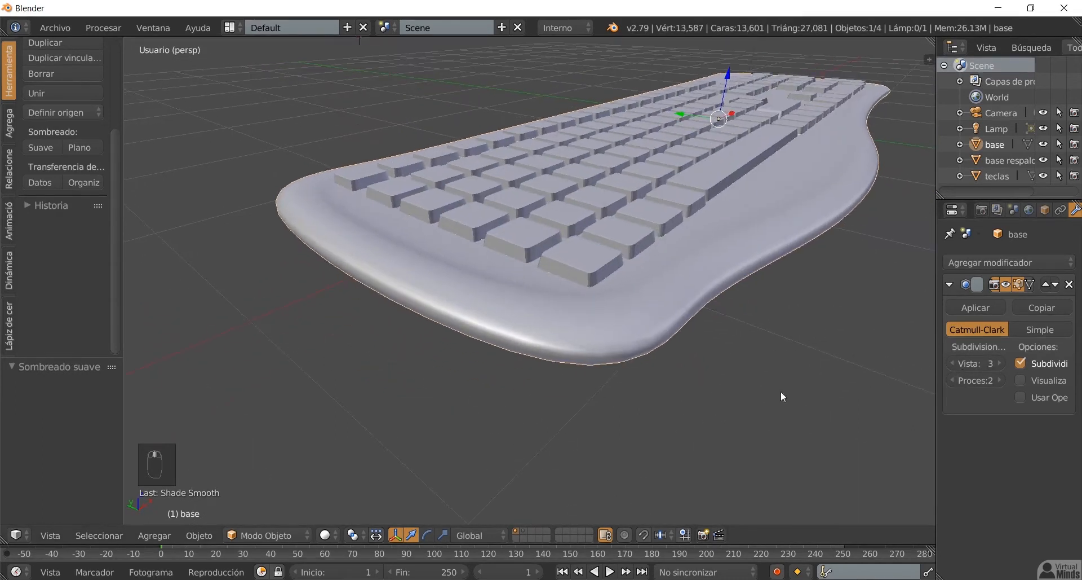
middle_click_drag(906, 404, 546, 306)
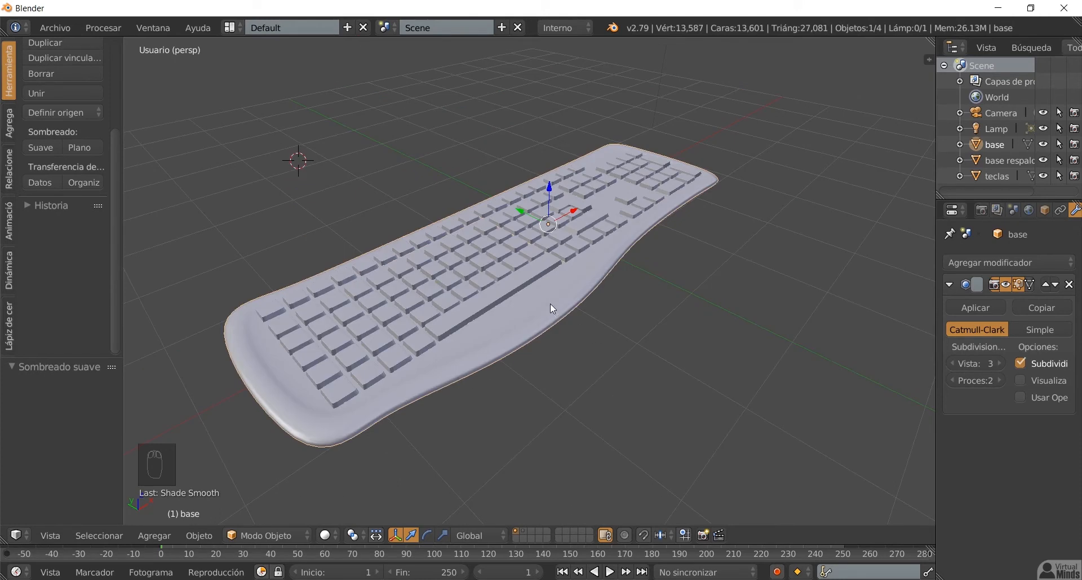
Step: Inspect the base respaldo object on the second layer, return to the first layer and reselect the base
left_click(524, 531)
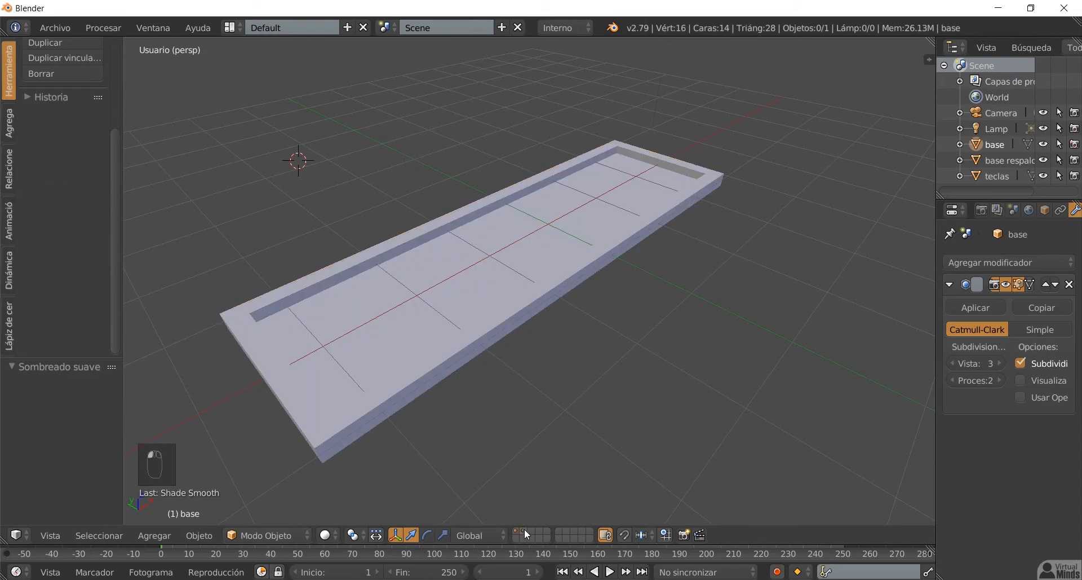
right_click(483, 341)
mouse_move(483, 341)
middle_mouse_down()
mouse_move(543, 310)
mouse_move(488, 326)
middle_mouse_up()
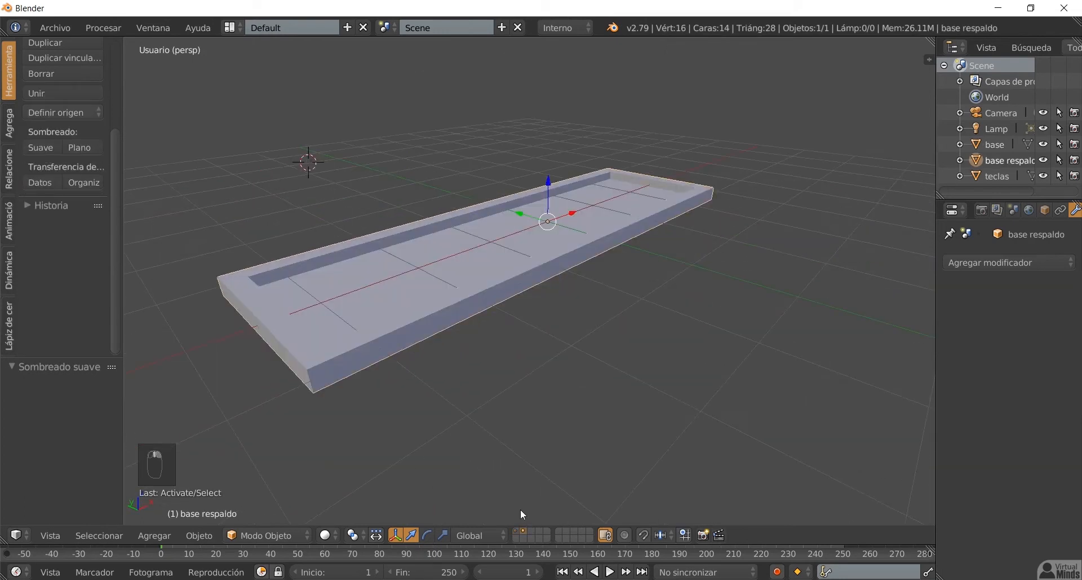
left_click(517, 531)
mouse_move(516, 325)
middle_mouse_down()
mouse_move(609, 307)
mouse_move(597, 331)
mouse_move(530, 344)
mouse_move(430, 310)
mouse_move(471, 326)
middle_mouse_up()
right_click(417, 306)
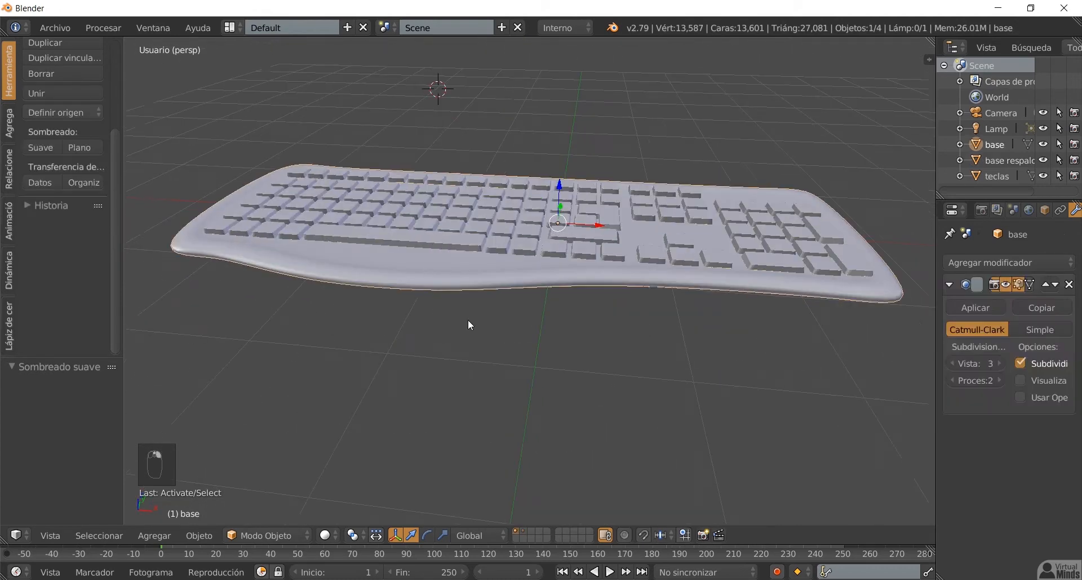